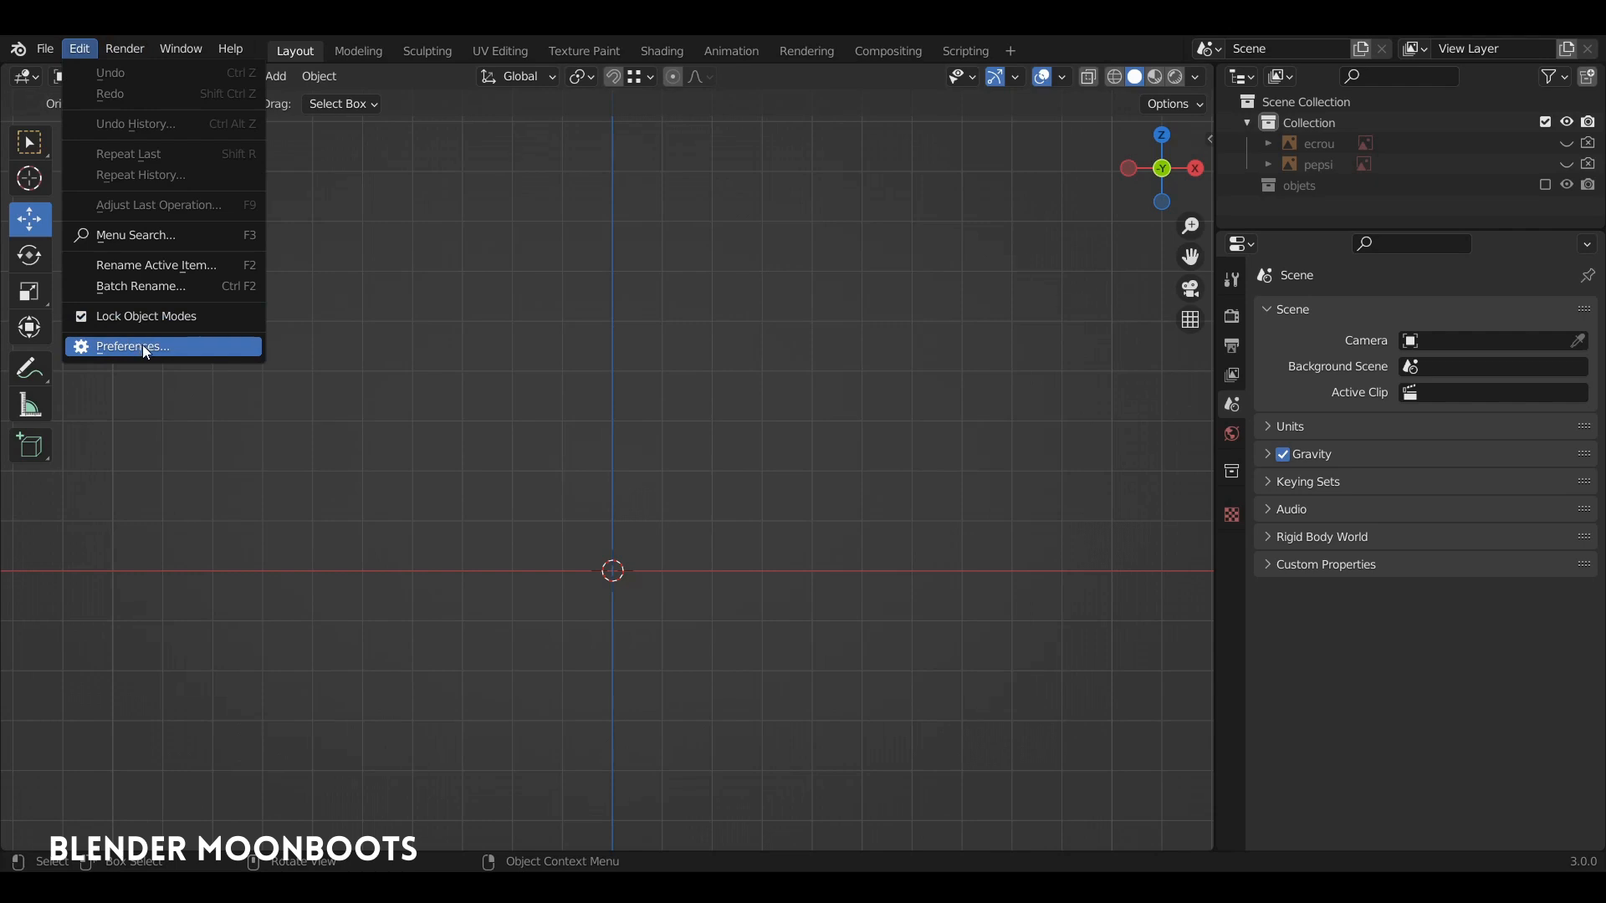
- Add an Archemedian curve spiral to the scene
click(144, 346)
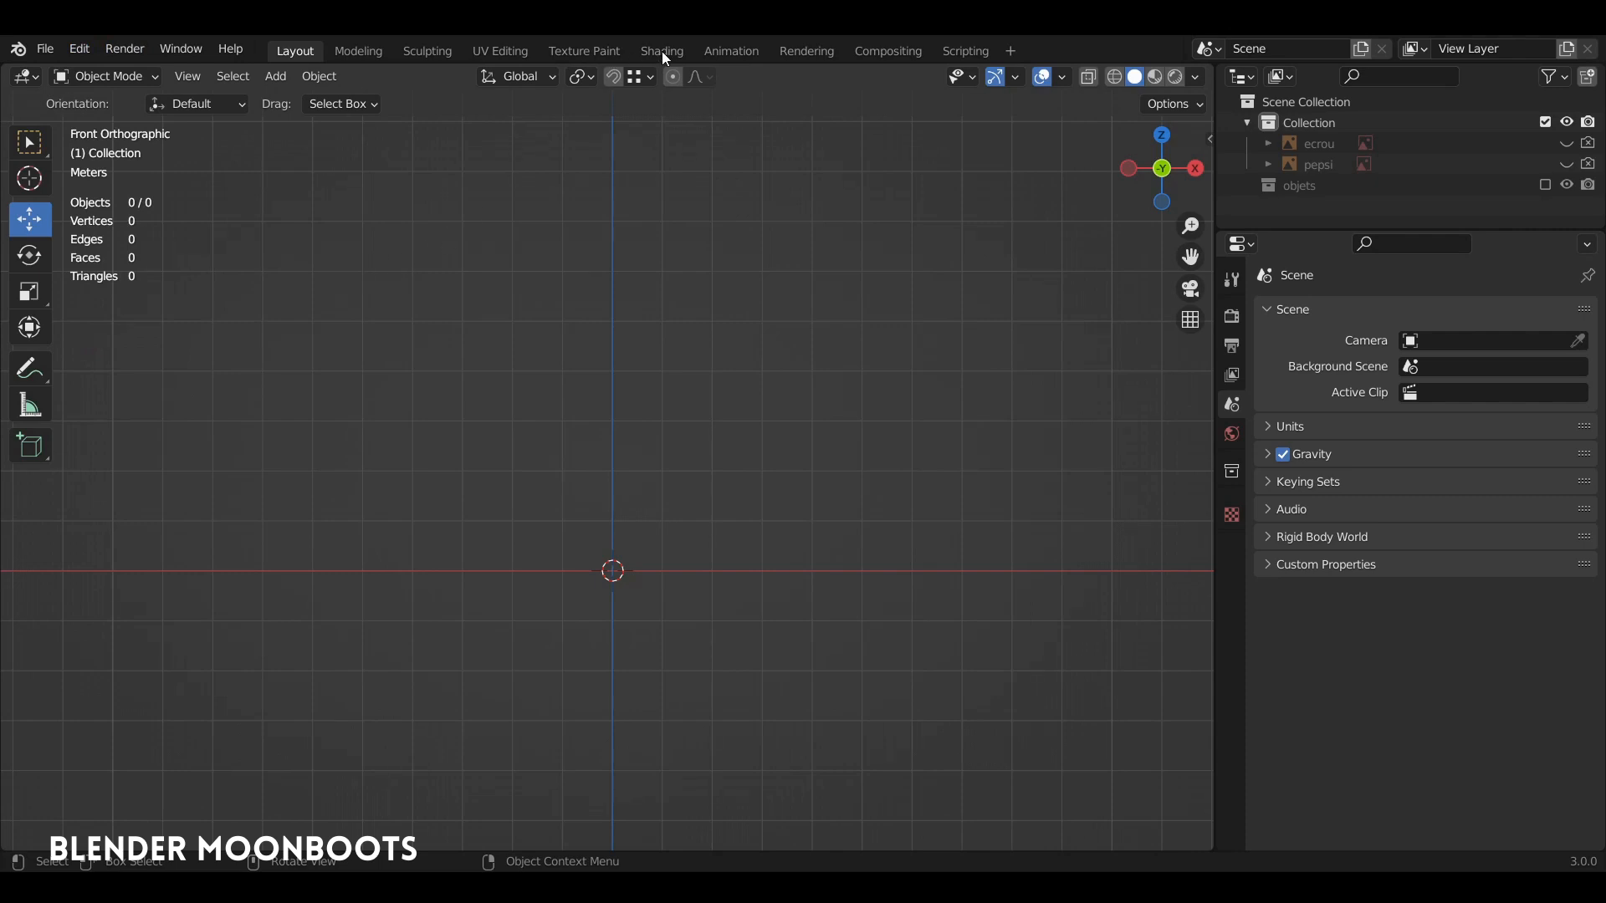
mouse_move(660, 297)
middle_down()
mouse_move(706, 340)
mouse_move(677, 319)
middle_up()
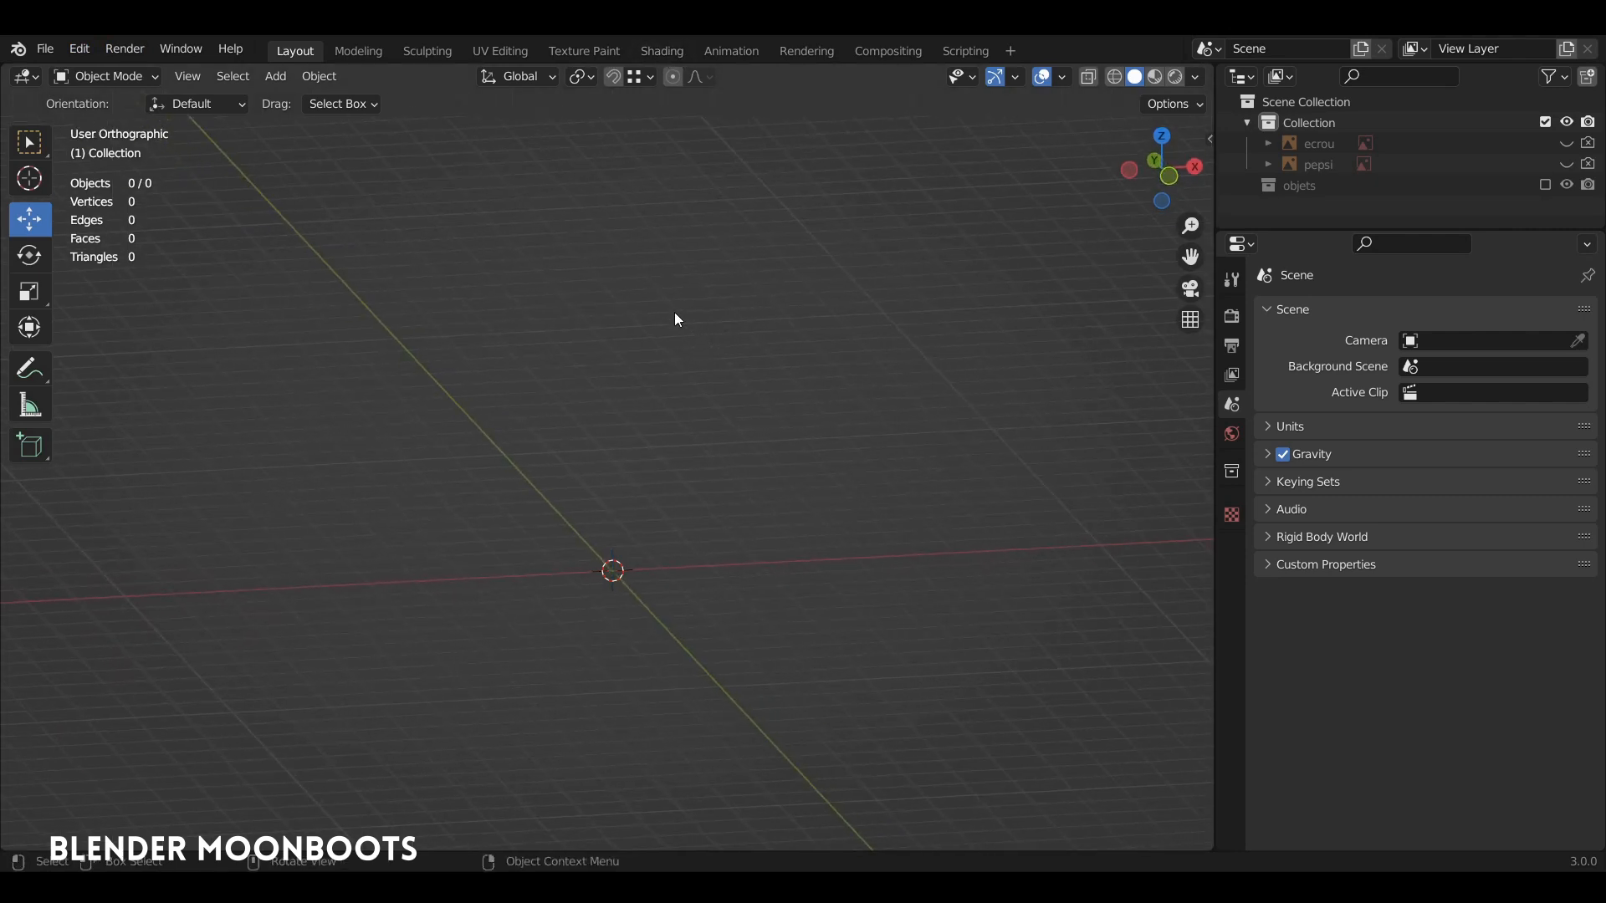
key(shift+a)
mouse_move(578, 298)
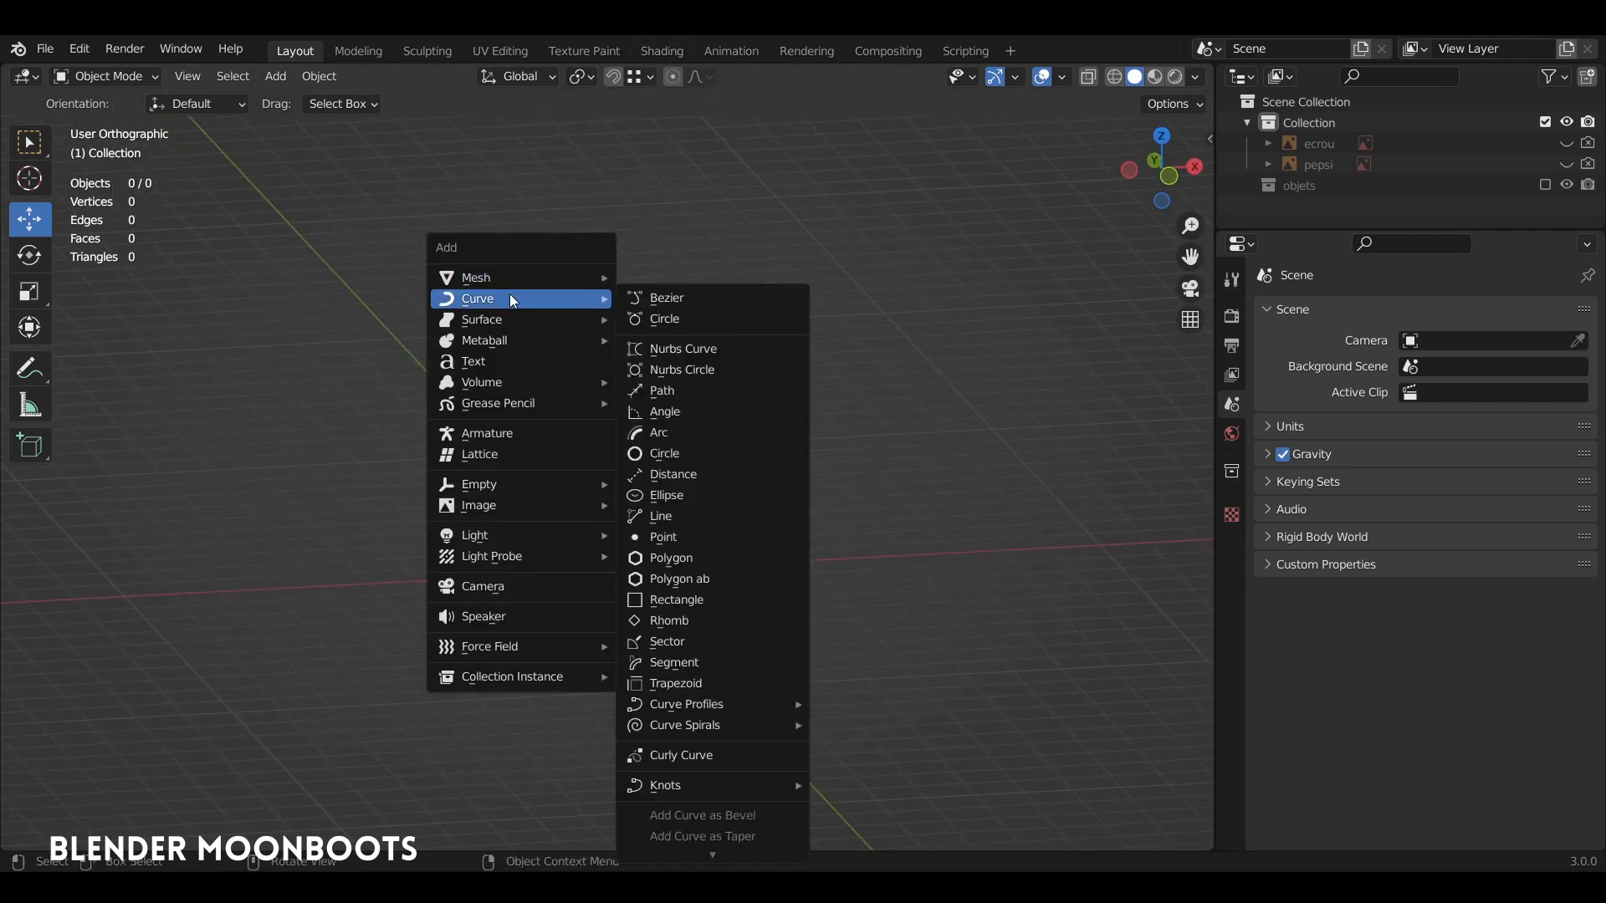
mouse_move(684, 733)
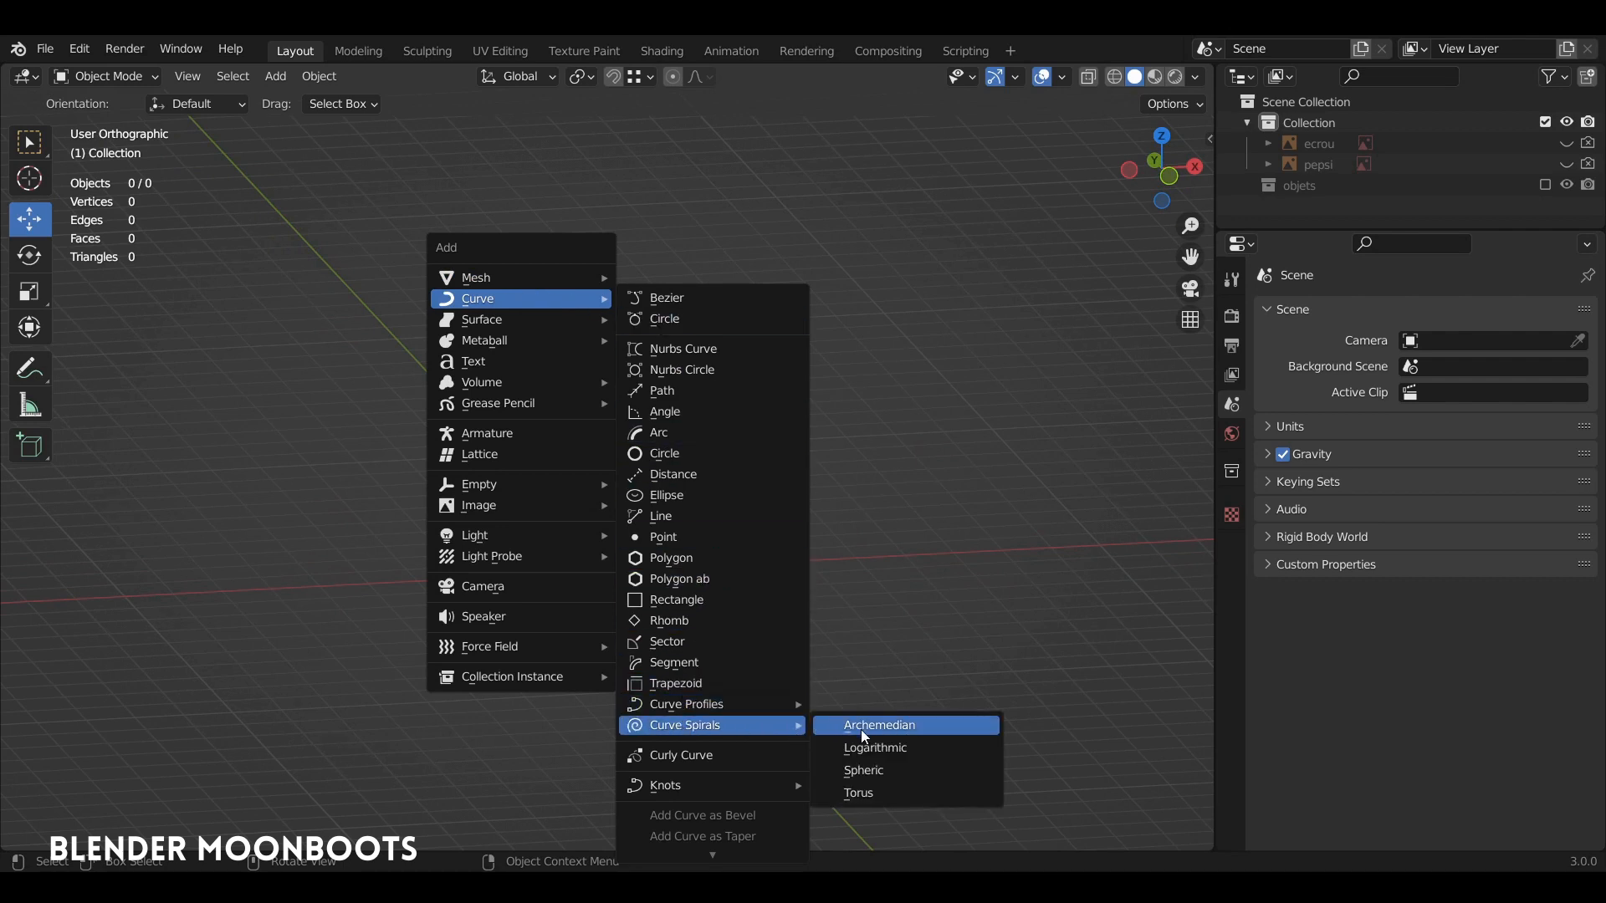
click(930, 726)
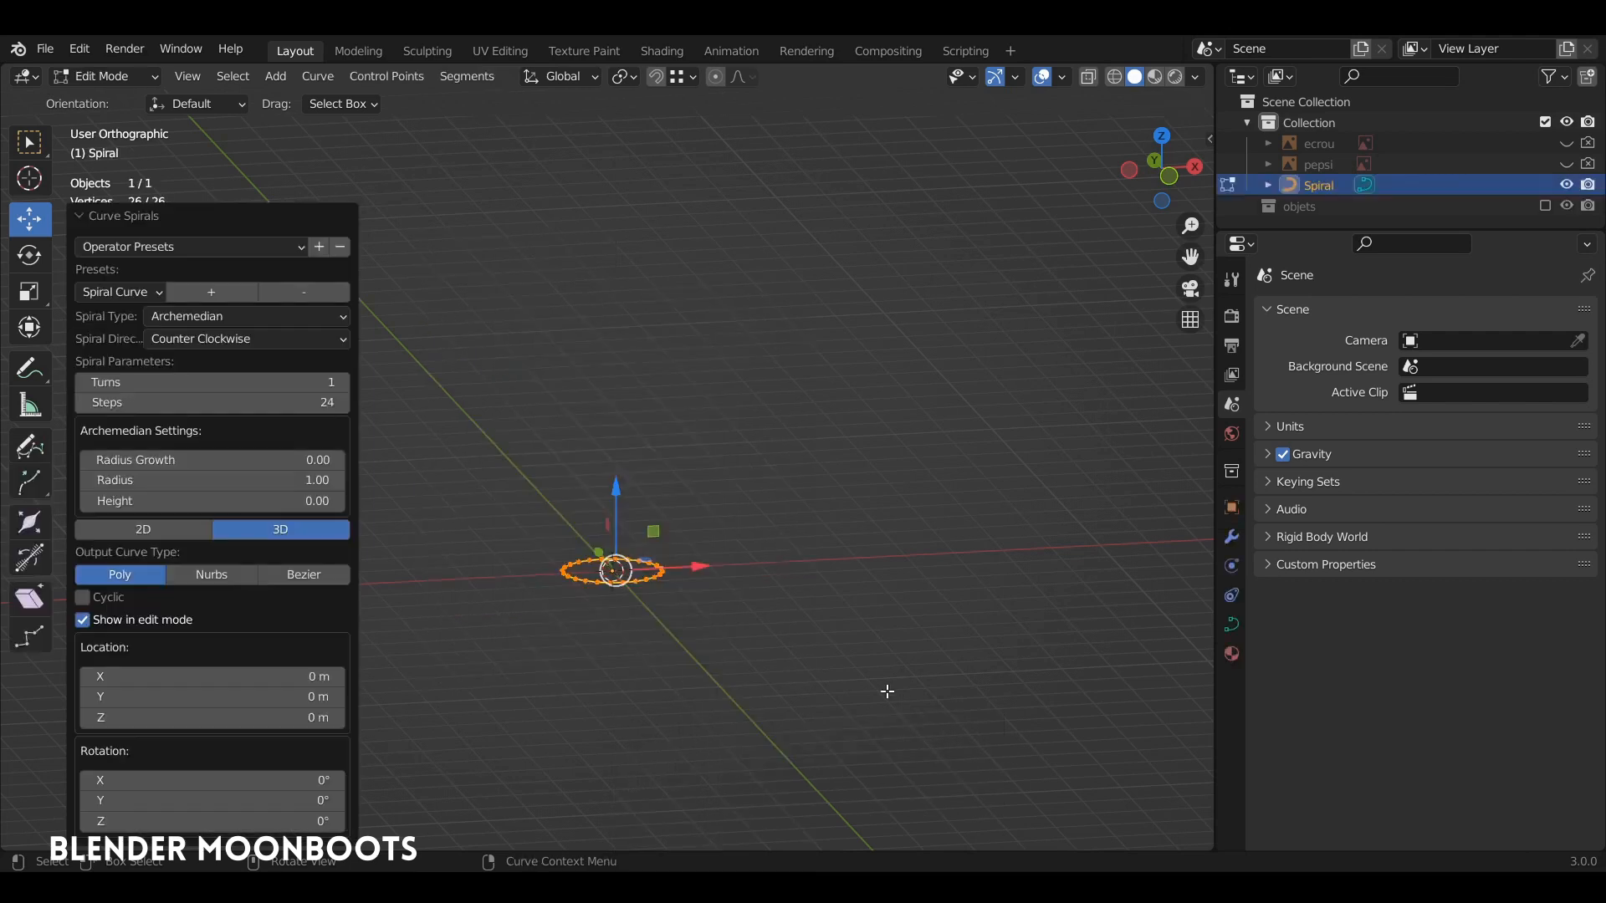
- Set the spiral's height to 2.00
middle_drag(755, 577, 749, 634)
scroll(745, 501, up, 5)
shift+middle_drag(739, 484, 415, 422)
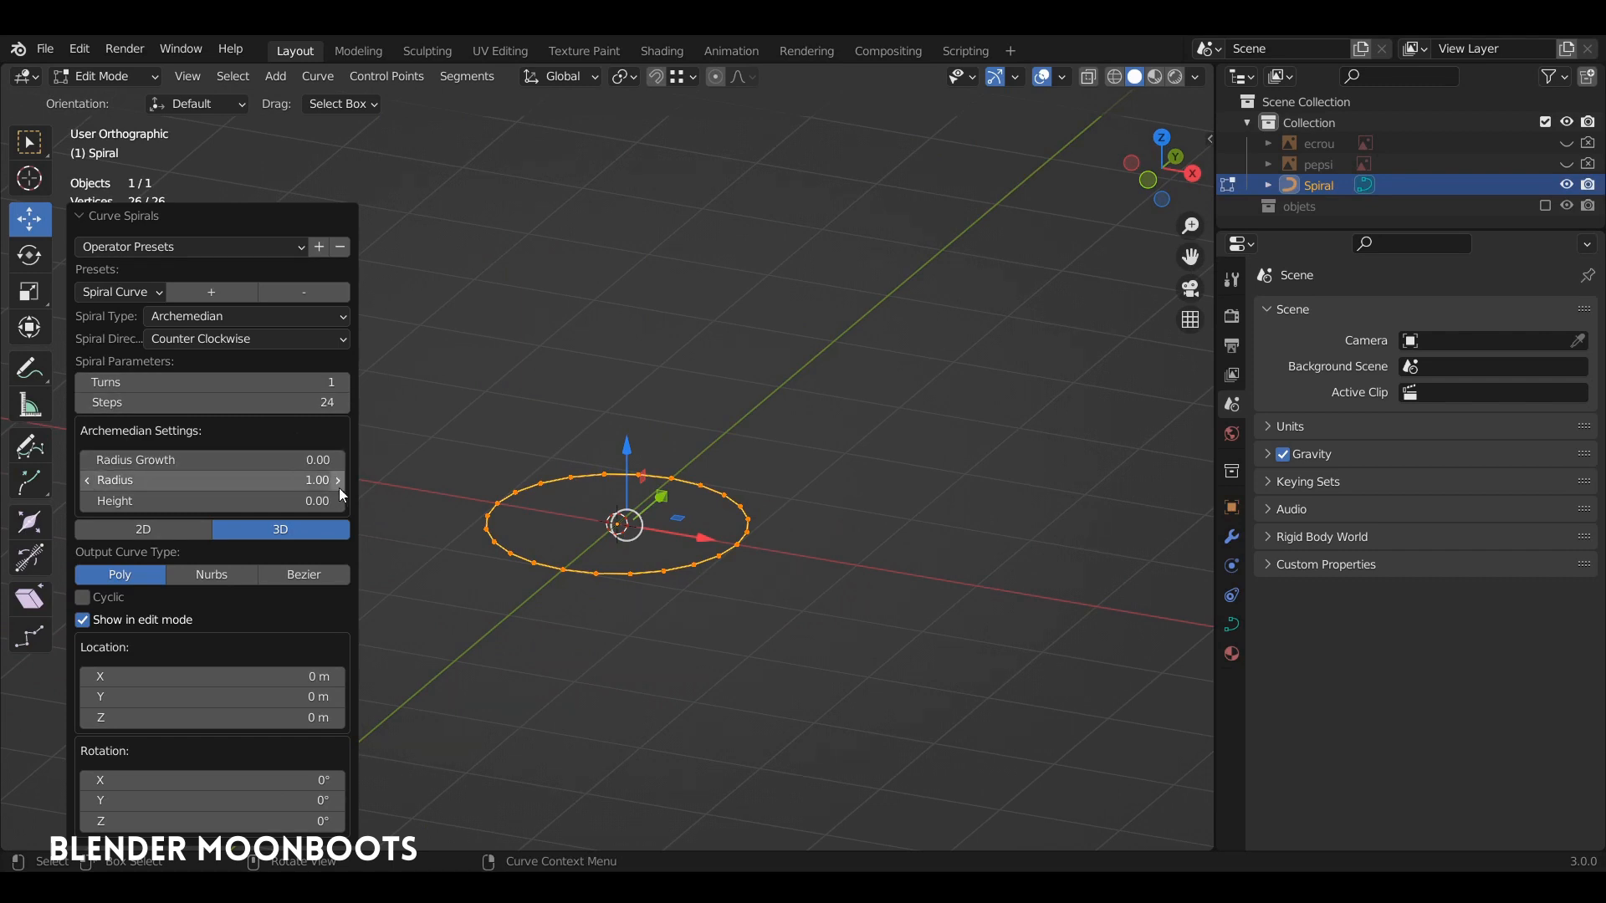
drag(336, 501, 481, 484)
- Increase the spiral's number of turns to 5
middle_drag(585, 435, 662, 553)
scroll(699, 437, down, 1)
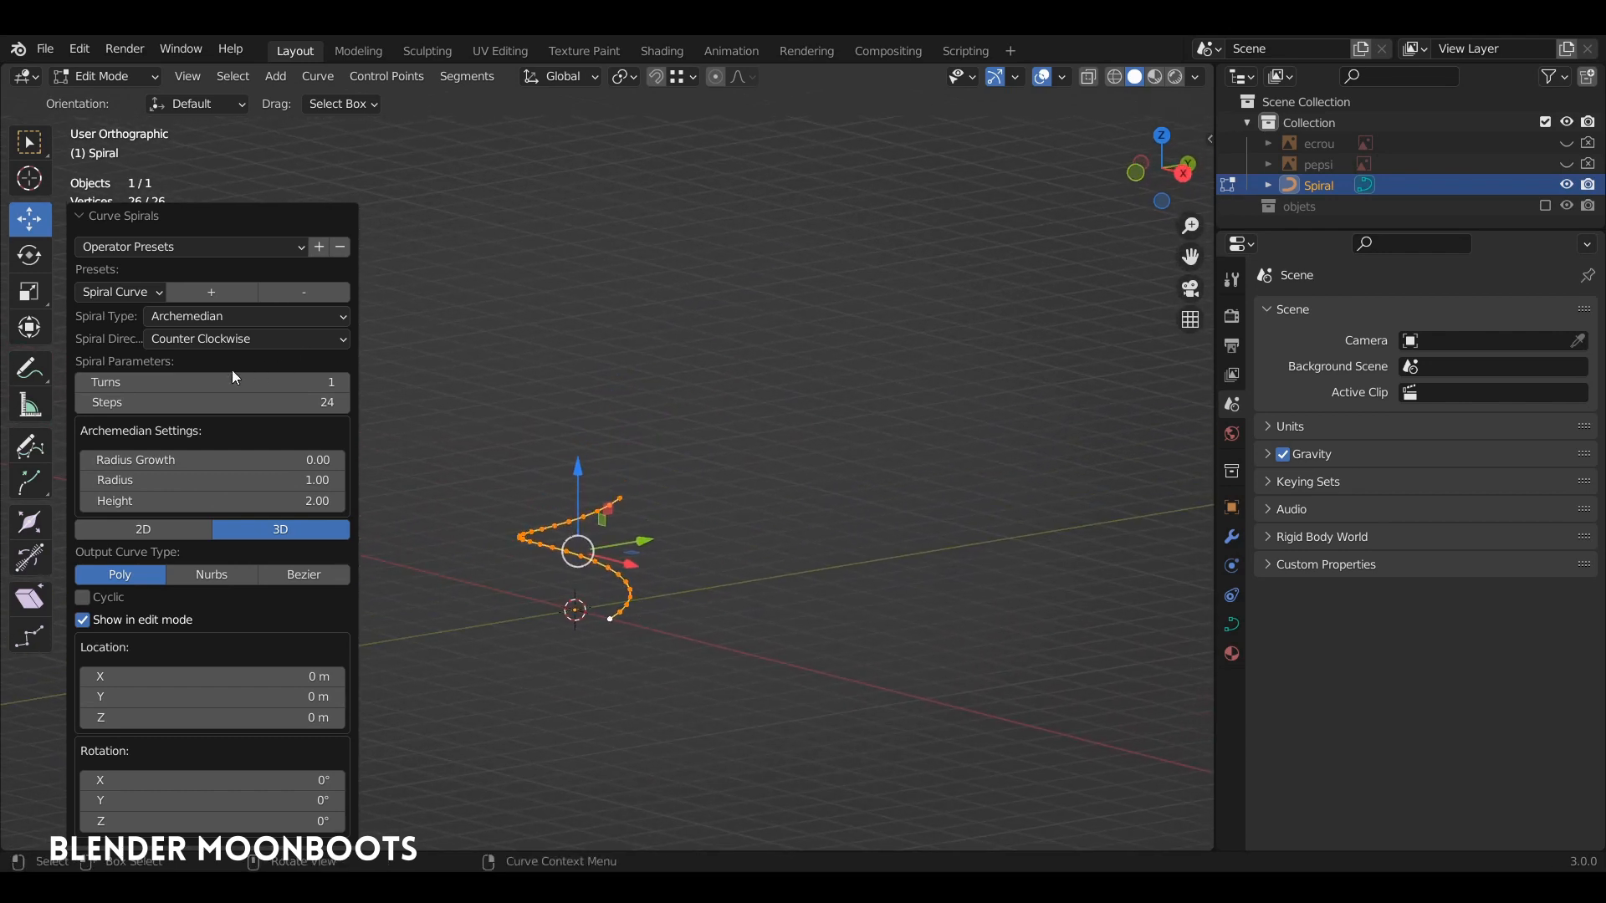
click(345, 382)
click(345, 382)
click(344, 382)
click(344, 382)
scroll(579, 412, down, 2)
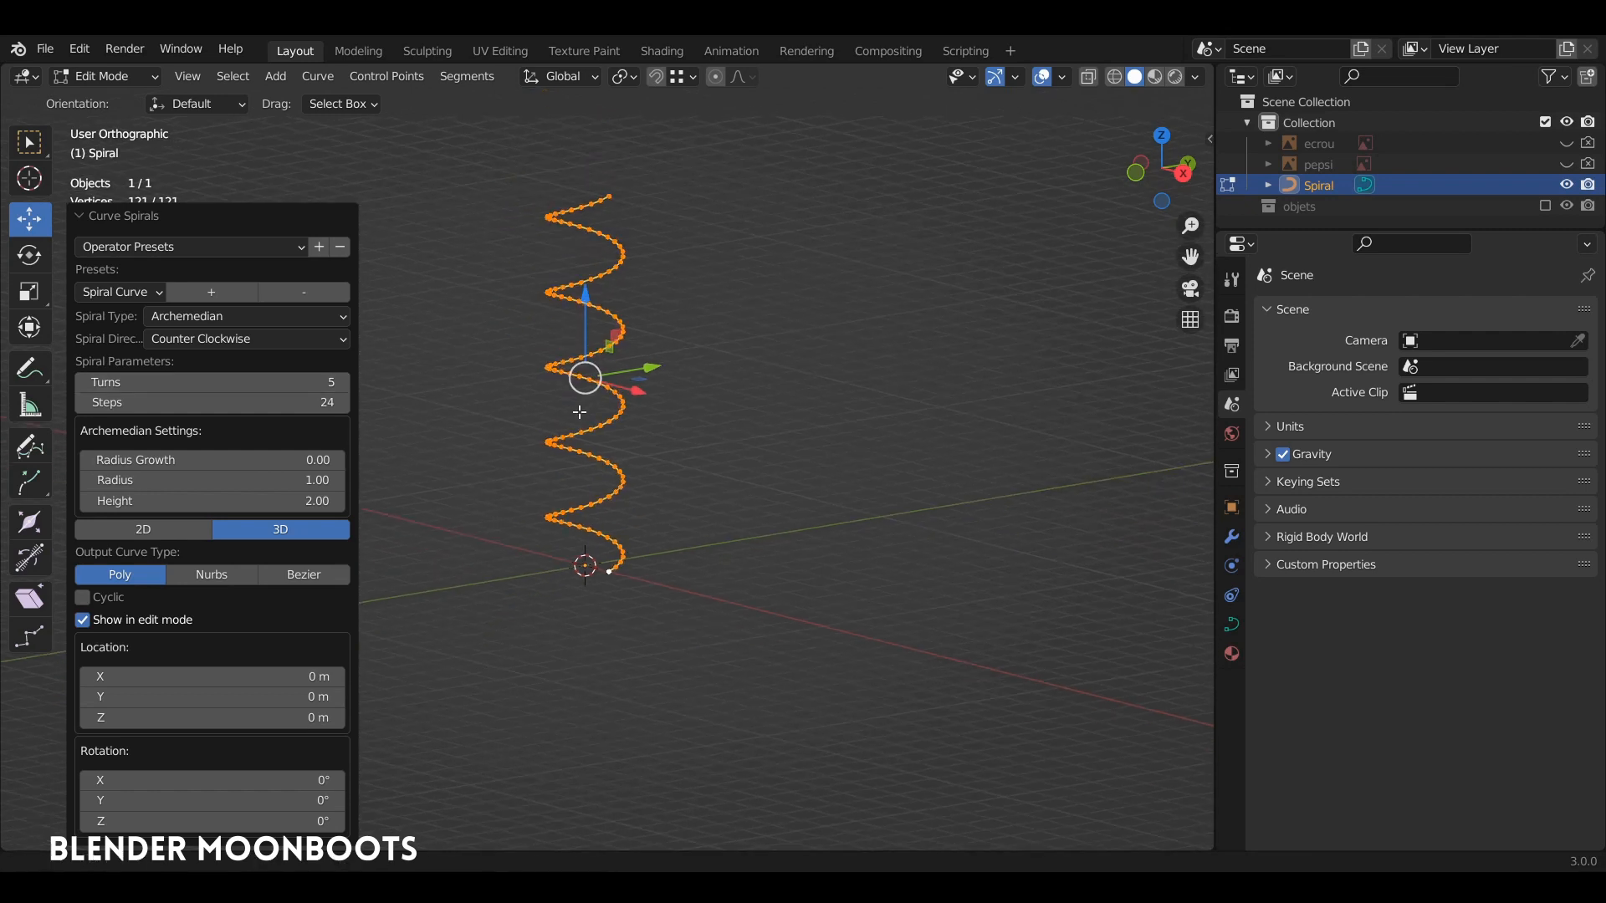
- Set the spiral's steps per turn to 6
ctrl+middle_drag(580, 412, 579, 418)
shift+middle_drag(579, 418, 682, 520)
ctrl+middle_drag(705, 495, 741, 552)
shift+middle_drag(443, 395, 364, 420)
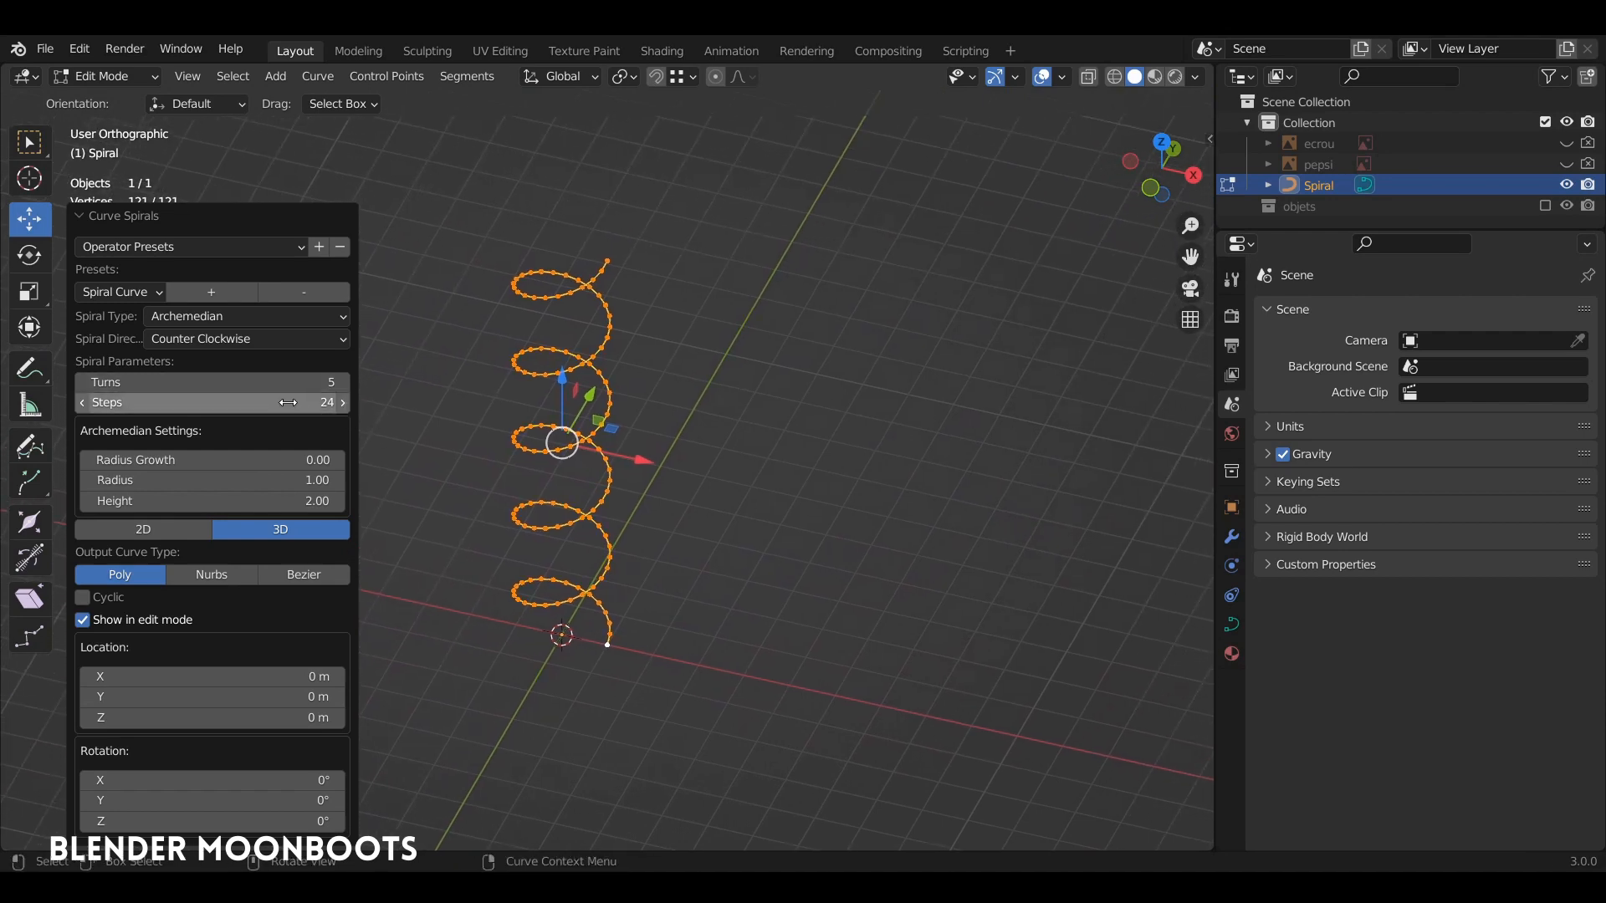
ctrl+middle_drag(472, 394, 543, 299)
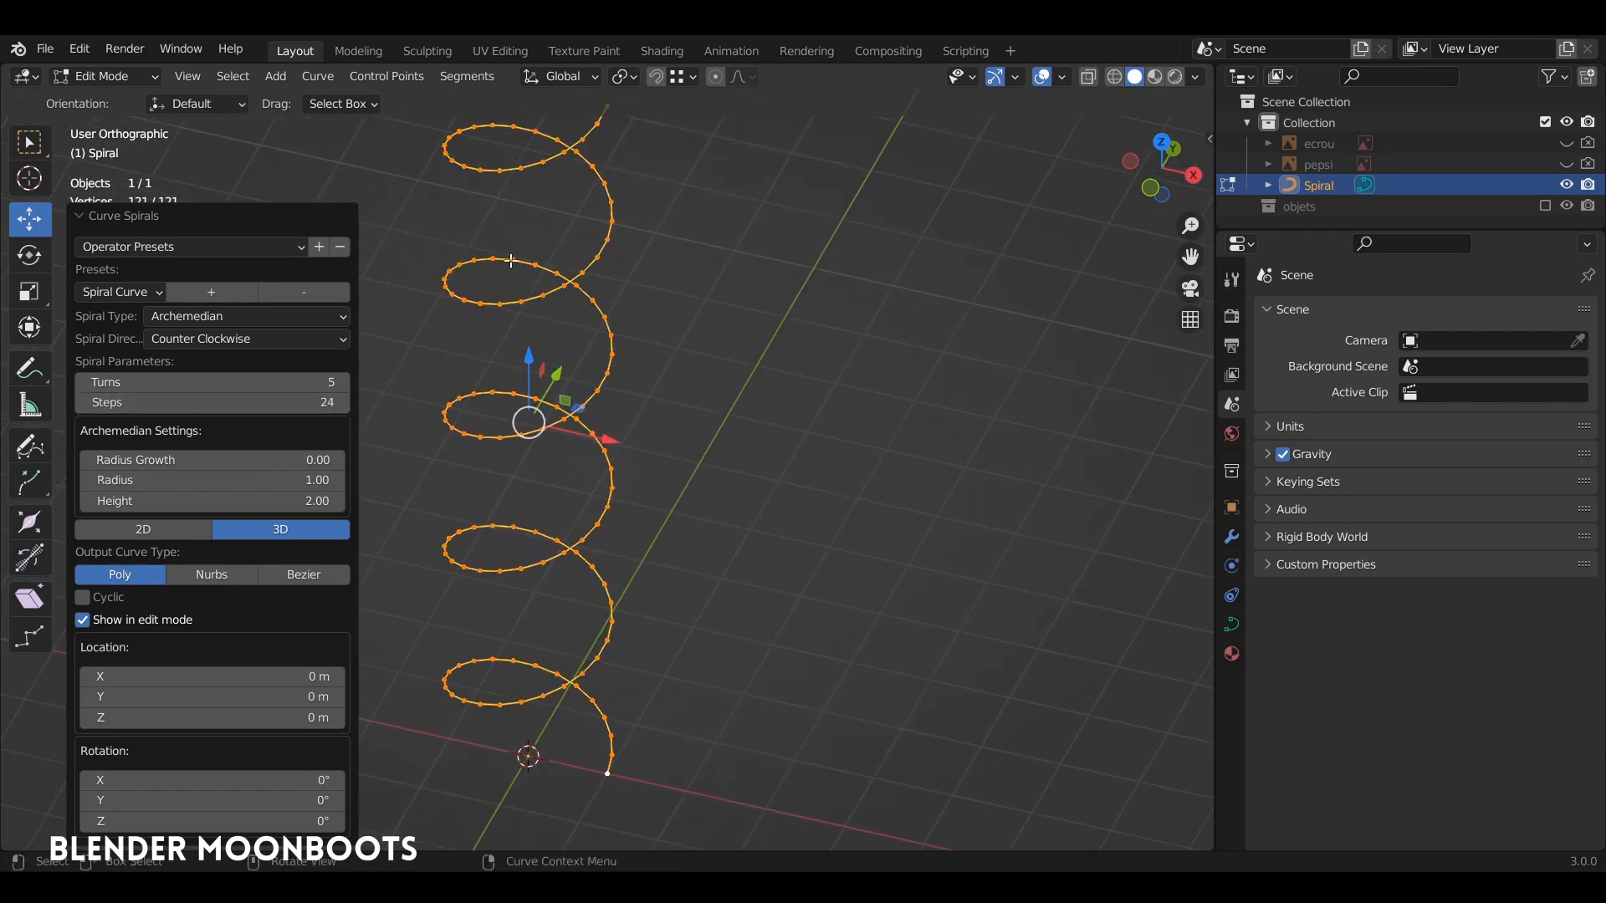
click(159, 399)
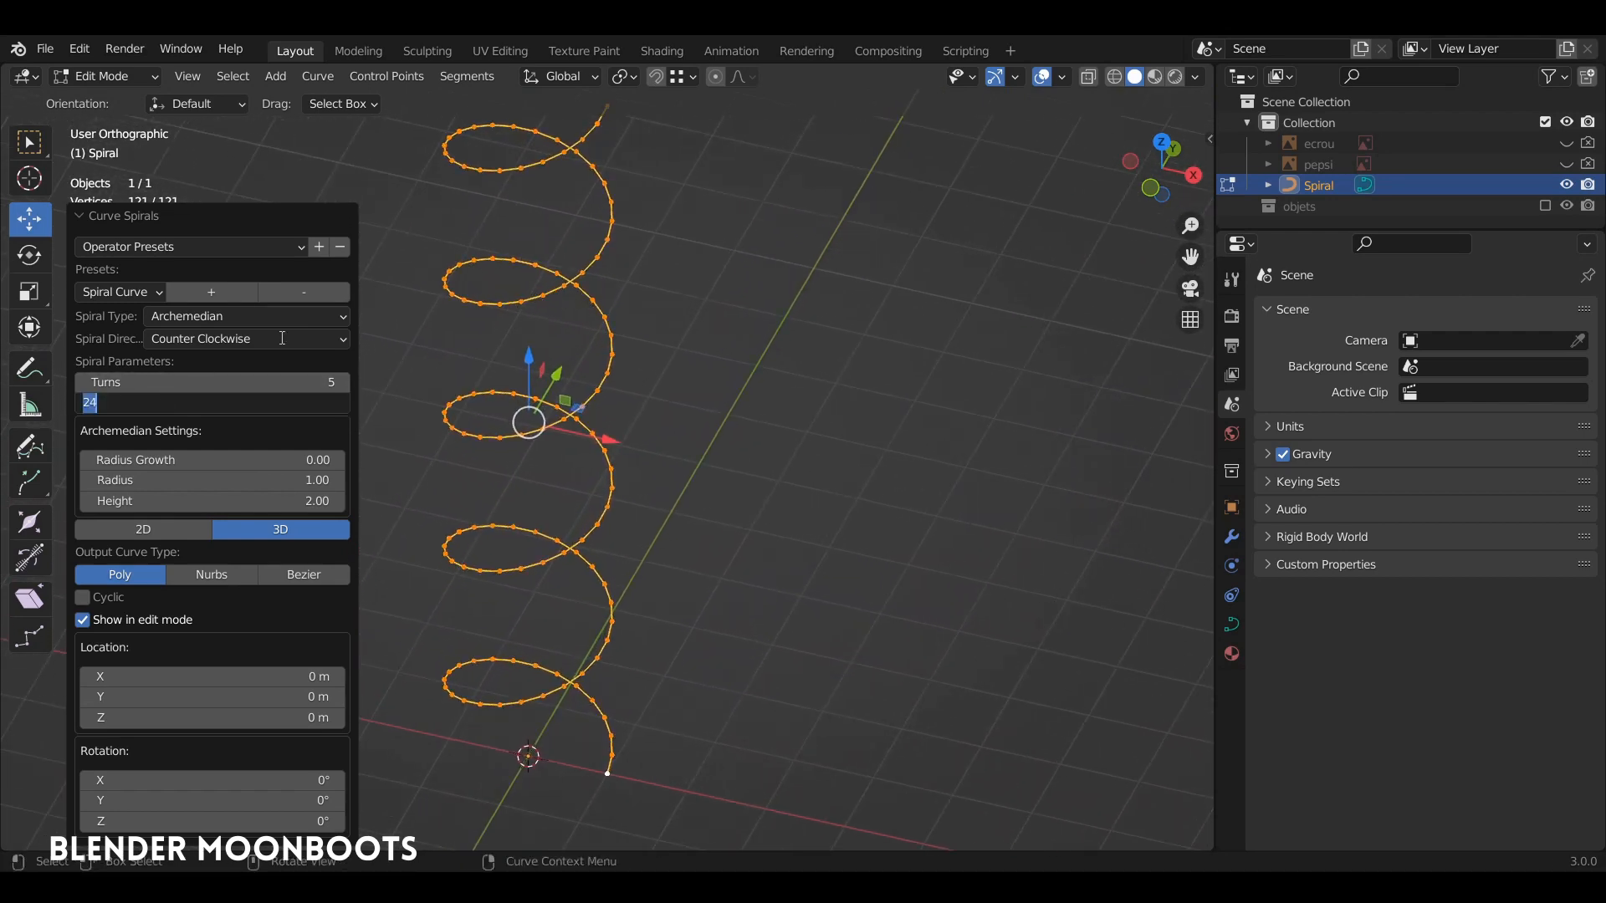
key(Return)
- Give the spiral curve a round bevel with a depth of 0.28 m
middle_drag(617, 337, 780, 361)
shift+middle_drag(747, 356, 784, 362)
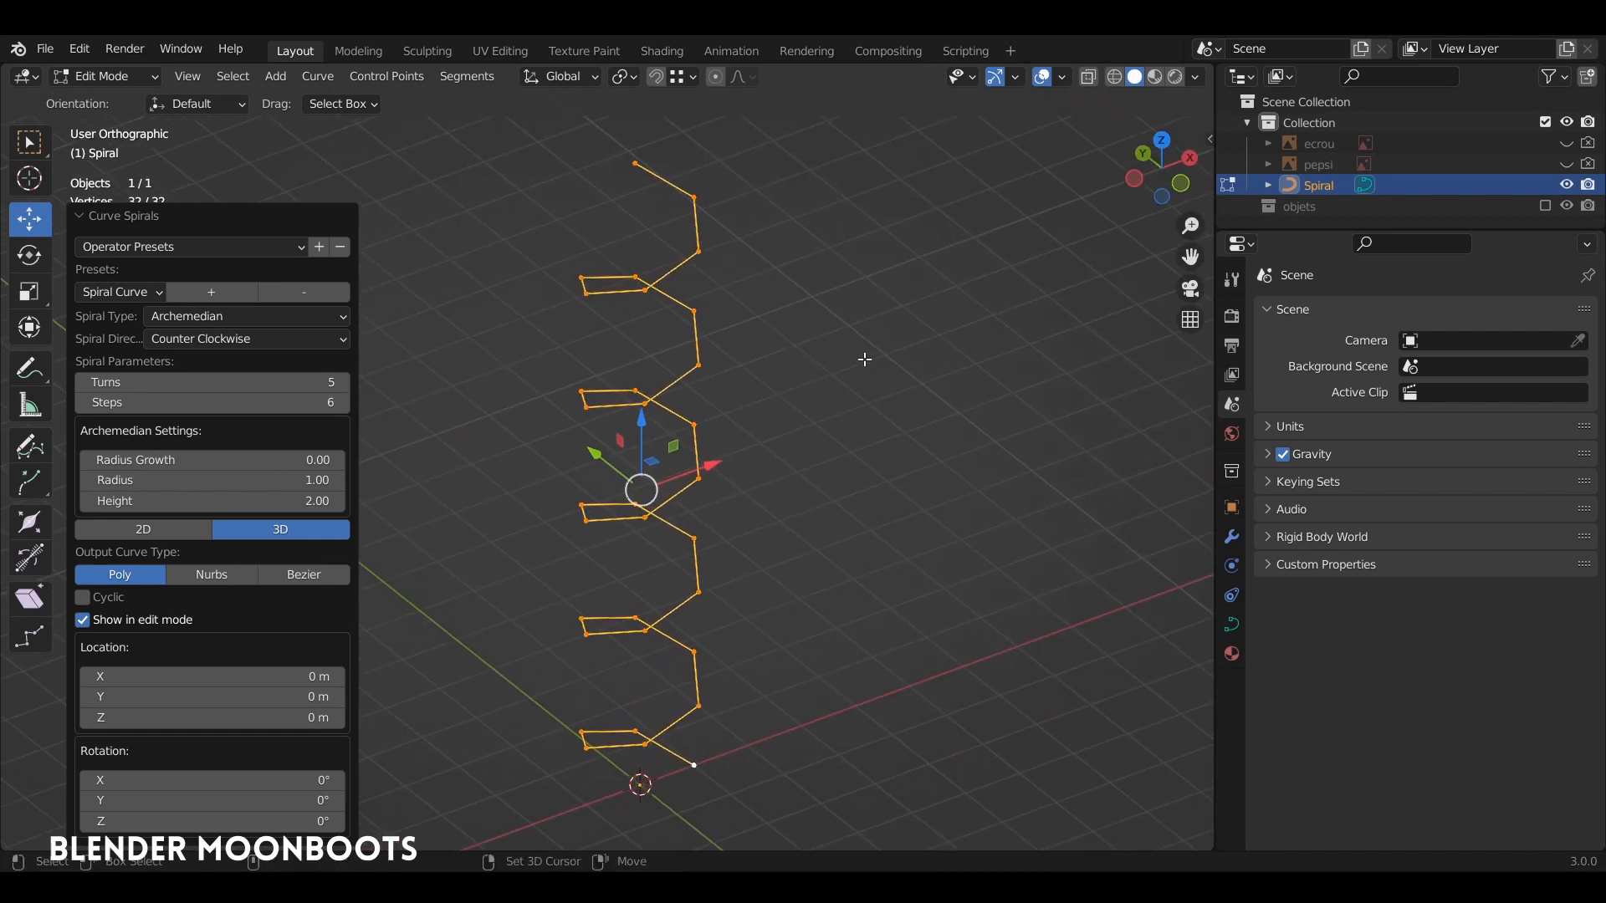
drag(865, 360, 841, 458)
middle_drag(795, 394, 1152, 434)
click(1231, 625)
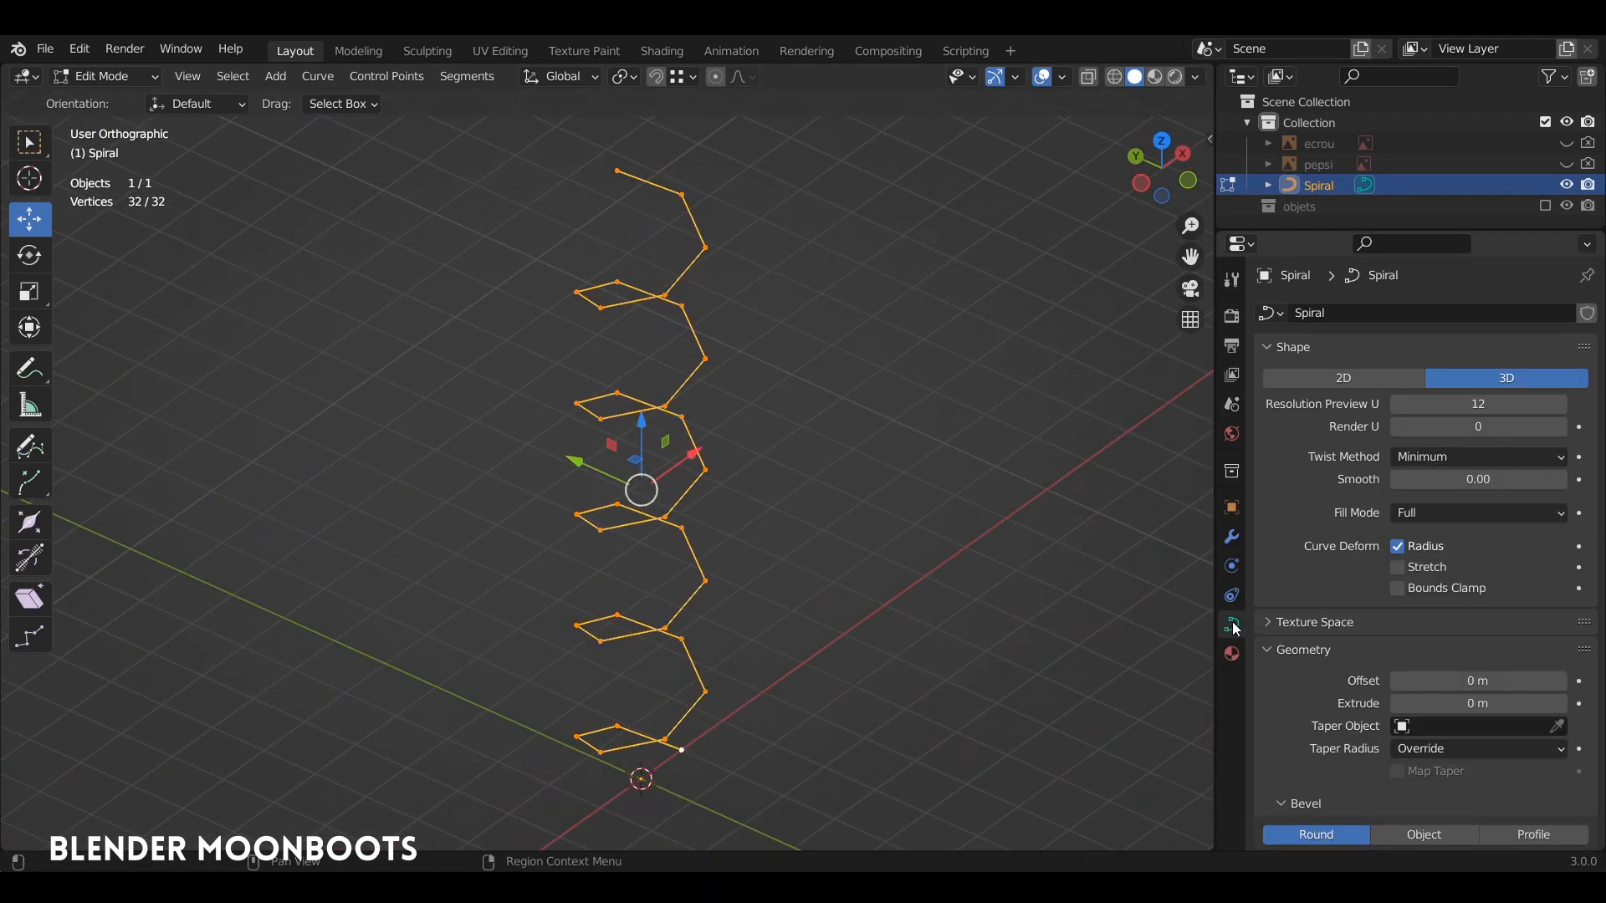
scroll(1310, 676, down, 7)
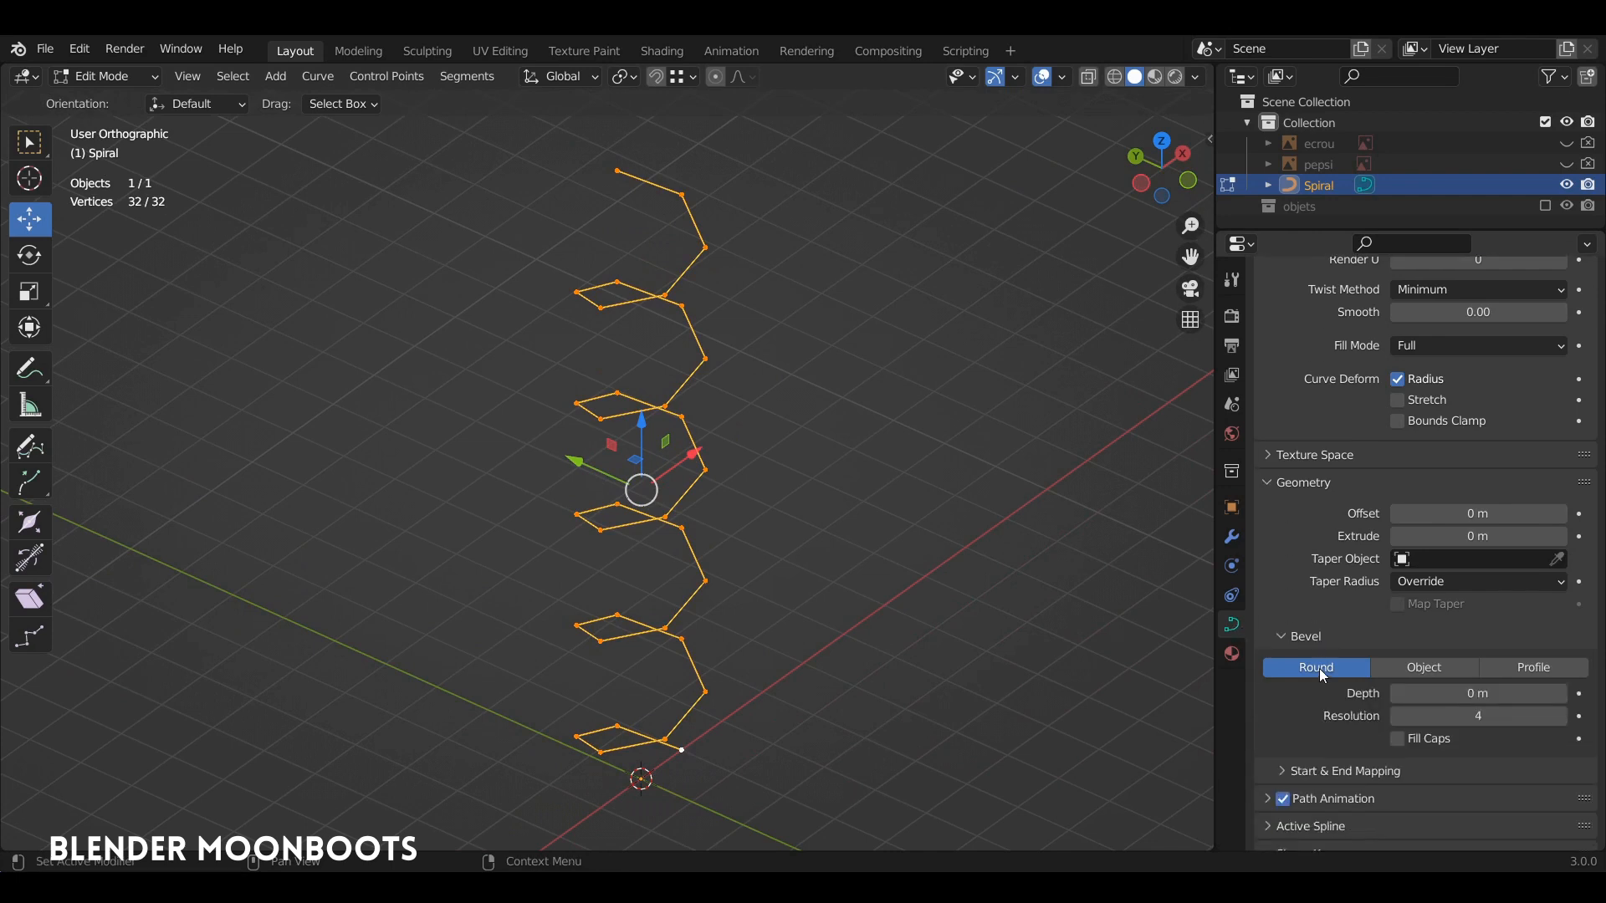
scroll(1296, 565, down, 2)
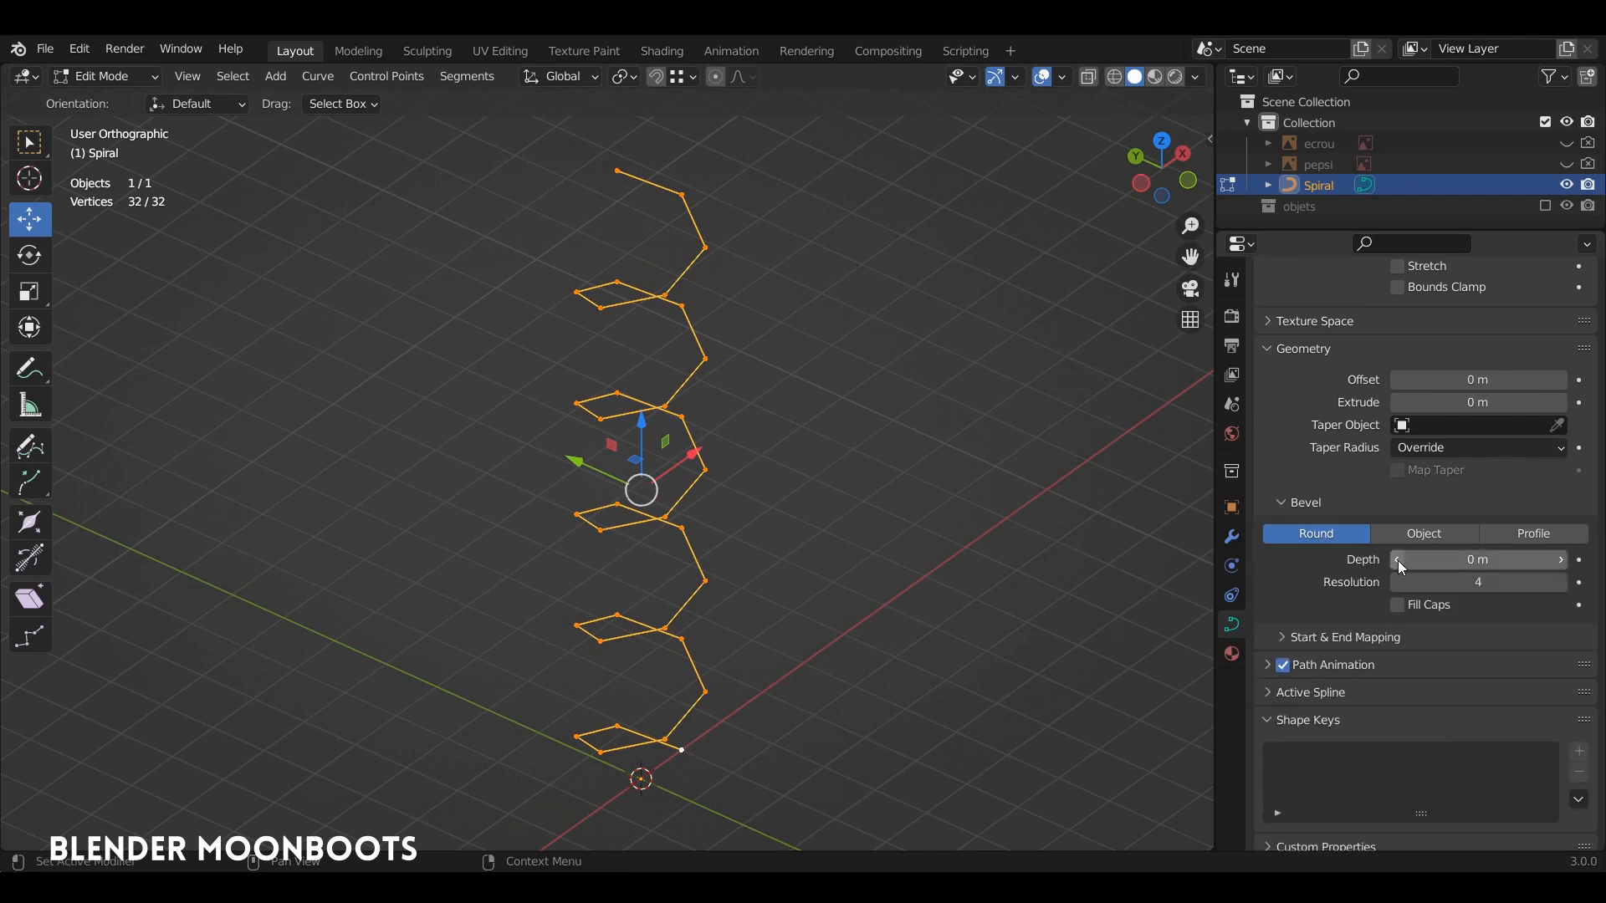
drag(1410, 558, 1471, 569)
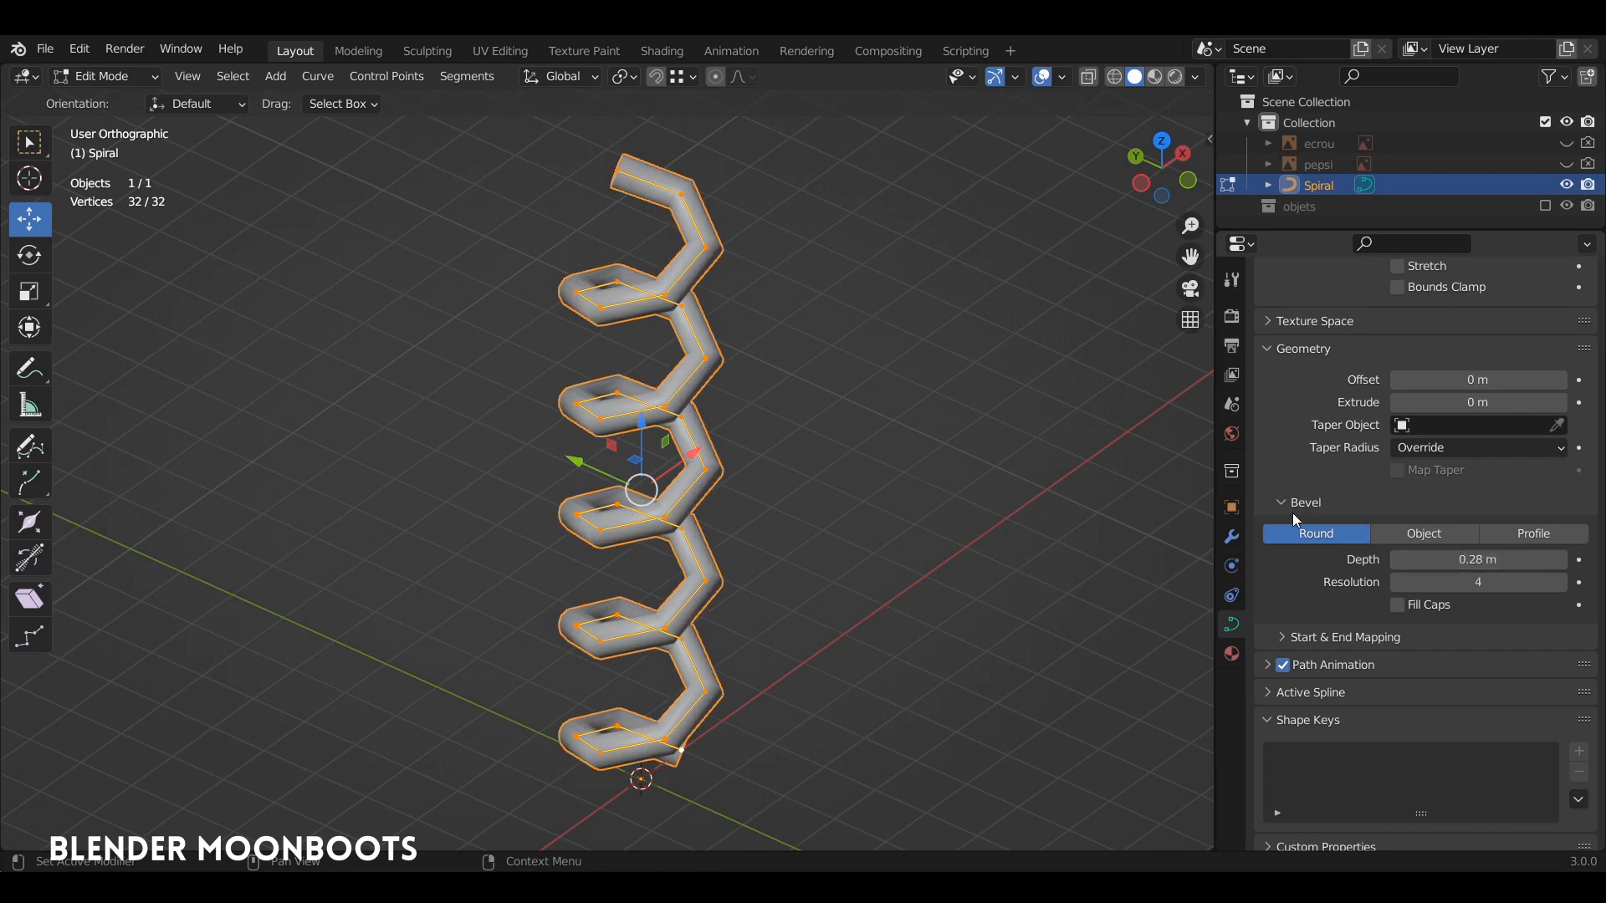
- Set the spline type of the fully selected spiral to Poly
alt+drag(808, 408, 788, 434)
alt+drag(693, 266, 658, 242)
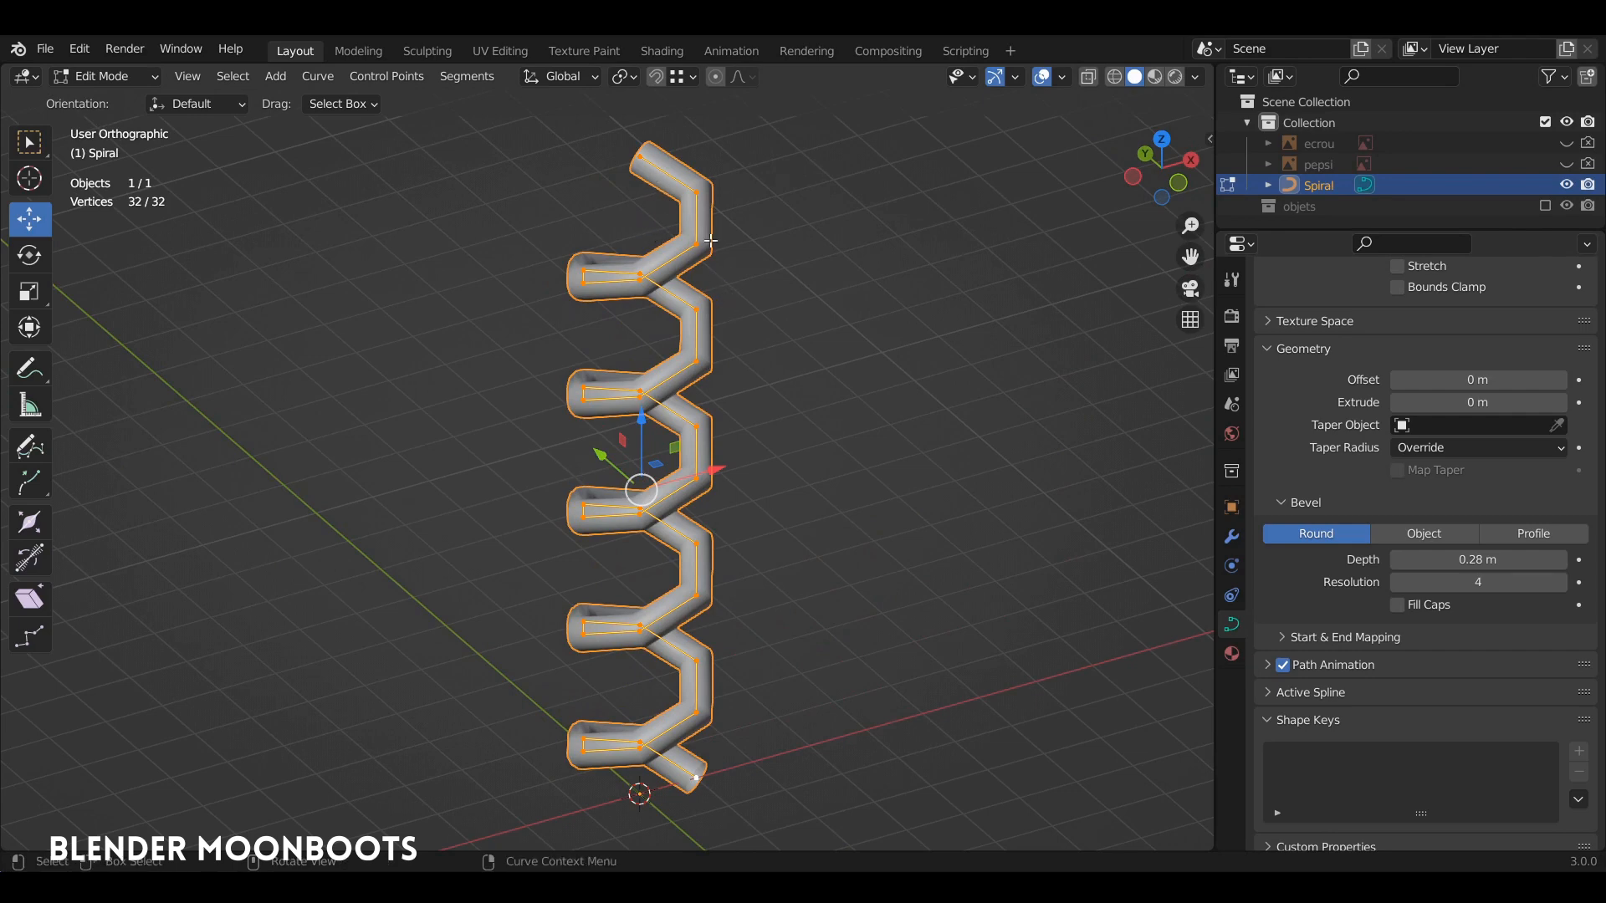
mouse_move(741, 315)
alt+mouse_down()
mouse_move(897, 400)
mouse_move(967, 373)
mouse_move(733, 322)
alt+mouse_up()
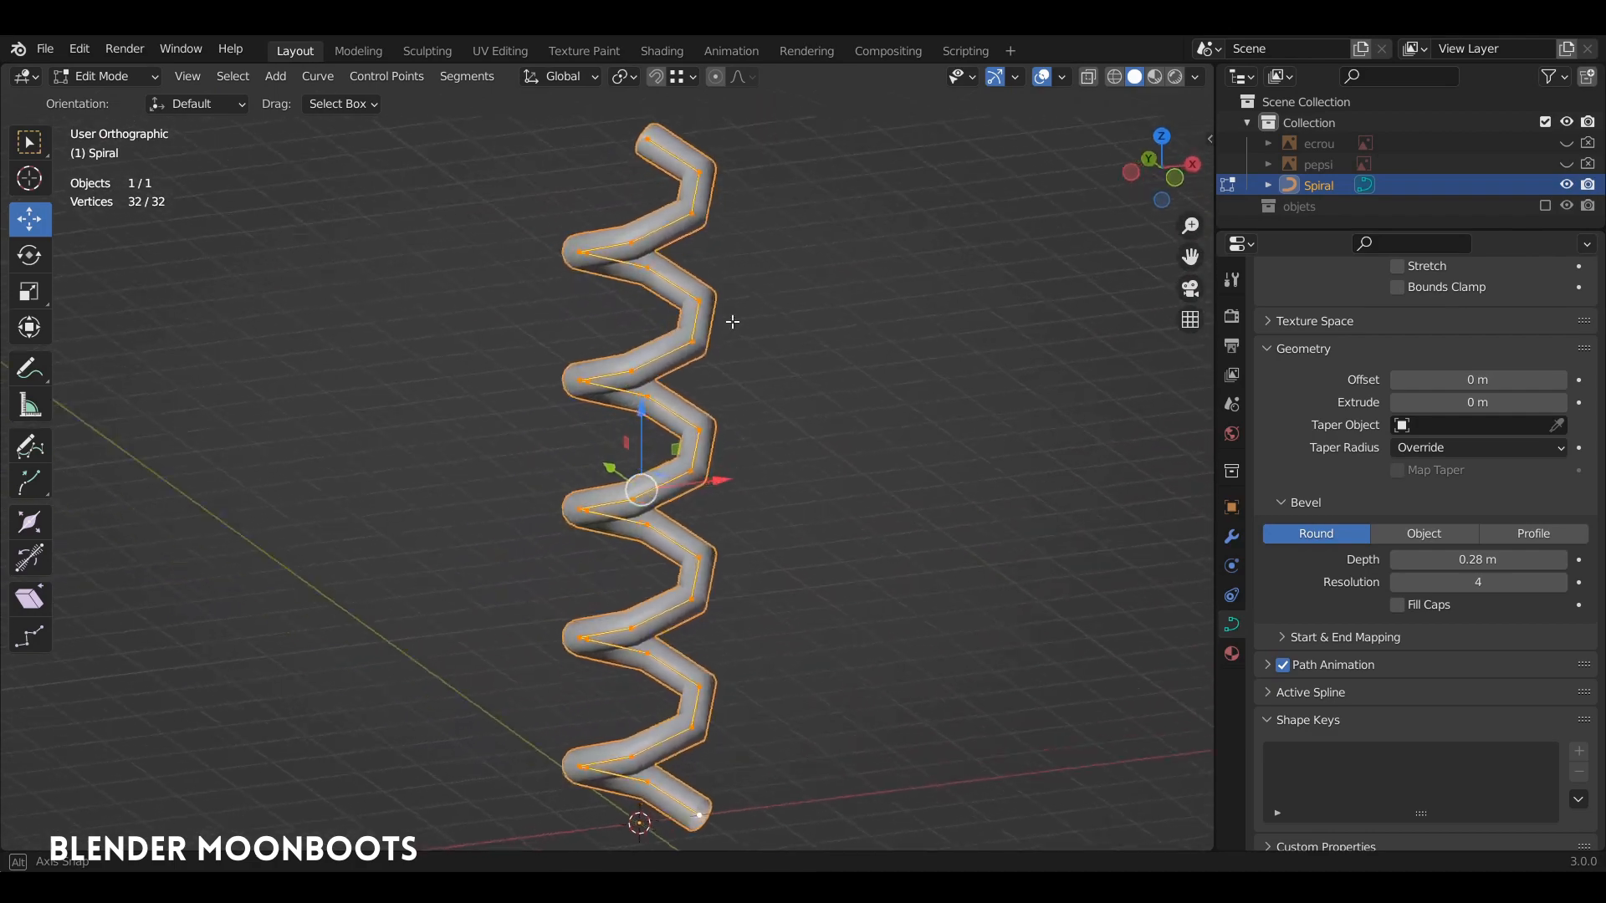
middle_drag(732, 322, 782, 349)
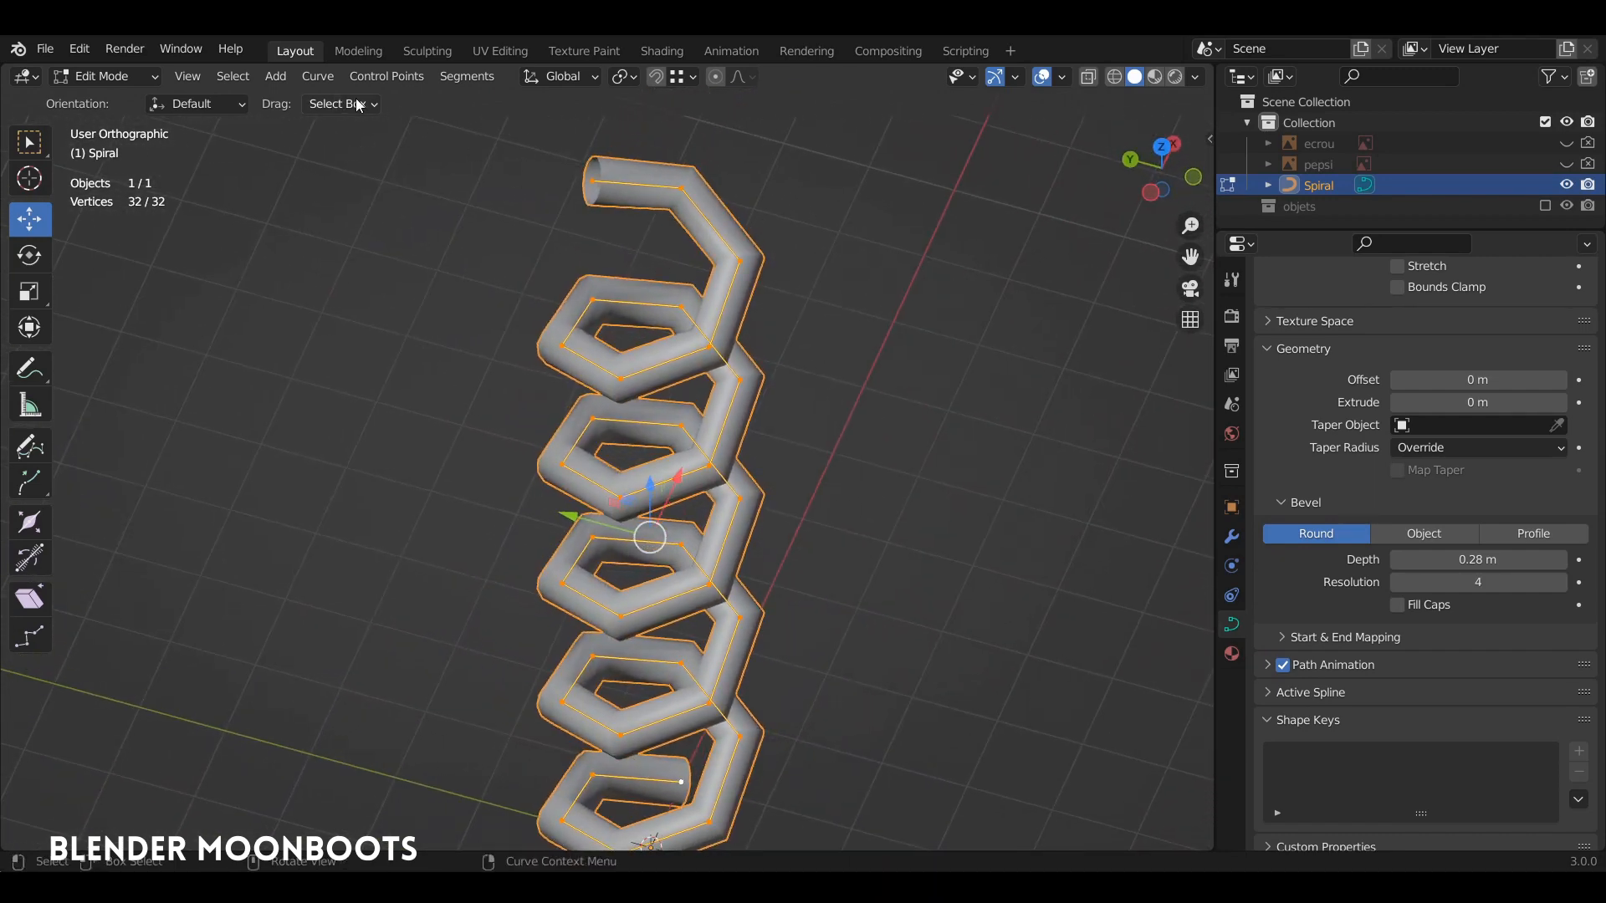
click(318, 78)
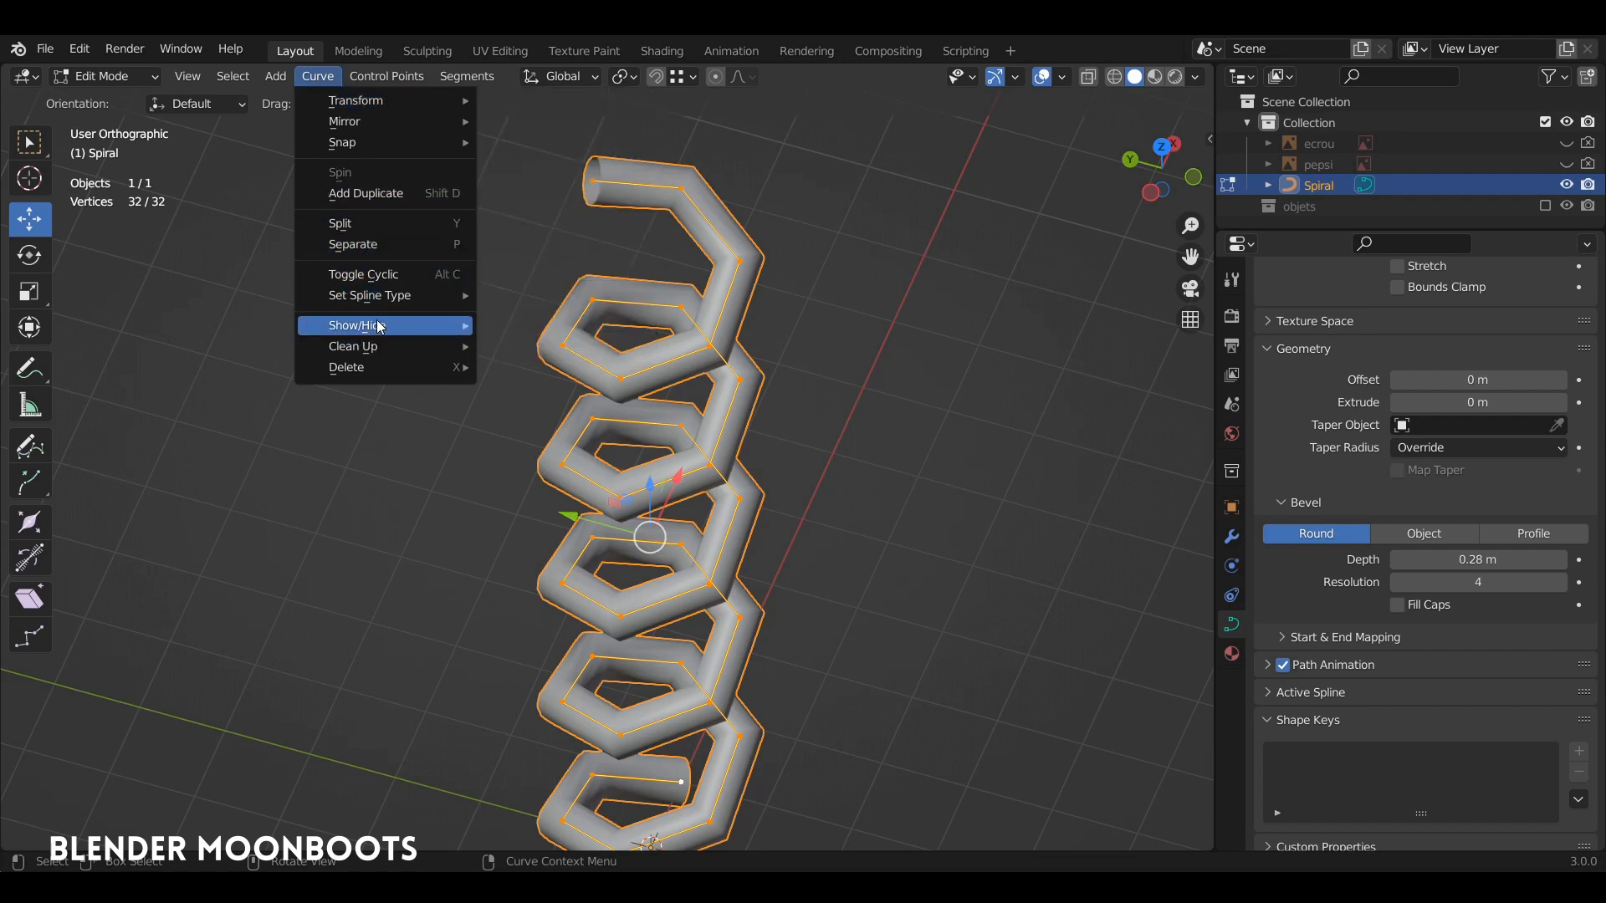
mouse_move(387, 295)
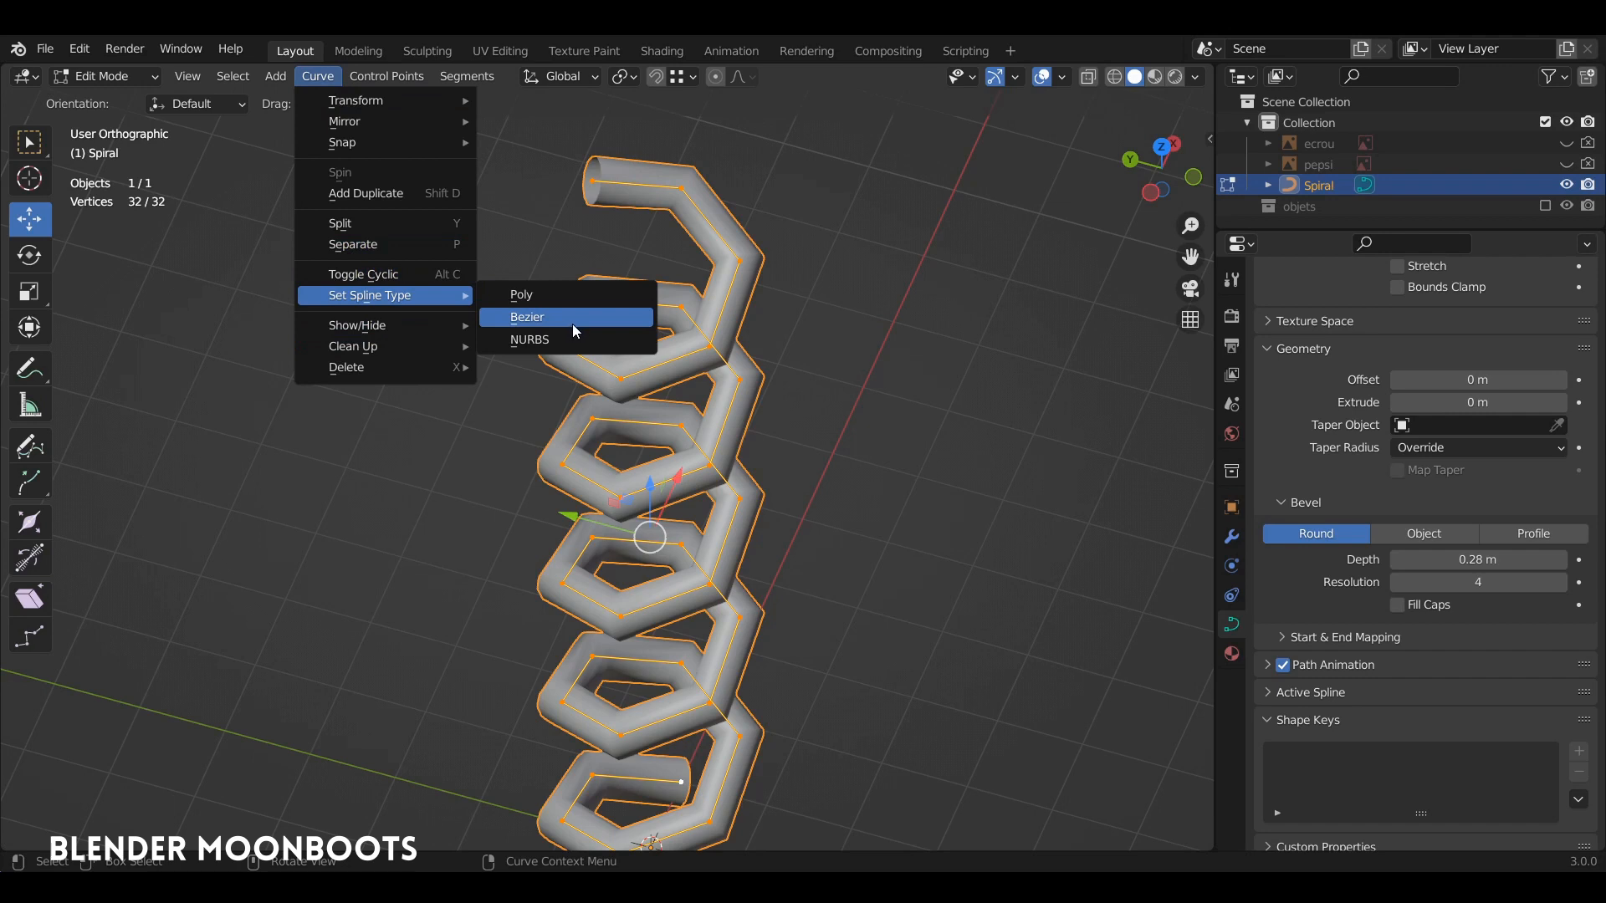
click(568, 297)
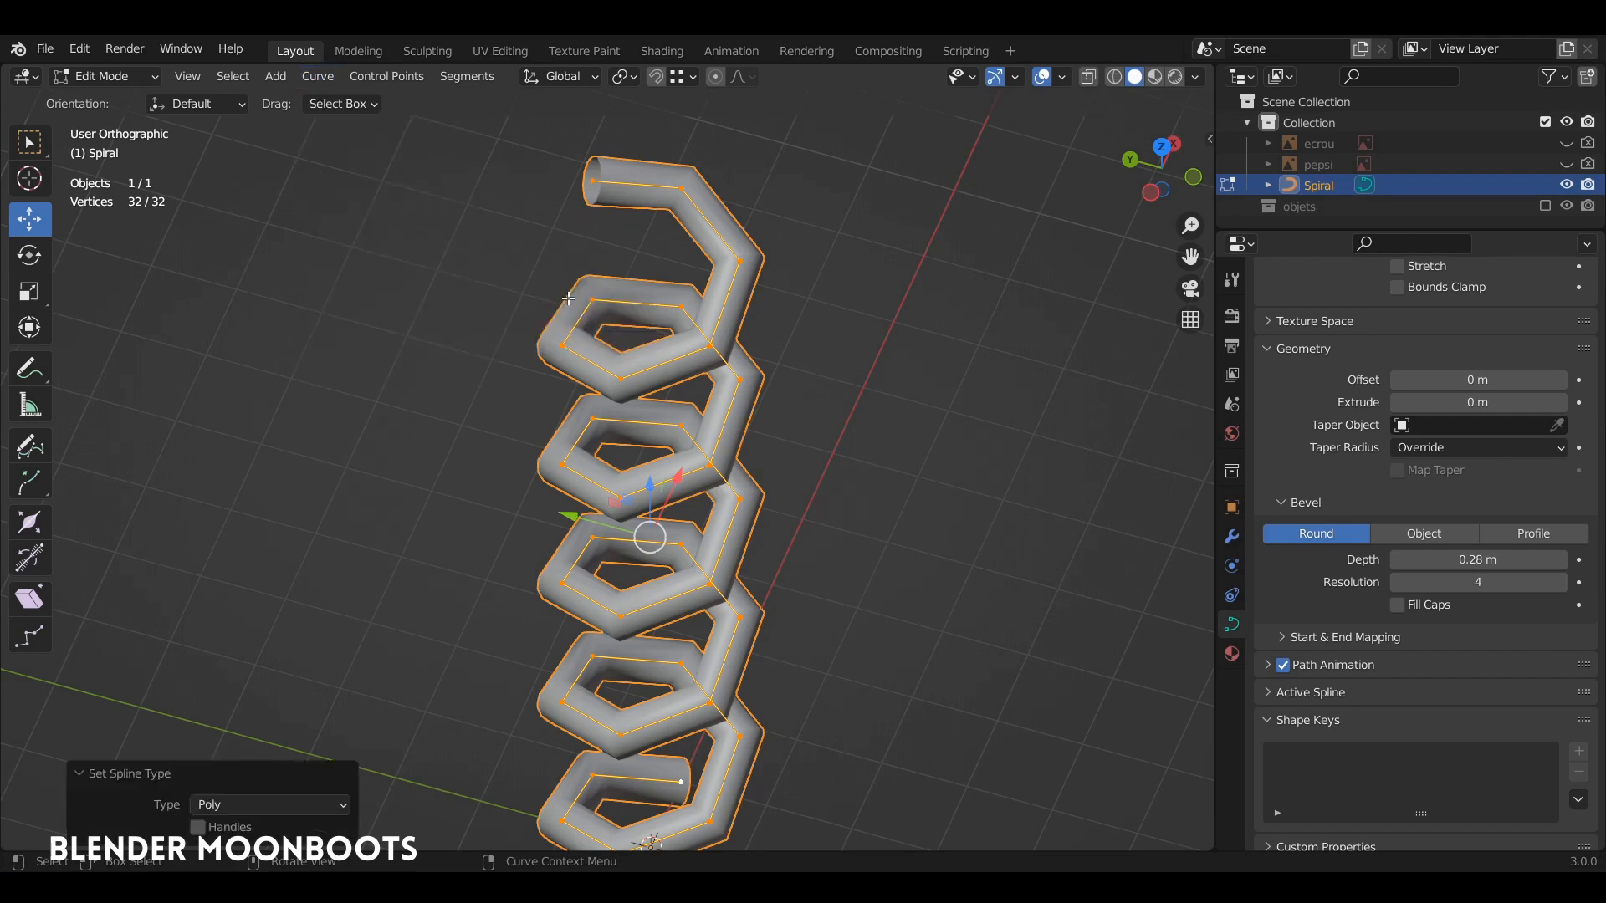
- Convert the selected spiral's spline type to Bezier
click(324, 81)
mouse_move(393, 297)
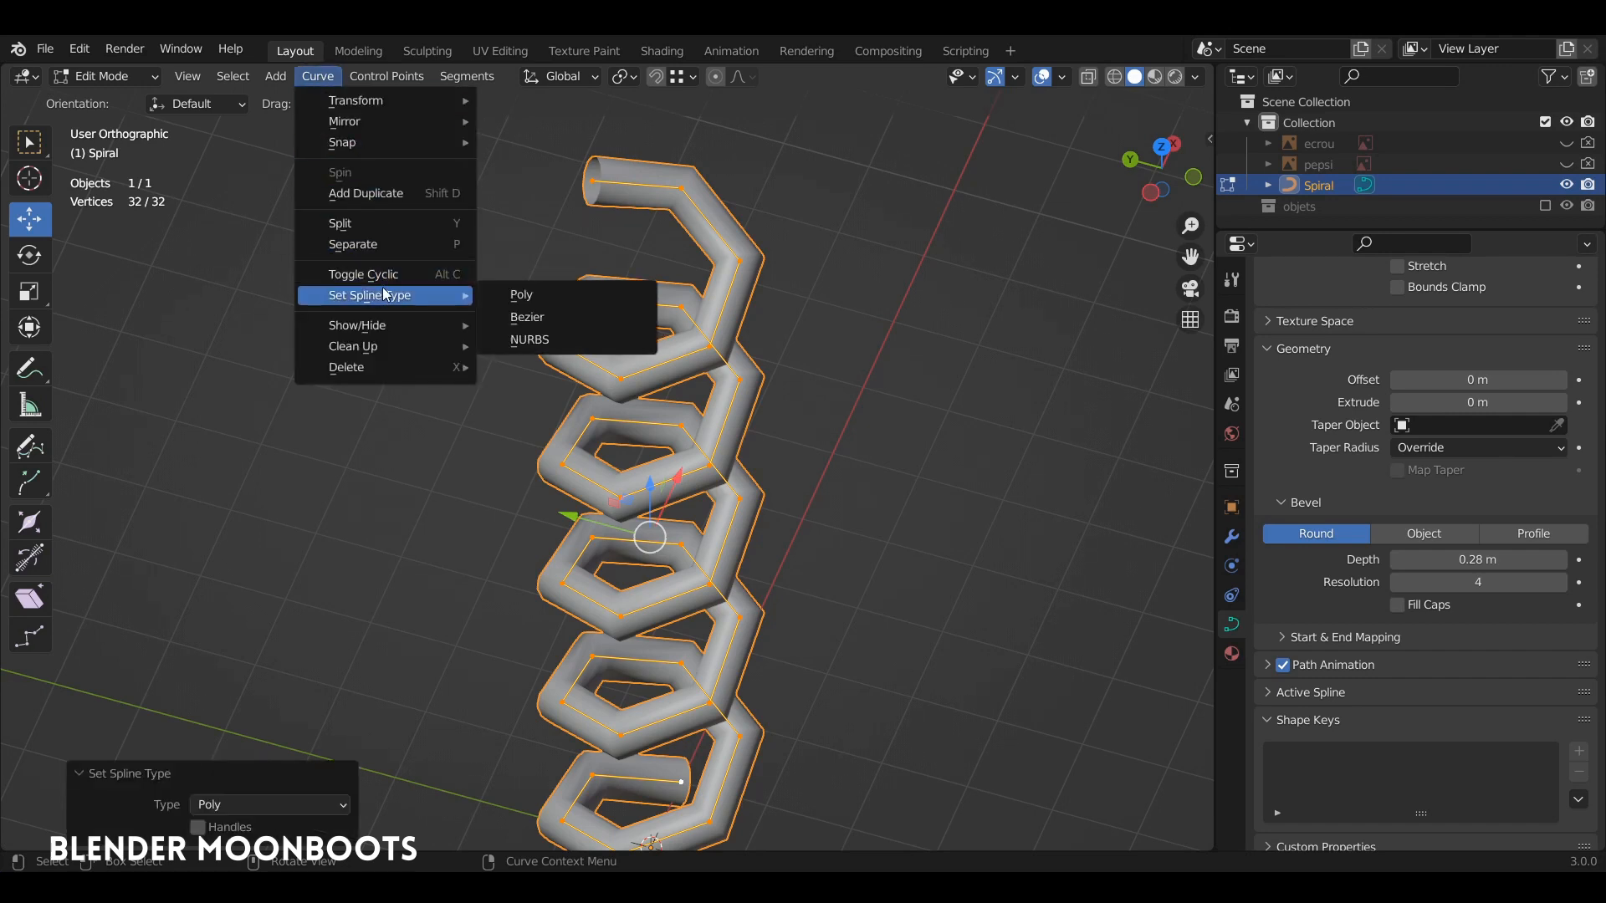
click(543, 319)
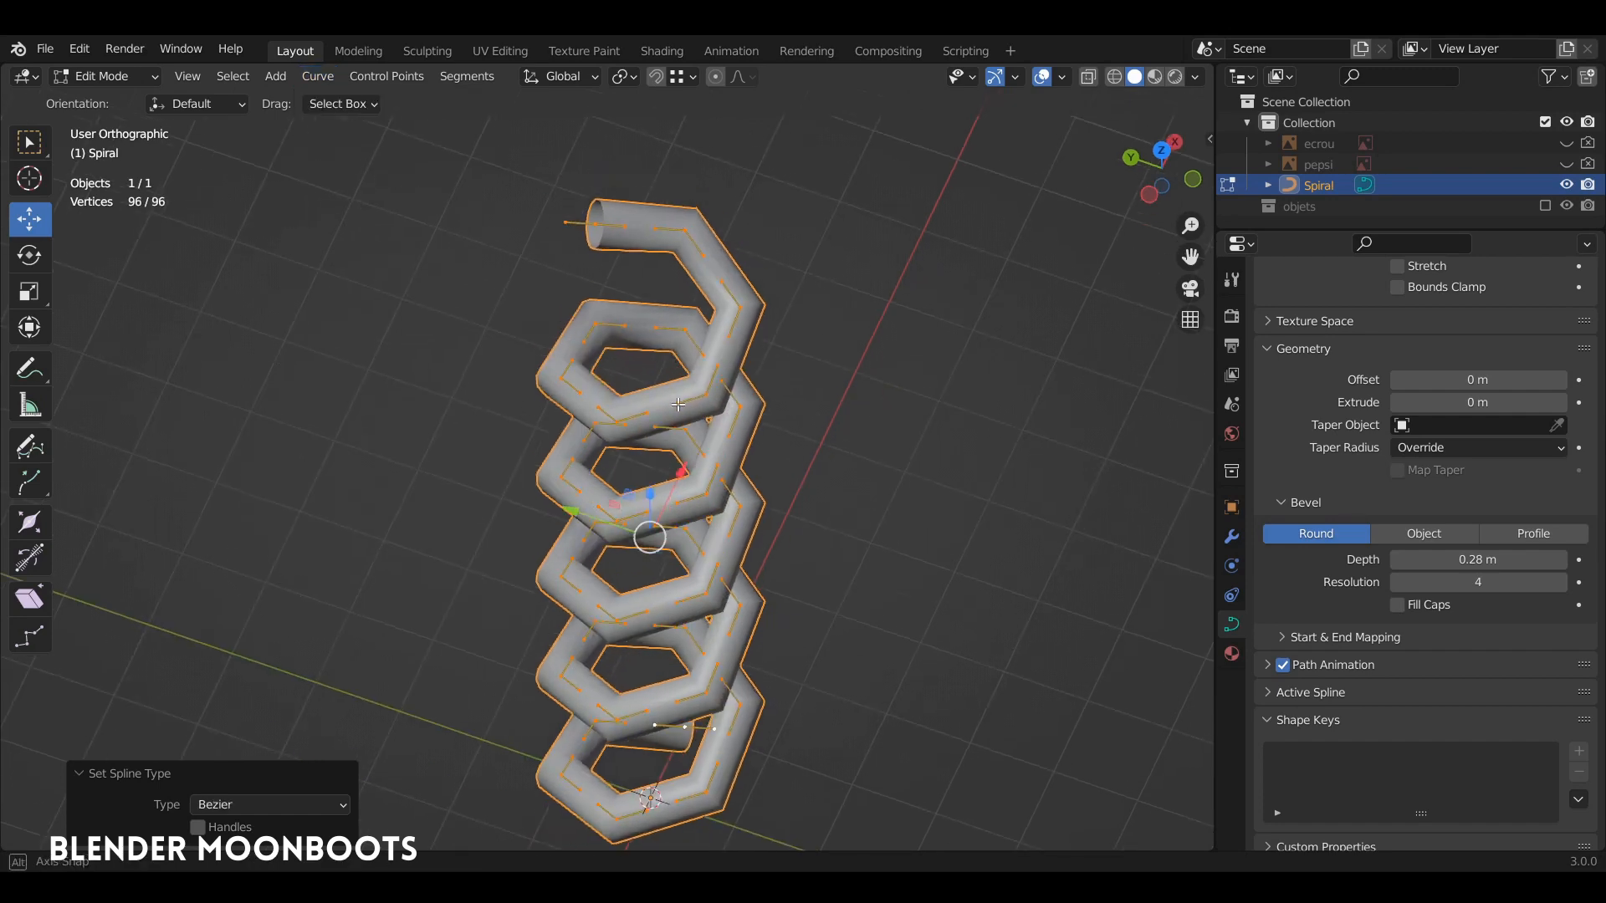
- Set the handle type of all the spiral's control points to Automatic
scroll(678, 404, up, 2)
scroll(617, 276, up, 2)
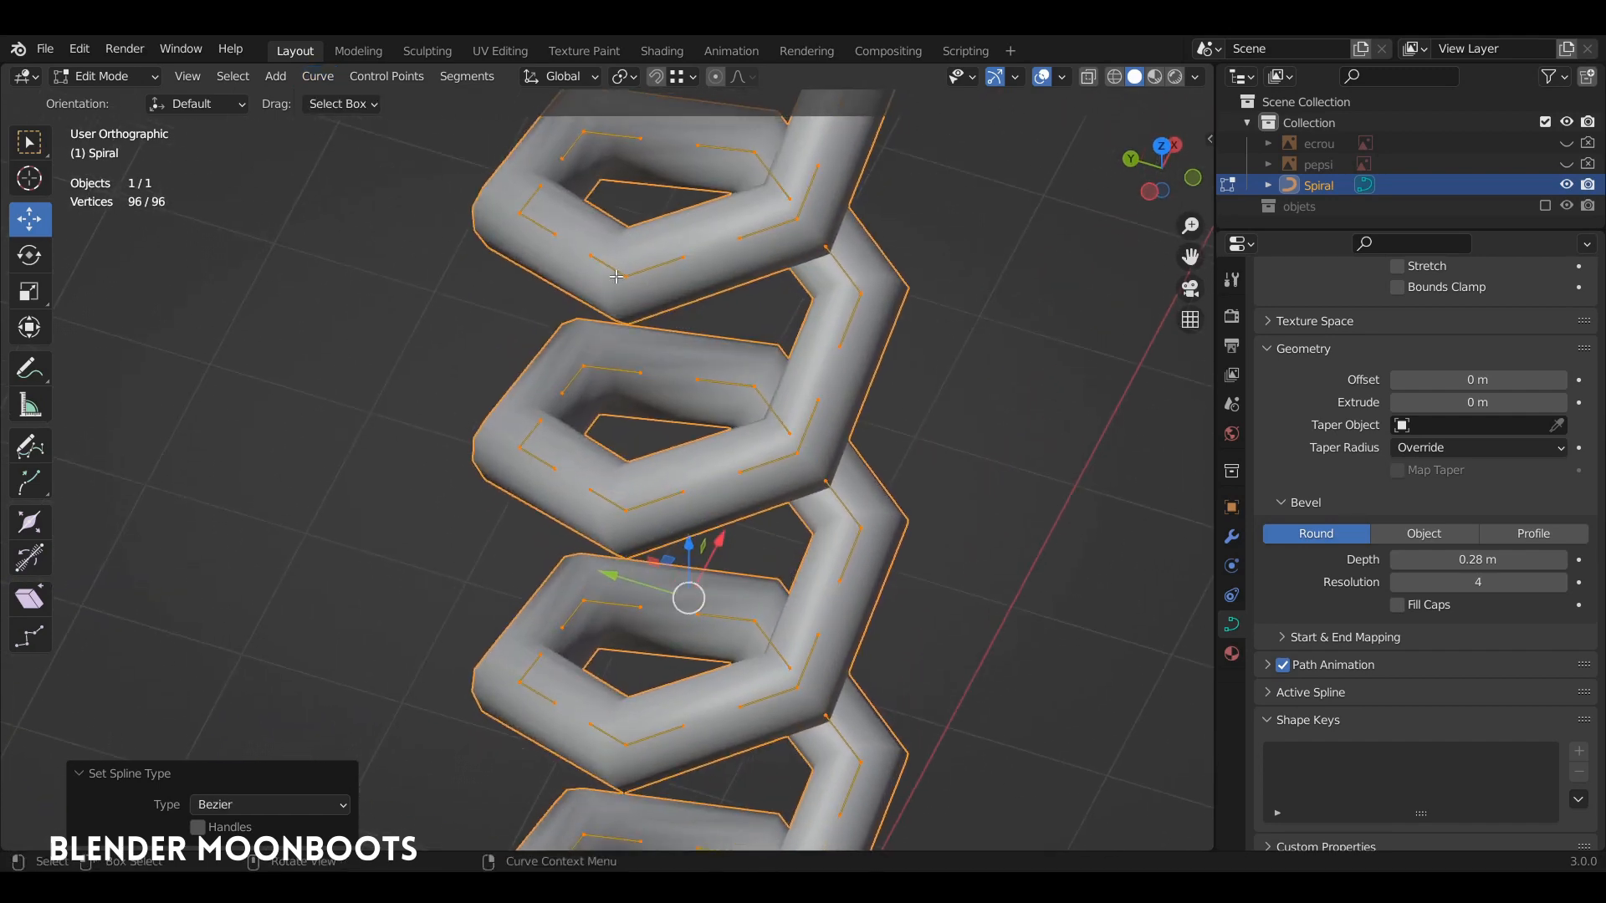
scroll(629, 268, down, 2)
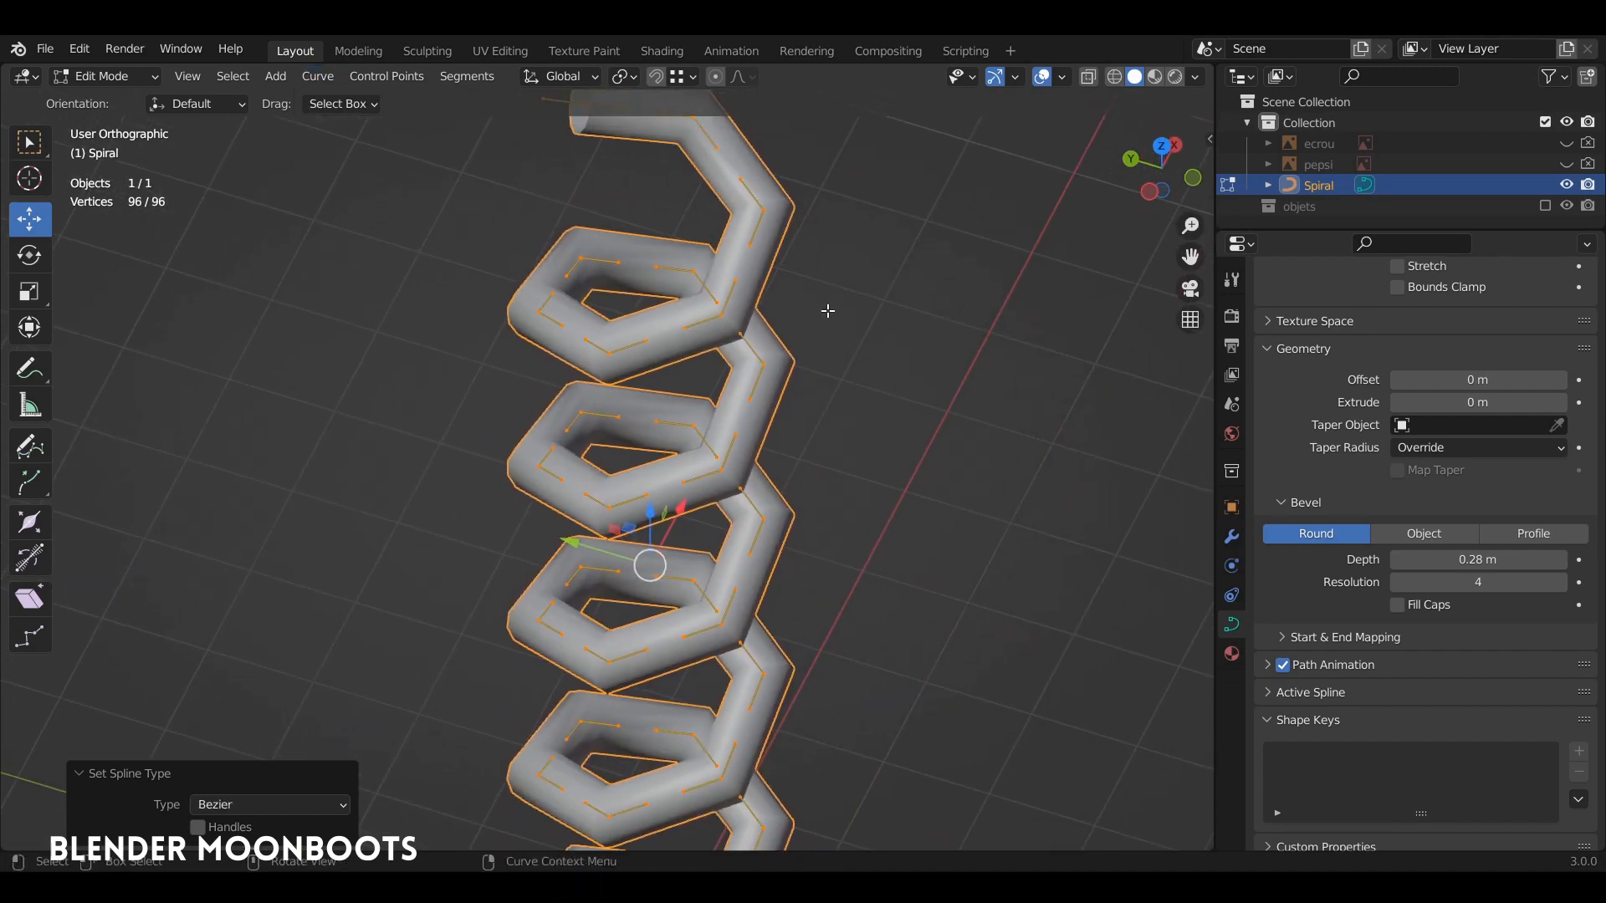
key(v)
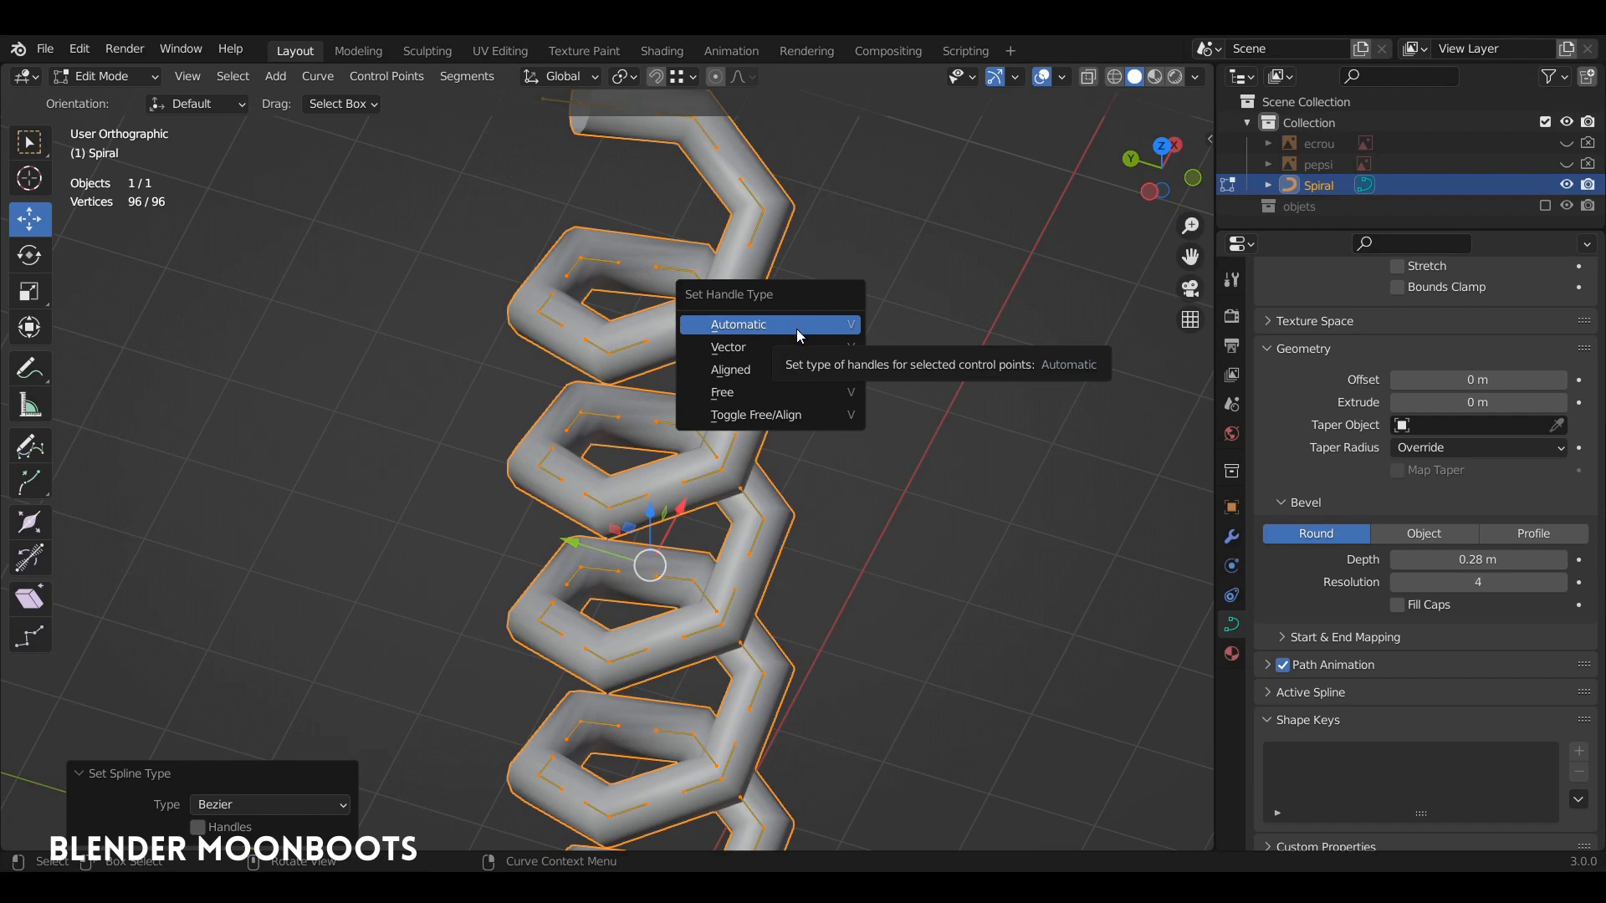
click(797, 329)
- Extrude the spiral's upper end point in the front view, about 1.44 m up and 0.40 m toward negative X
middle_drag(794, 328, 749, 391)
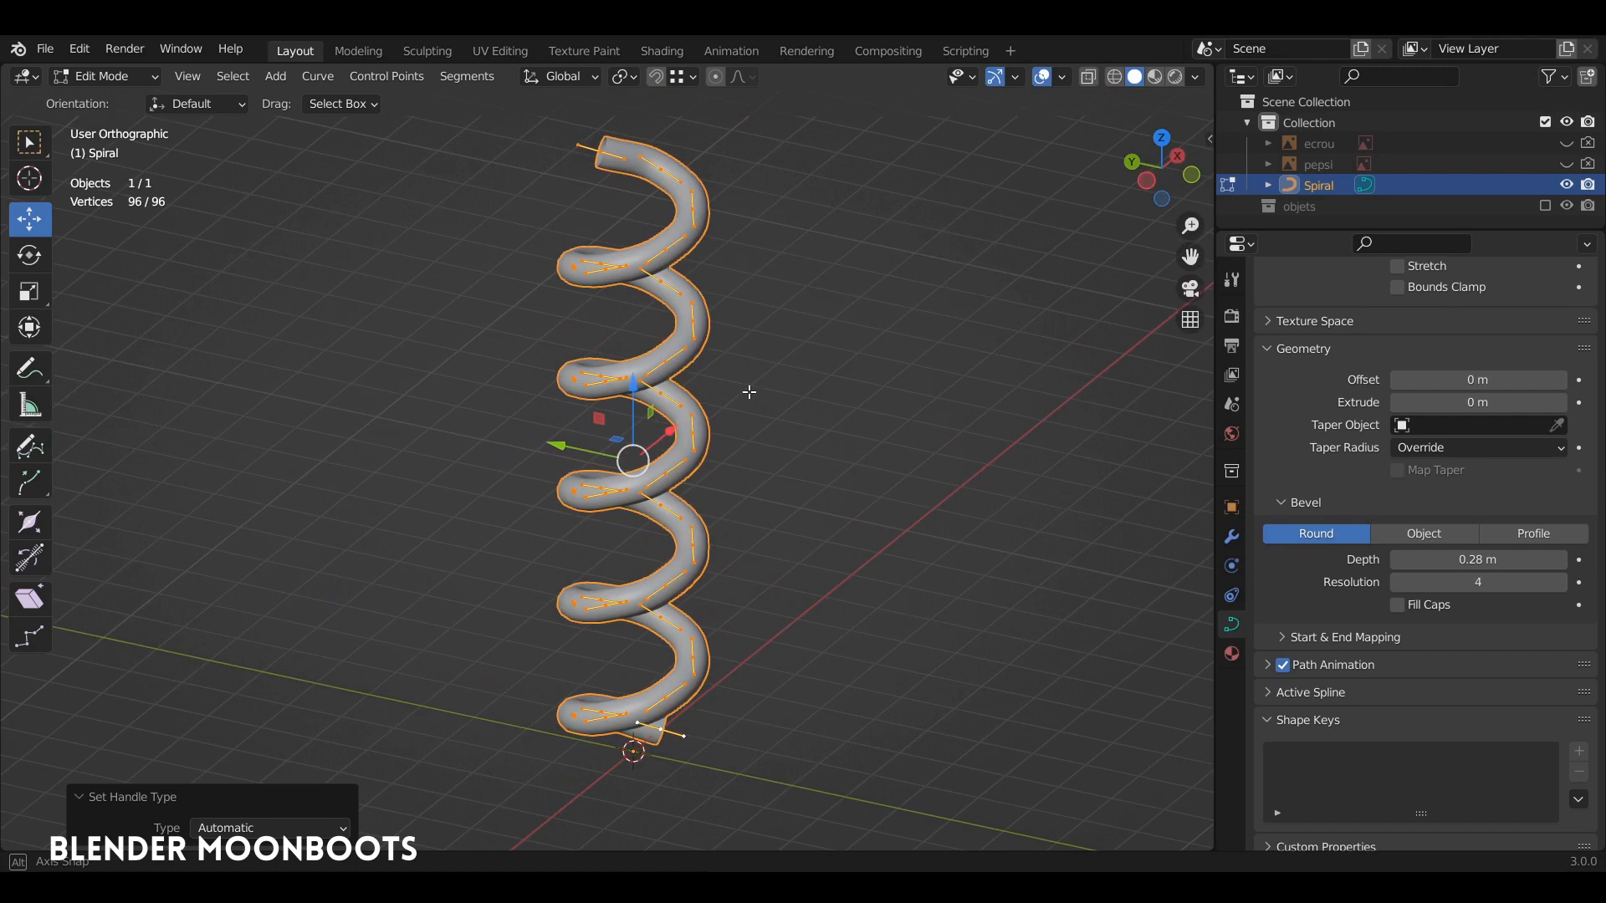
middle_drag(749, 391, 661, 242)
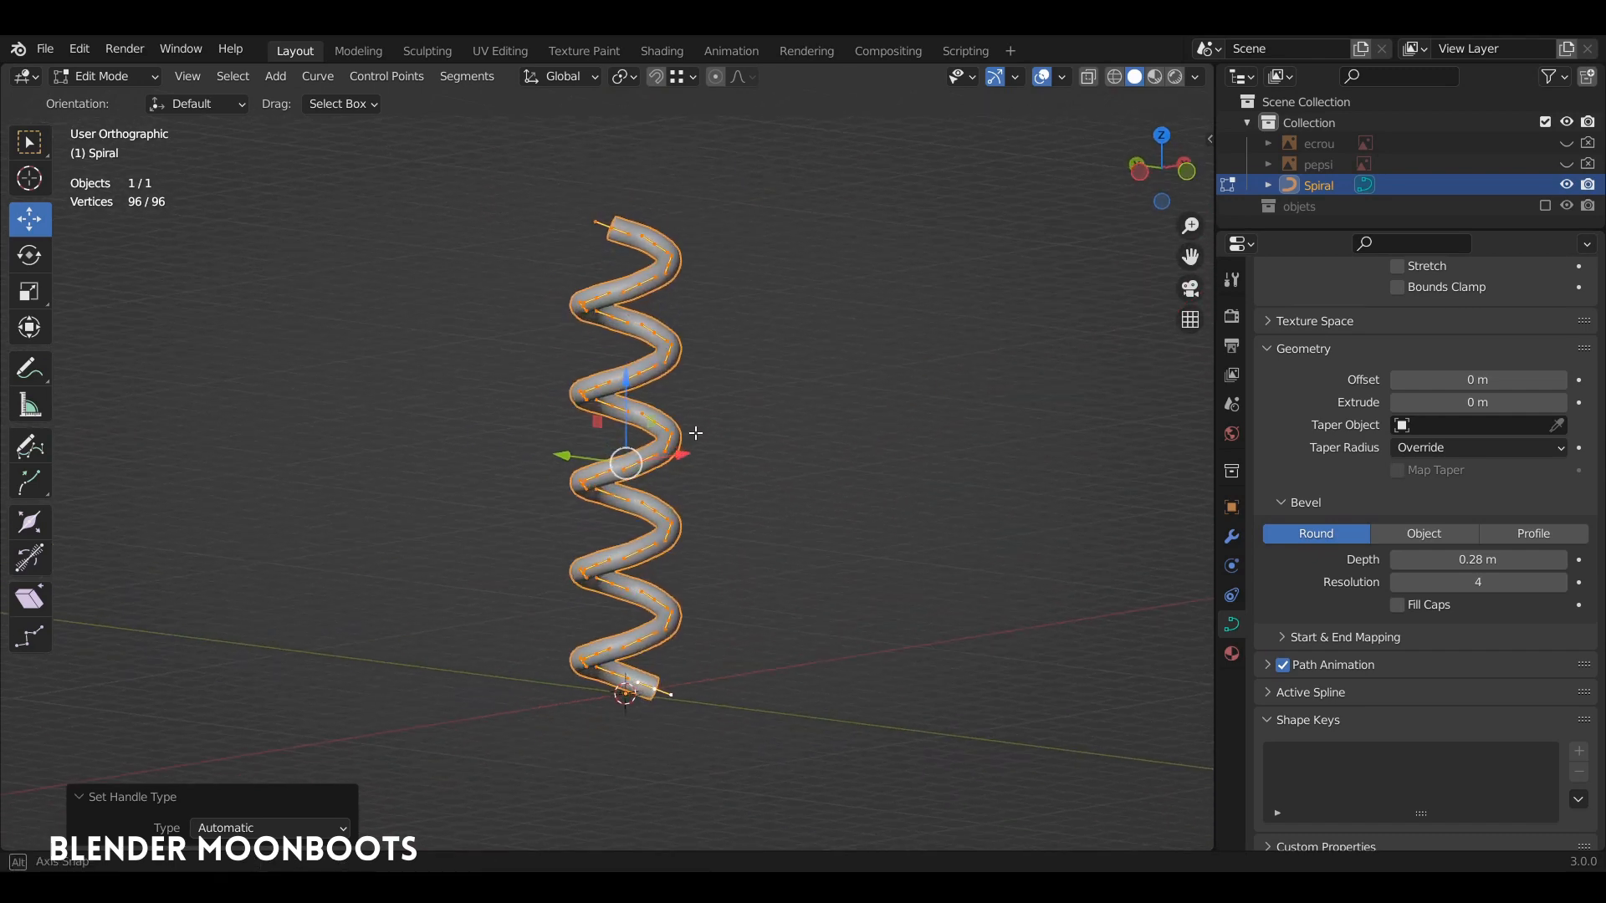
click(656, 229)
key(KP_1)
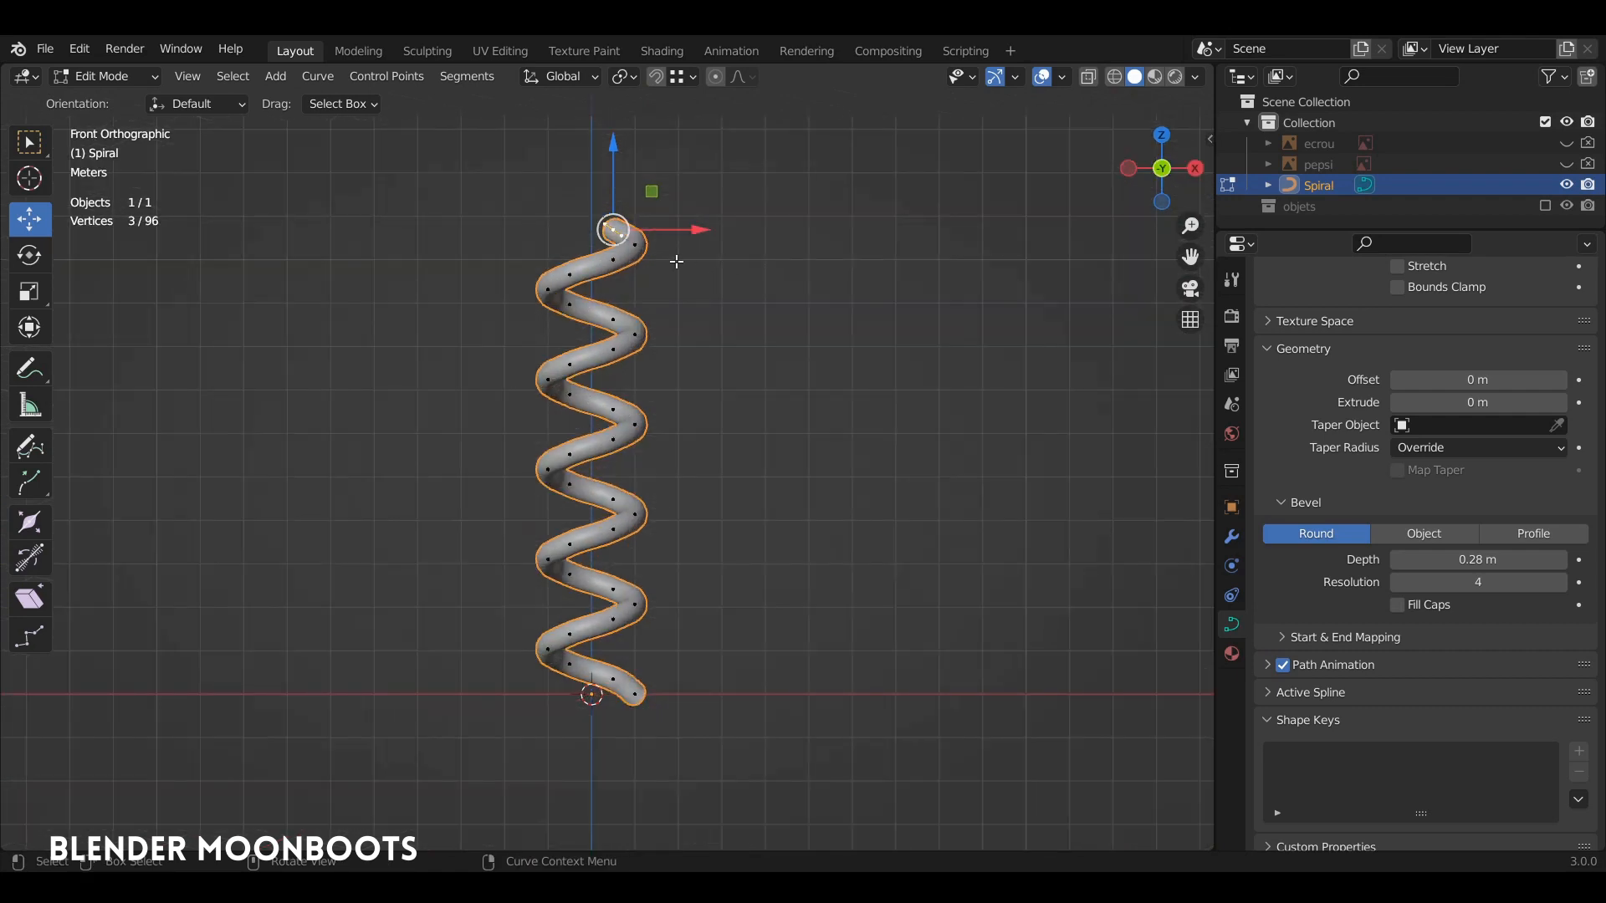
key(e)
click(609, 195)
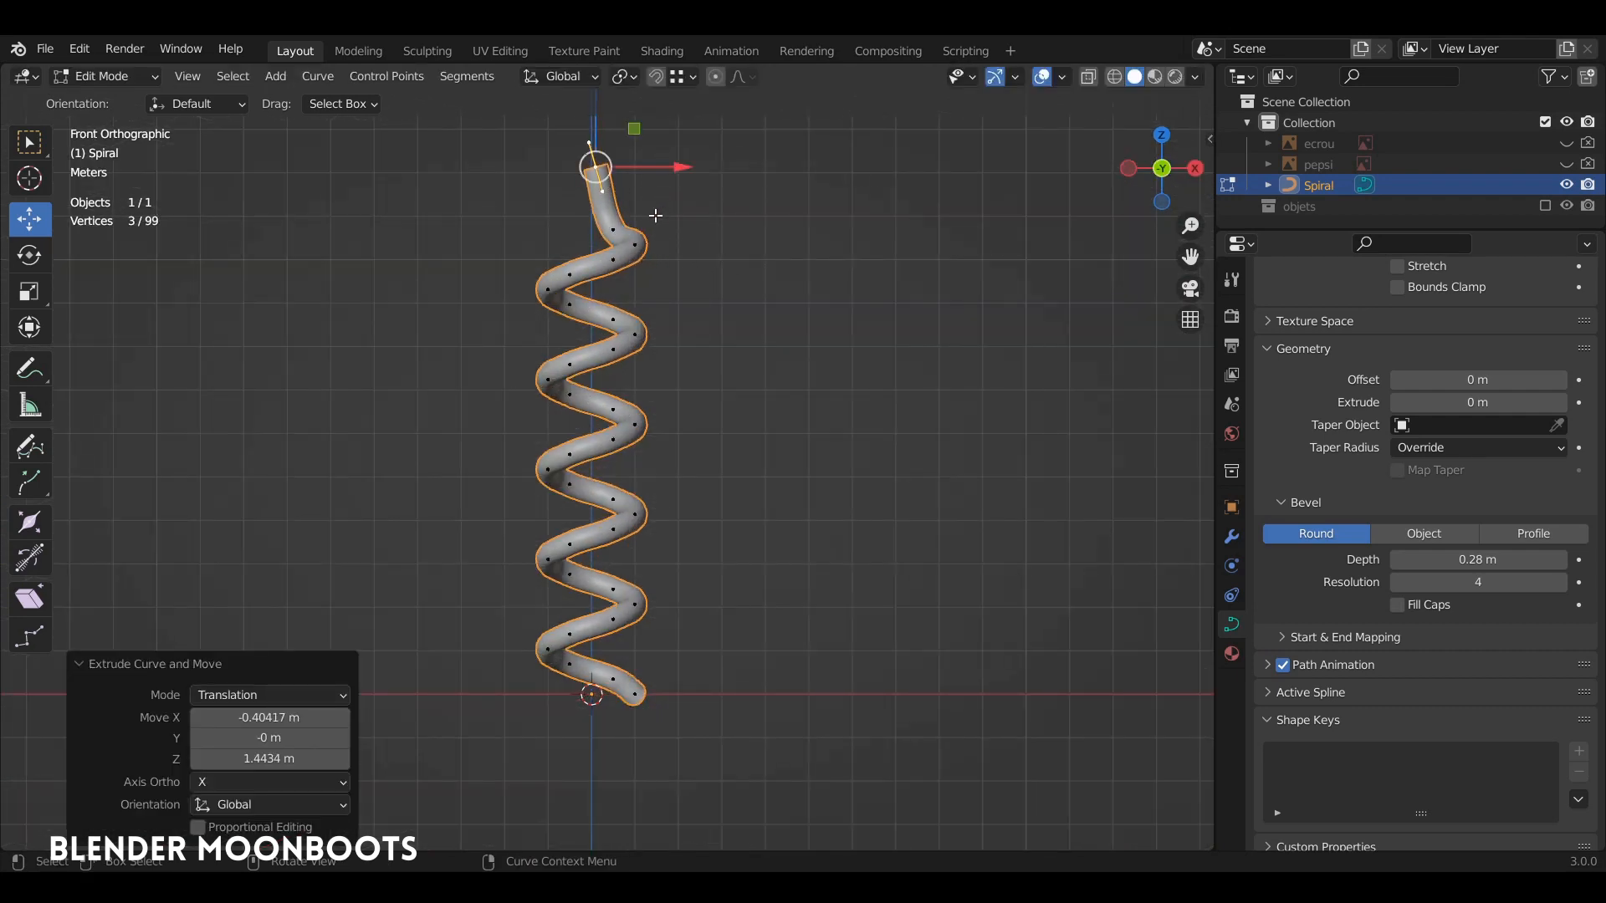
- Rotate the extruded top end point by about 16° in the front view and shift it slightly toward negative Y in the right view
key(r)
click(633, 223)
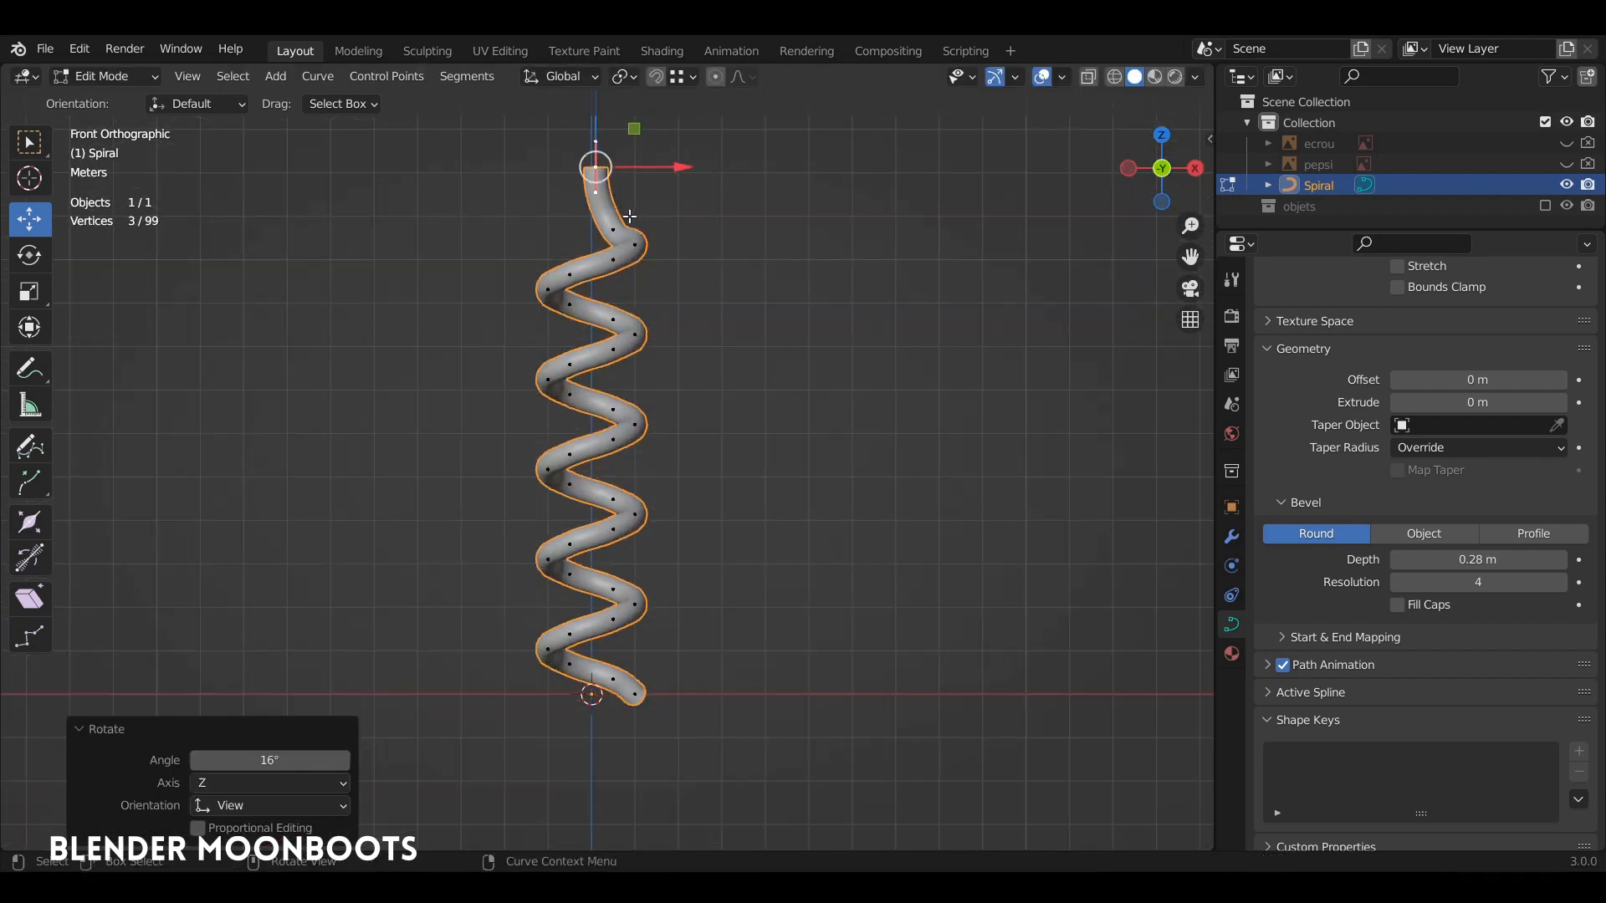
key(KP_3)
drag(642, 168, 623, 168)
- Shrink the radius of the spiral's lower end control point into a sharp tip, using a Shrink/Fatten factor of about 0.084
shift+middle_drag(552, 700, 610, 600)
click(613, 597)
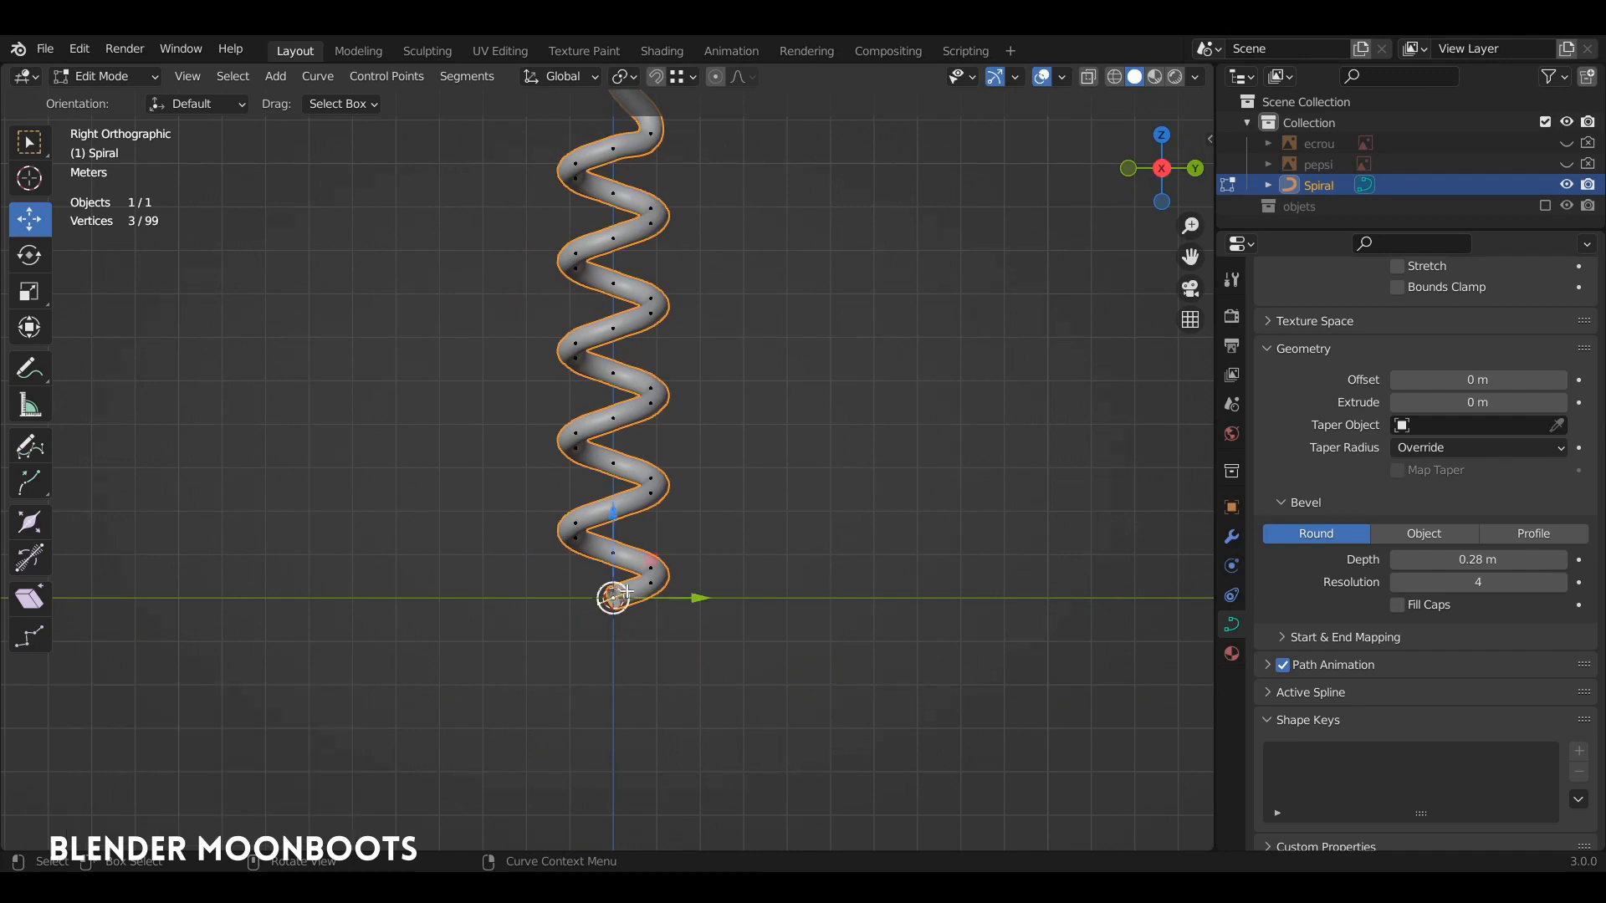
middle_drag(709, 564, 709, 483)
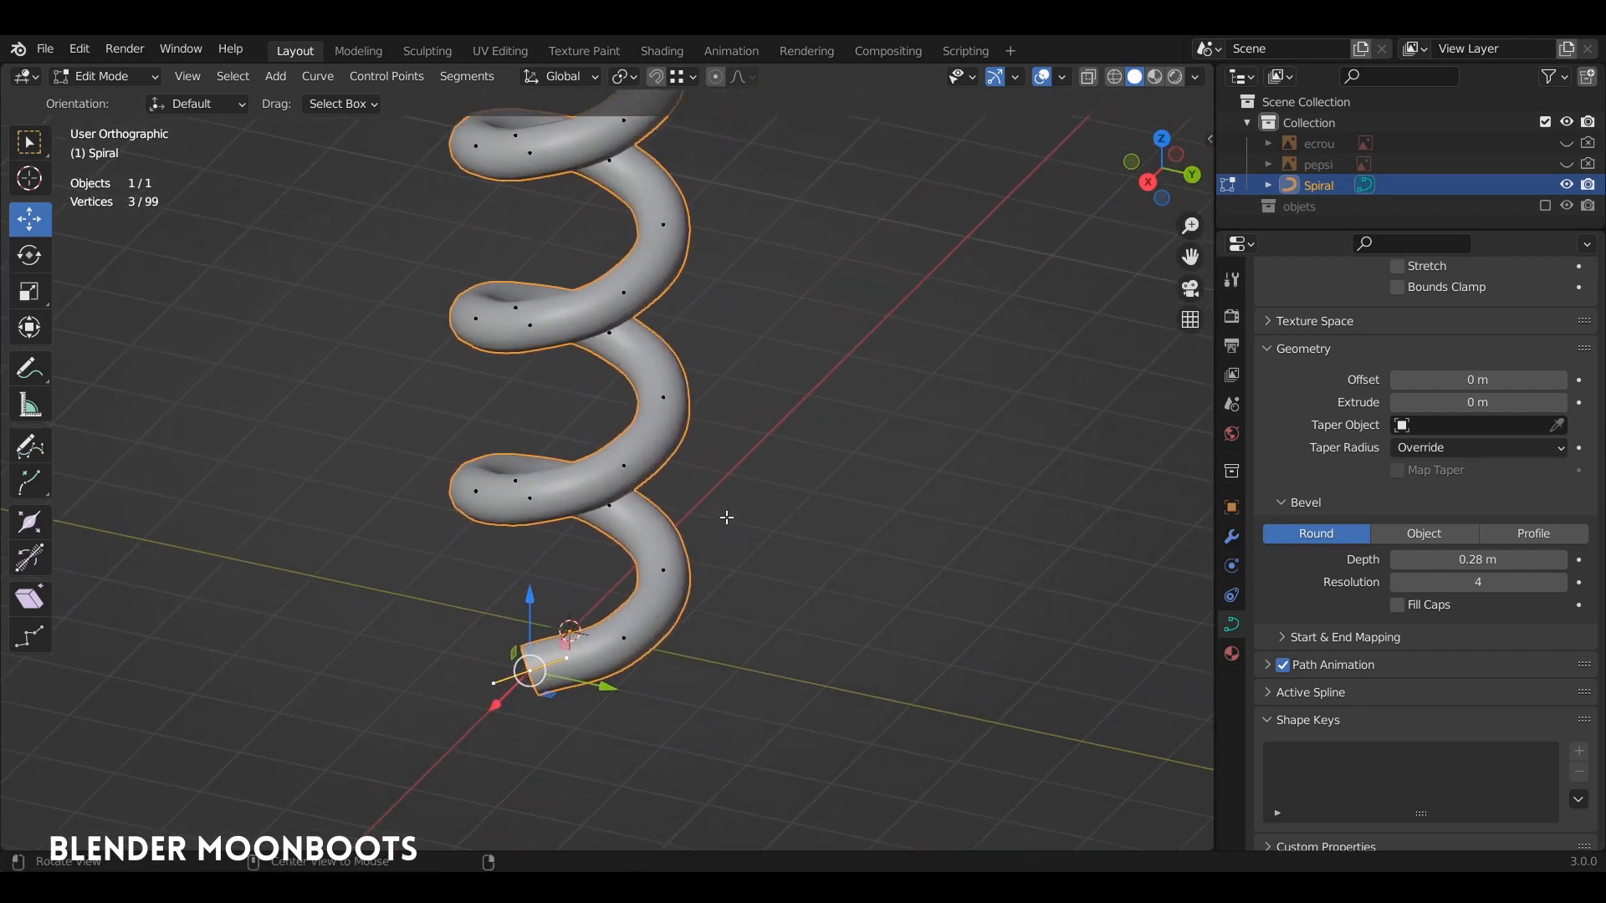
key(alt+s)
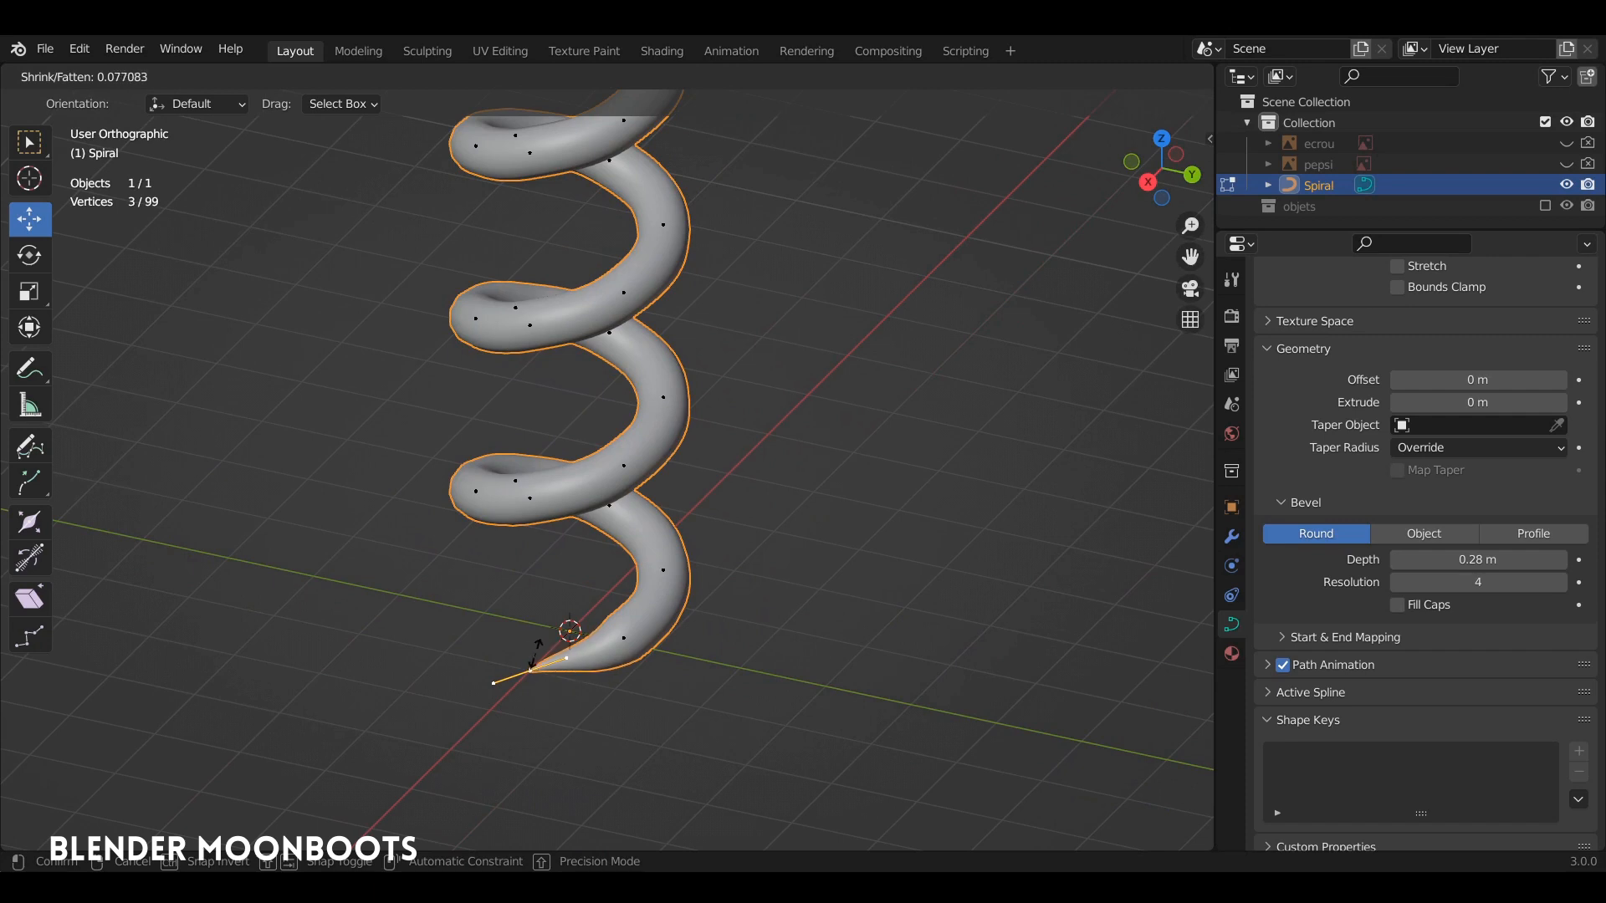
click(531, 684)
scroll(532, 685, up, 4)
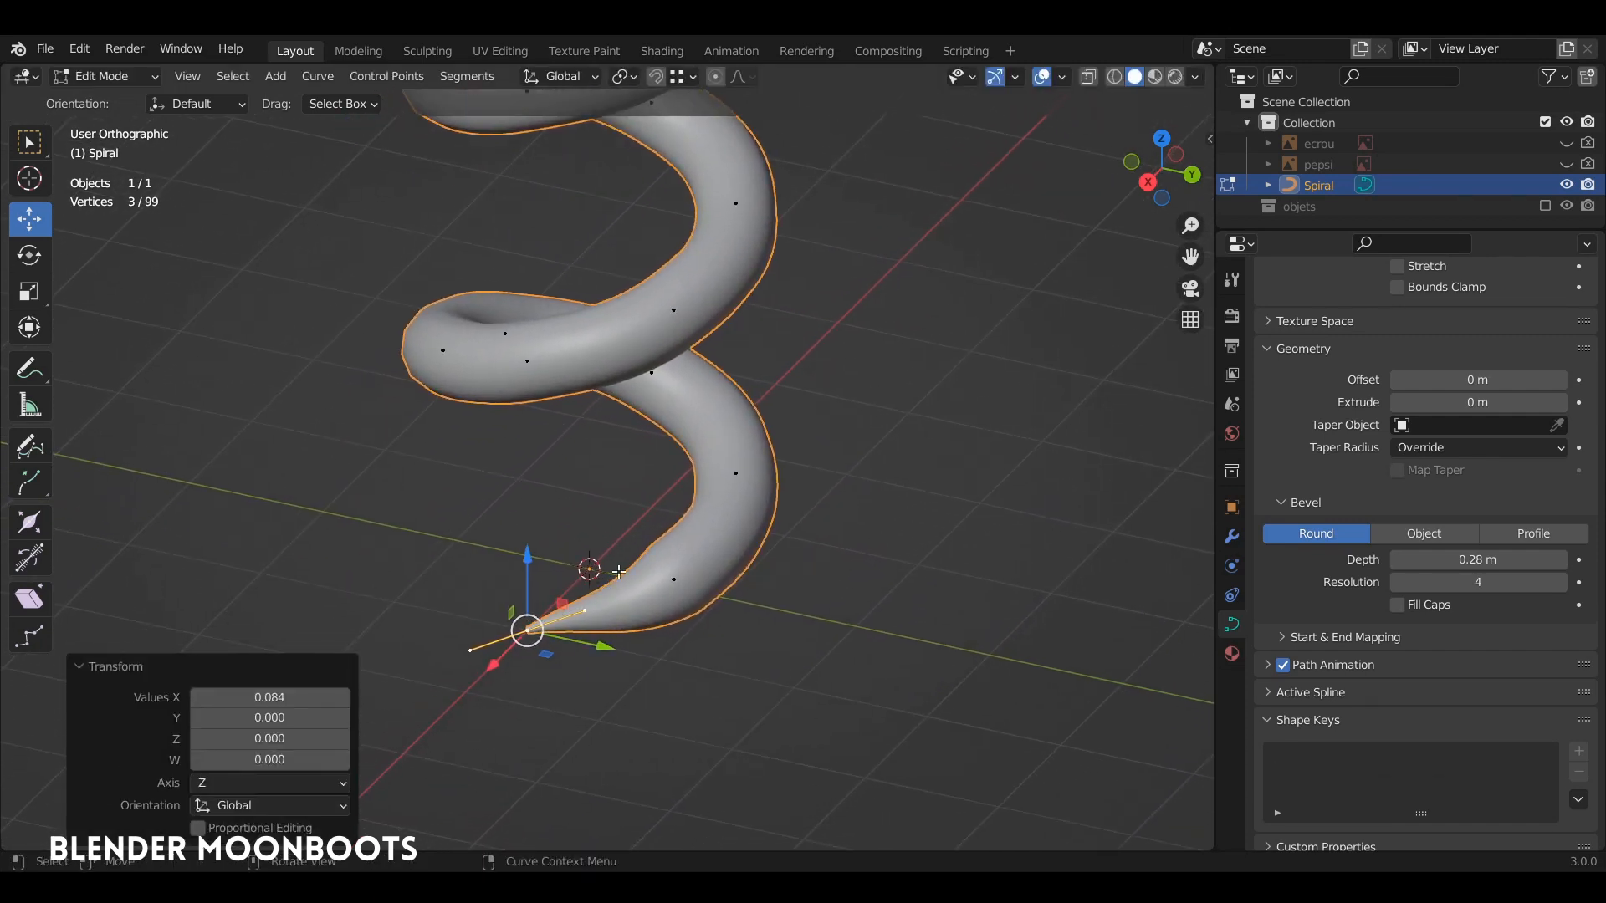
- Set the radius of the control point next to the lower tip to 0.5 and return to Object Mode
key(n)
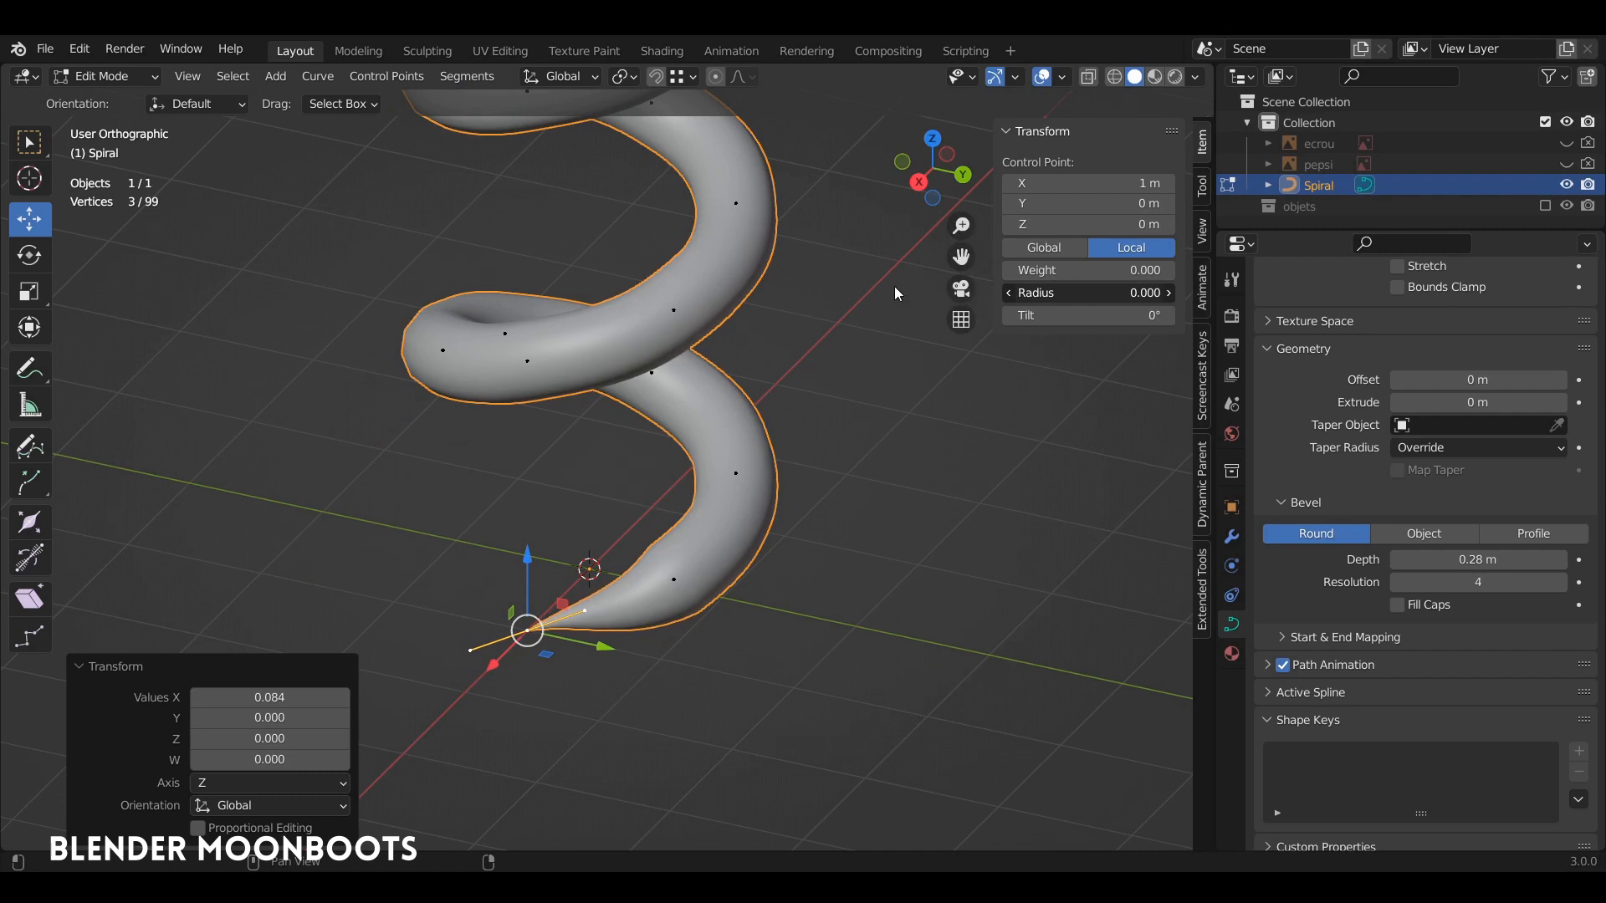
scroll(559, 561, up, 1)
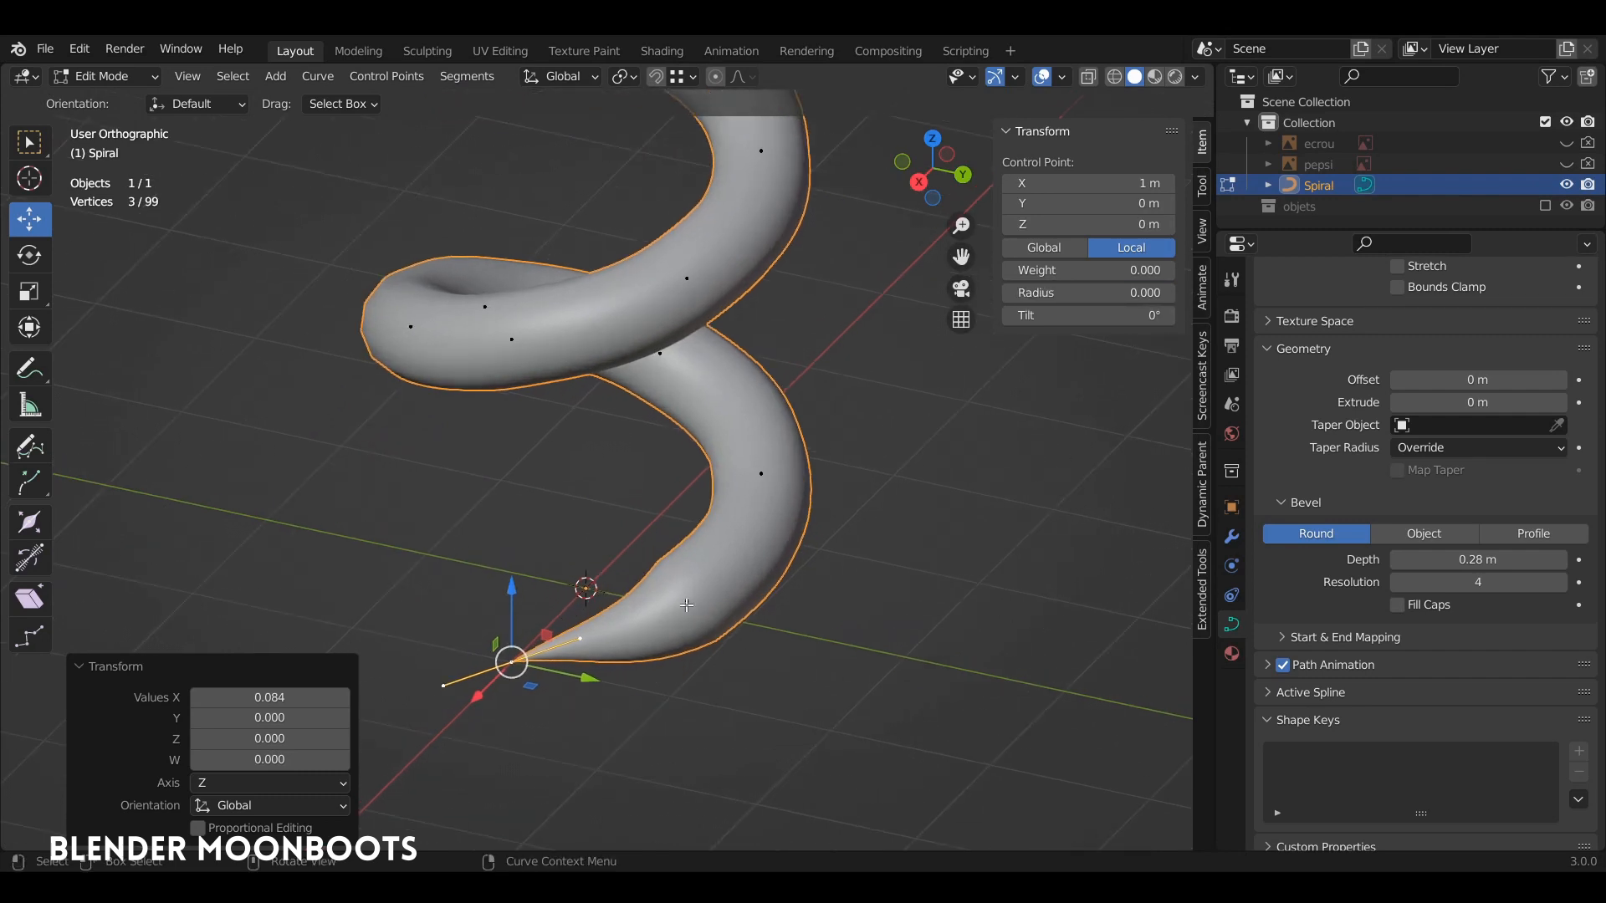
click(686, 575)
drag(1010, 292, 1070, 297)
text(0.)
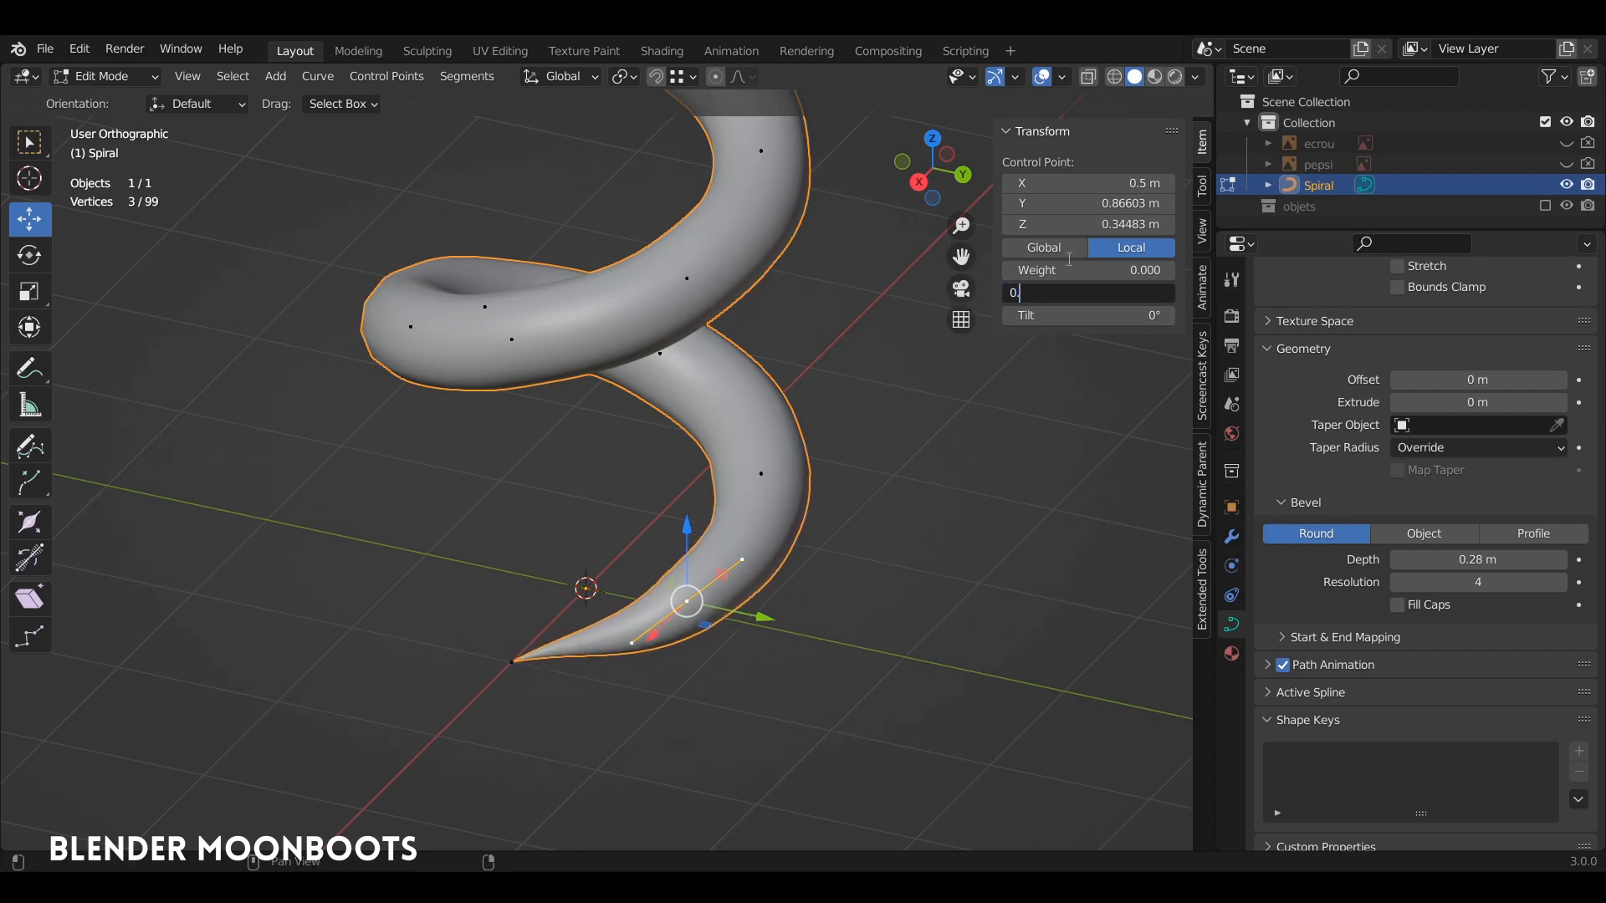
text(5)
key(Return)
middle_drag(671, 400, 767, 312)
scroll(753, 335, down, 5)
middle_drag(669, 439, 780, 499)
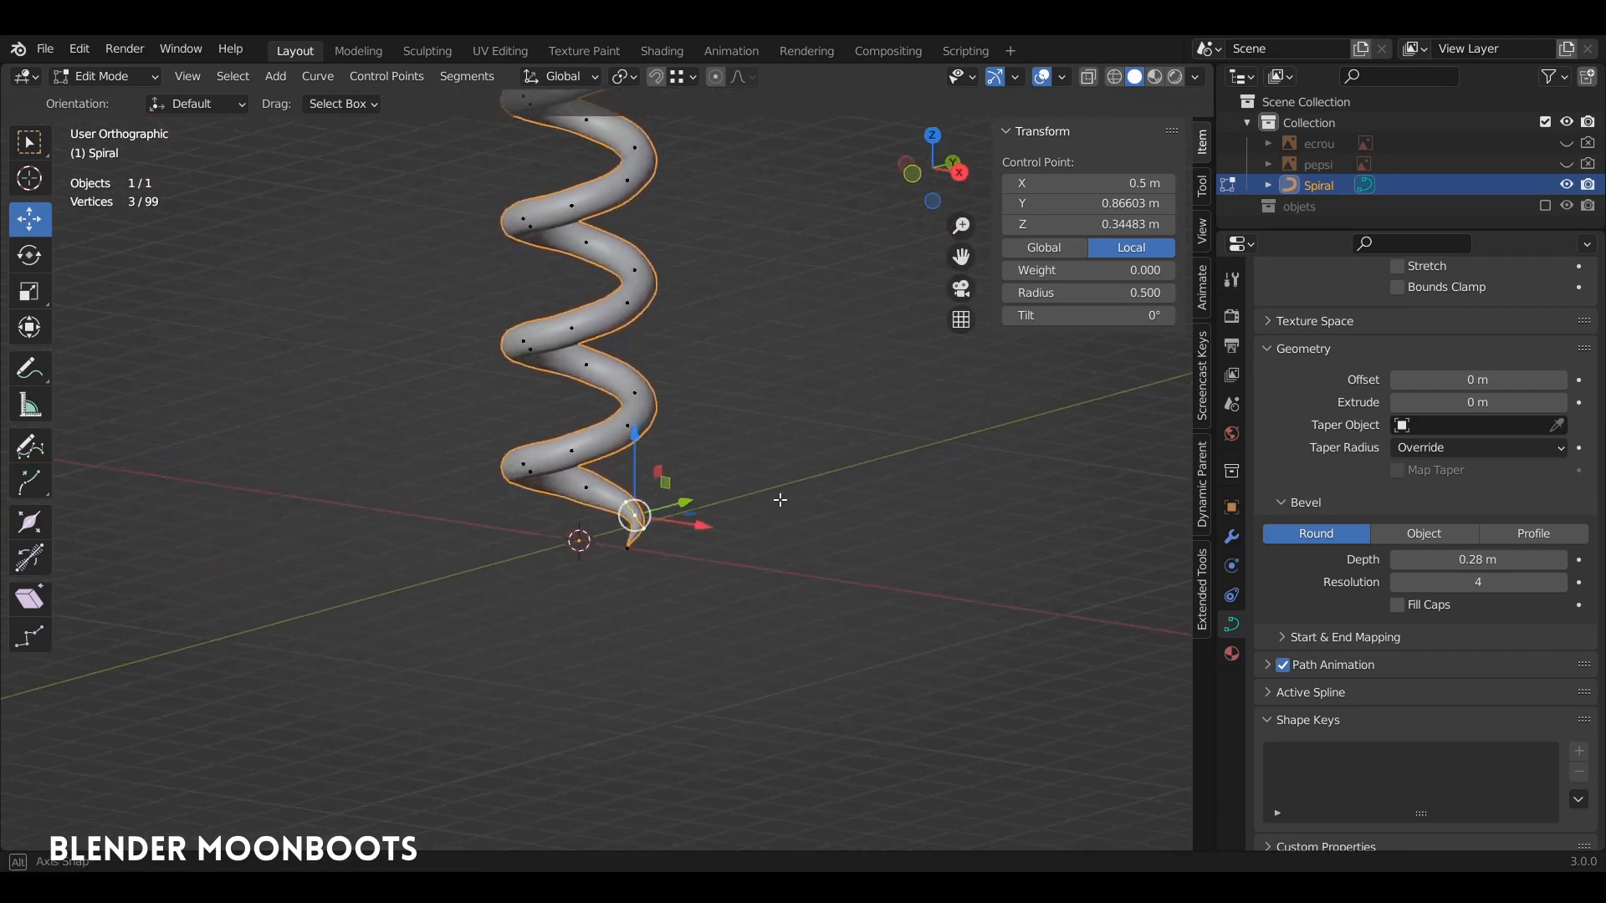
alt+drag(780, 499, 721, 570)
scroll(736, 443, down, 3)
key(Tab)
- Reduce the spiral curve's Resolution Preview U to 1 and deselect the spiral
alt+drag(730, 365, 789, 364)
alt+drag(711, 441, 655, 411)
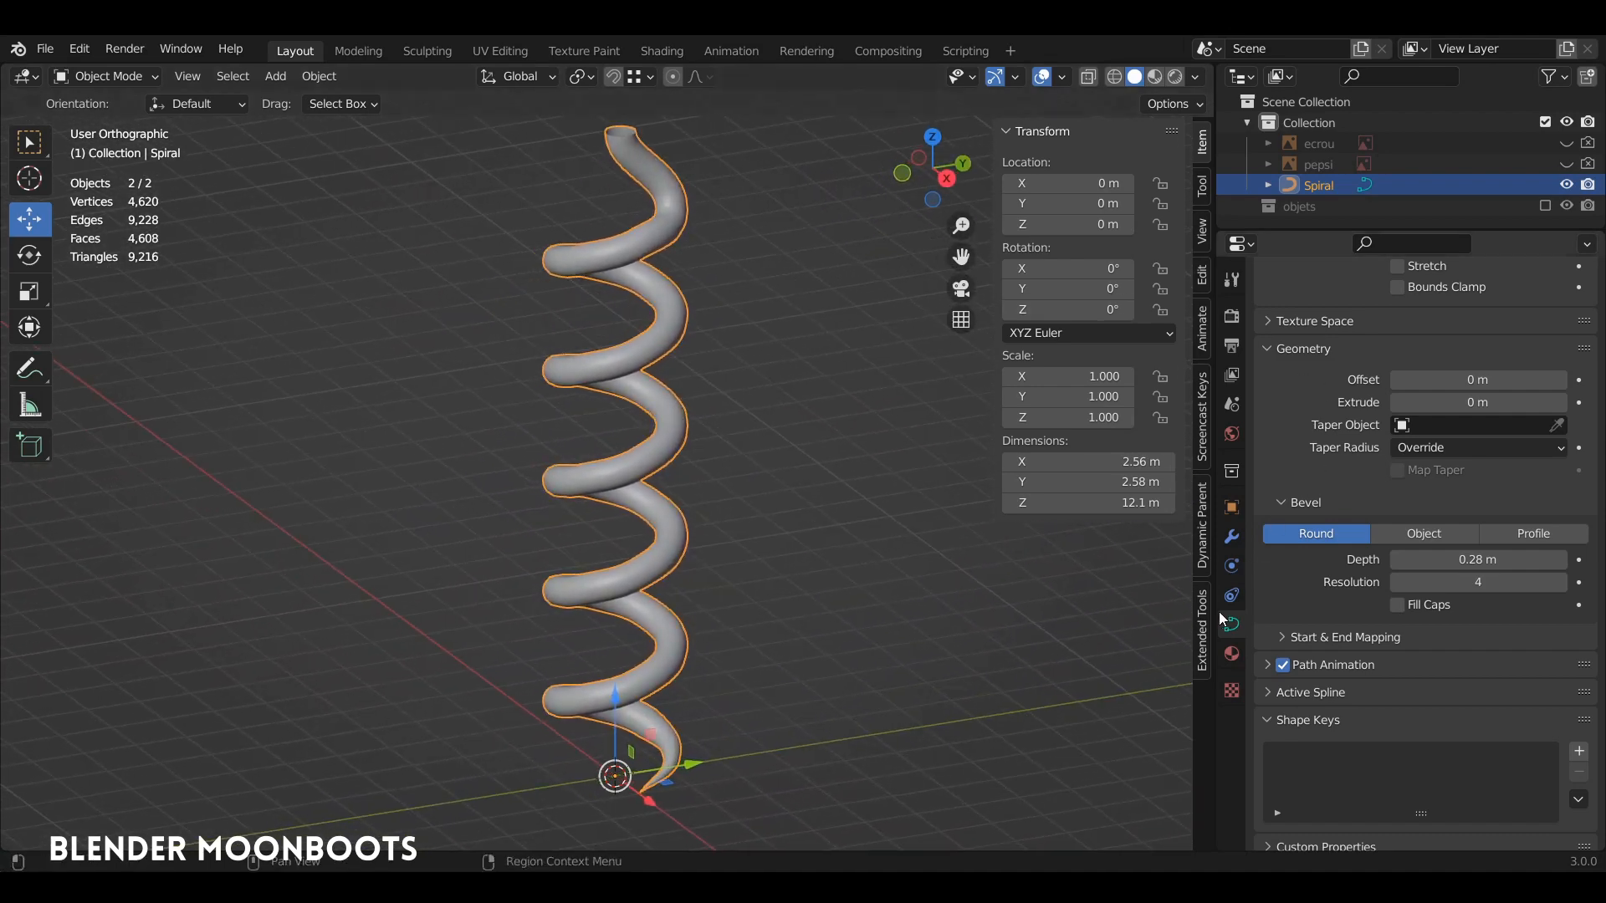
scroll(1326, 524, up, 8)
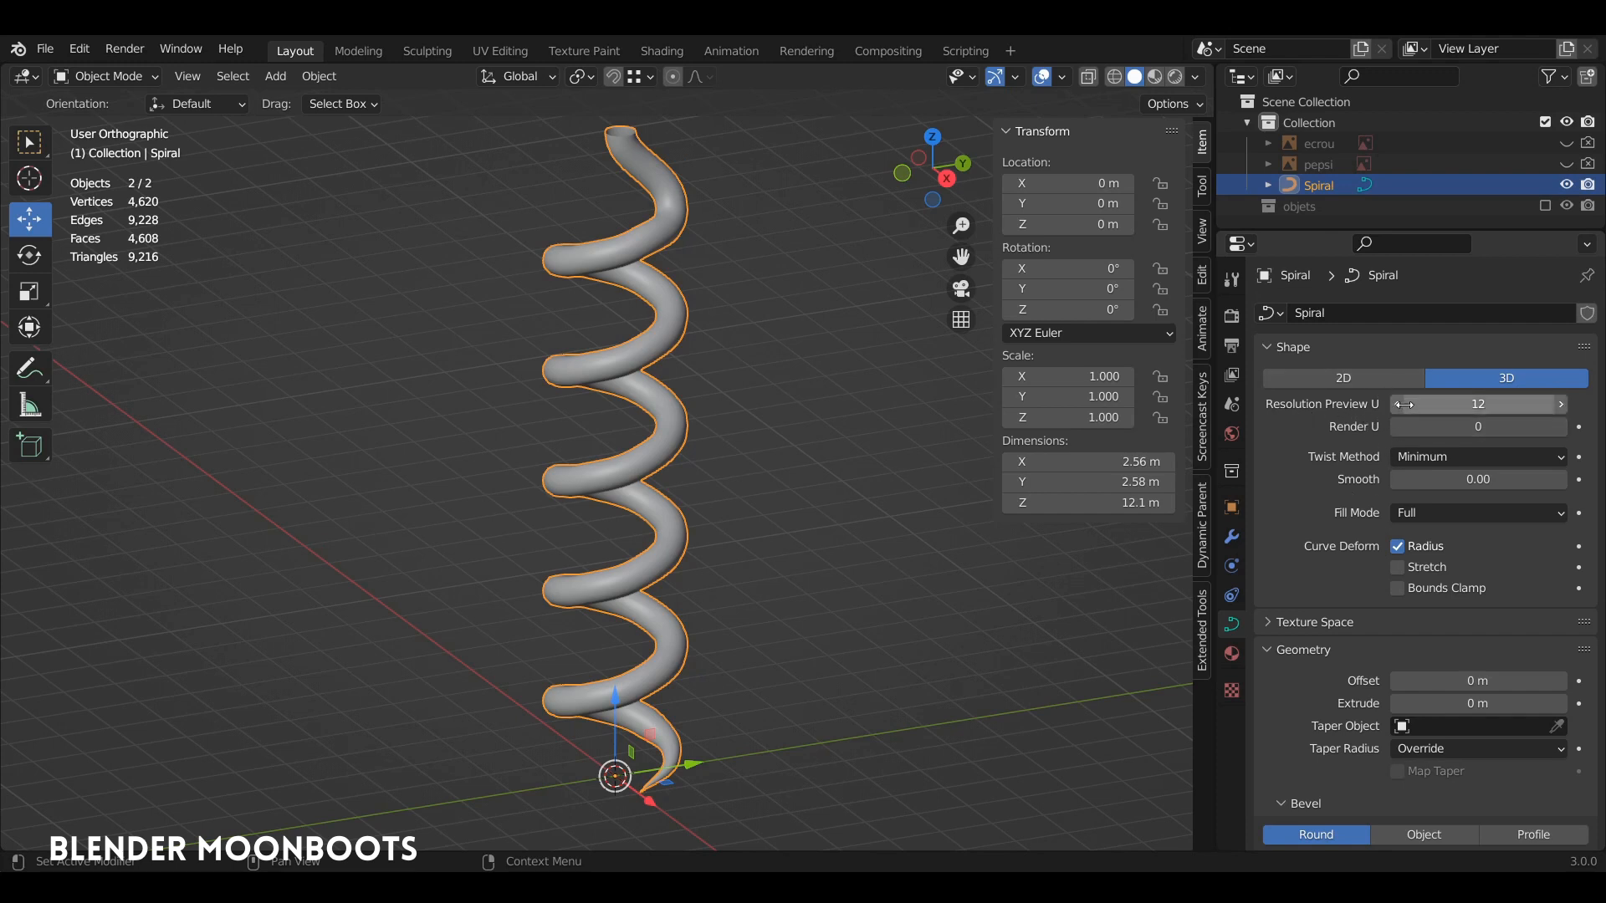
drag(1405, 405, 1270, 394)
middle_drag(921, 375, 863, 393)
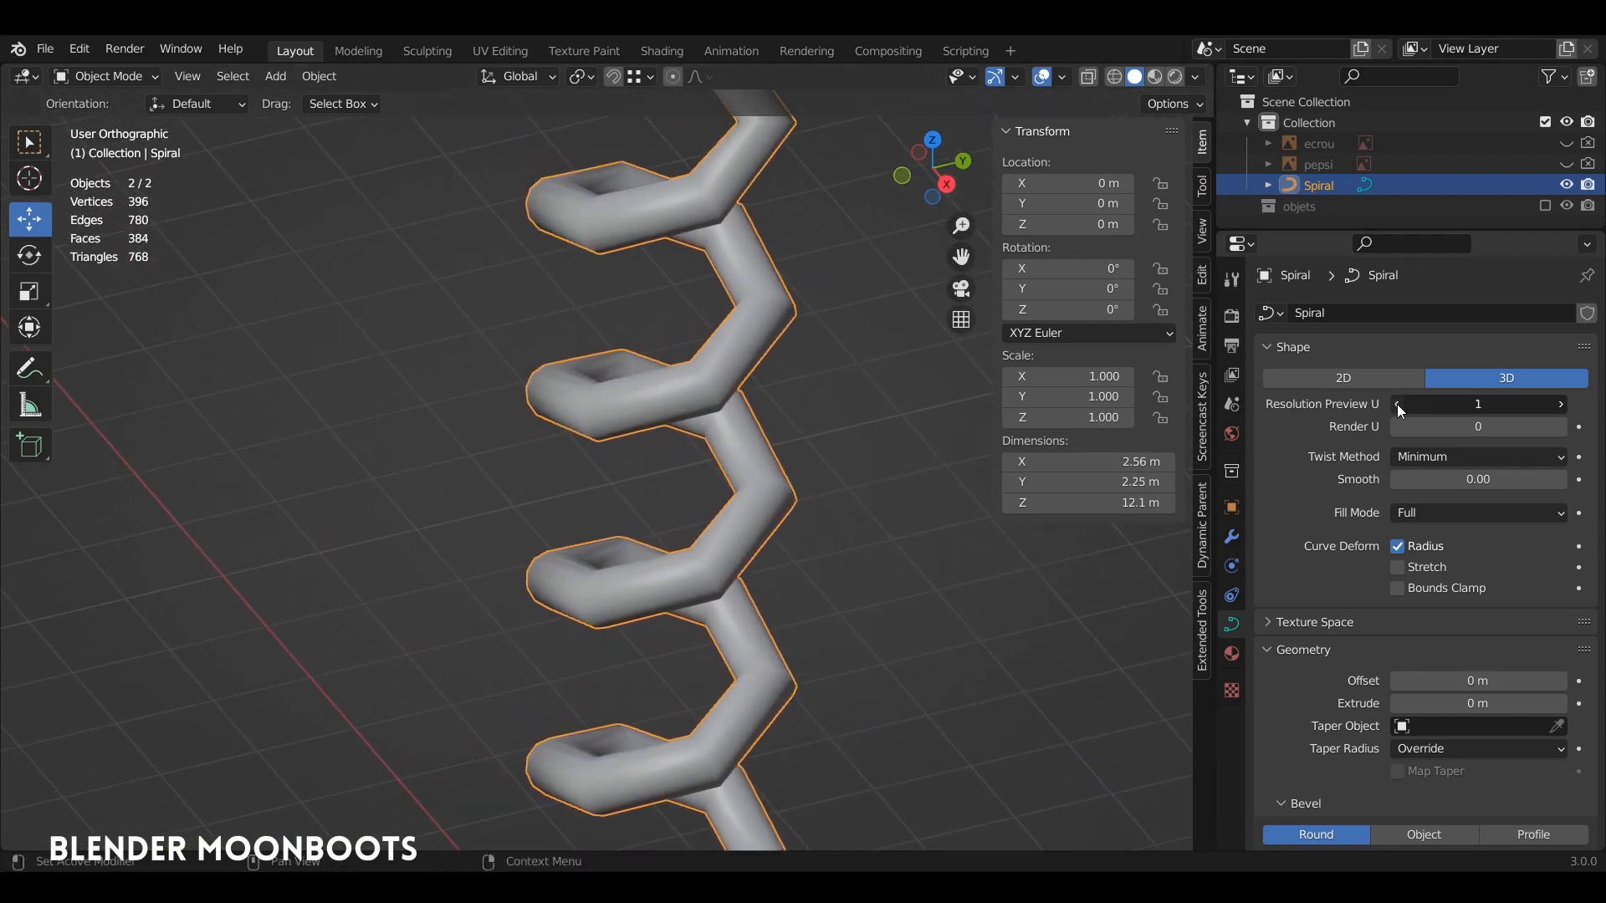
mouse_move(1341, 404)
mouse_down()
mouse_move(1356, 404)
mouse_move(1337, 405)
mouse_up()
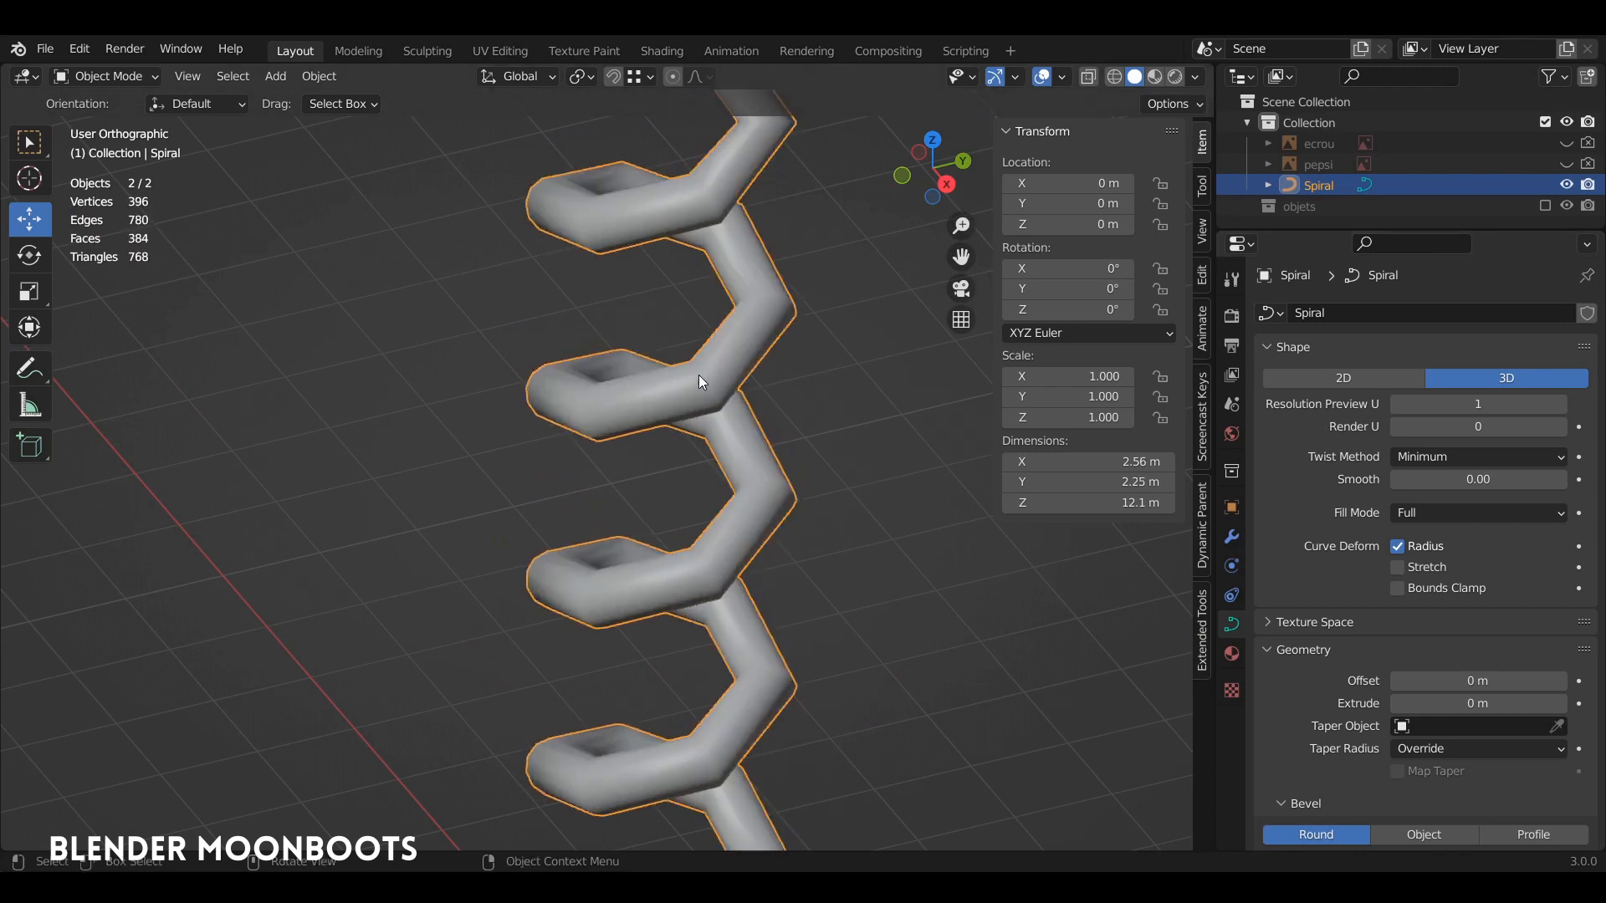
middle_drag(903, 398, 828, 455)
click(838, 410)
alt+drag(828, 449, 836, 395)
ctrl+alt+drag(836, 395, 851, 433)
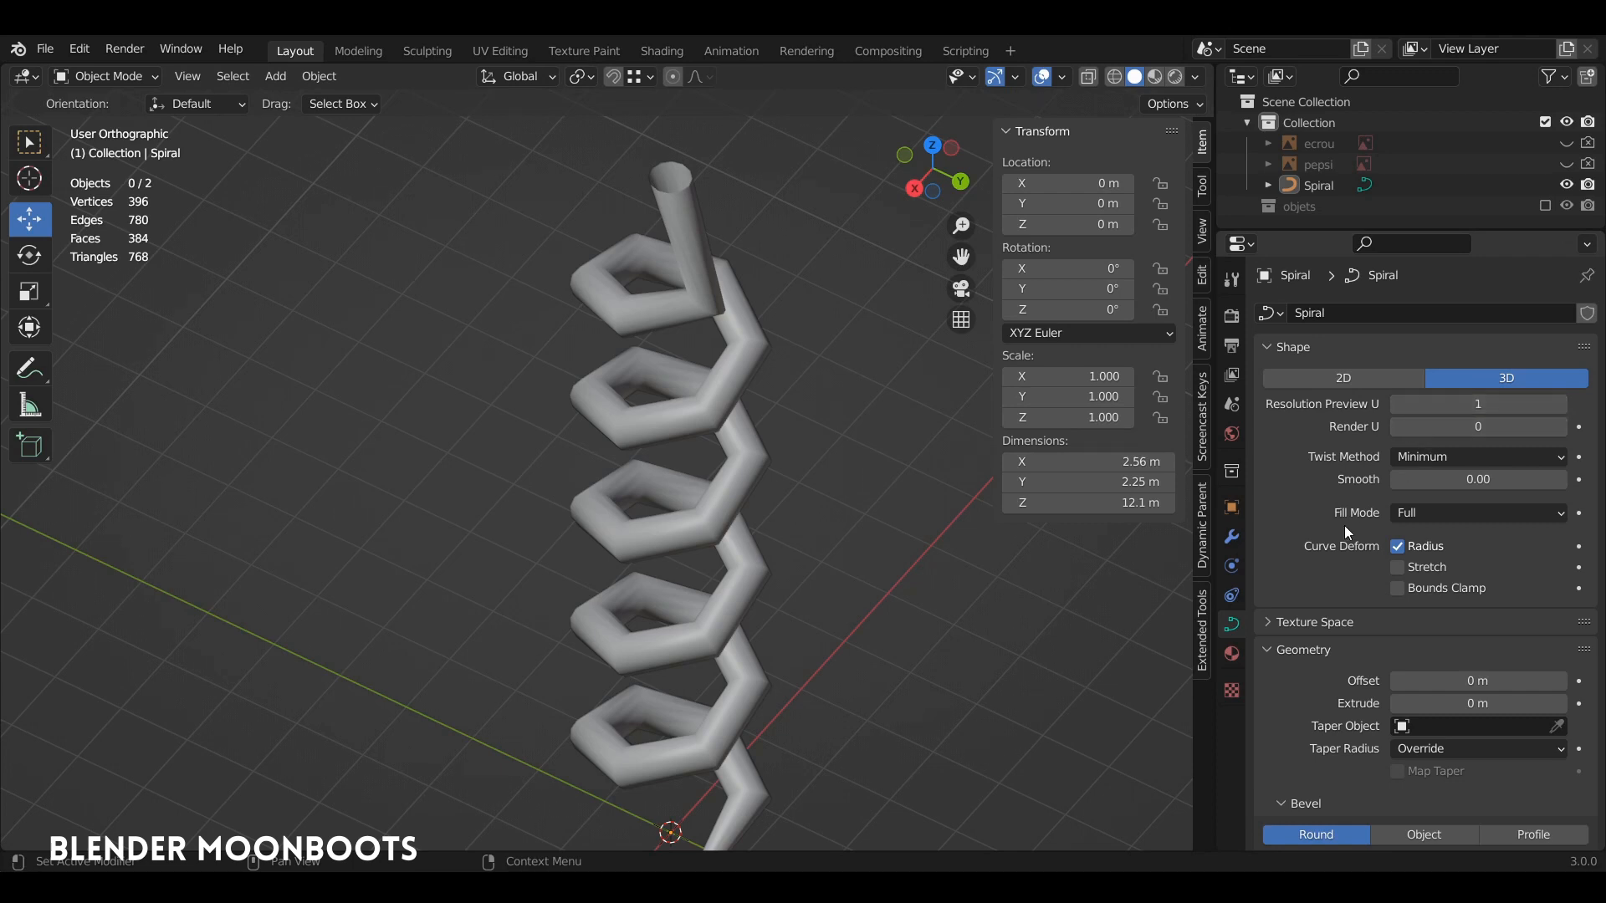
- Try bevel resolutions of 0 and 2 on the spiral curve, and settle on a resolution of 1
scroll(1347, 536, down, 8)
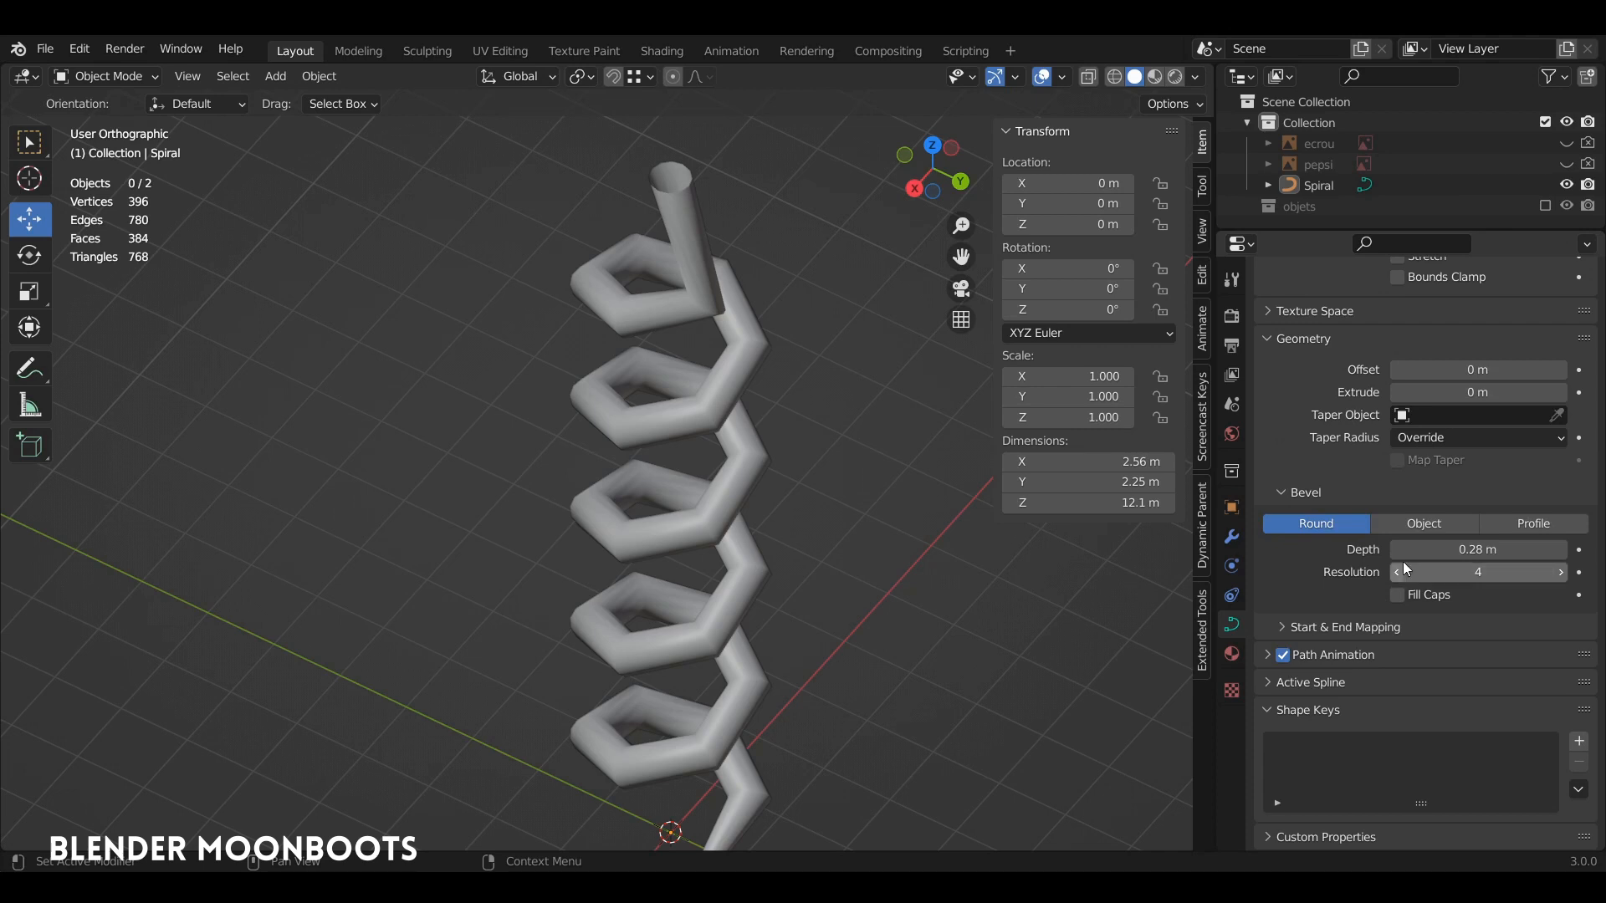
middle_drag(752, 479, 709, 391)
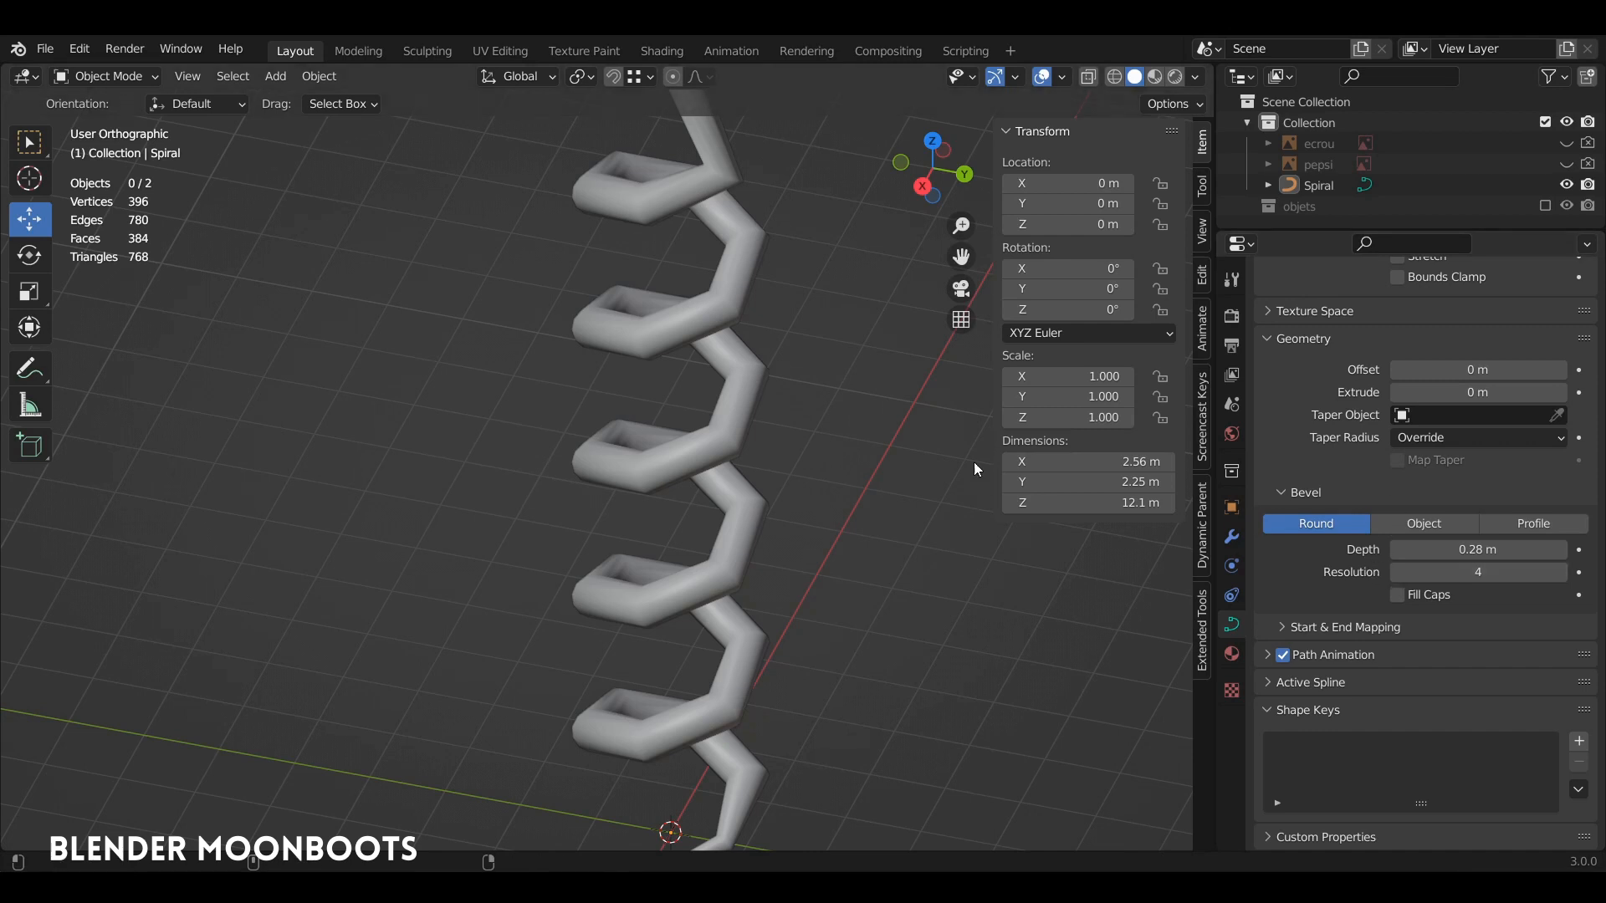
scroll(973, 462, up, 4)
drag(1394, 574, 1358, 573)
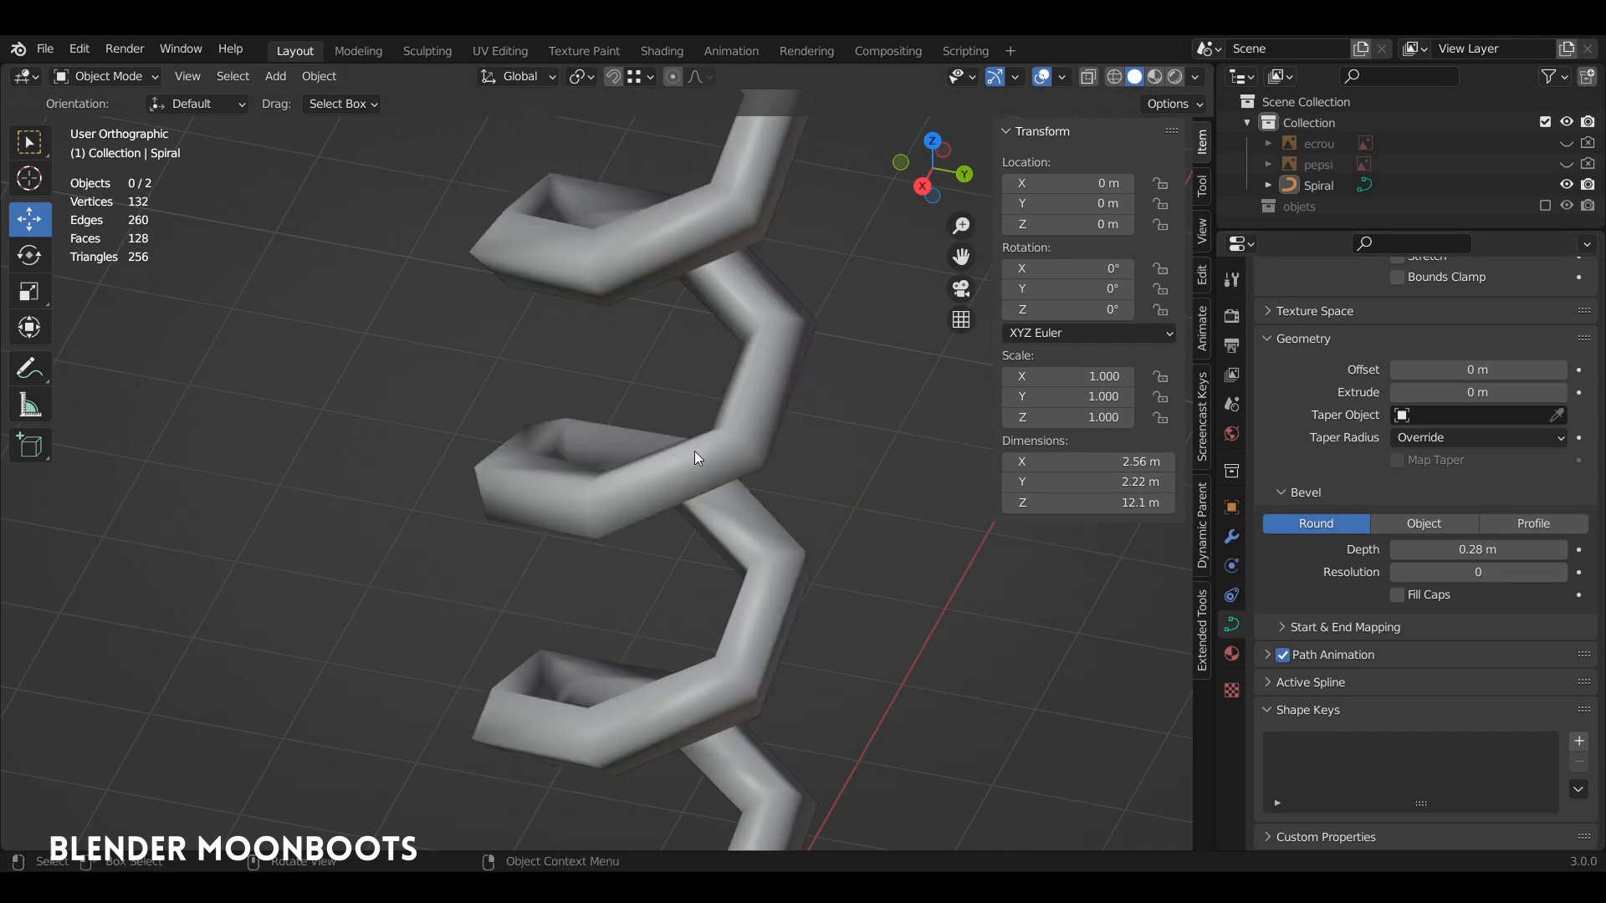
click(1561, 574)
click(1560, 573)
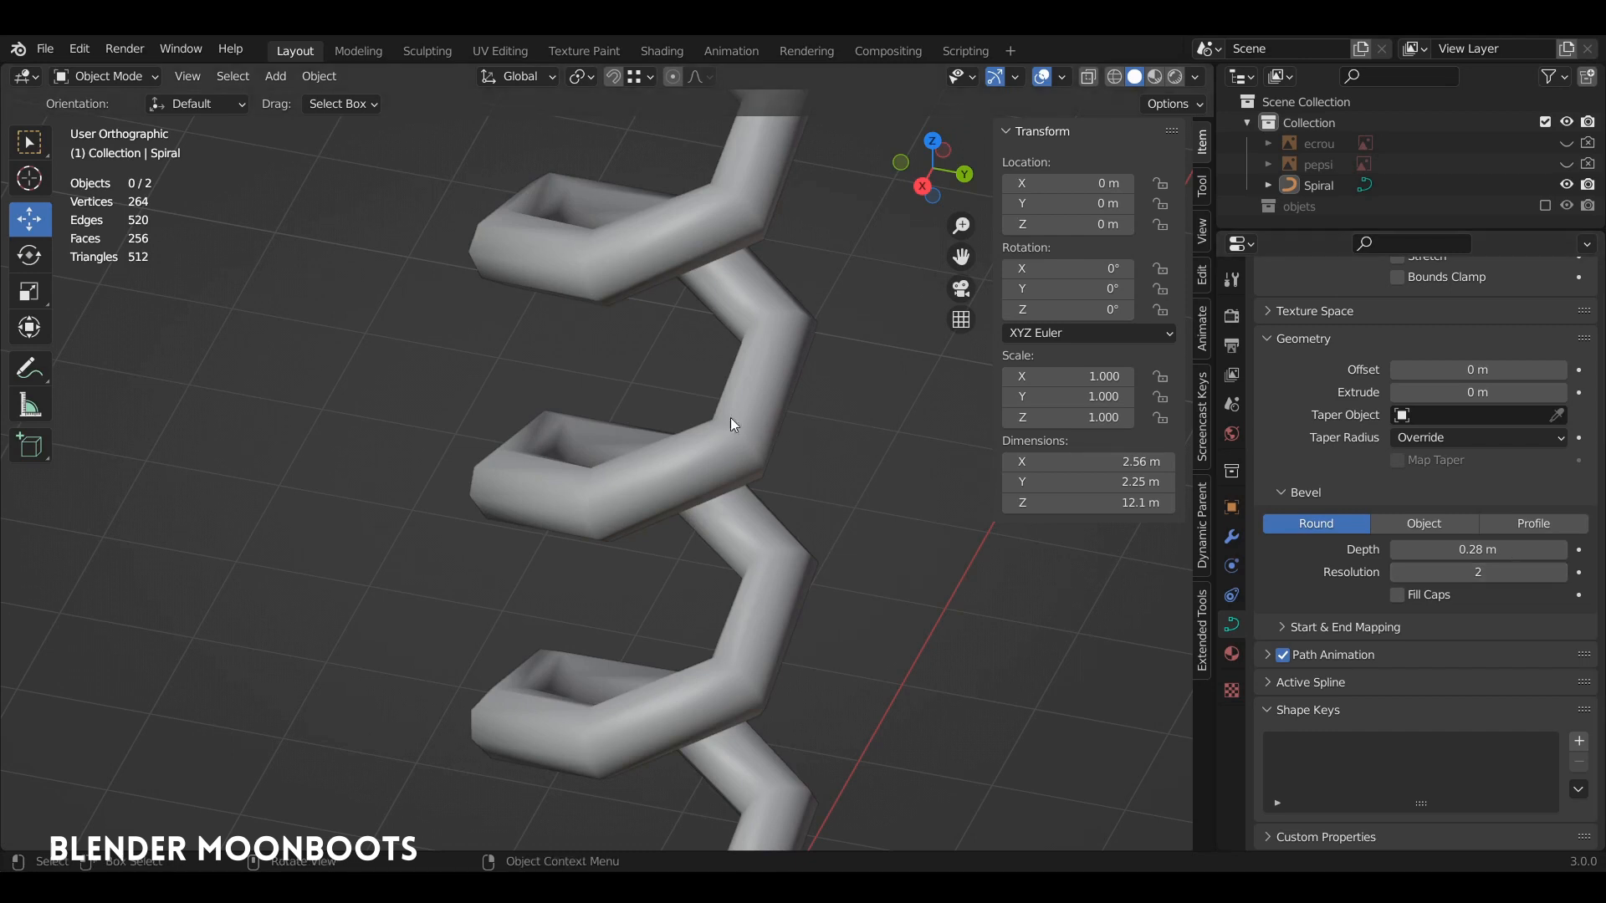
middle_drag(904, 452, 1016, 465)
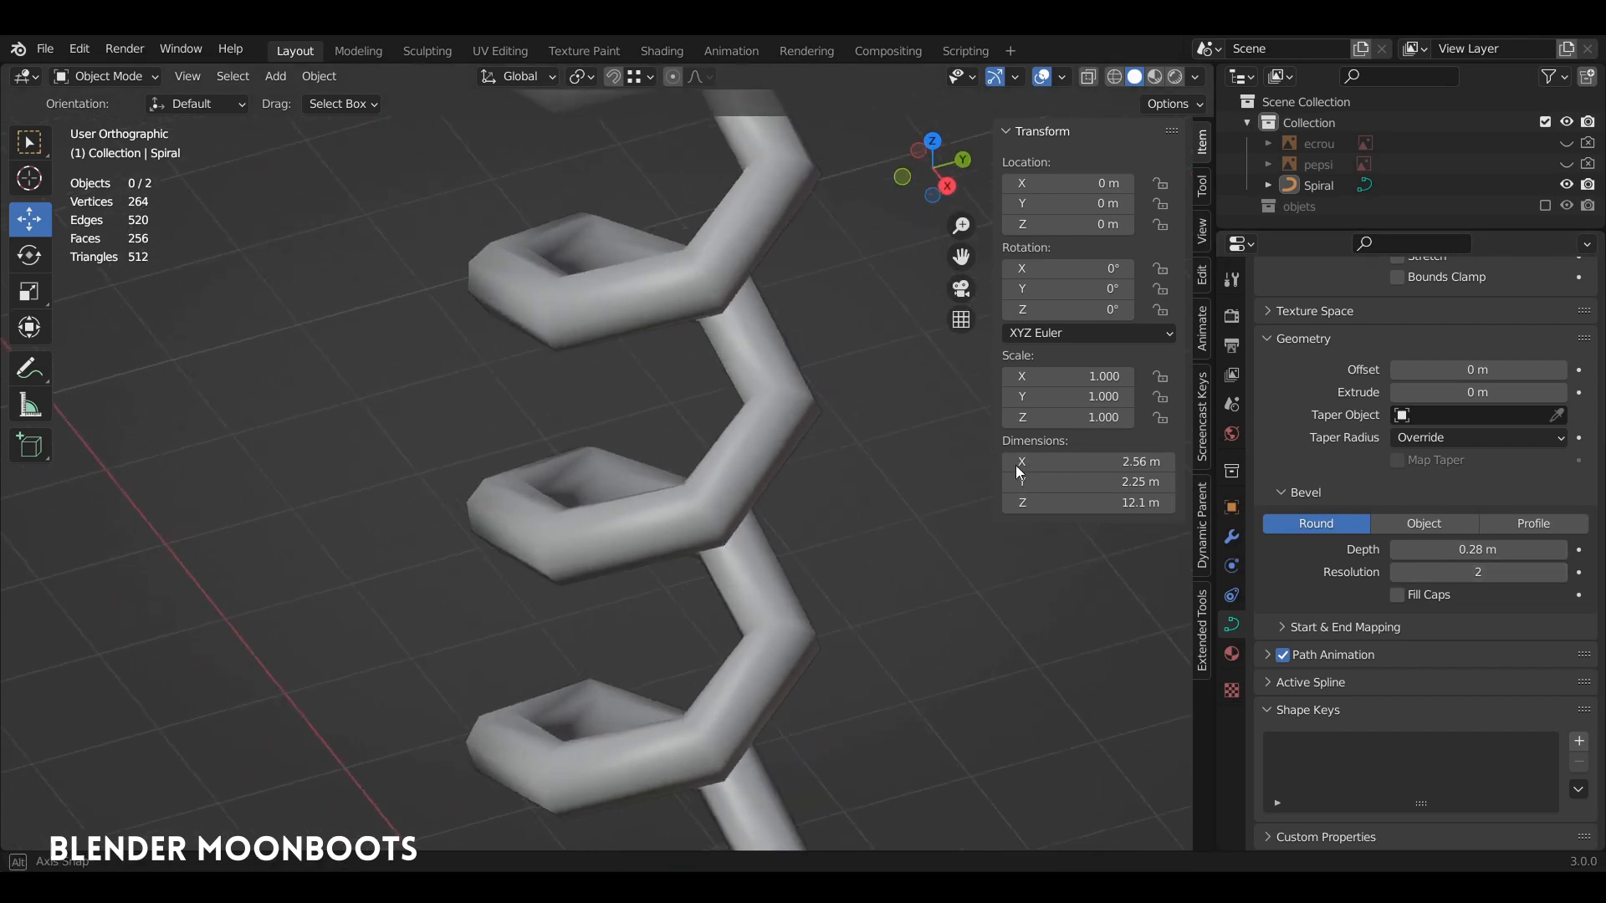
click(1396, 572)
middle_drag(770, 452, 575, 458)
- Duplicate the spiral and place the copy about 4.78 m along positive Y
key(a)
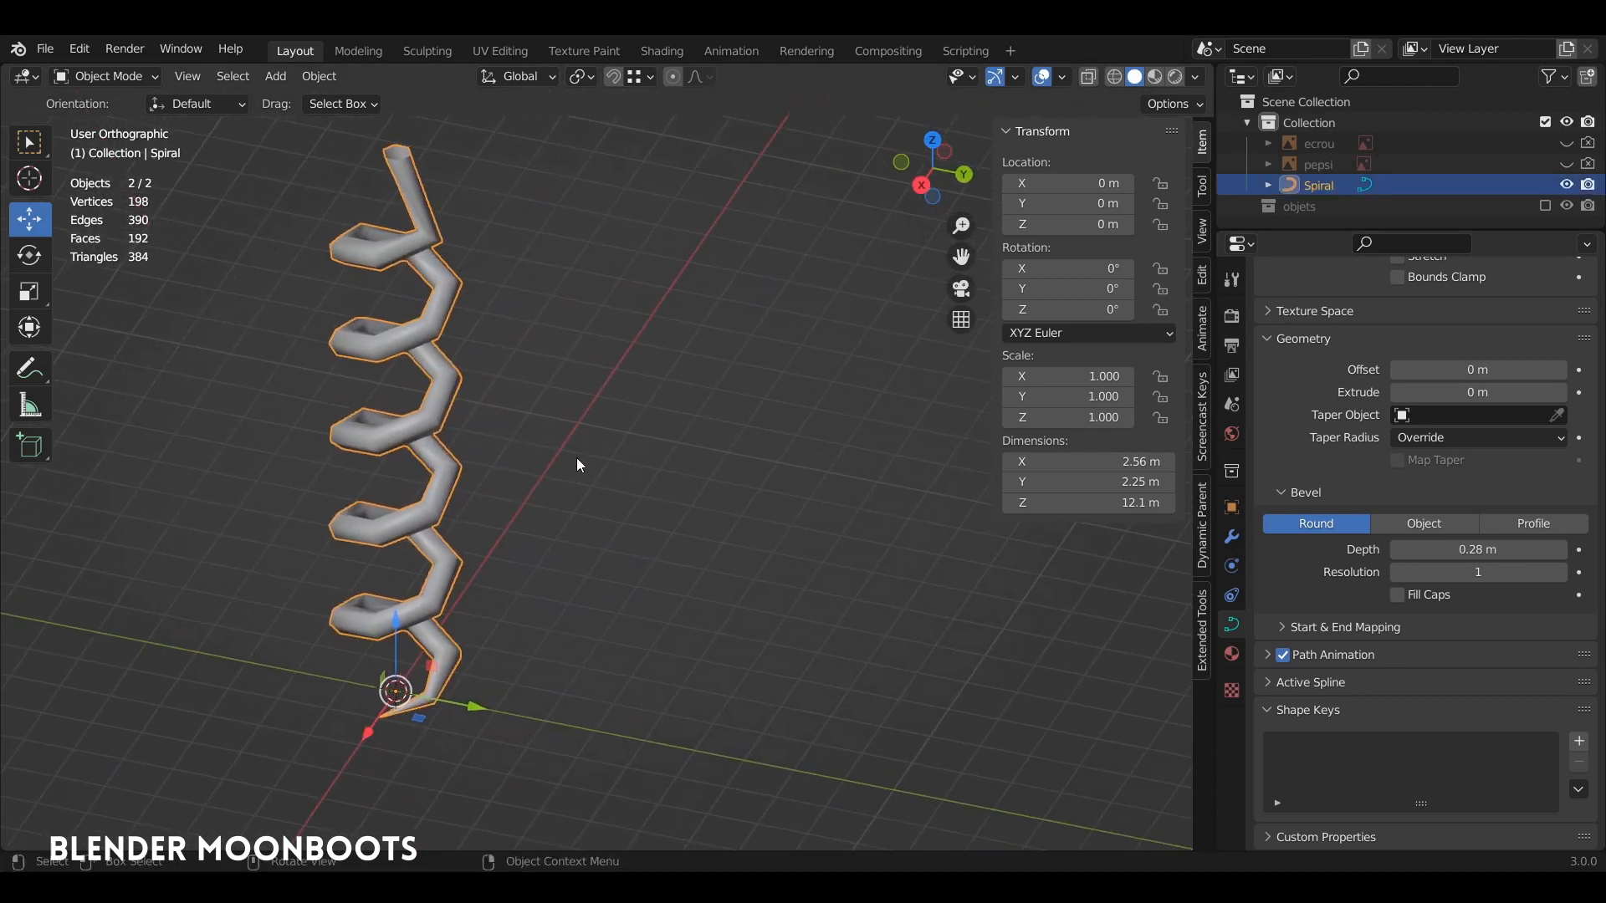
key(shift+d)
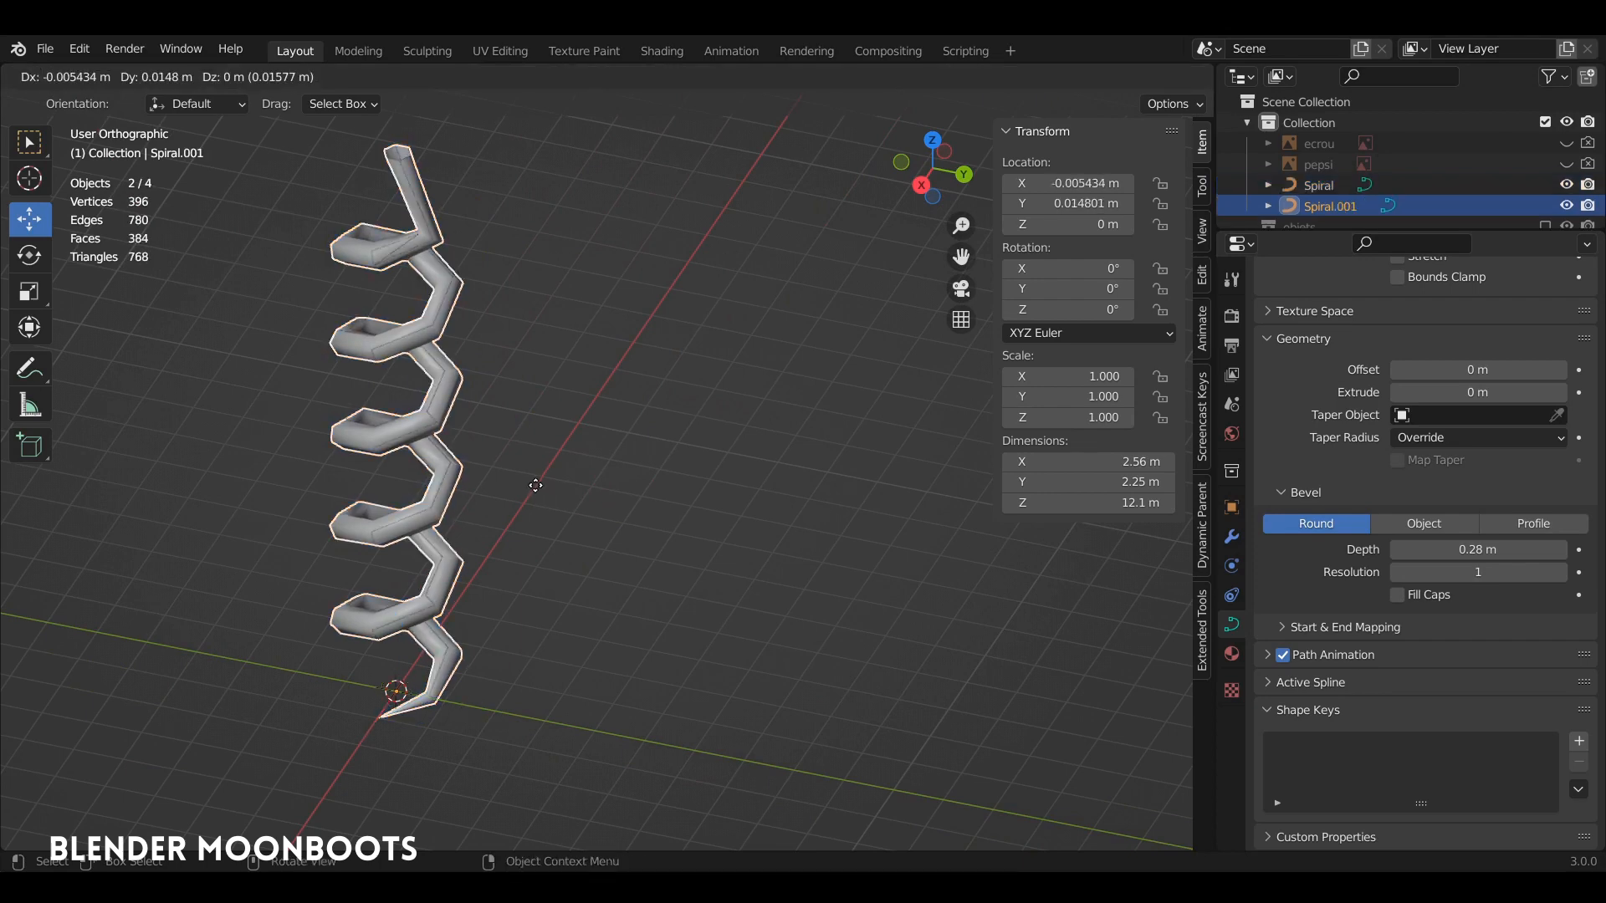
key(y)
click(699, 501)
- Convert the duplicated spiral curve to a mesh
right_click(677, 474)
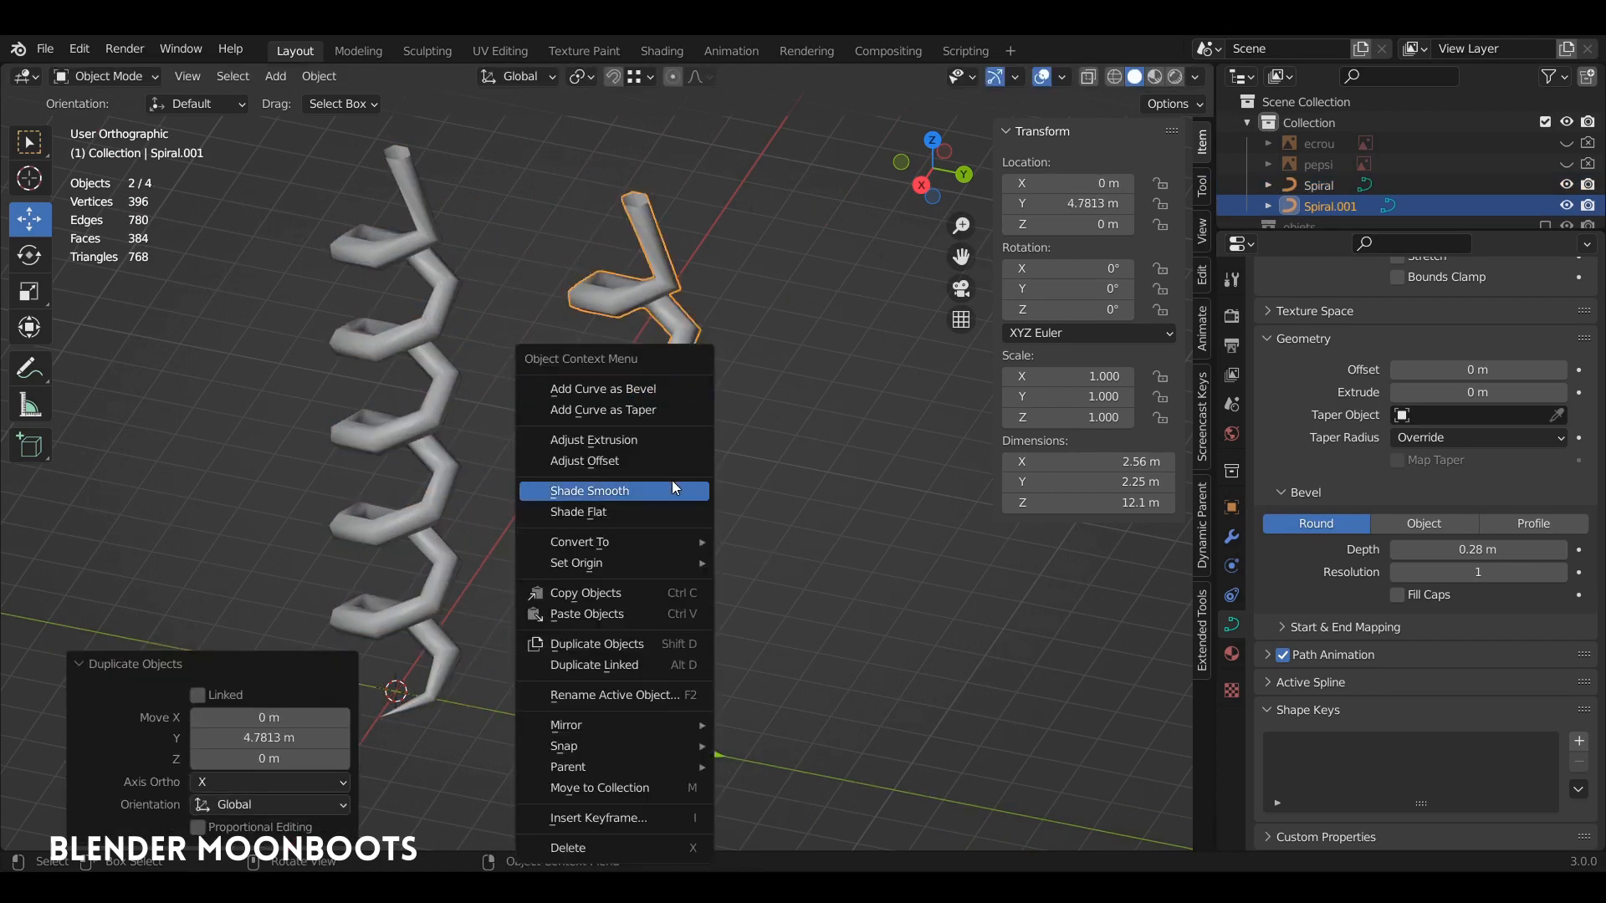
mouse_move(617, 543)
click(754, 563)
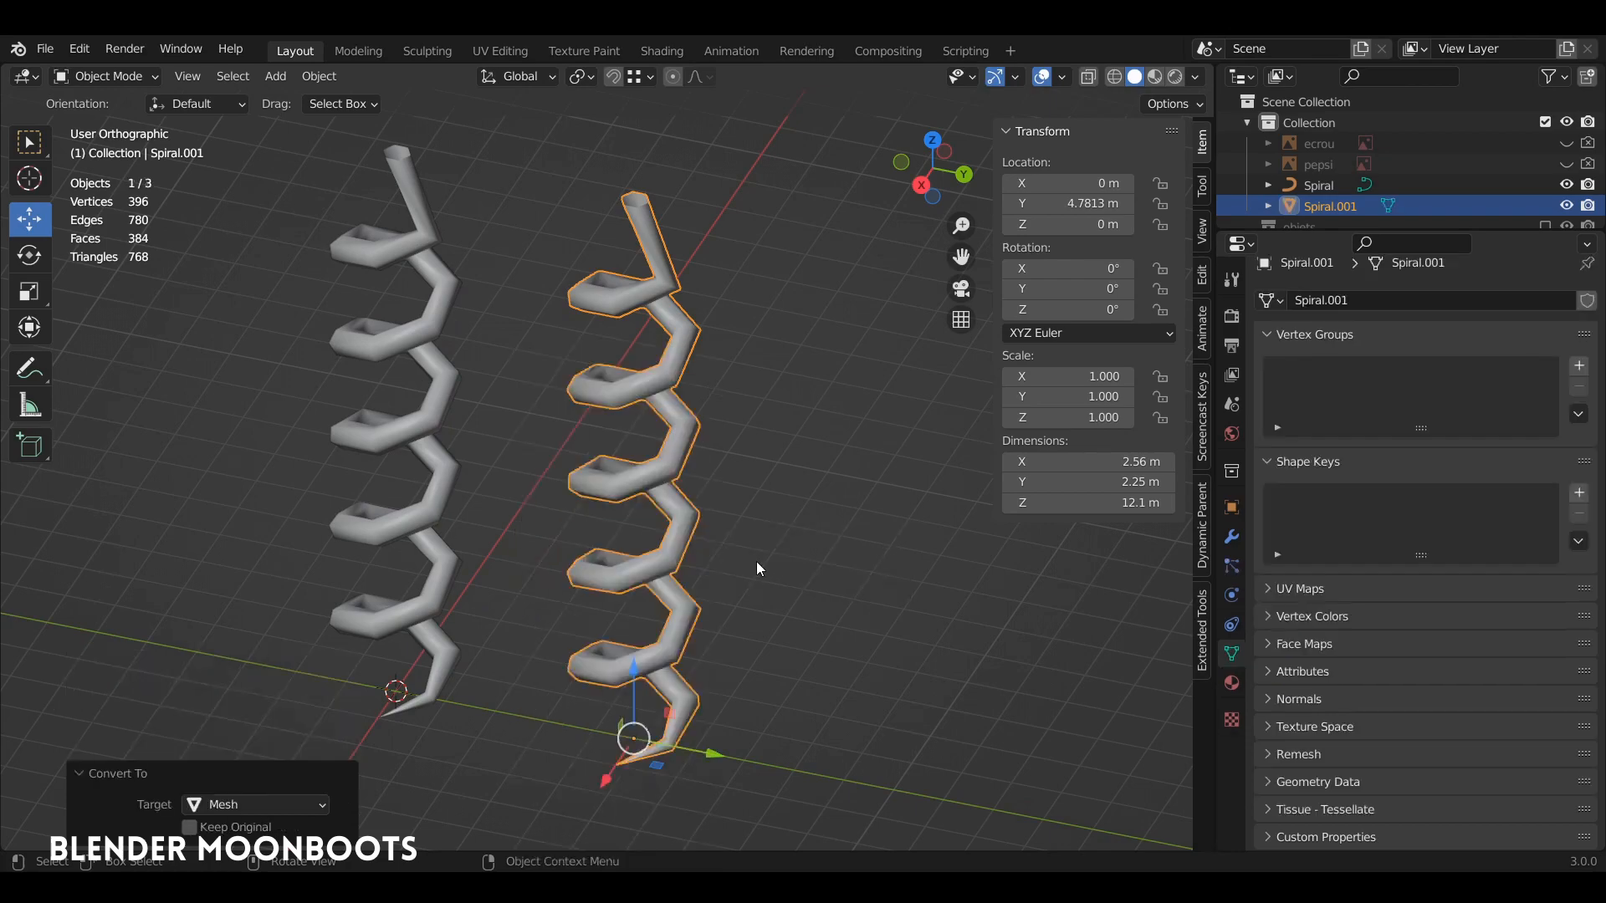
- Examine the converted spiral's mesh topology in Edit Mode, selecting an edge loop around one of the middle turns
scroll(746, 439, up, 3)
key(Tab)
scroll(804, 514, up, 5)
middle_drag(804, 513, 833, 513)
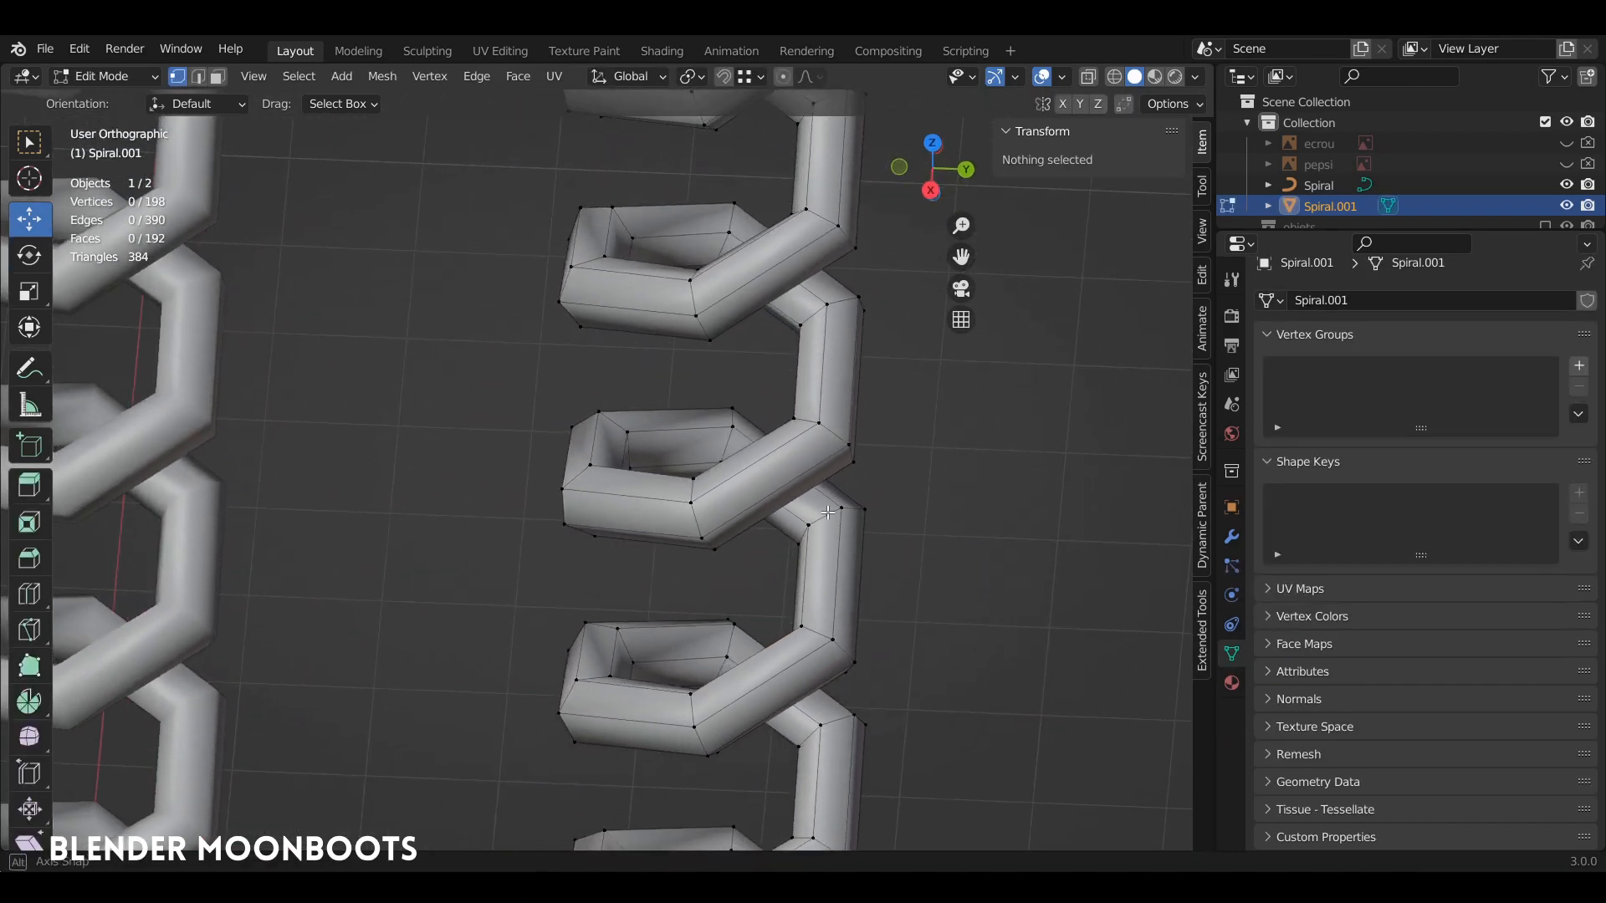
alt+click(697, 504)
middle_drag(697, 504, 712, 465)
middle_drag(814, 424, 831, 423)
scroll(832, 423, down, 4)
key(Tab)
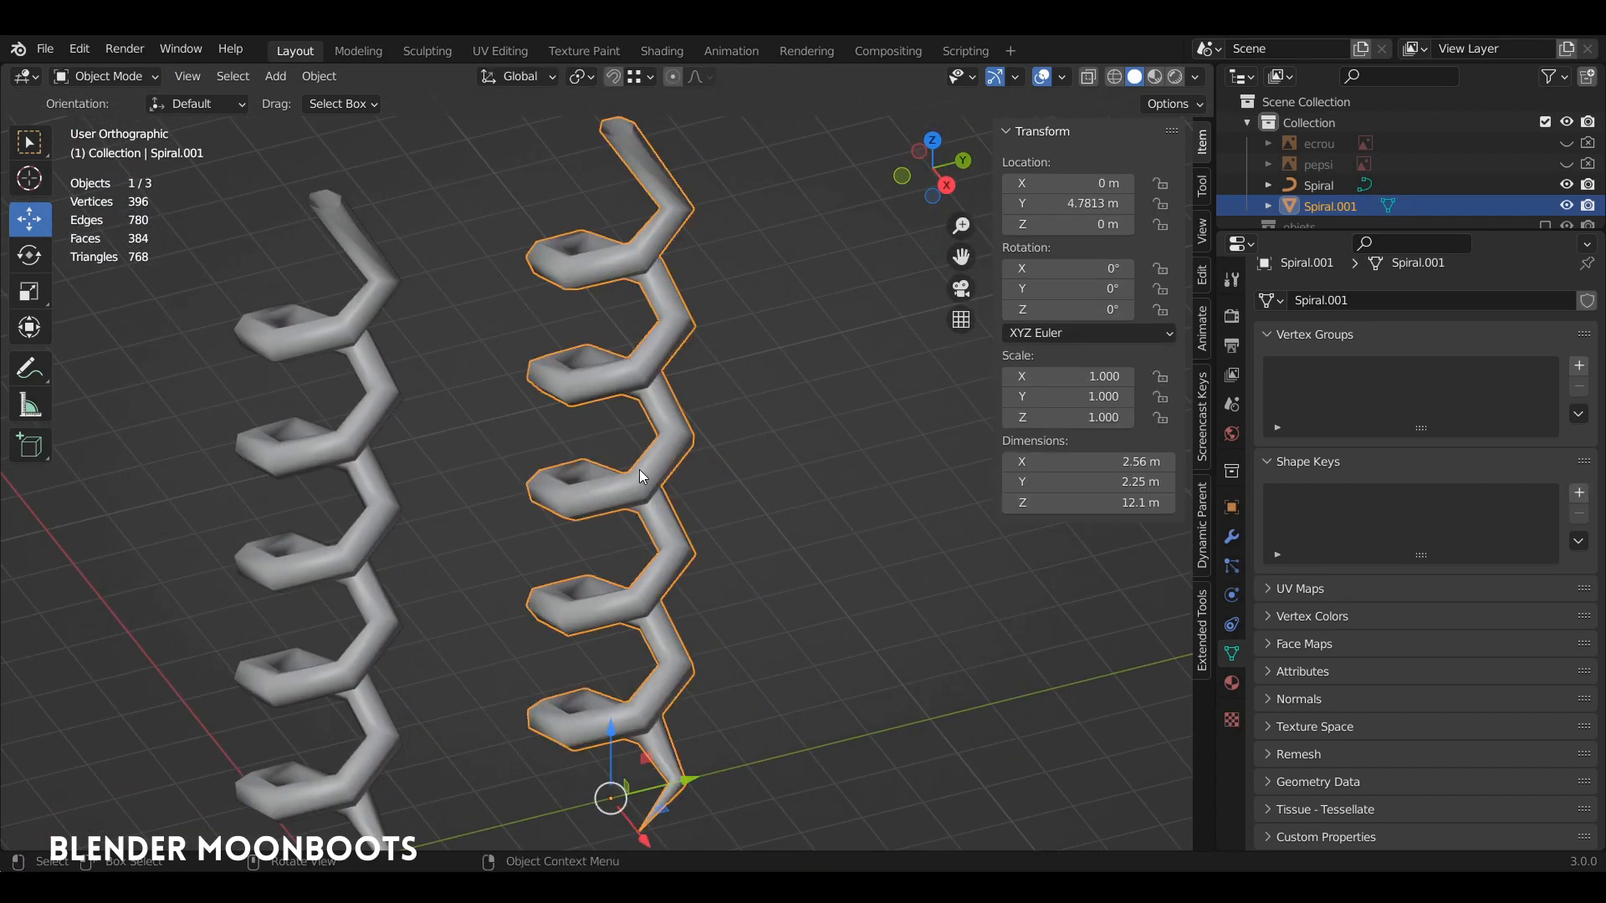
middle_drag(677, 452, 638, 478)
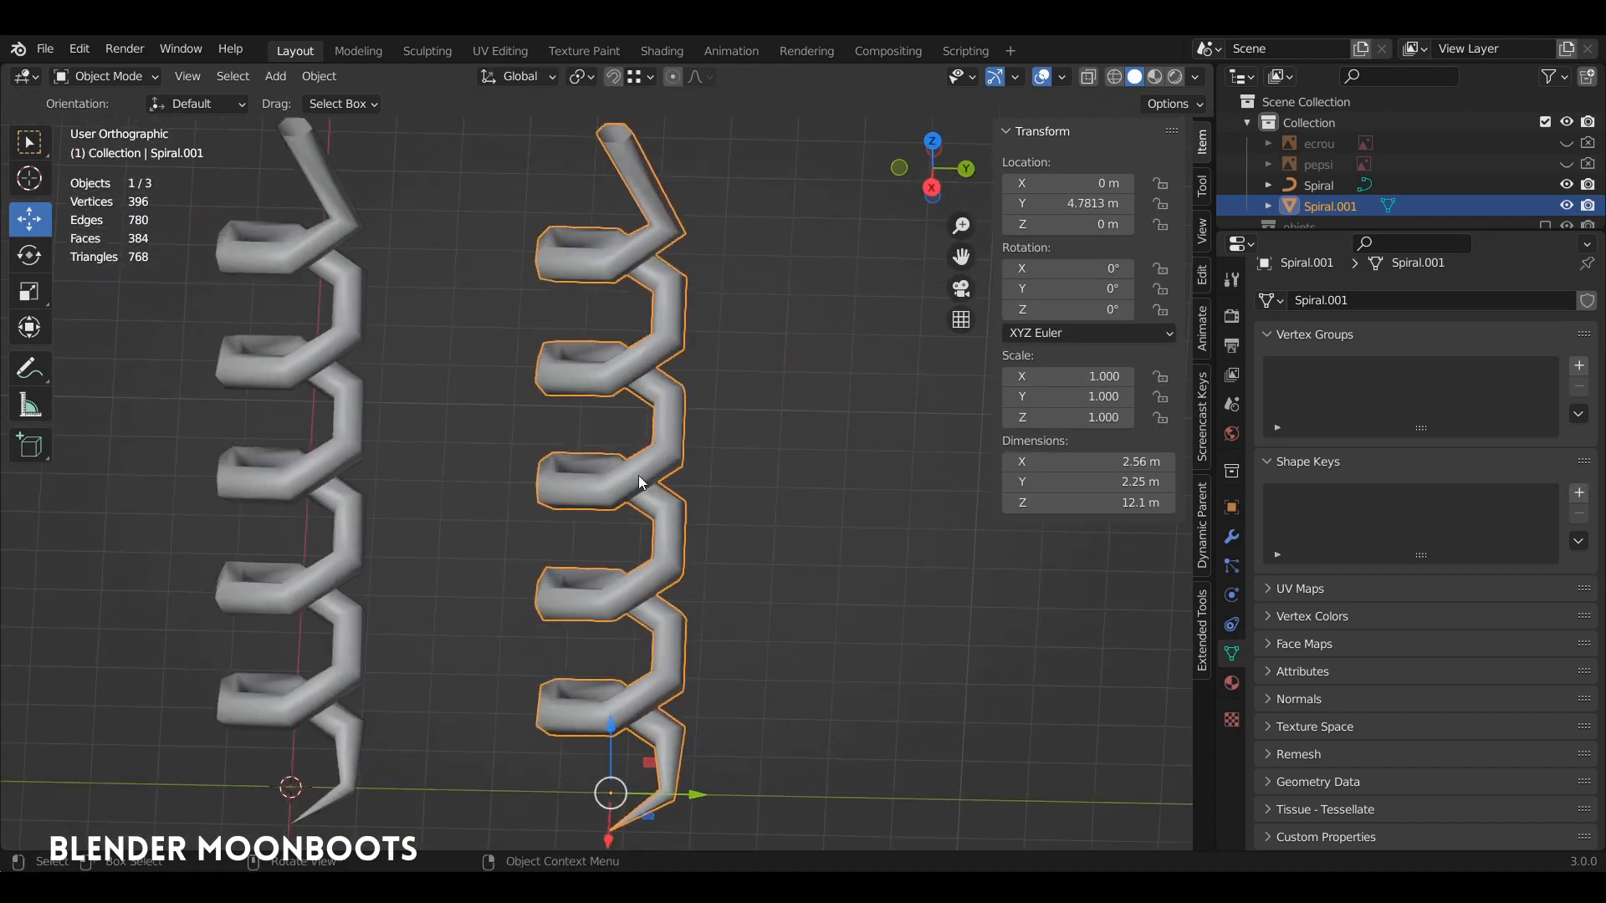
- Add a level 2 Subdivision modifier to the mesh spiral and show its modifier settings
middle_drag(617, 612, 699, 366)
key(ctrl+2)
shift+middle_drag(706, 392, 724, 430)
click(1231, 536)
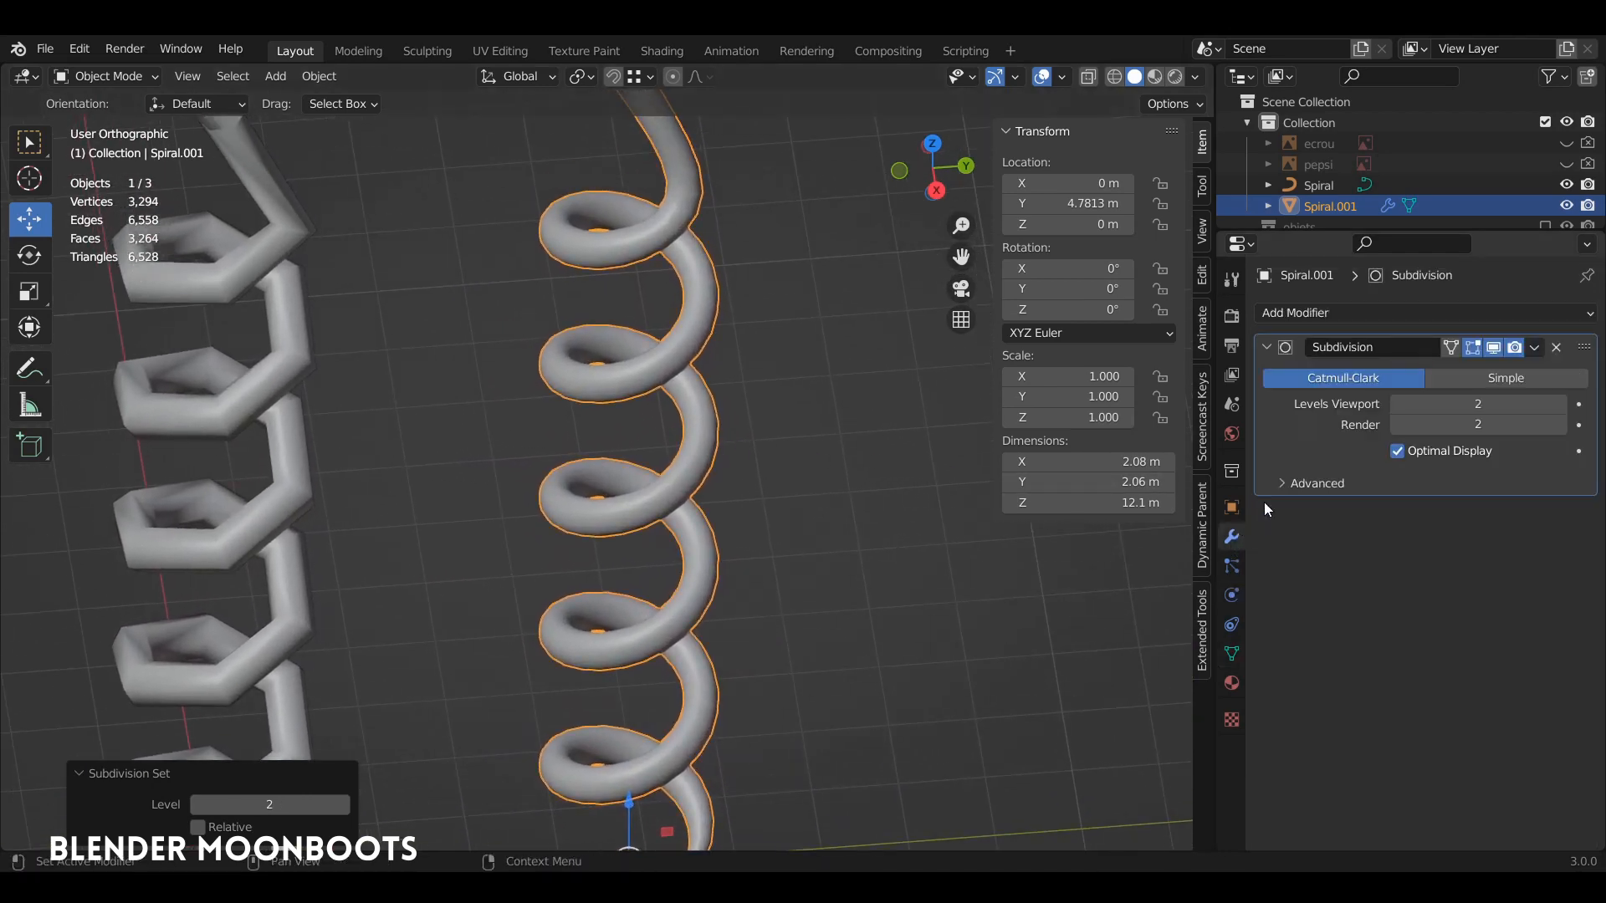
- Inspect the subdivided spiral's mesh cage in Edit Mode, including an edge loop on the upper turns
middle_drag(870, 391, 737, 475)
key(Tab)
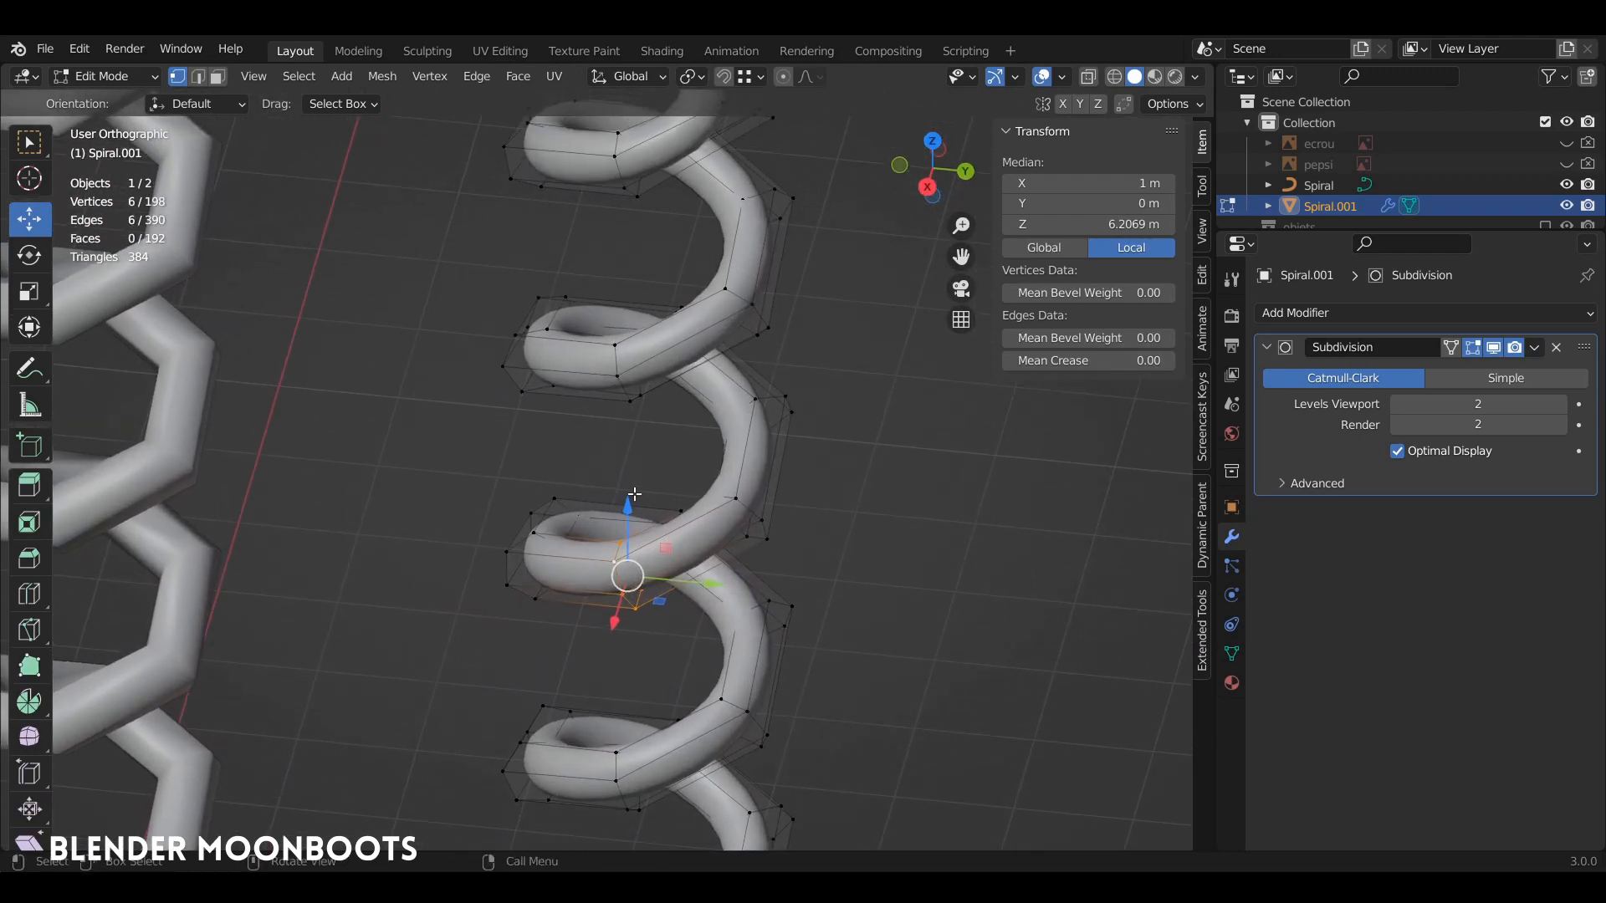
middle_drag(633, 494, 578, 488)
middle_drag(711, 504, 782, 495)
shift+middle_drag(669, 368, 701, 503)
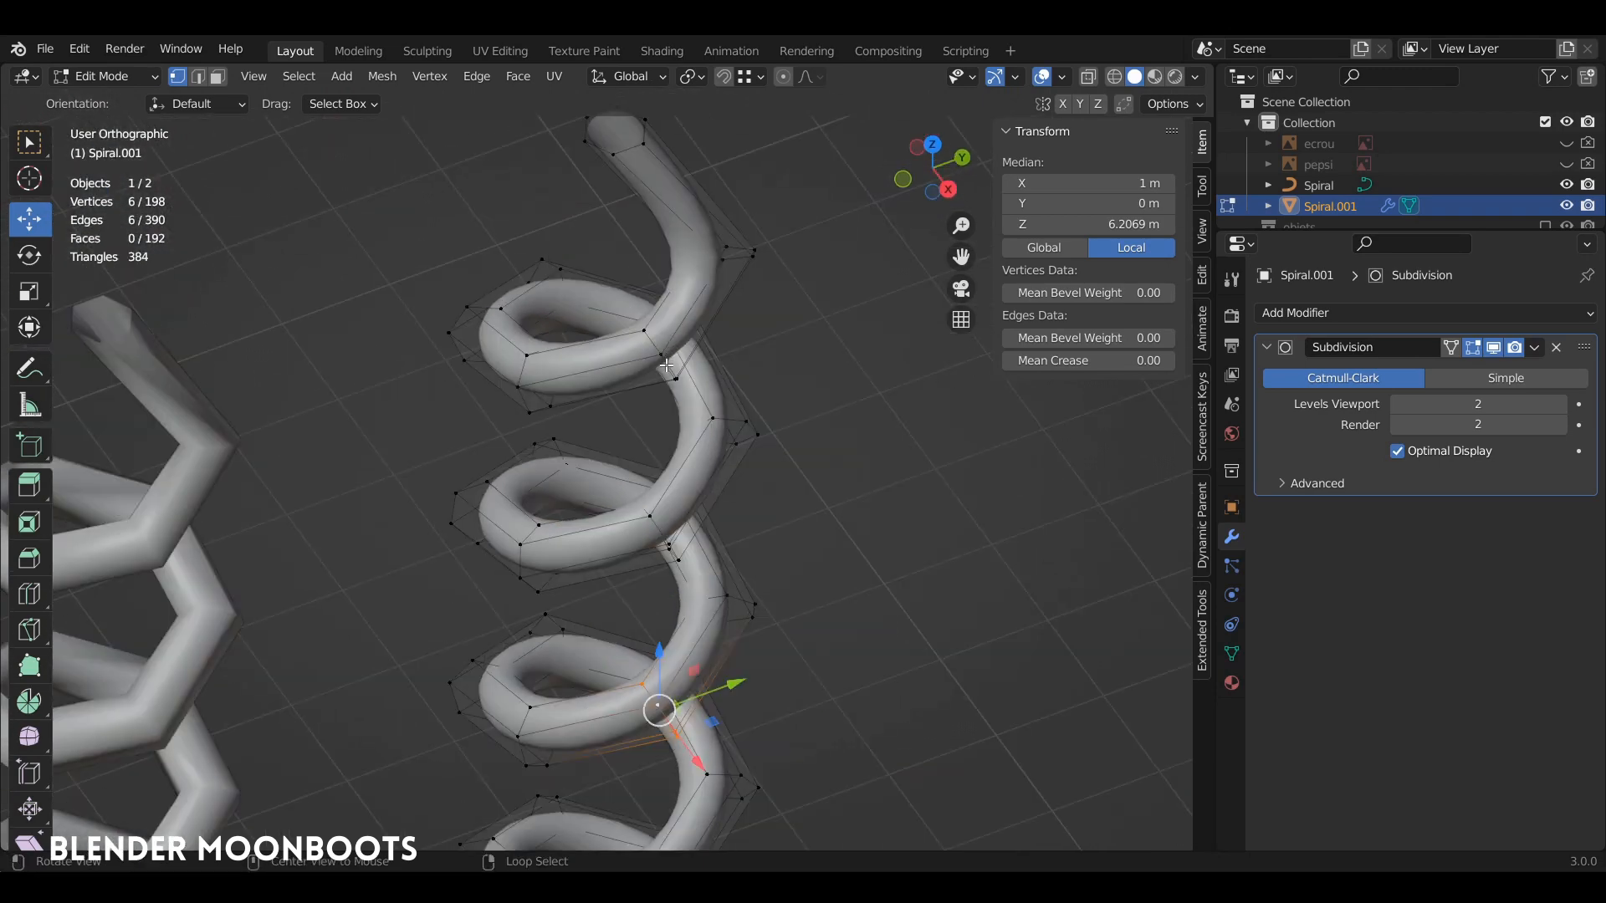
alt+click(669, 350)
middle_drag(733, 349, 819, 330)
middle_drag(715, 399, 747, 423)
key(Tab)
key(Tab)
- Select the whole spiral mesh and thicken it with Shrink/Fatten by an offset of about 0.095 m
key(a)
shift+middle_drag(751, 517, 747, 458)
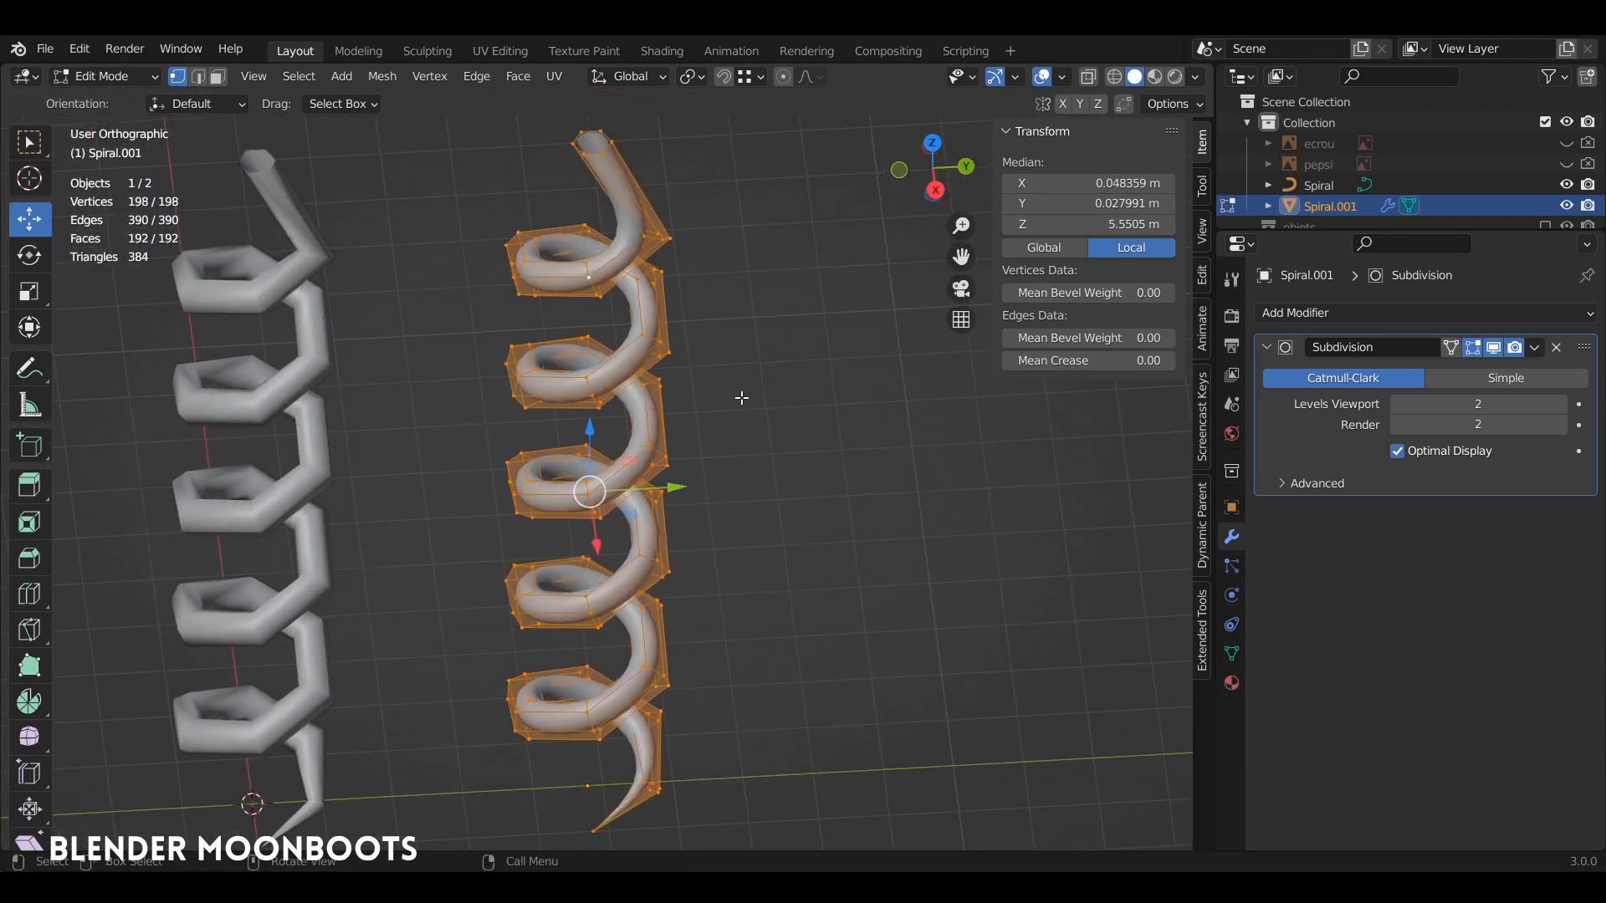
key(alt+s)
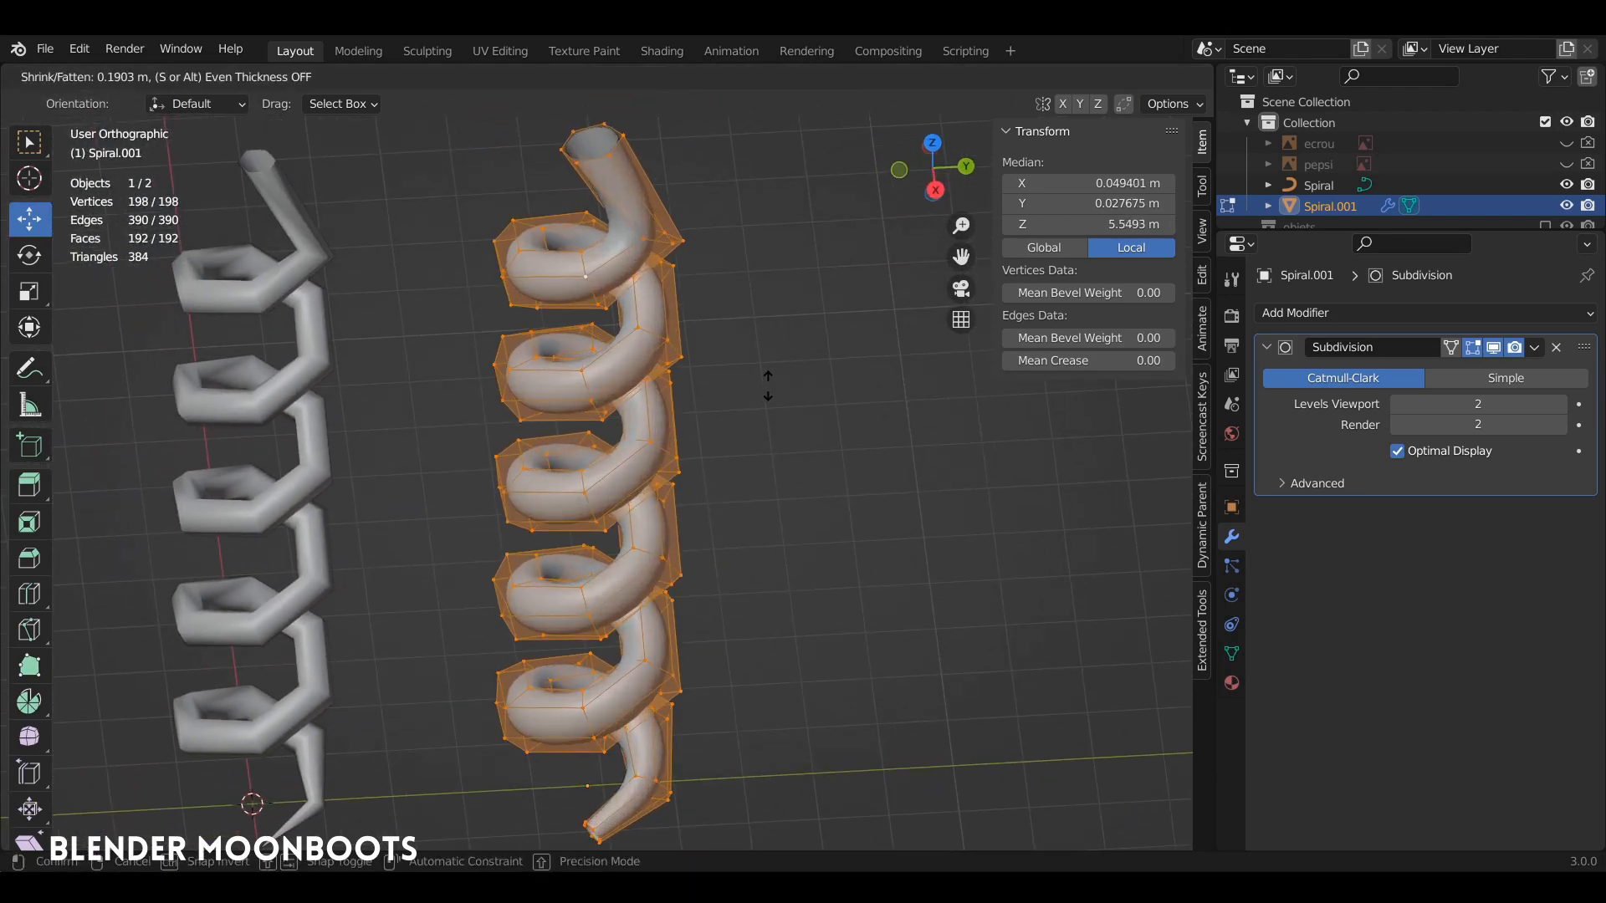
click(740, 400)
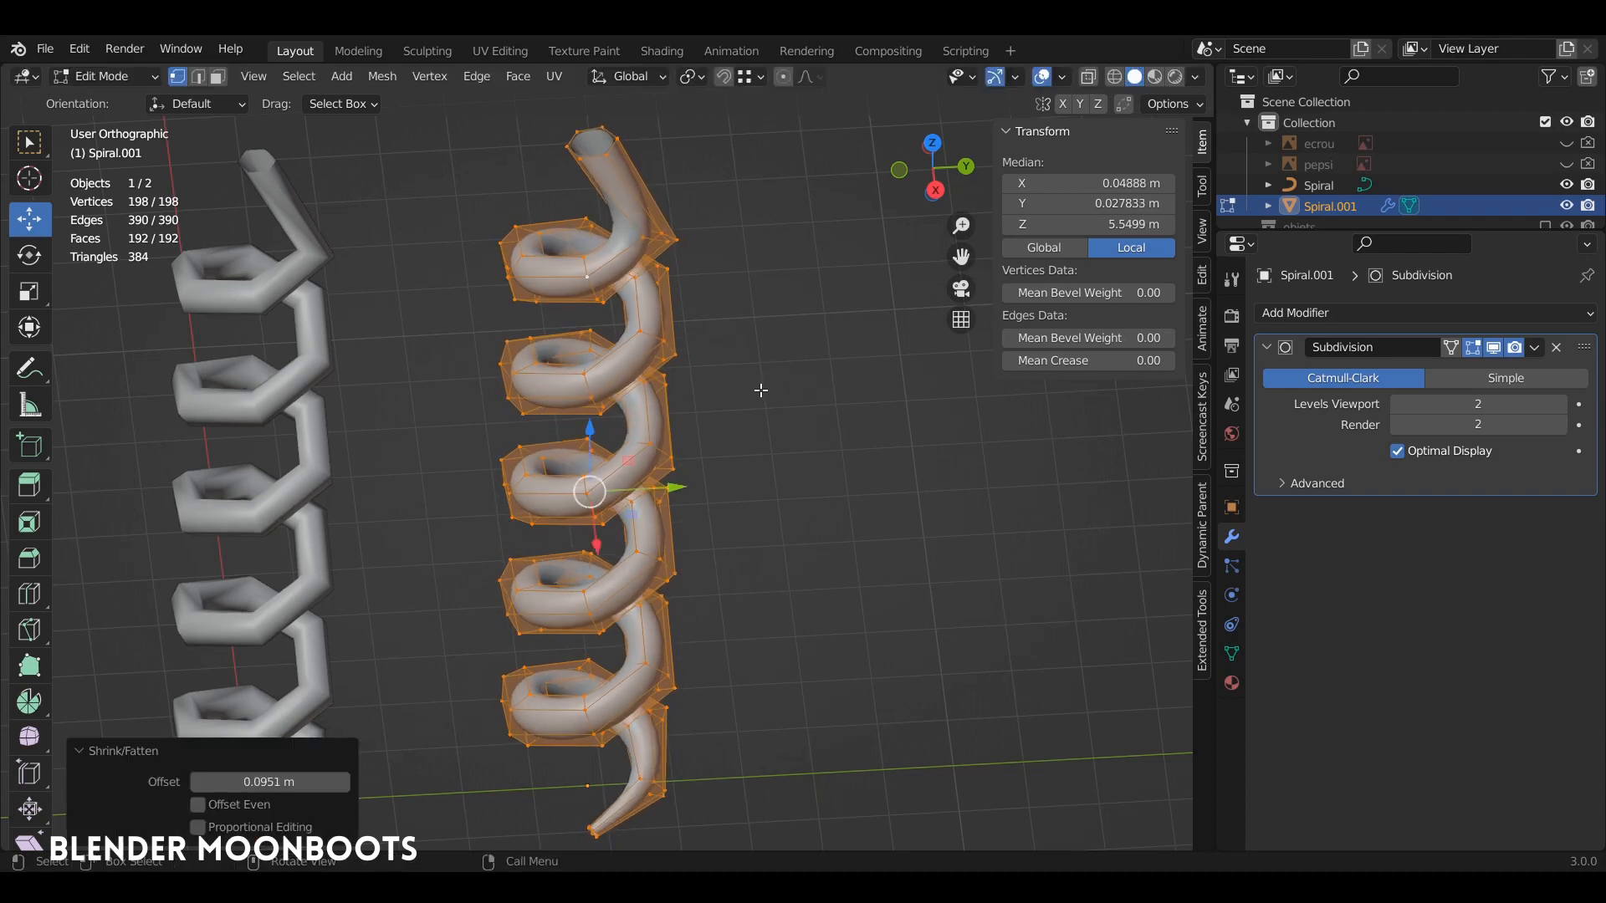
- Select the open edge loop at the spiral's lower tip and fill it with a face
middle_drag(740, 400, 744, 413)
scroll(727, 491, up, 8)
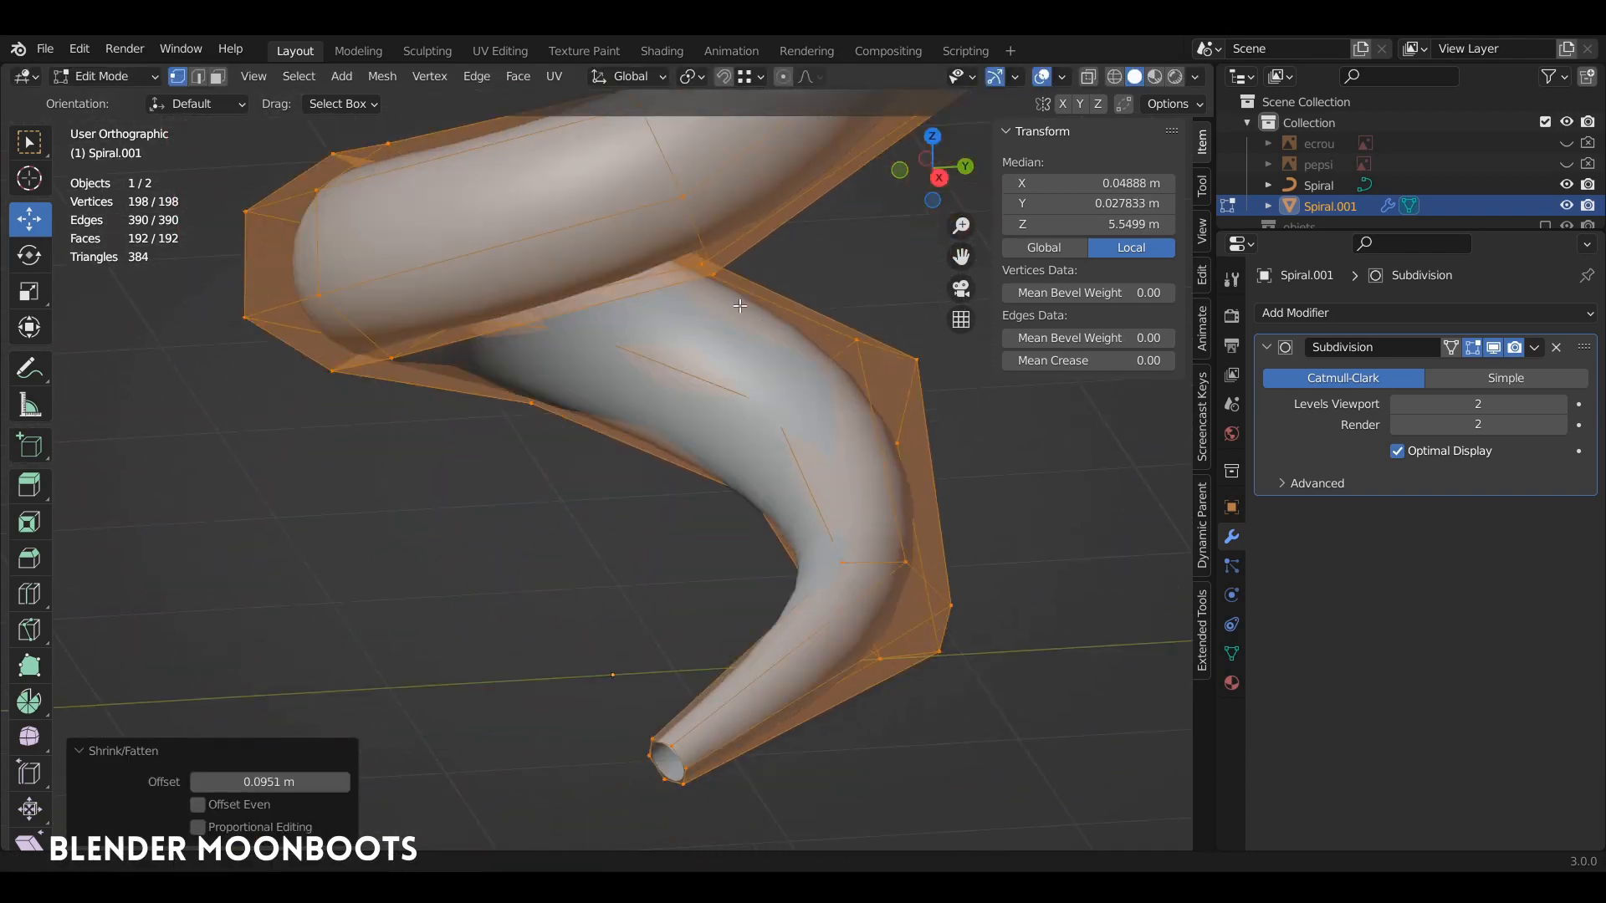
alt+click(667, 666)
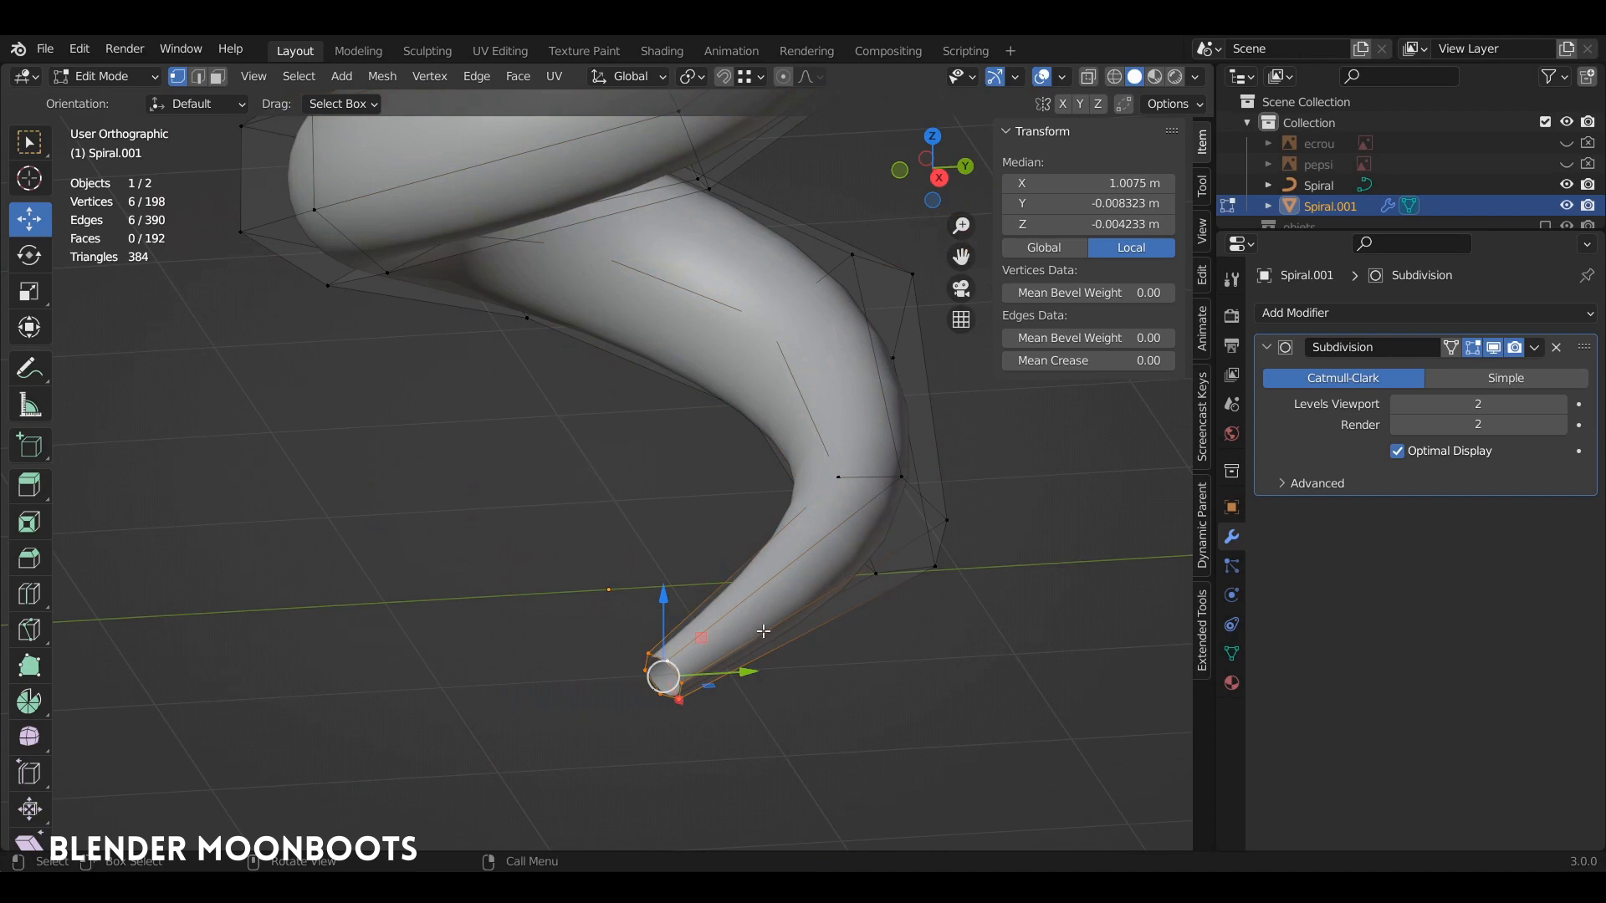
key(f)
scroll(787, 588, down, 5)
- Add an edge loop at the spiral's lower end, slide it about 0.83 towards the tip, and return to Object Mode
key(ctrl+r)
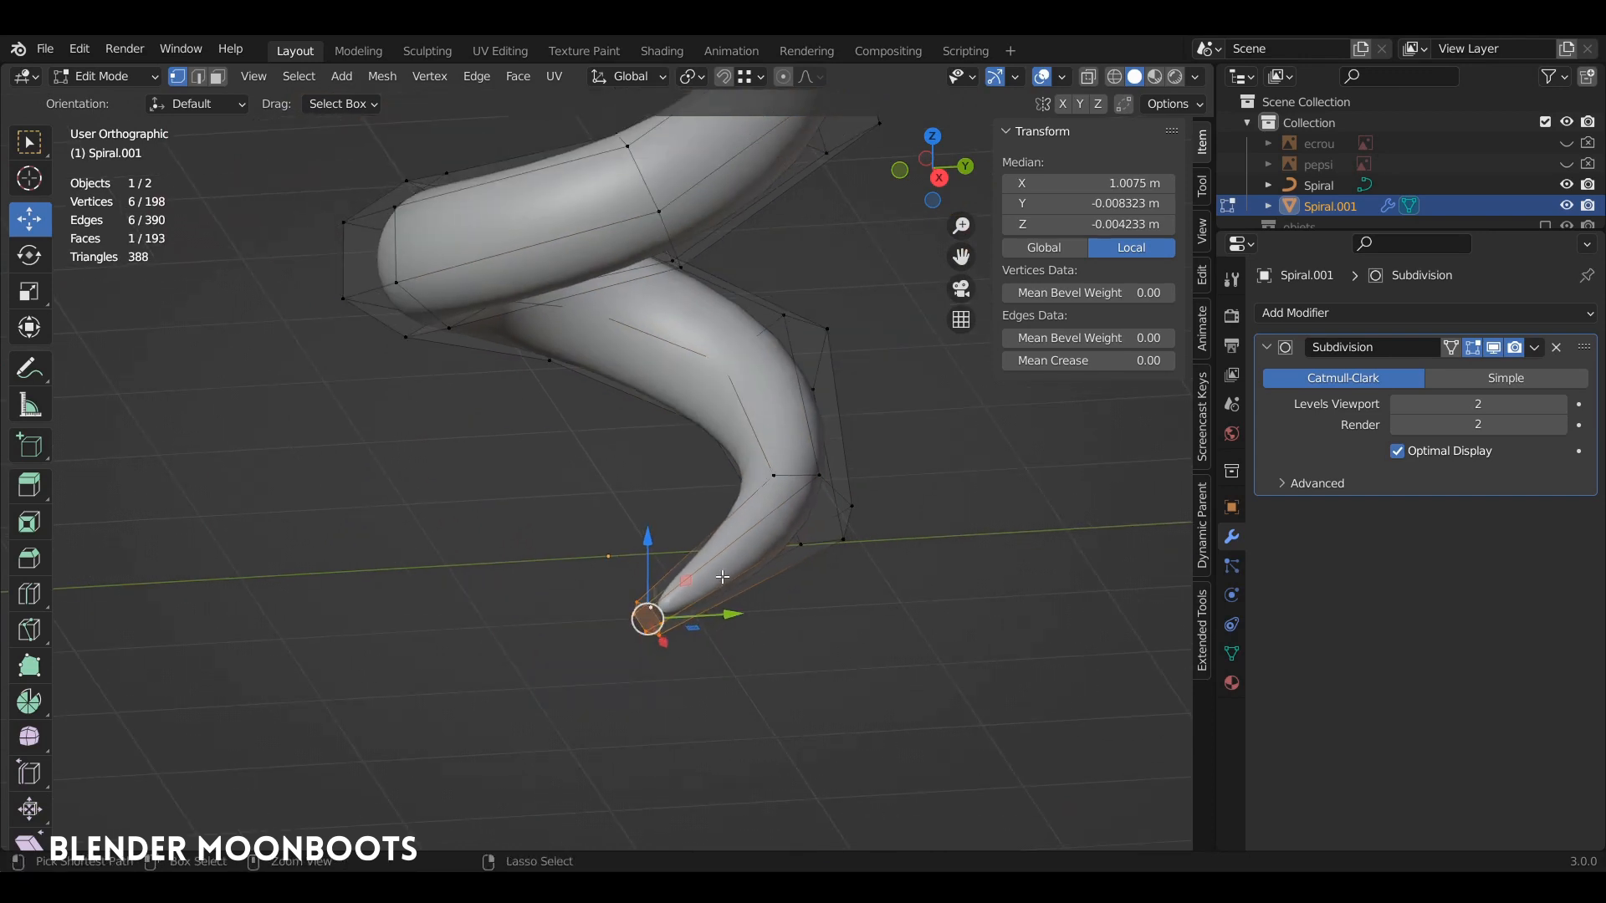
click(660, 595)
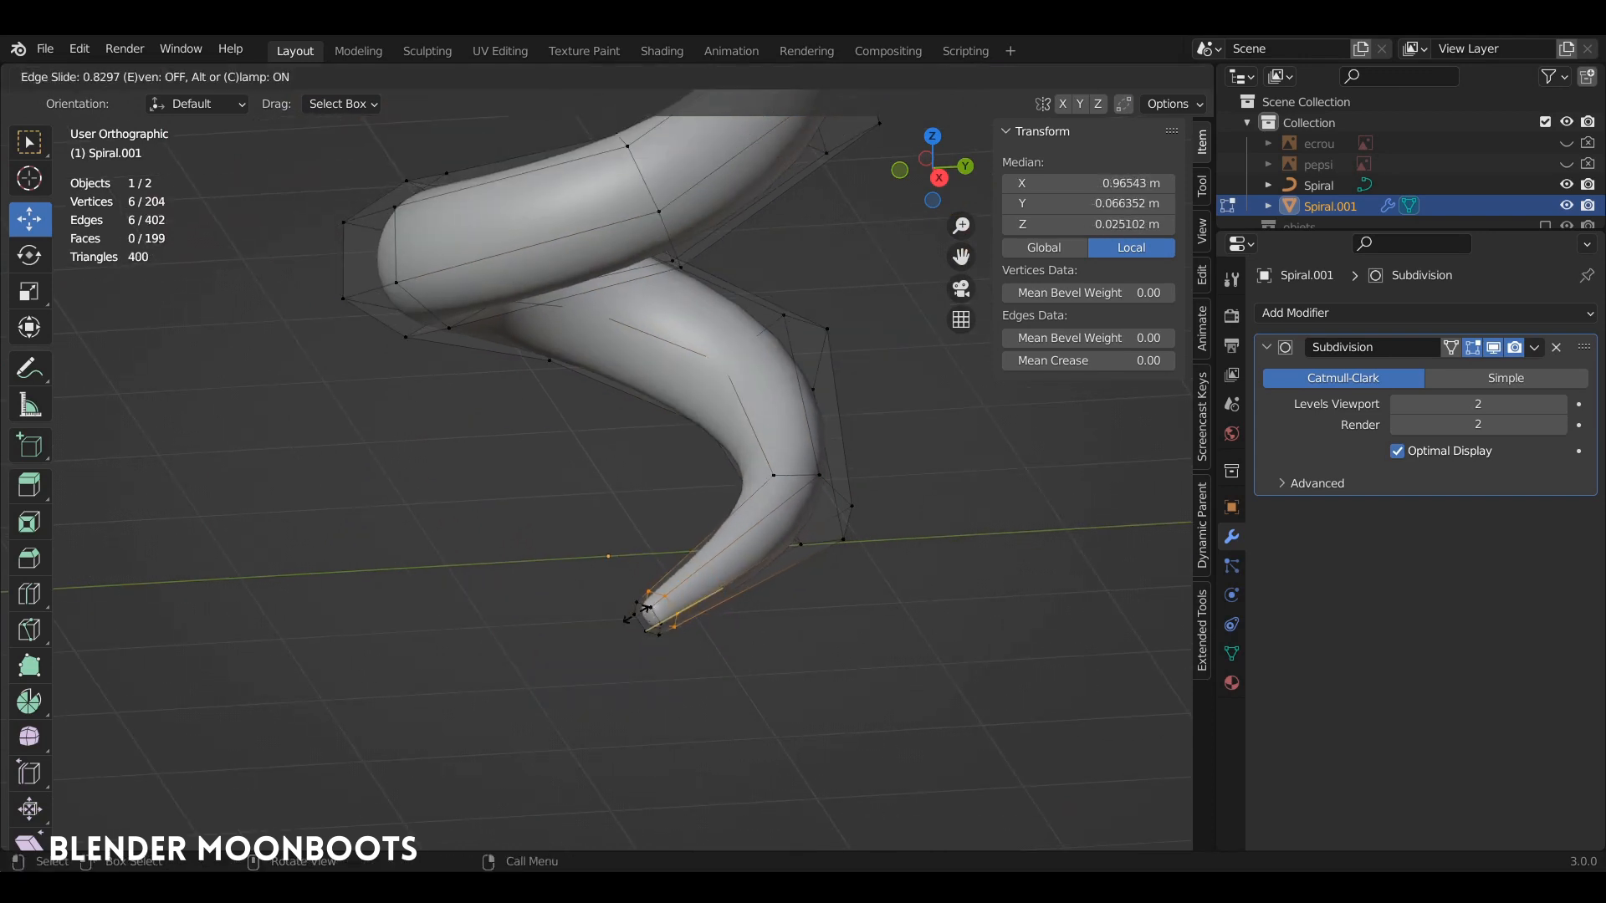
click(648, 604)
key(Tab)
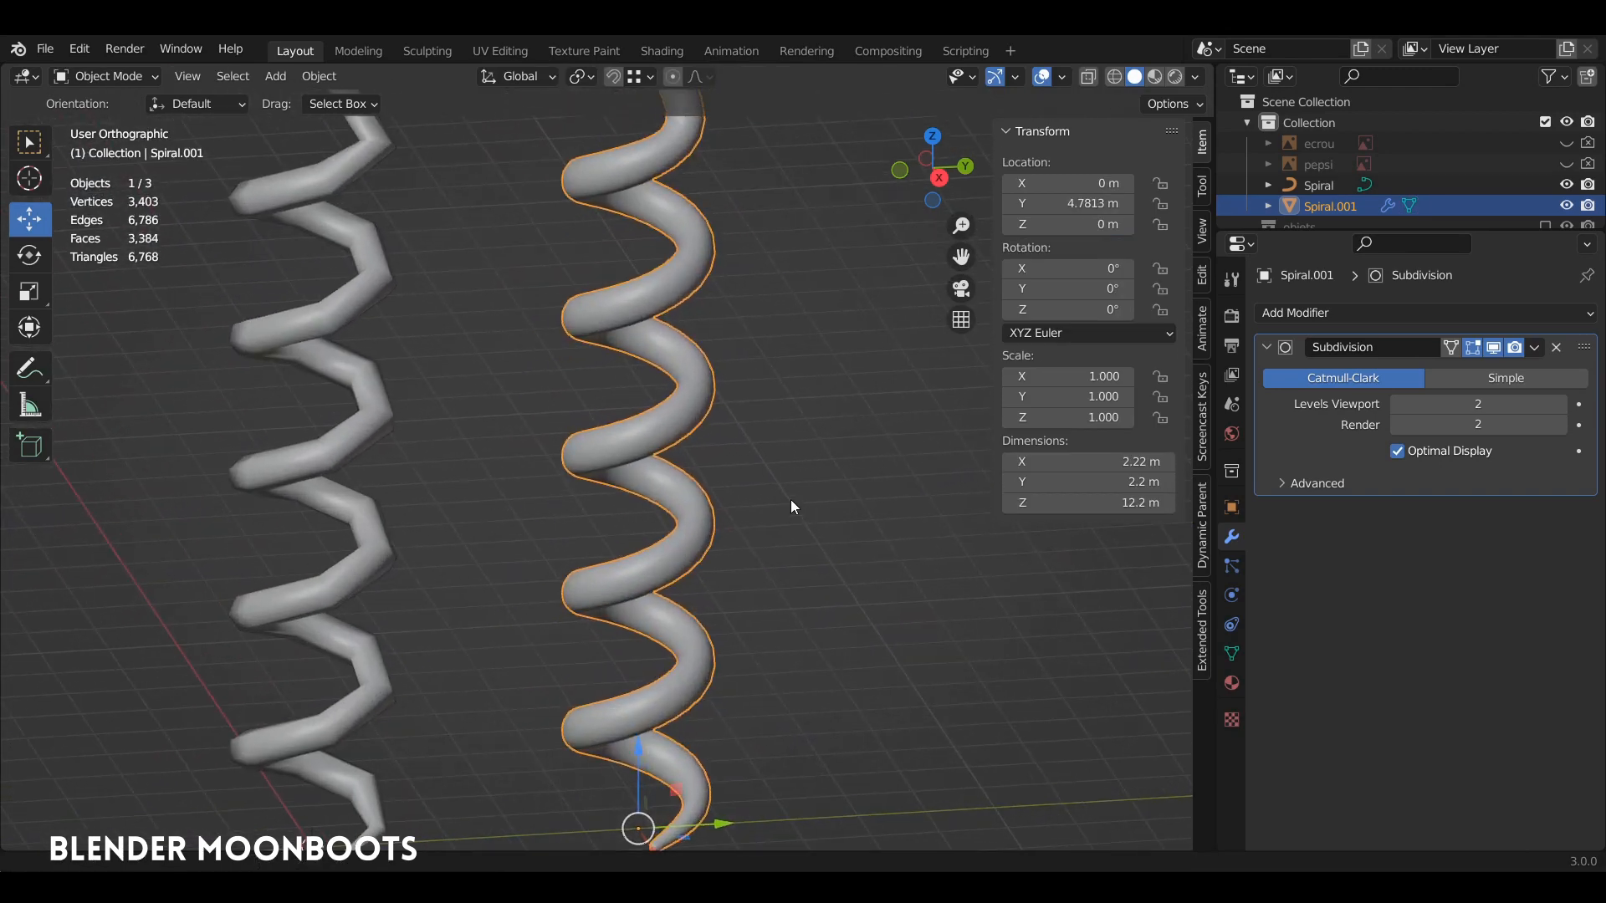
middle_drag(791, 500, 719, 549)
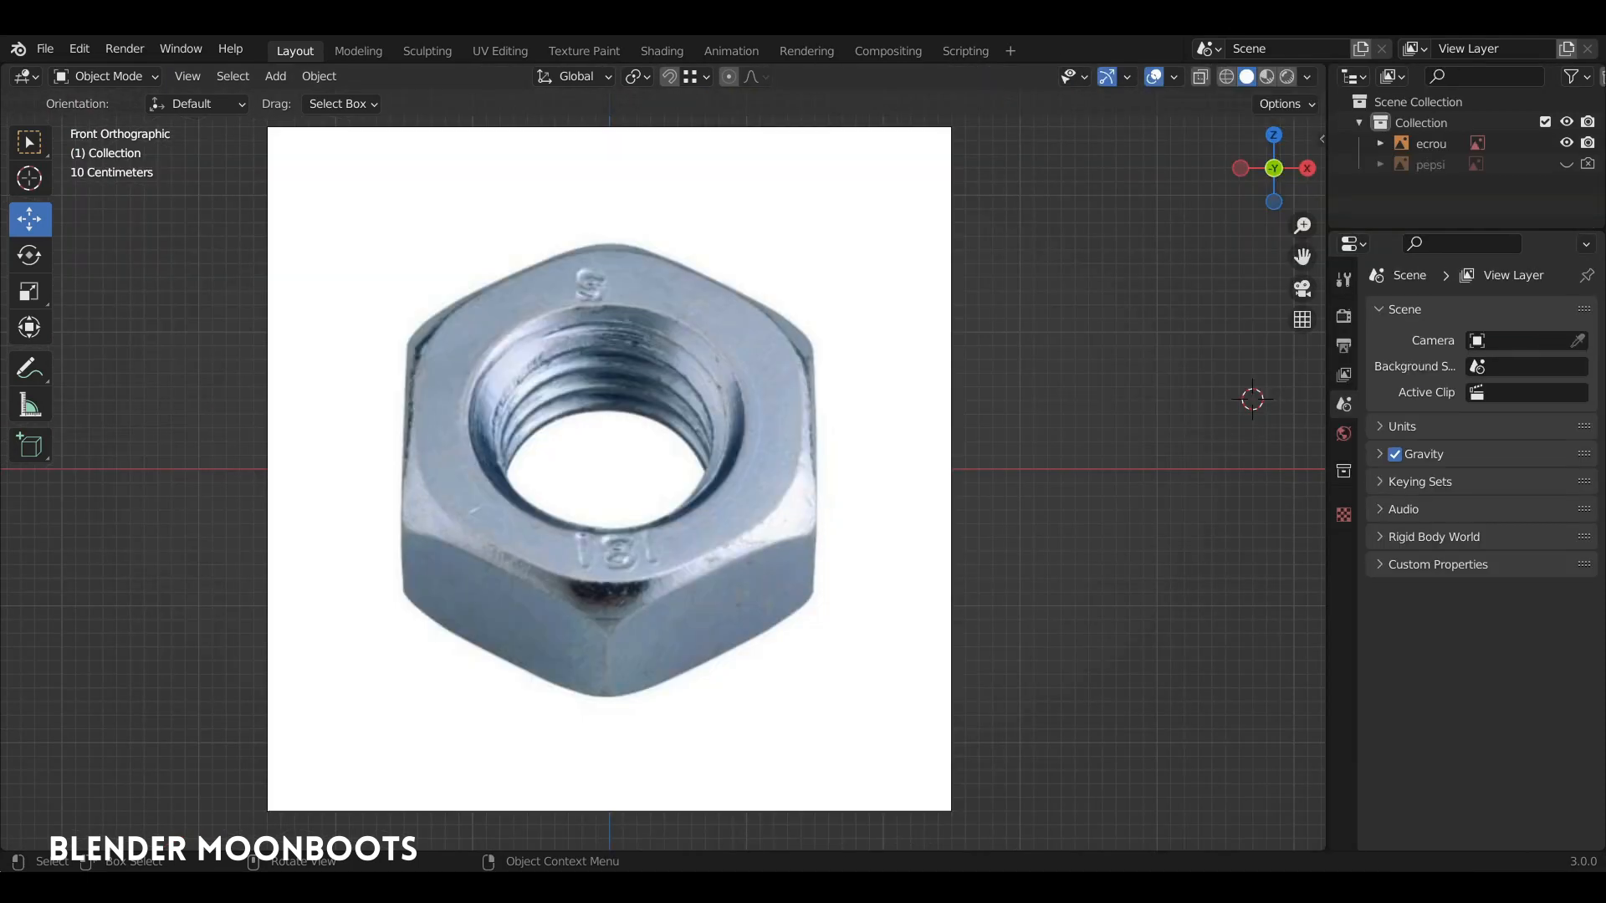
- Add a six-vertex mesh circle with a 1 m radius beside the nut reference image
shift+middle_drag(792, 294, 548, 316)
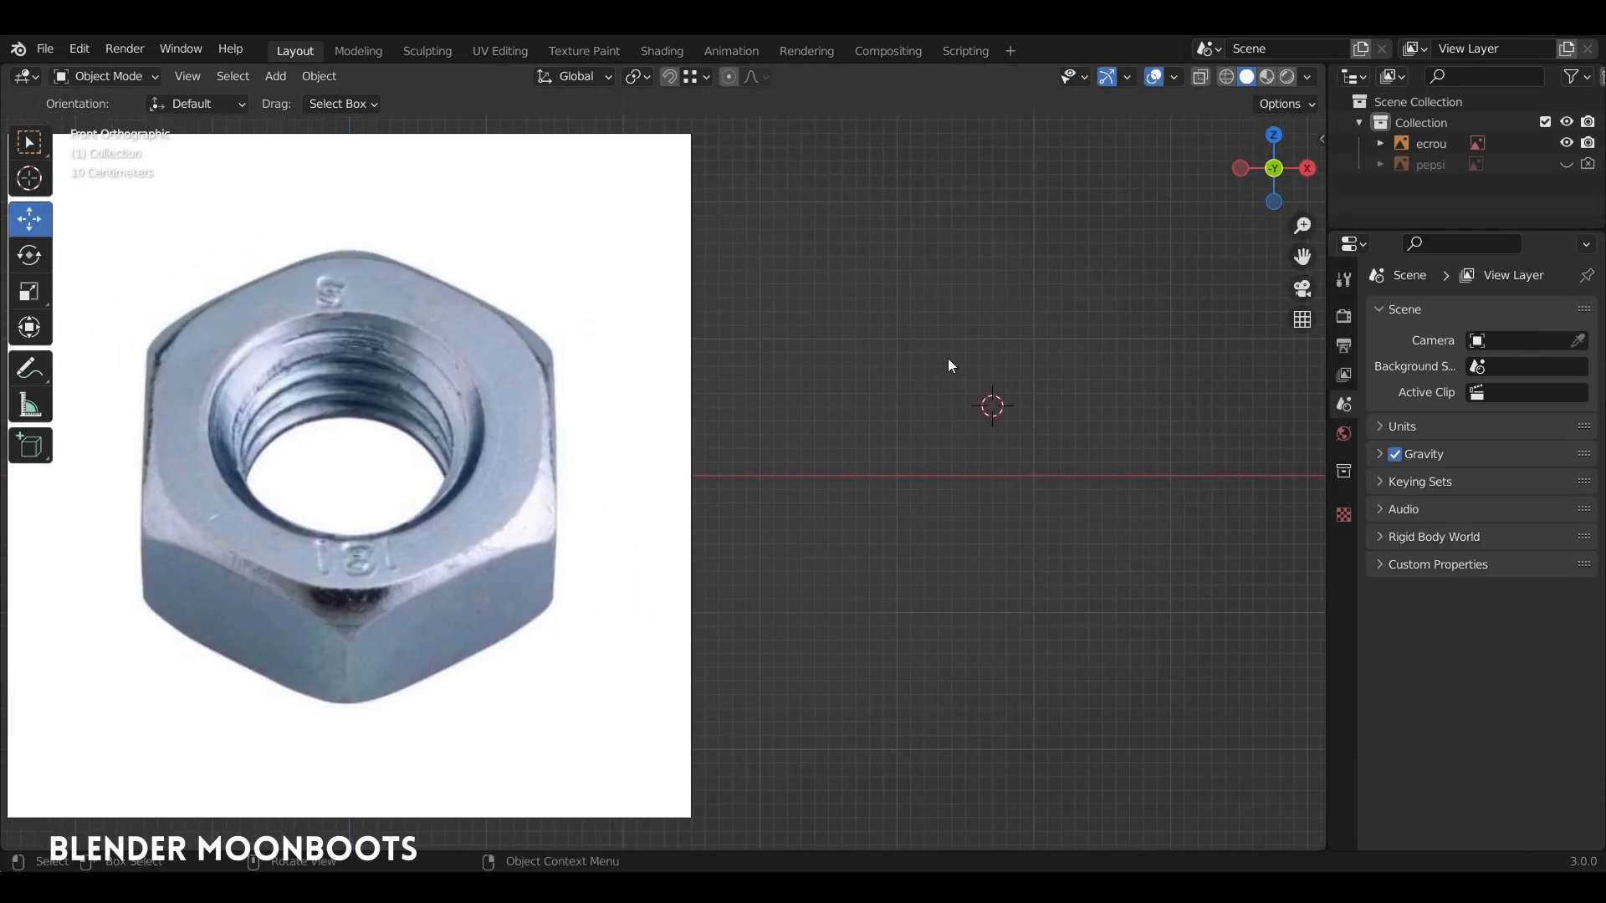
key(shift+a)
mouse_move(927, 355)
click(1016, 396)
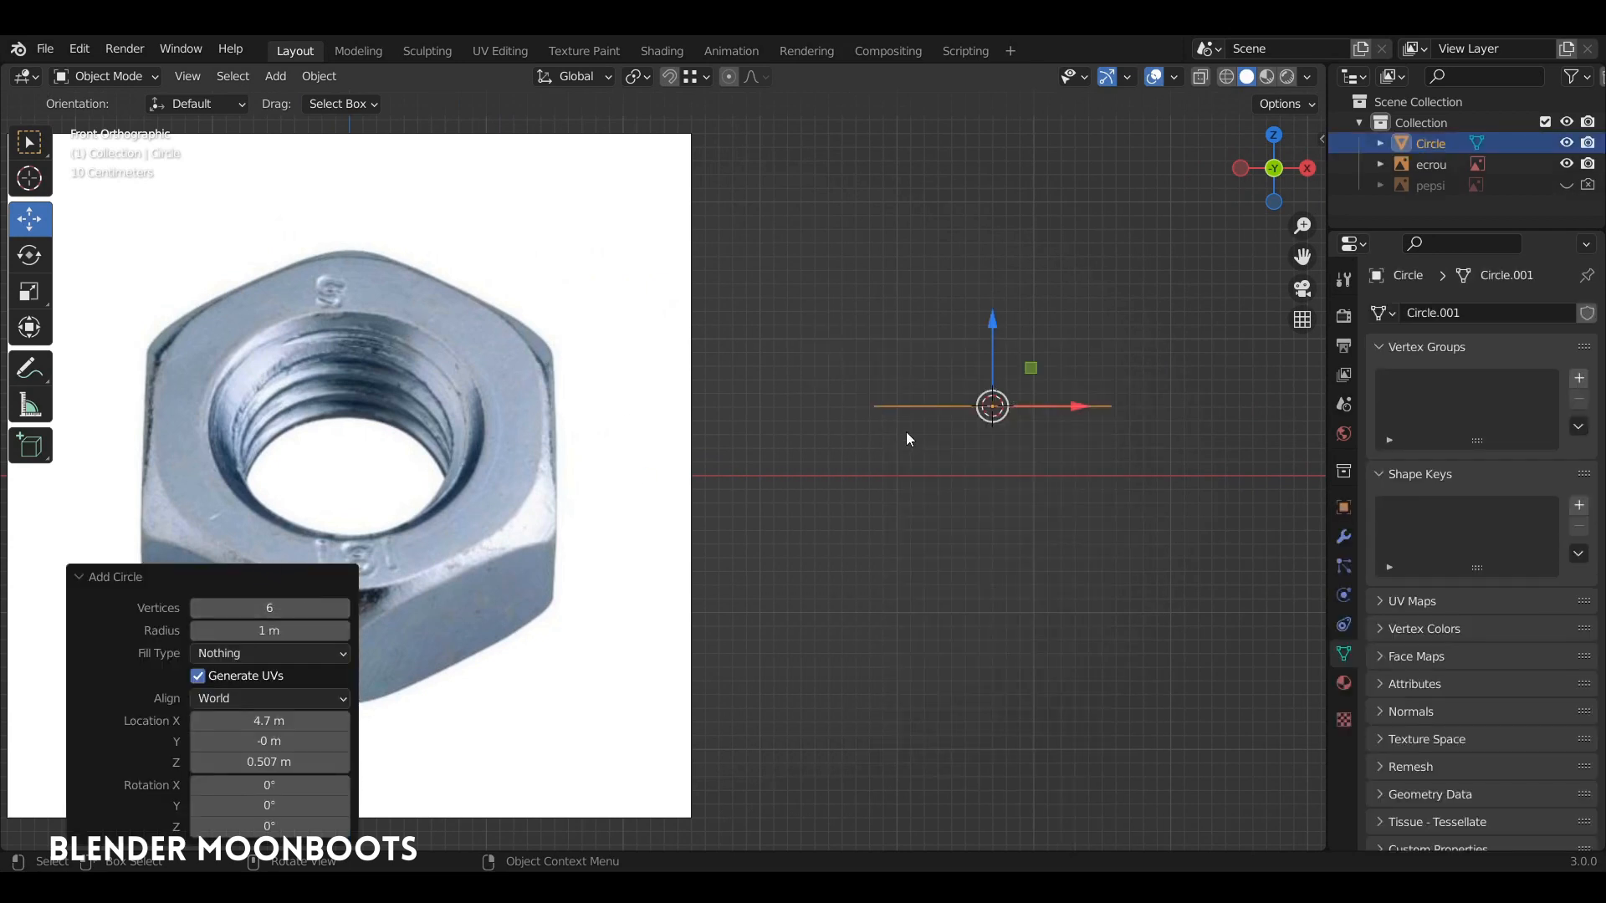
- Subdivide all edges of the hexagon with 2 cuts in vertex select mode
middle_drag(905, 431, 852, 485)
shift+middle_drag(964, 406, 853, 517)
ctrl+middle_drag(853, 516, 844, 391)
key(Tab)
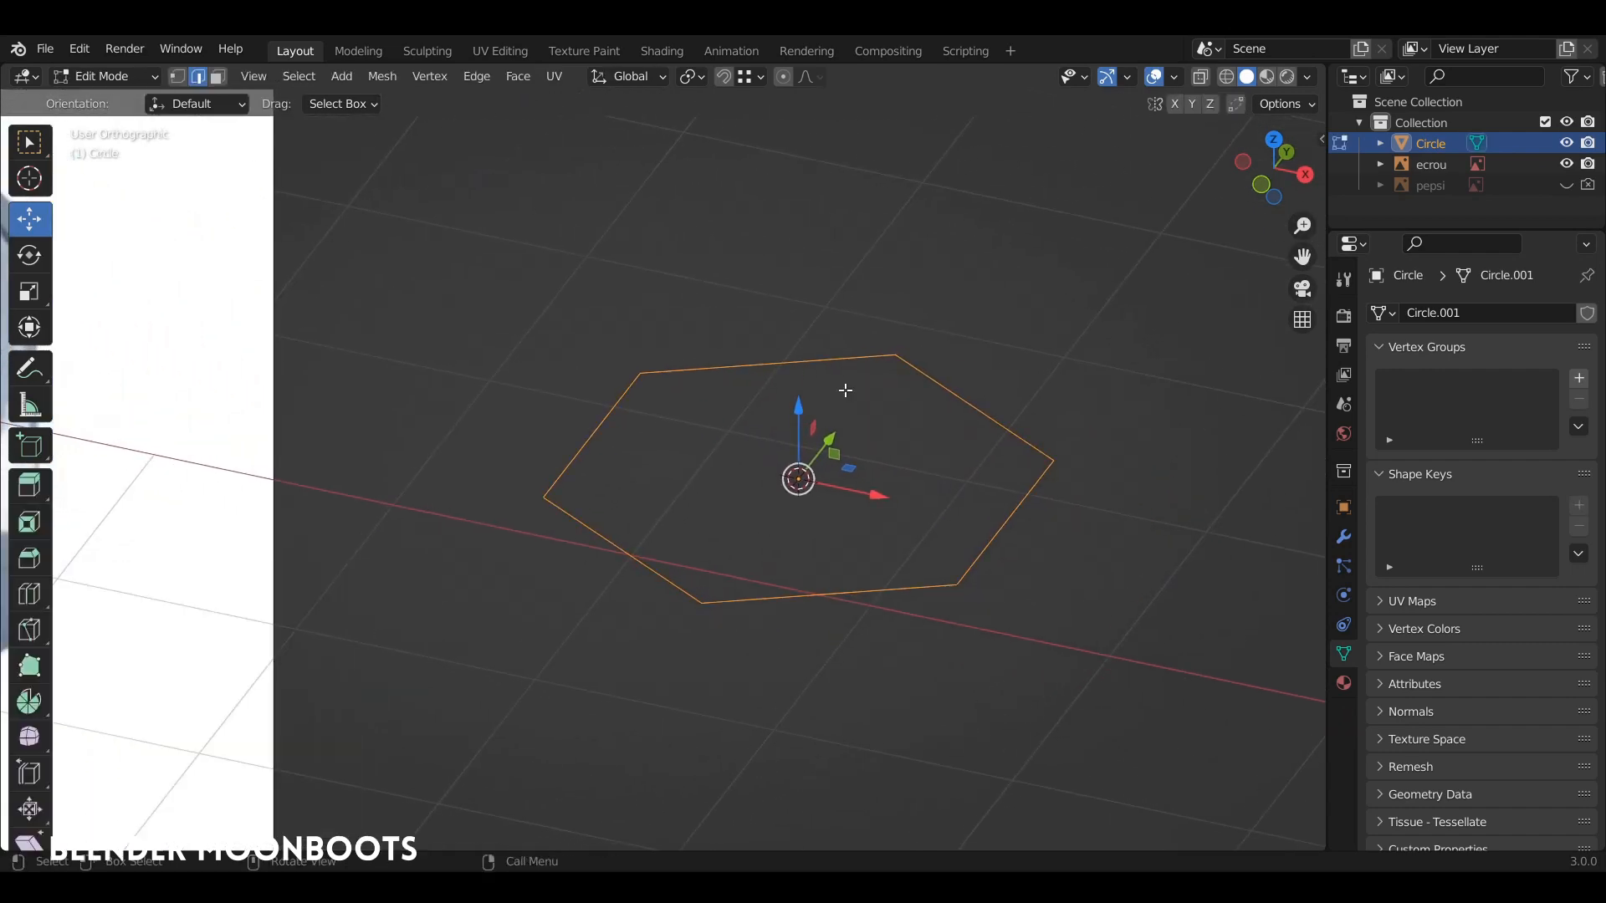
click(182, 77)
middle_drag(628, 265, 787, 409)
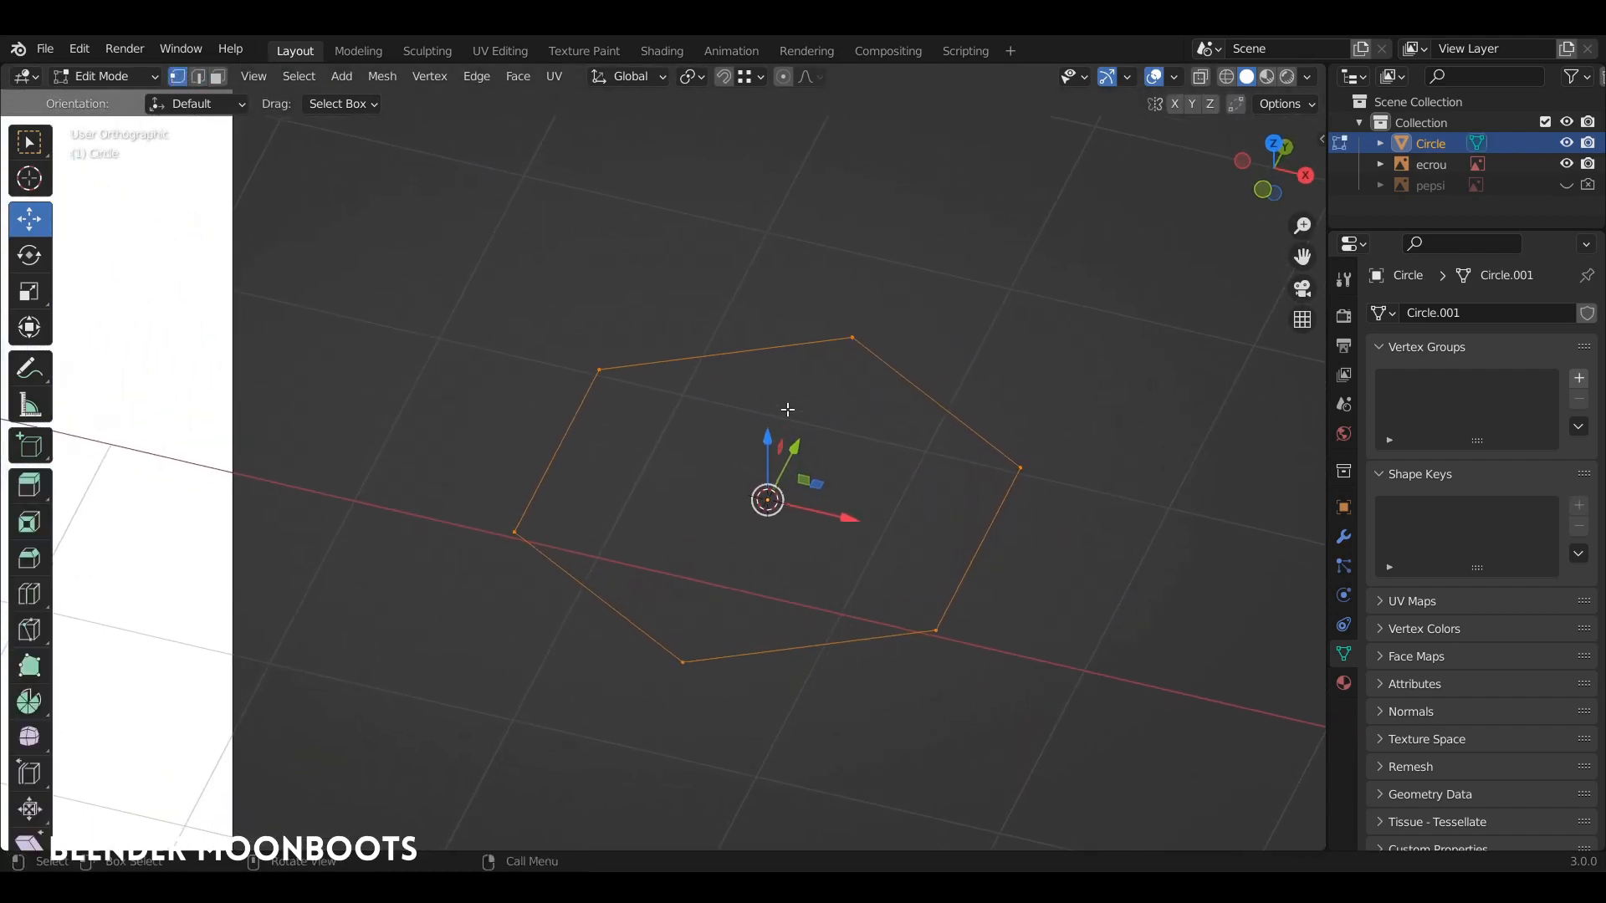
right_click(820, 388)
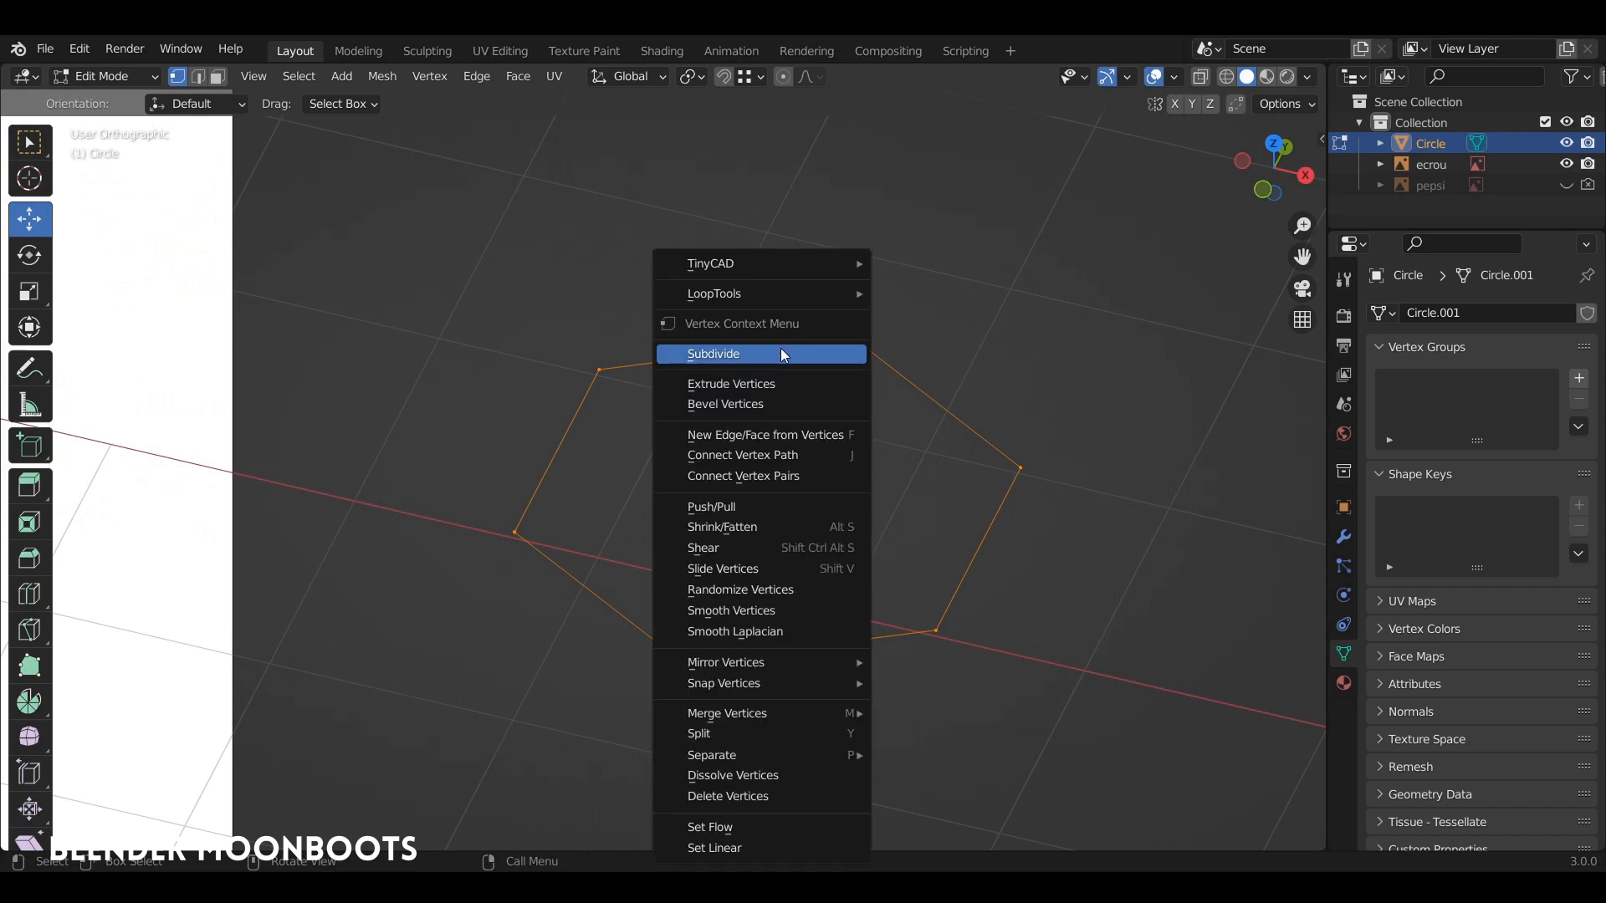
click(782, 354)
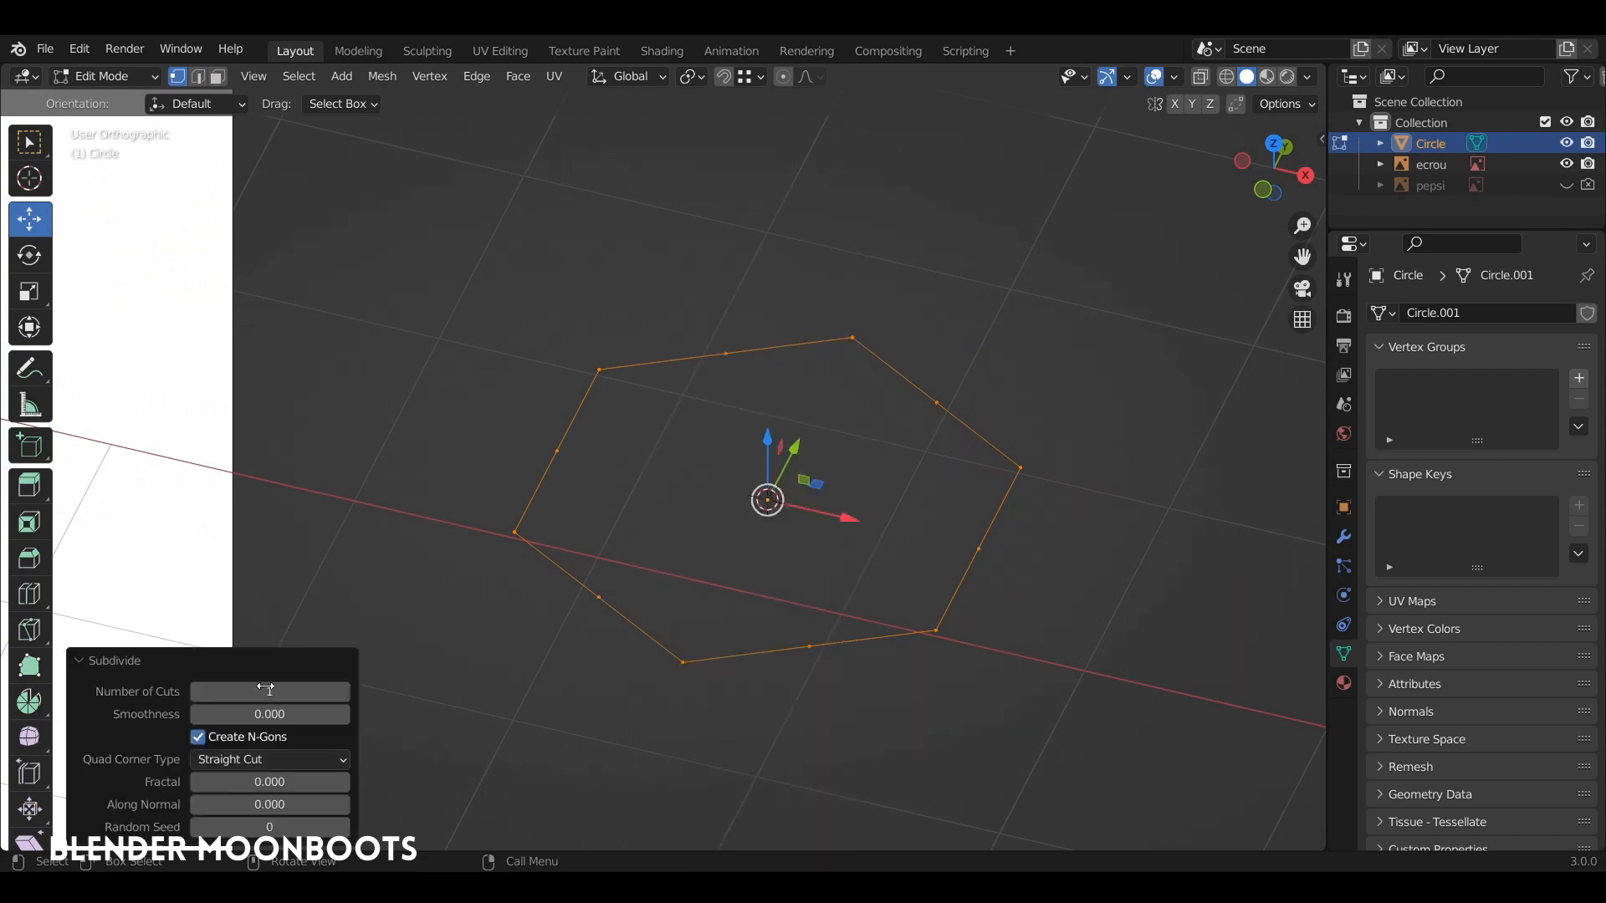
click(343, 690)
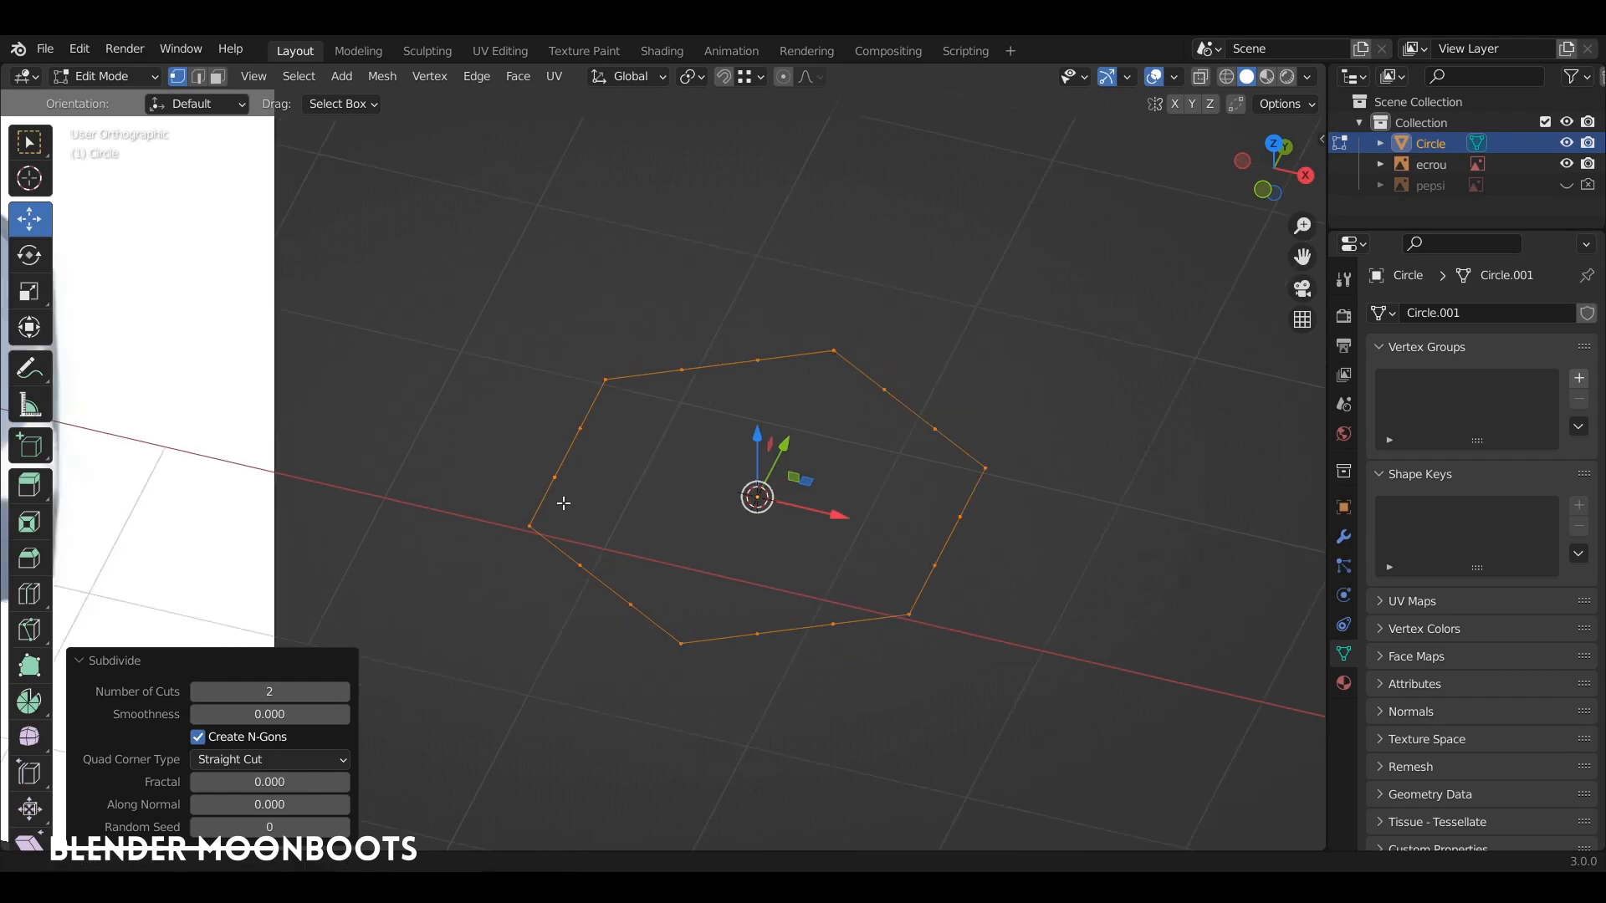
- Extrude the hexagon outline in place and scale the new loop inward to 0.703
scroll(563, 503, down, 3)
shift+middle_drag(653, 537, 945, 481)
shift+middle_drag(946, 459, 863, 434)
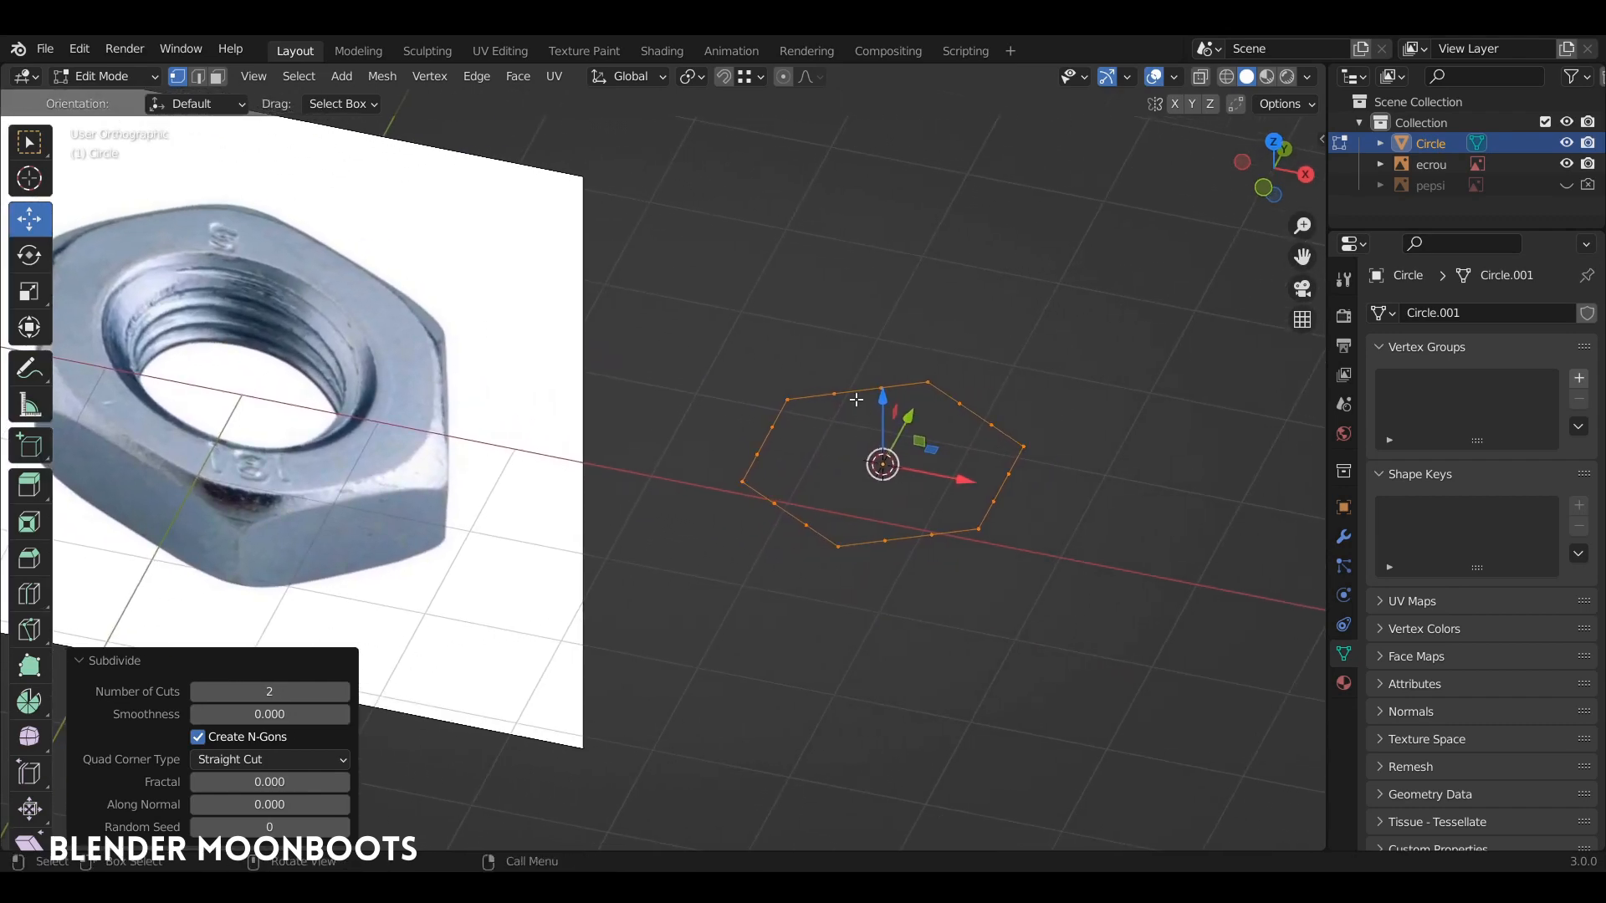
key(e)
right_click(856, 400)
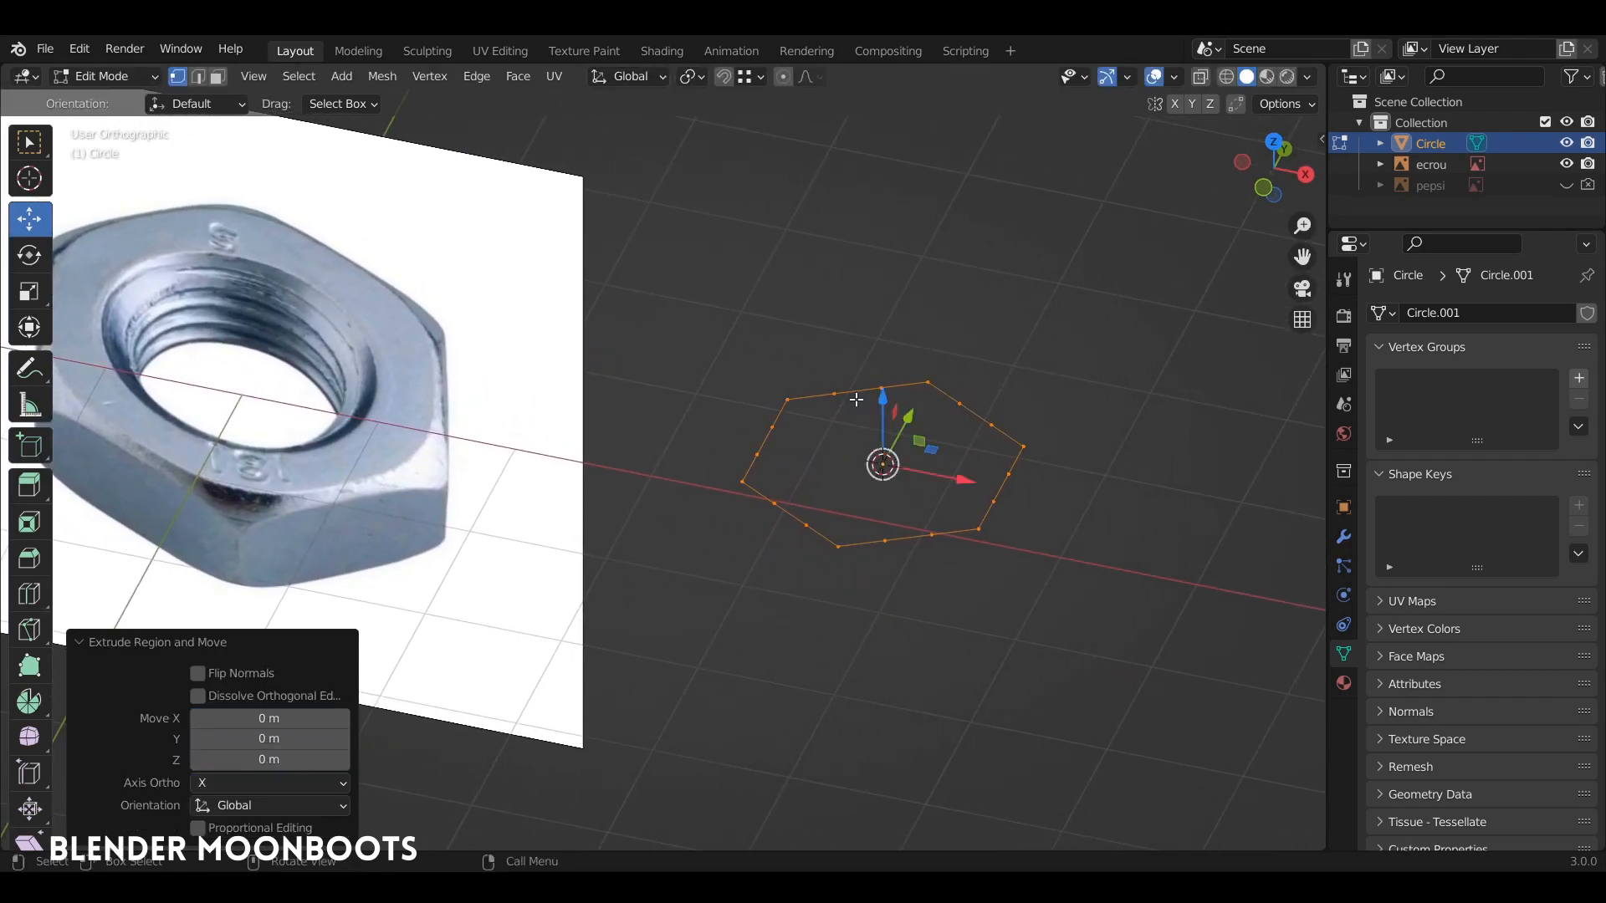
key(s)
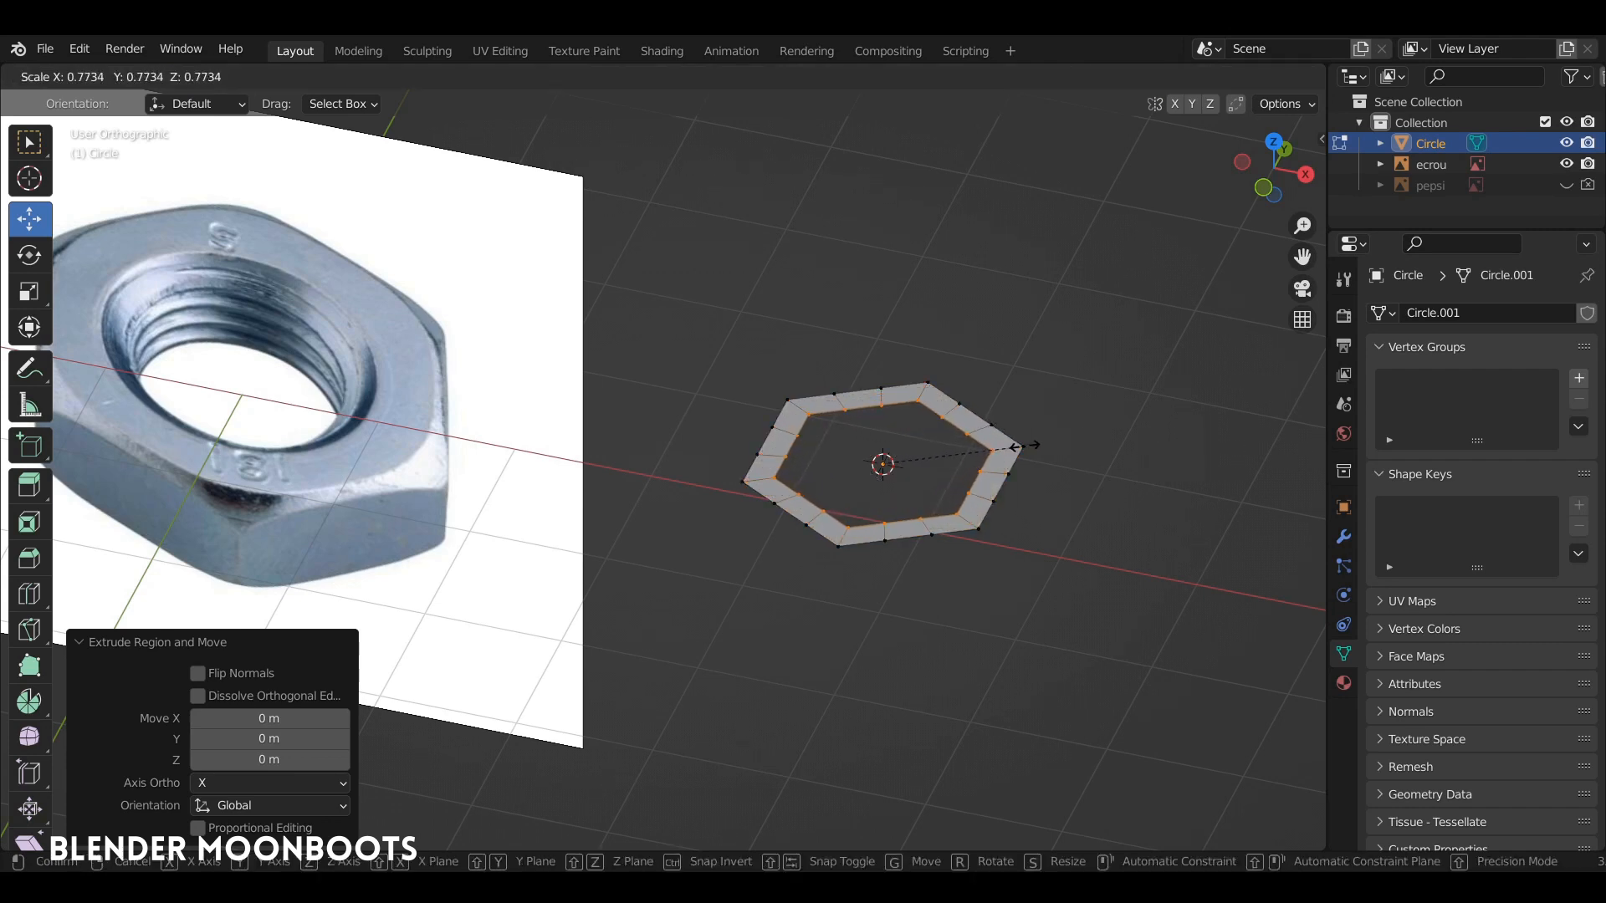
click(1008, 443)
- Turn the inner loop into a circle with LoopTools and scale it up slightly, to about 1.12
right_click(980, 431)
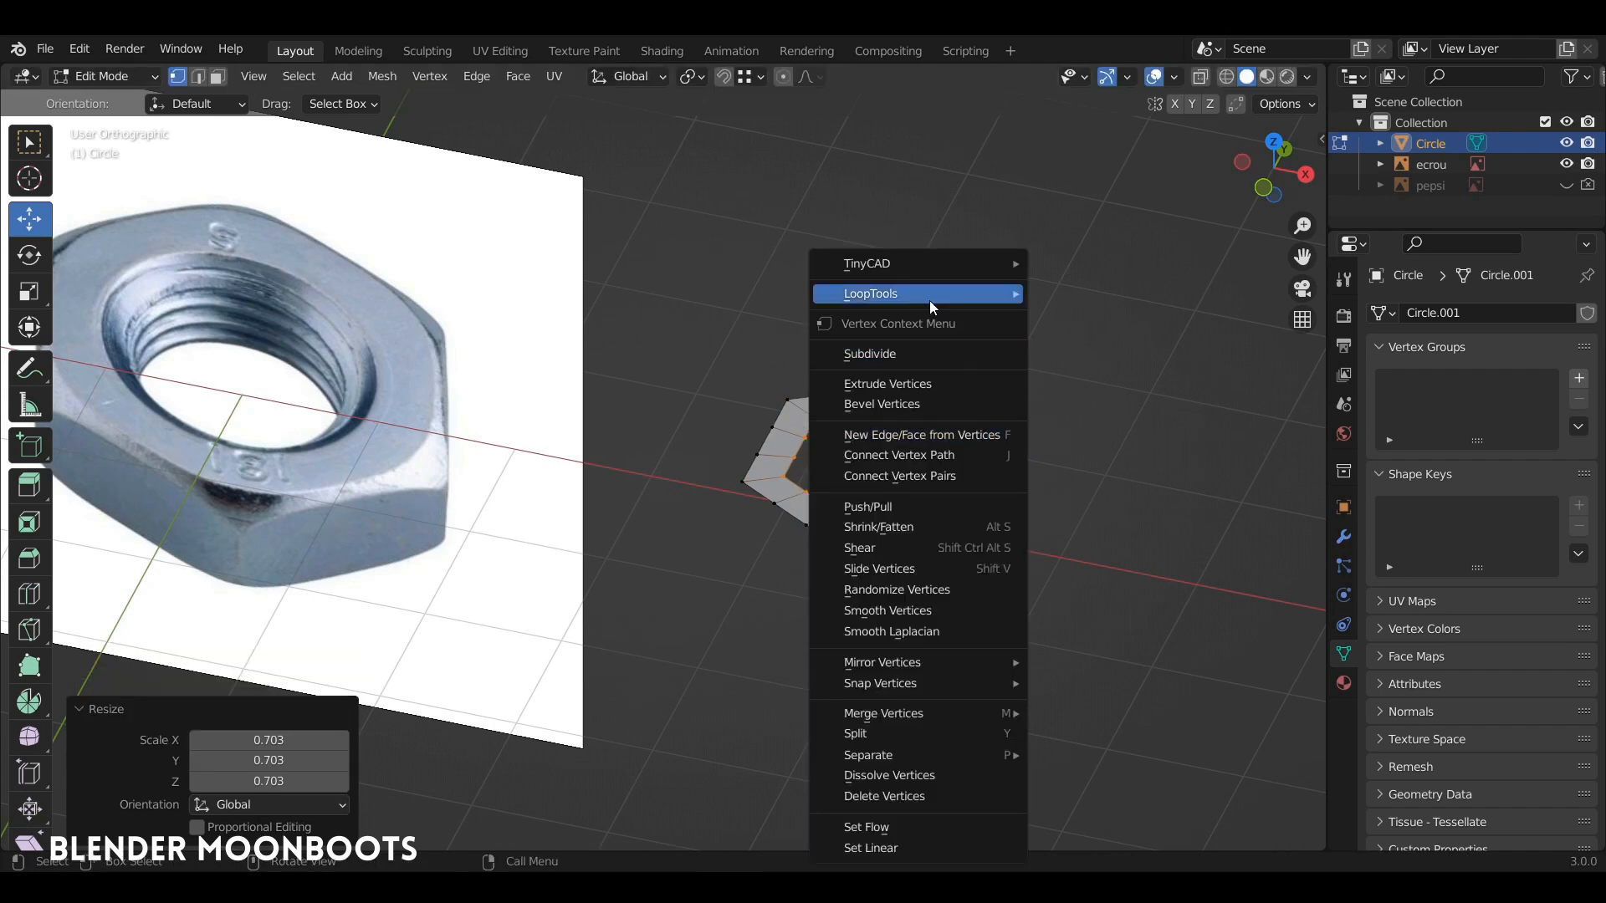
mouse_move(923, 298)
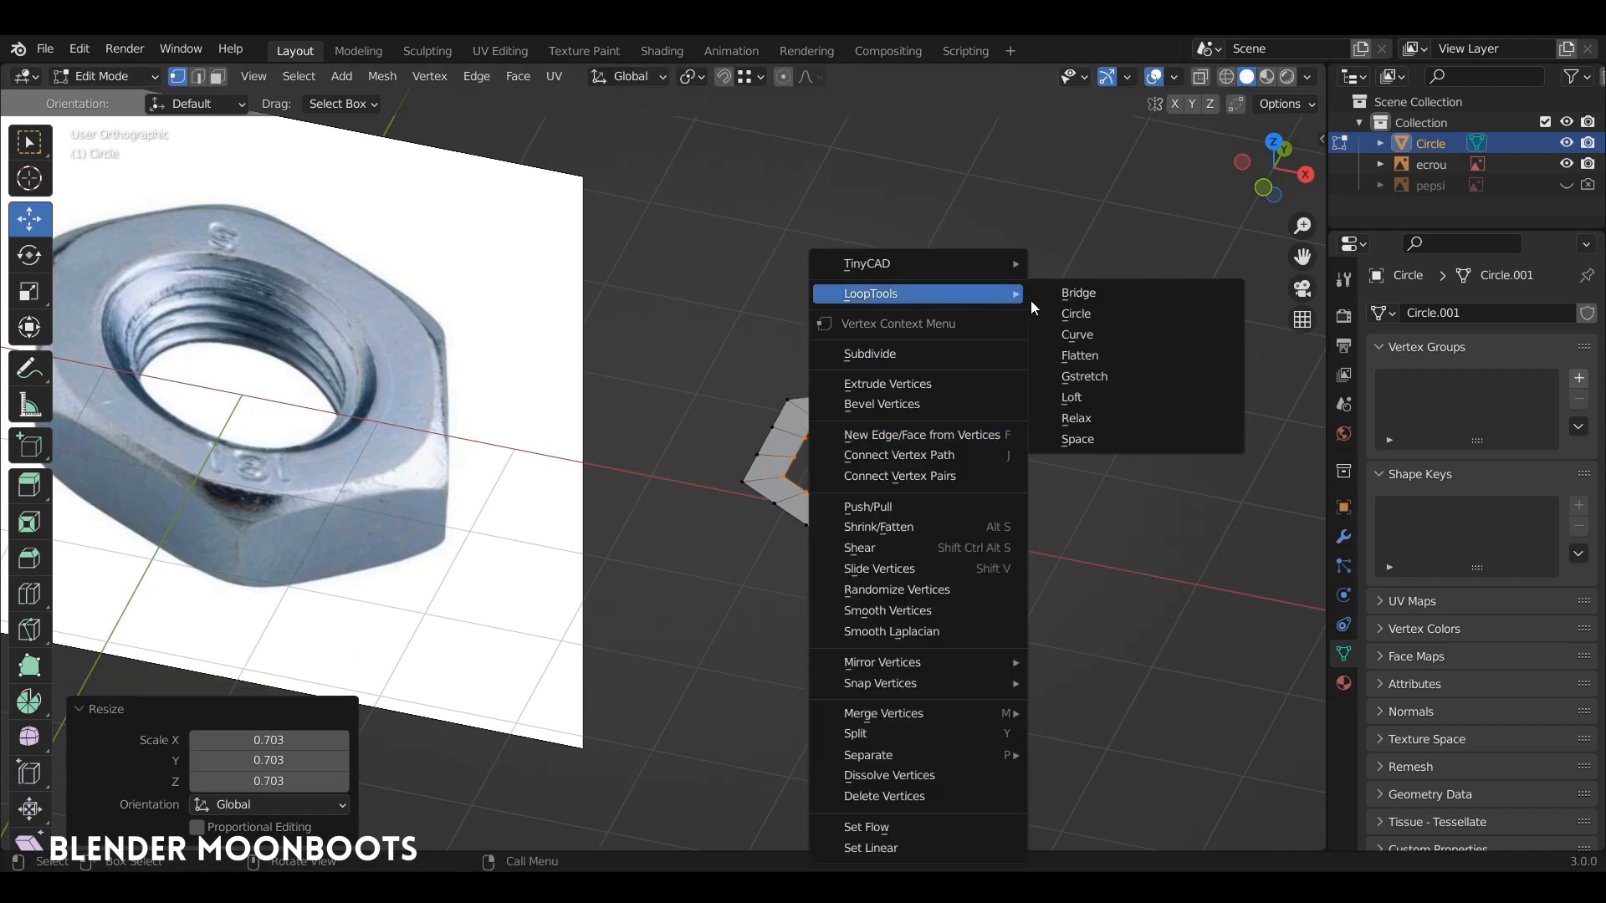
click(1122, 313)
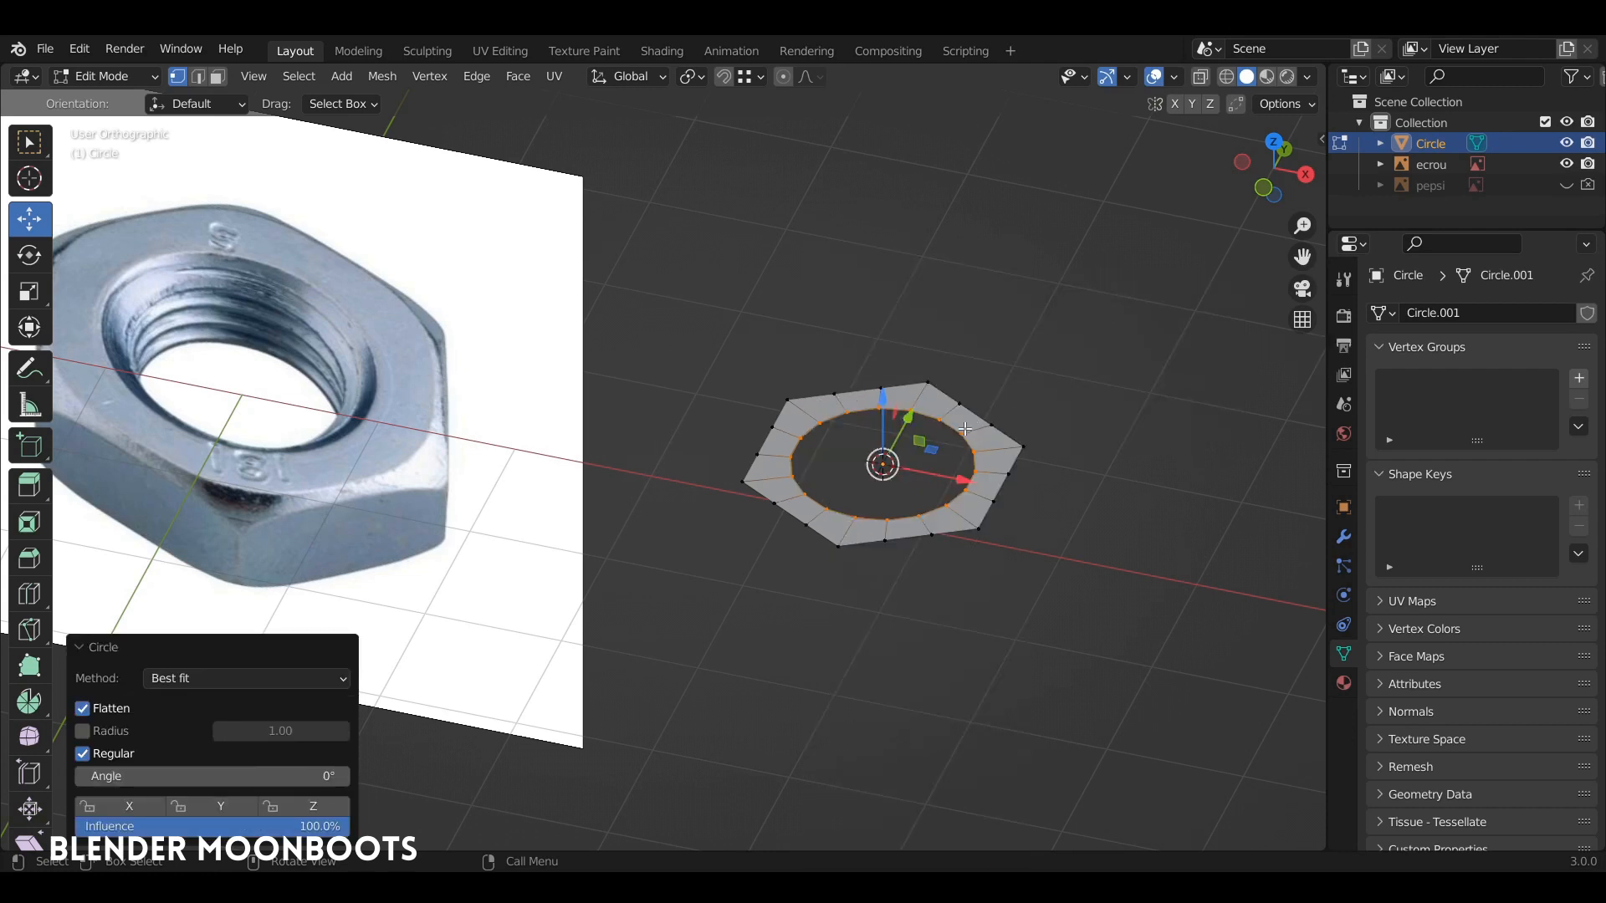
key(s)
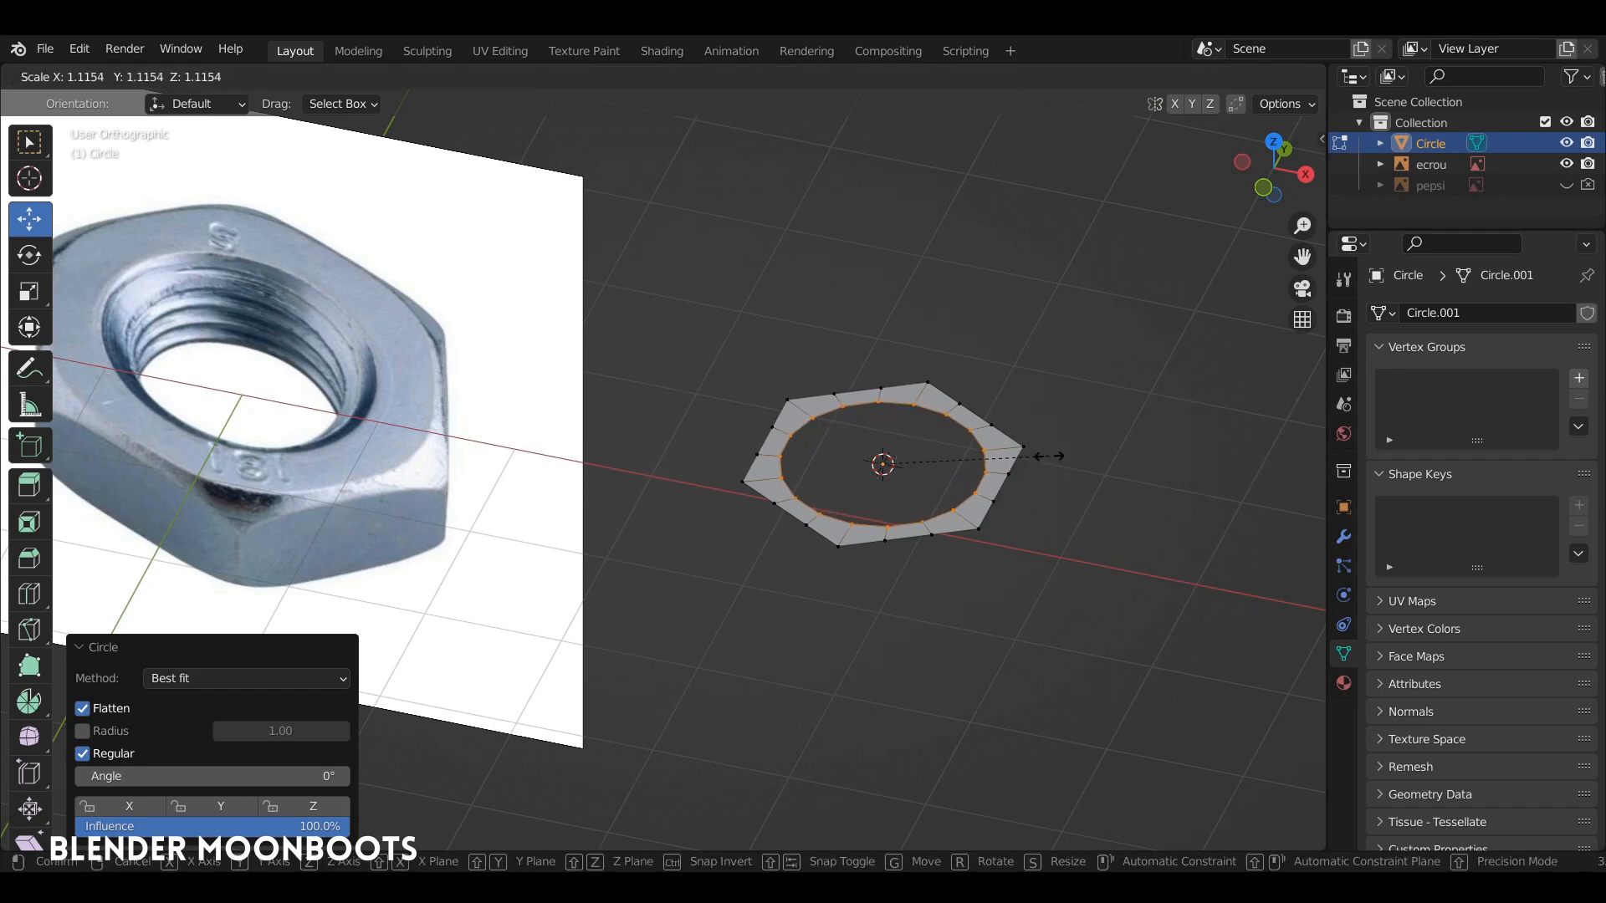
click(1048, 455)
- Extrude the circular loop in place and scale it inward to 0.605 to outline the nut's hole
key(e)
key(Escape)
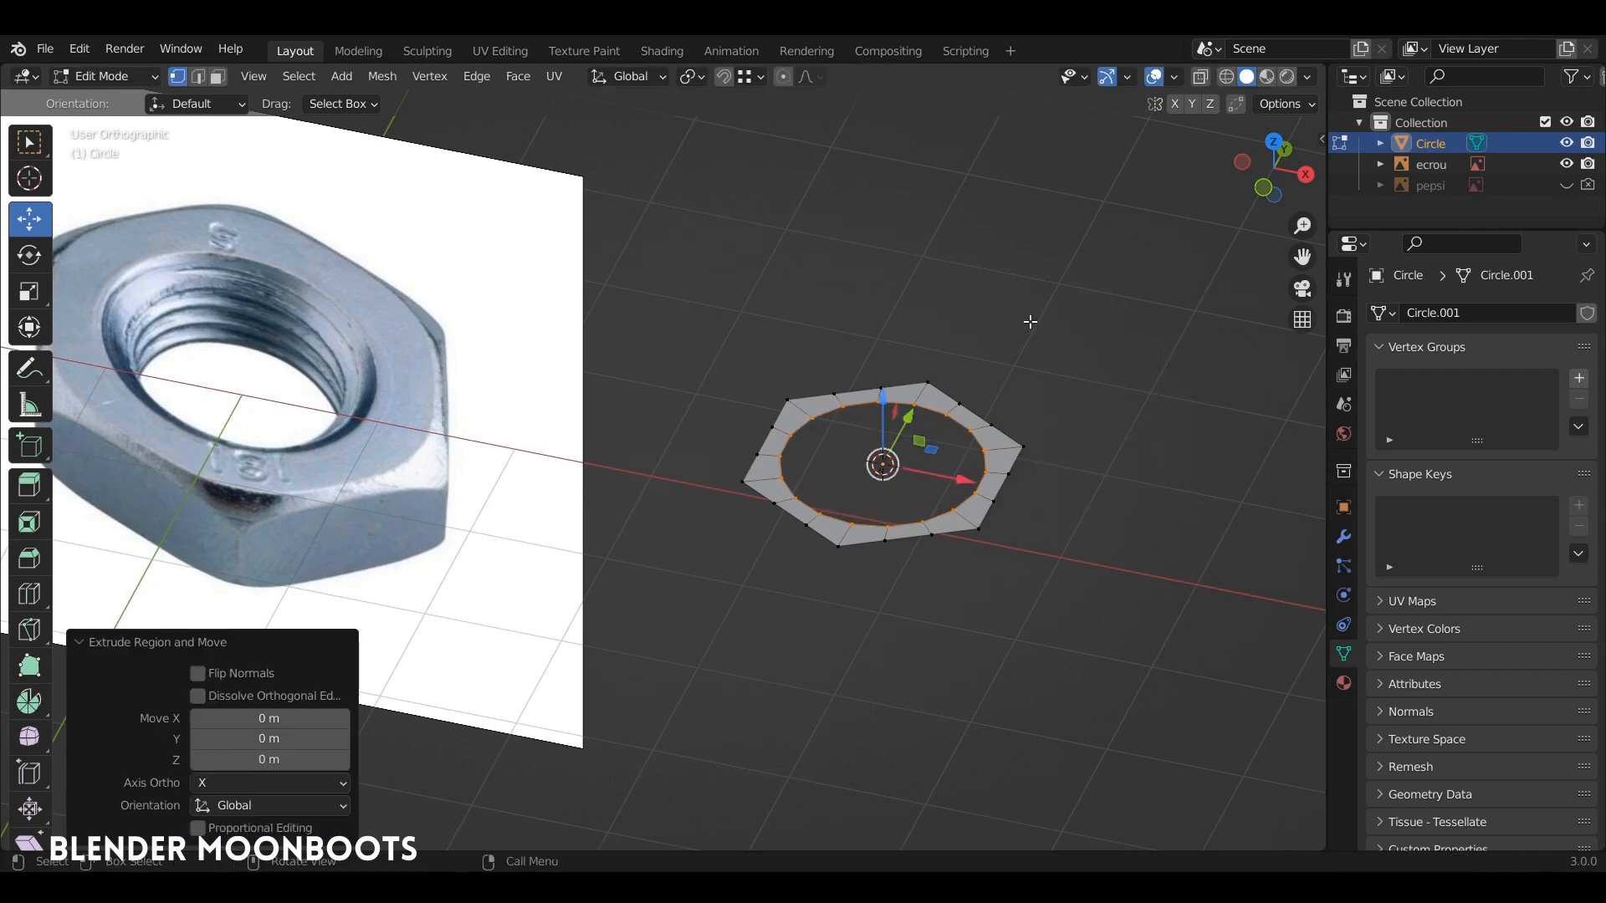
key(s)
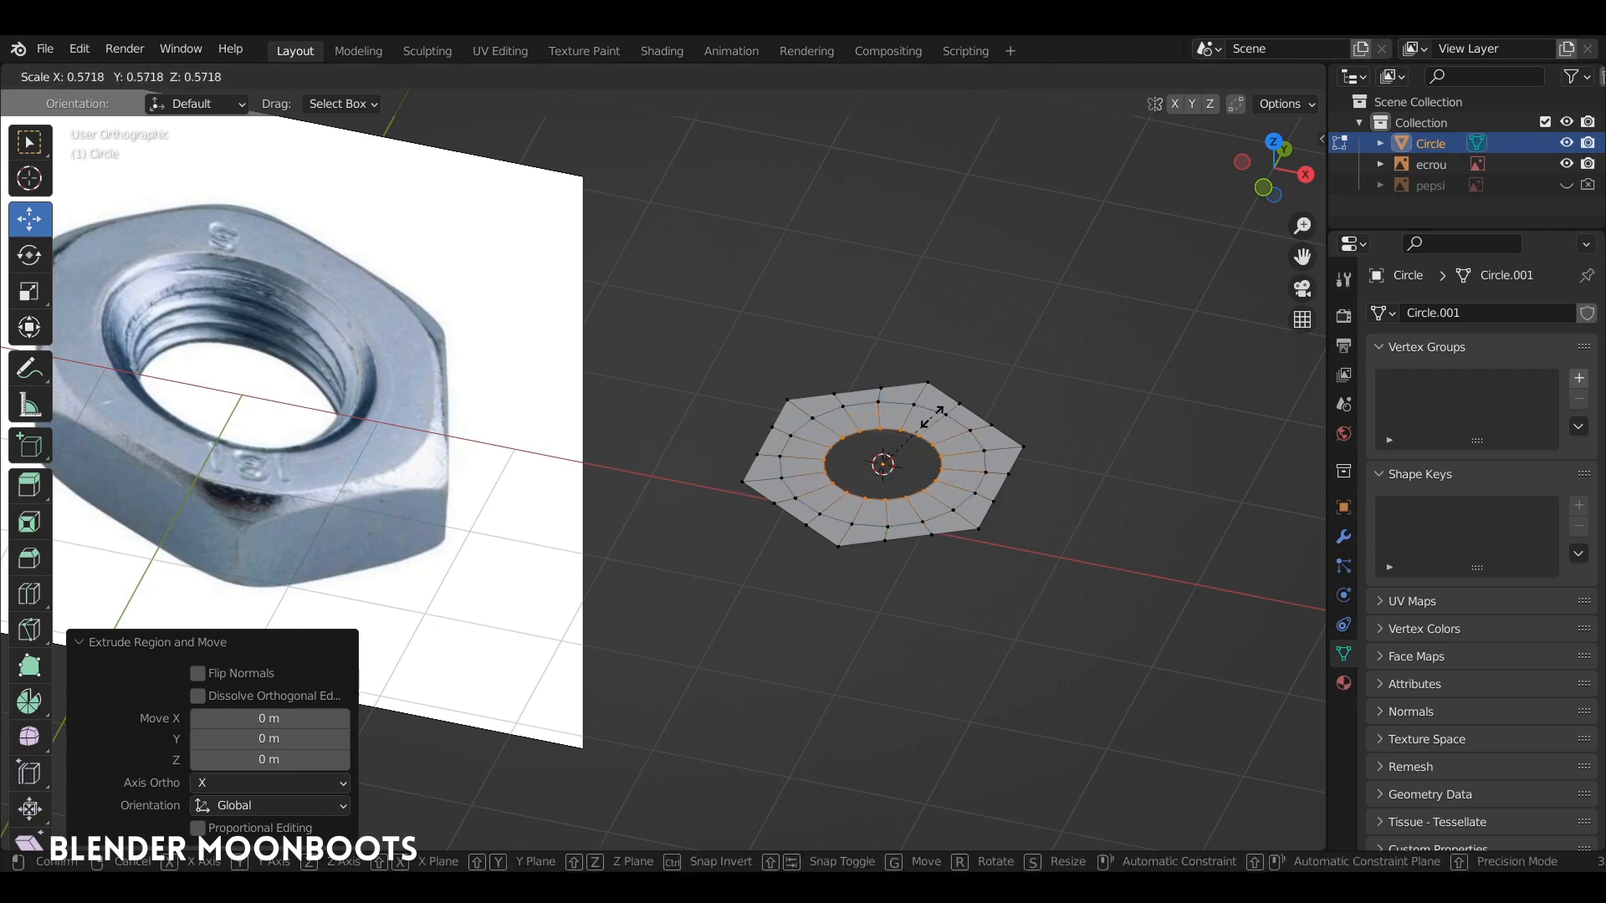
click(938, 416)
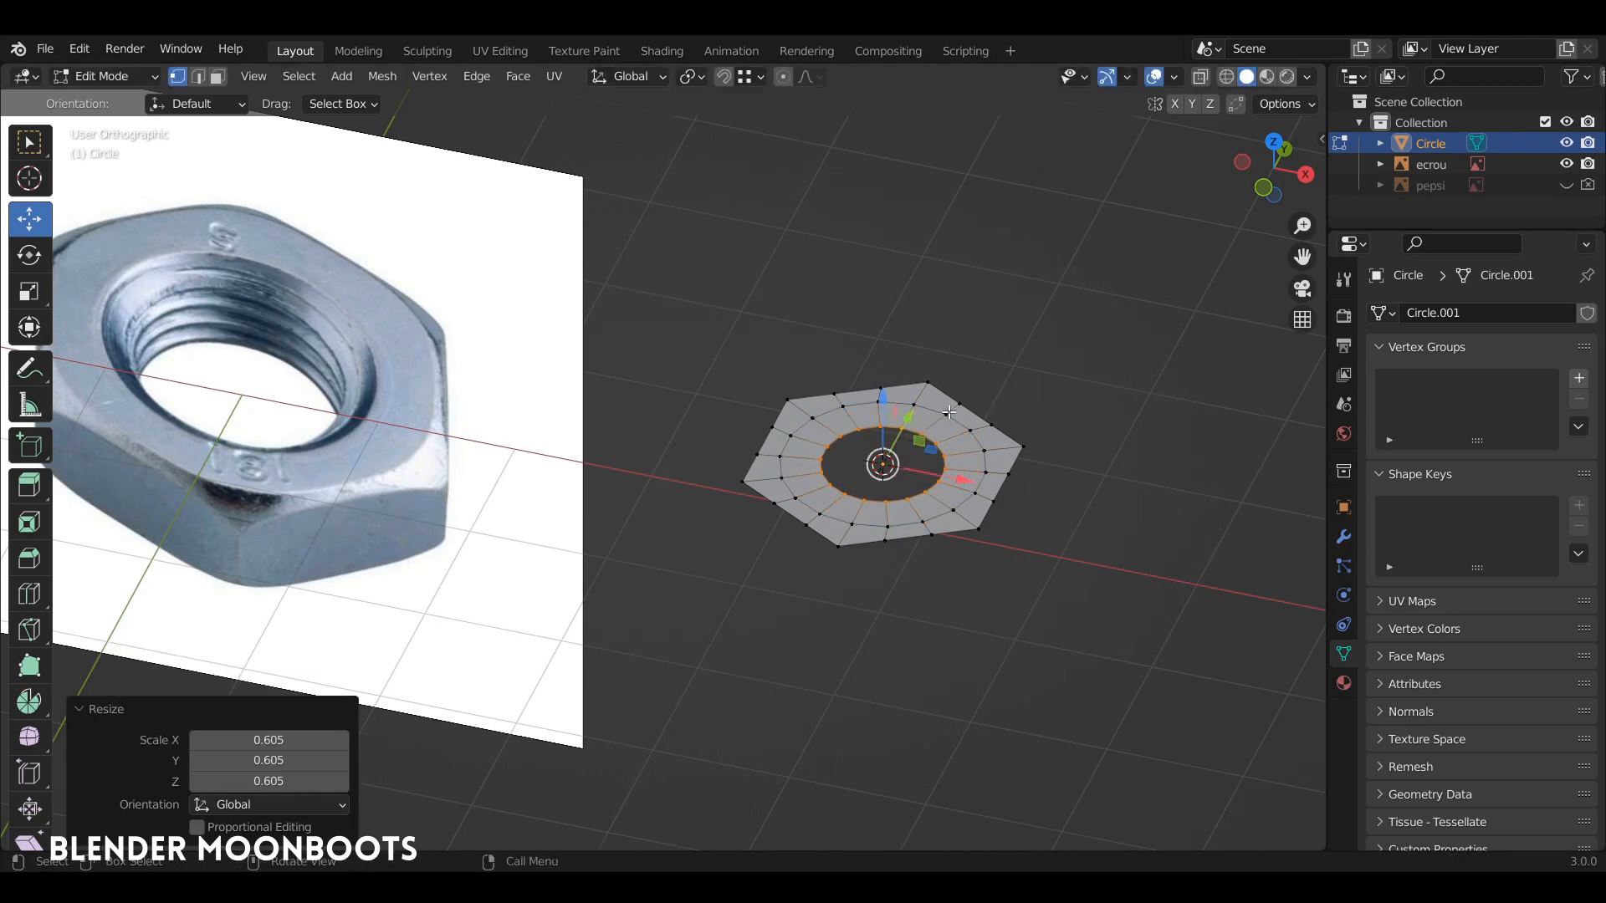
- Select the whole flat mesh and extrude it upward about 0.56 m to give the nut thickness
shift+middle_drag(946, 415, 972, 393)
key(a)
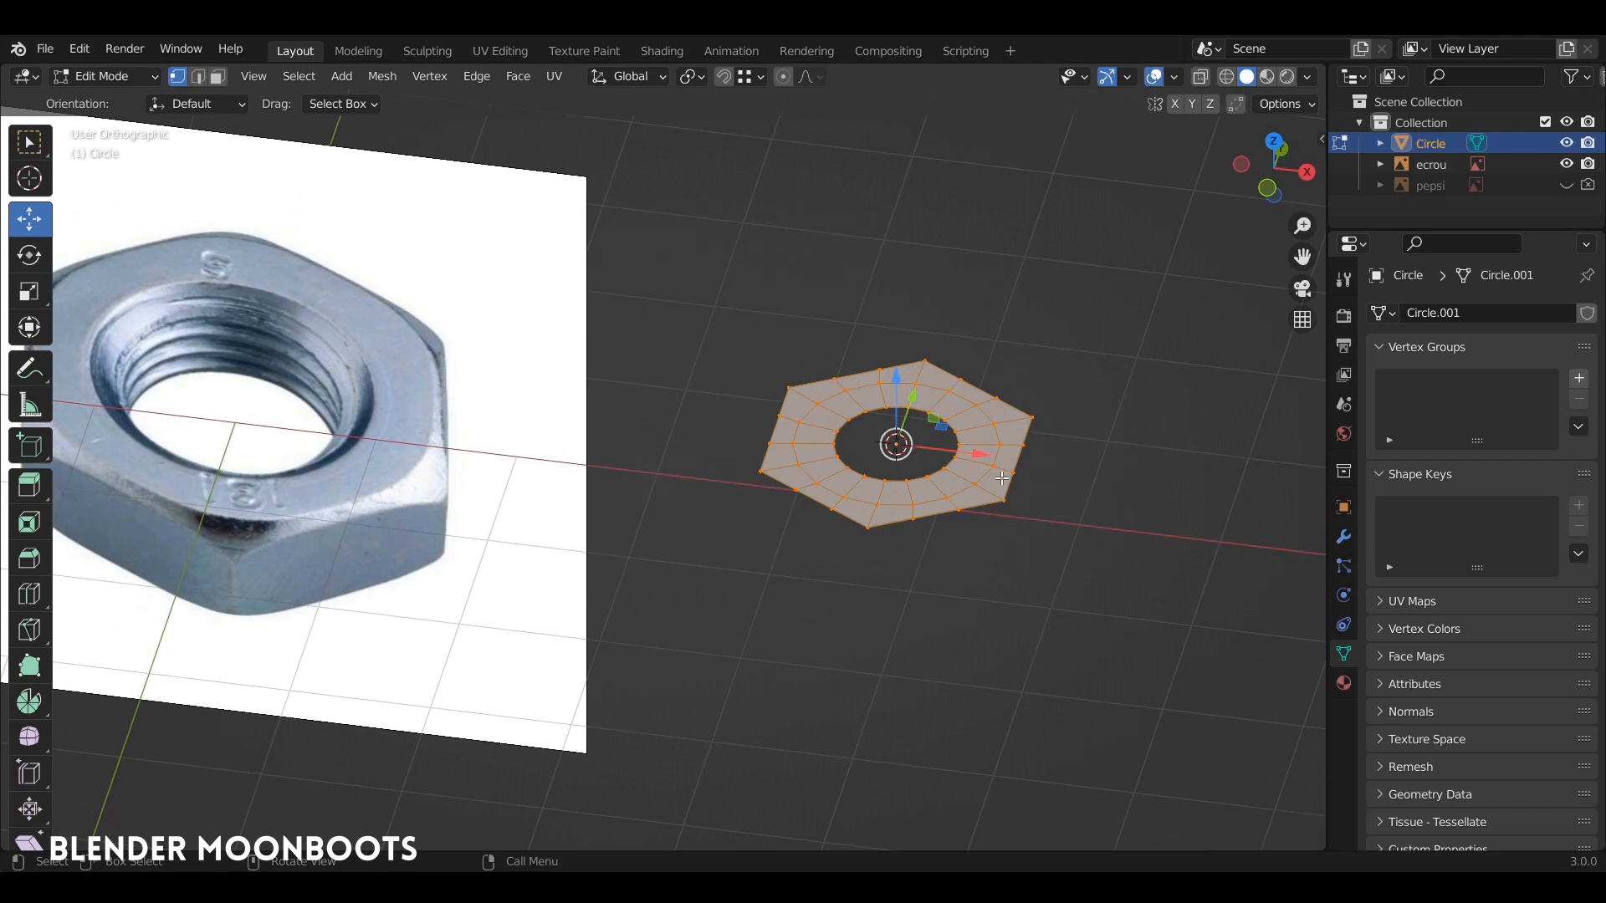
key(e)
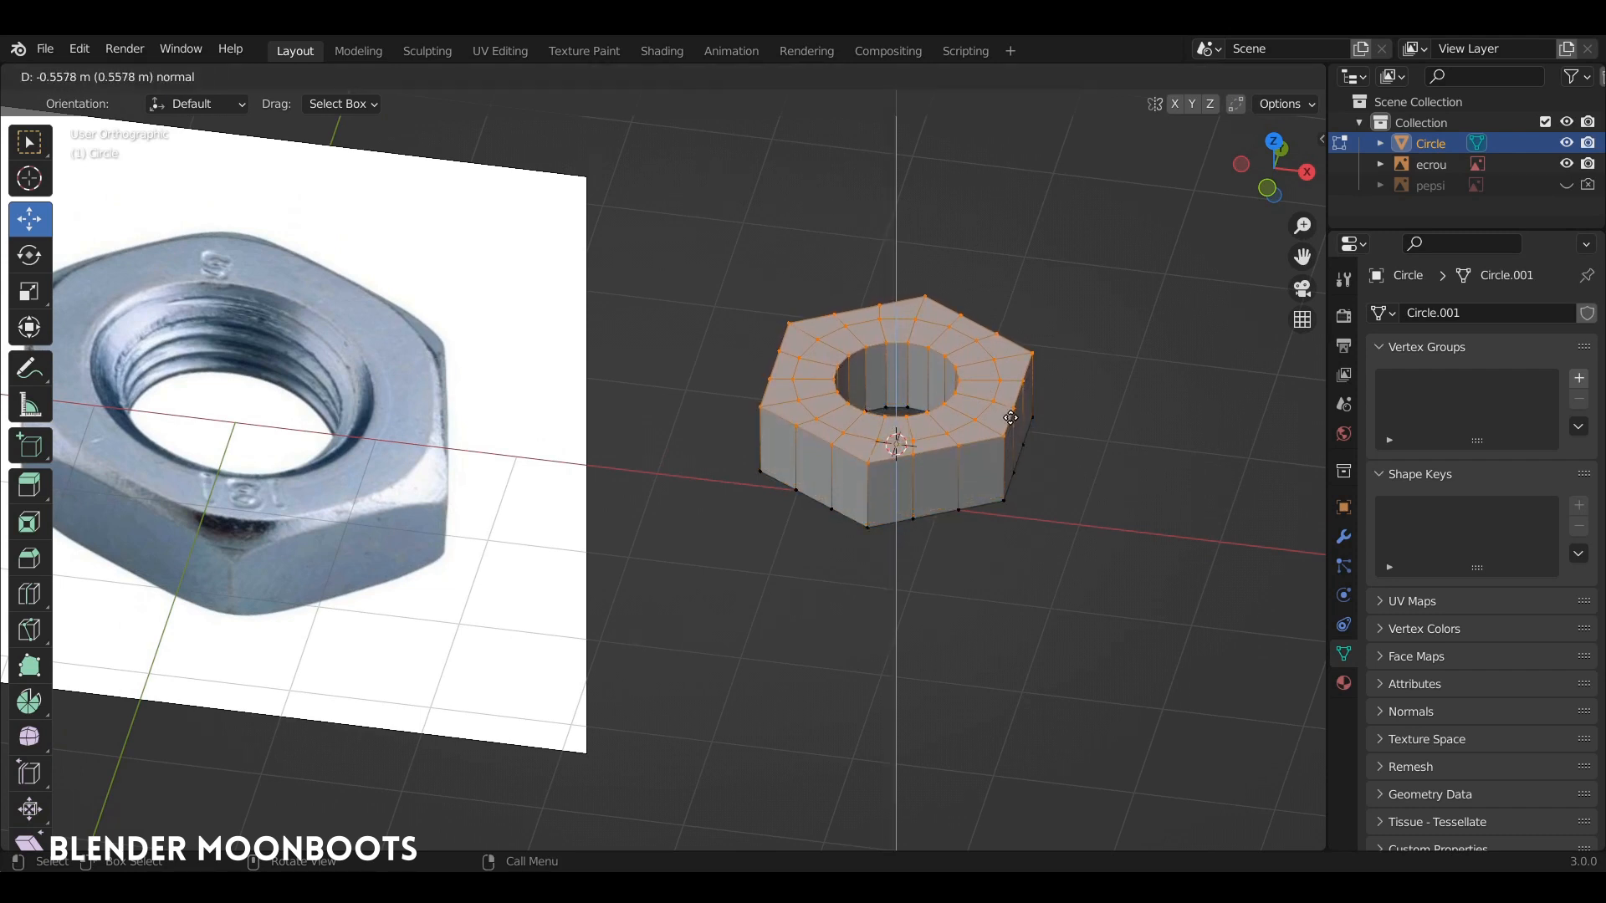
click(1009, 418)
- Shape the top chamfer by raising the two inner loops about 0.133 m, scaling them to 1.161 and lowering them slightly
alt+click(925, 434)
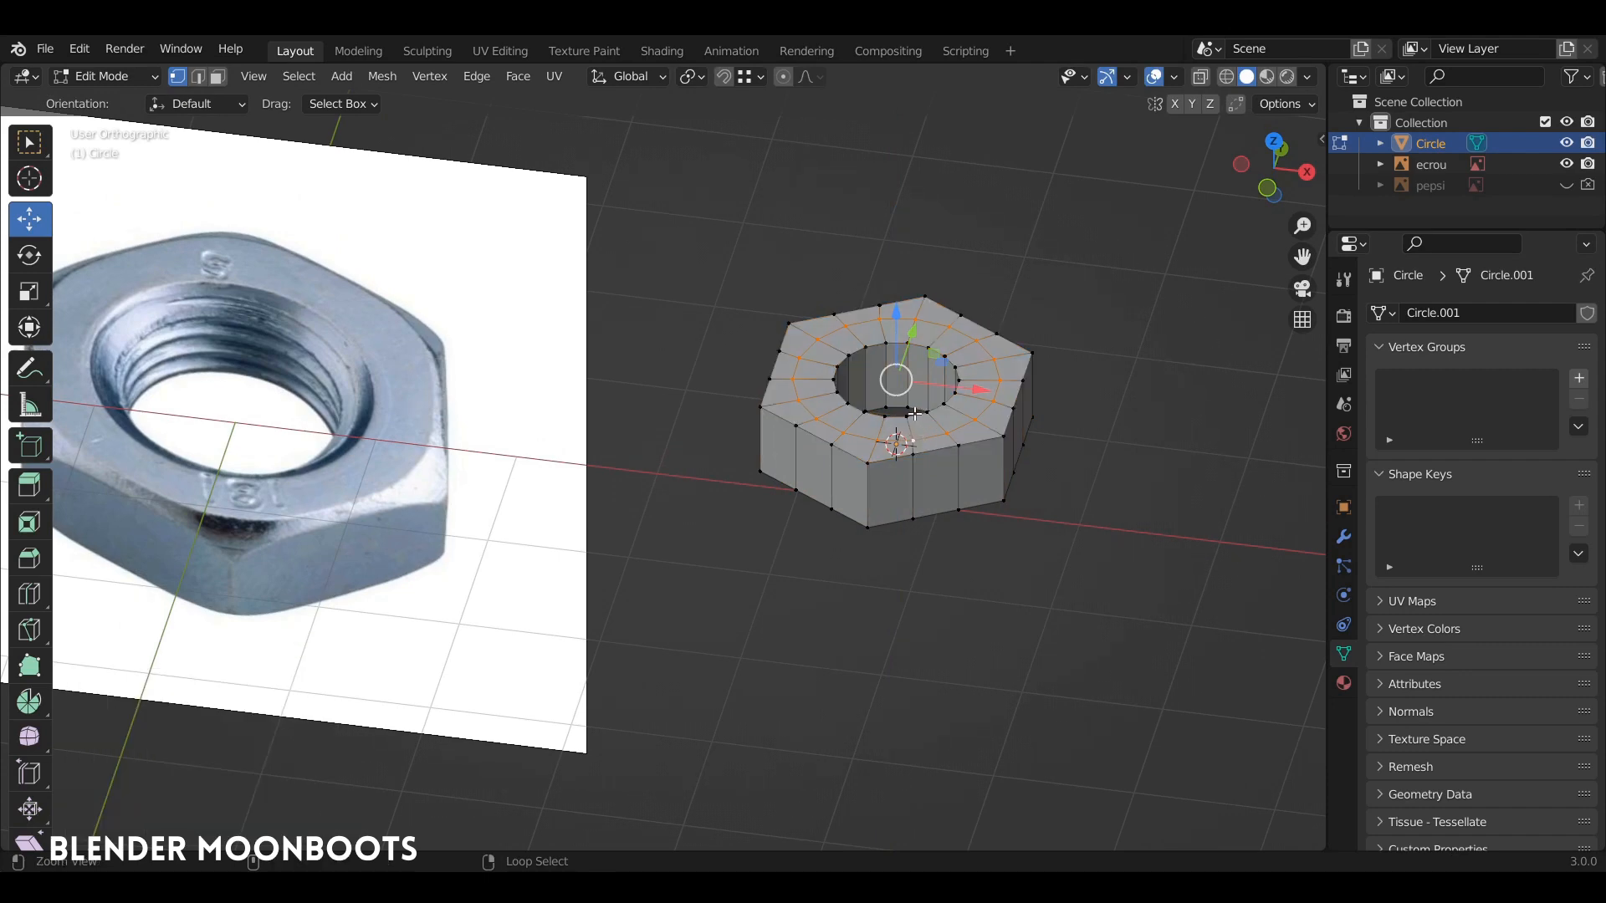
middle_drag(935, 411, 905, 318)
drag(903, 299, 907, 283)
mouse_move(930, 336)
middle_down()
mouse_move(917, 272)
mouse_move(927, 362)
mouse_move(931, 326)
middle_up()
key(s)
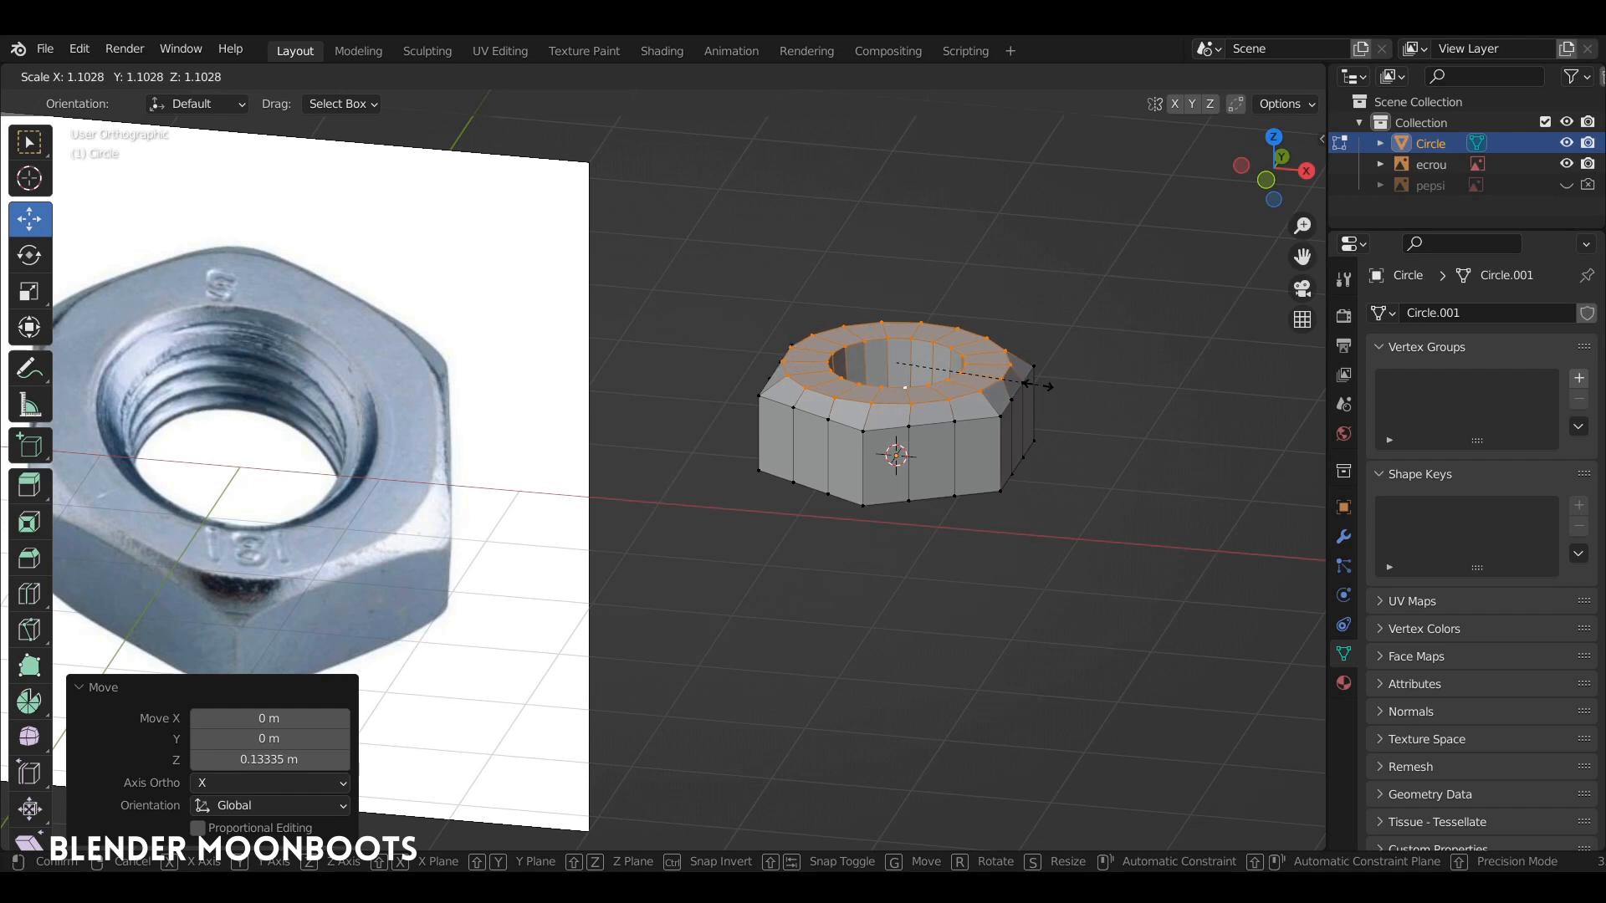
click(1043, 391)
middle_drag(1043, 391, 991, 321)
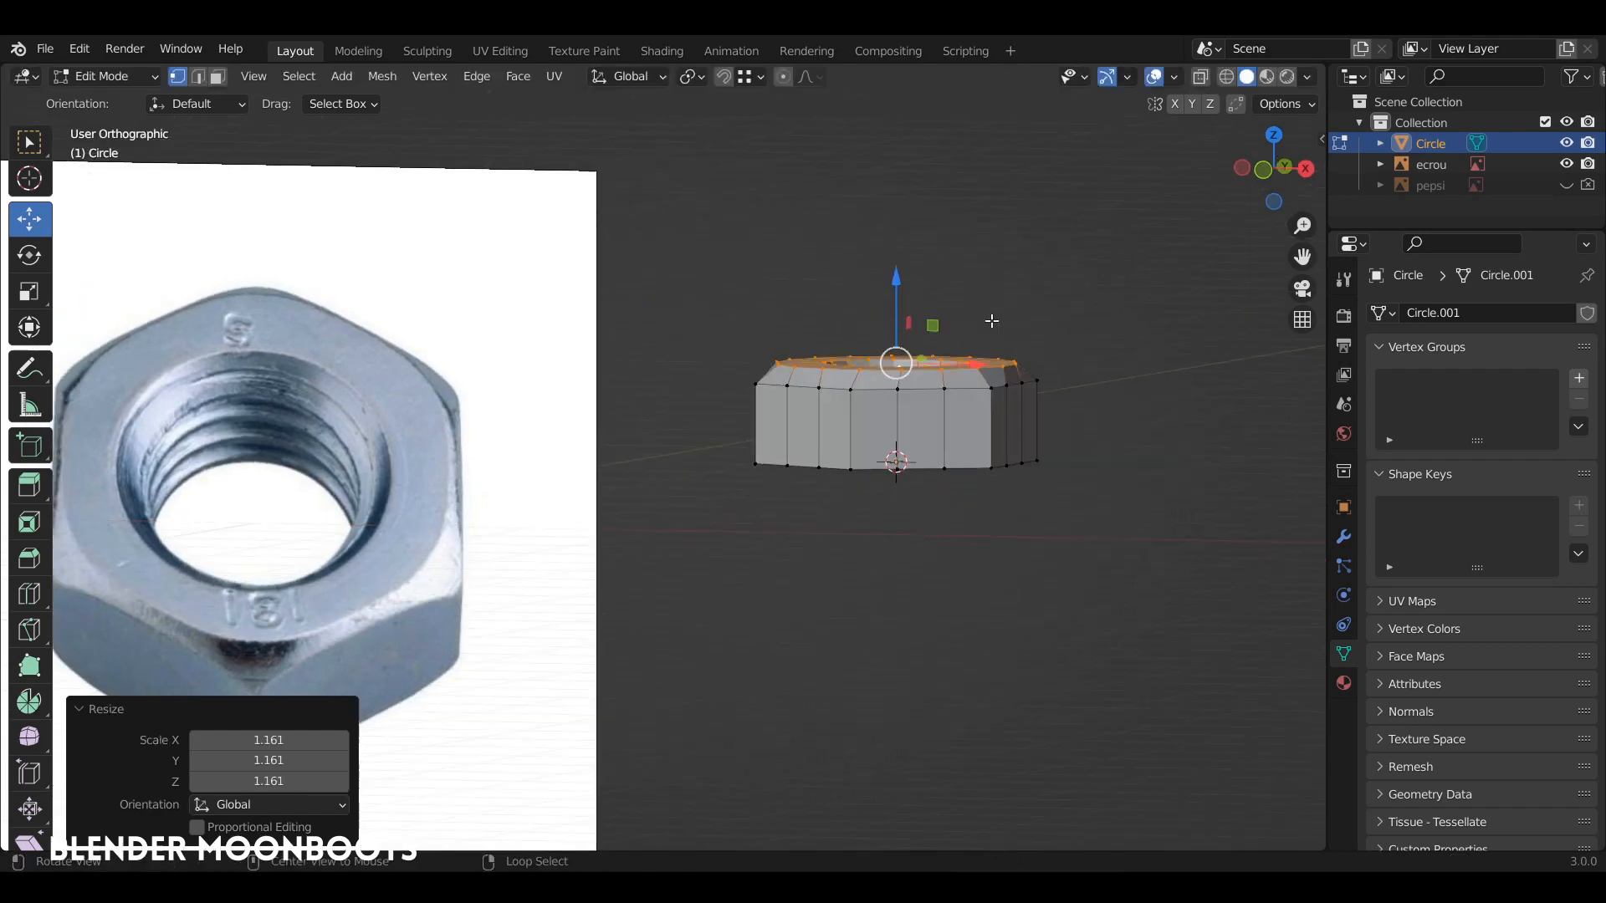
drag(894, 273, 896, 299)
- Select the nut's six upper outer corner vertices, lower them about 0.098 m in Z, and return to Object Mode
middle_drag(895, 298, 840, 526)
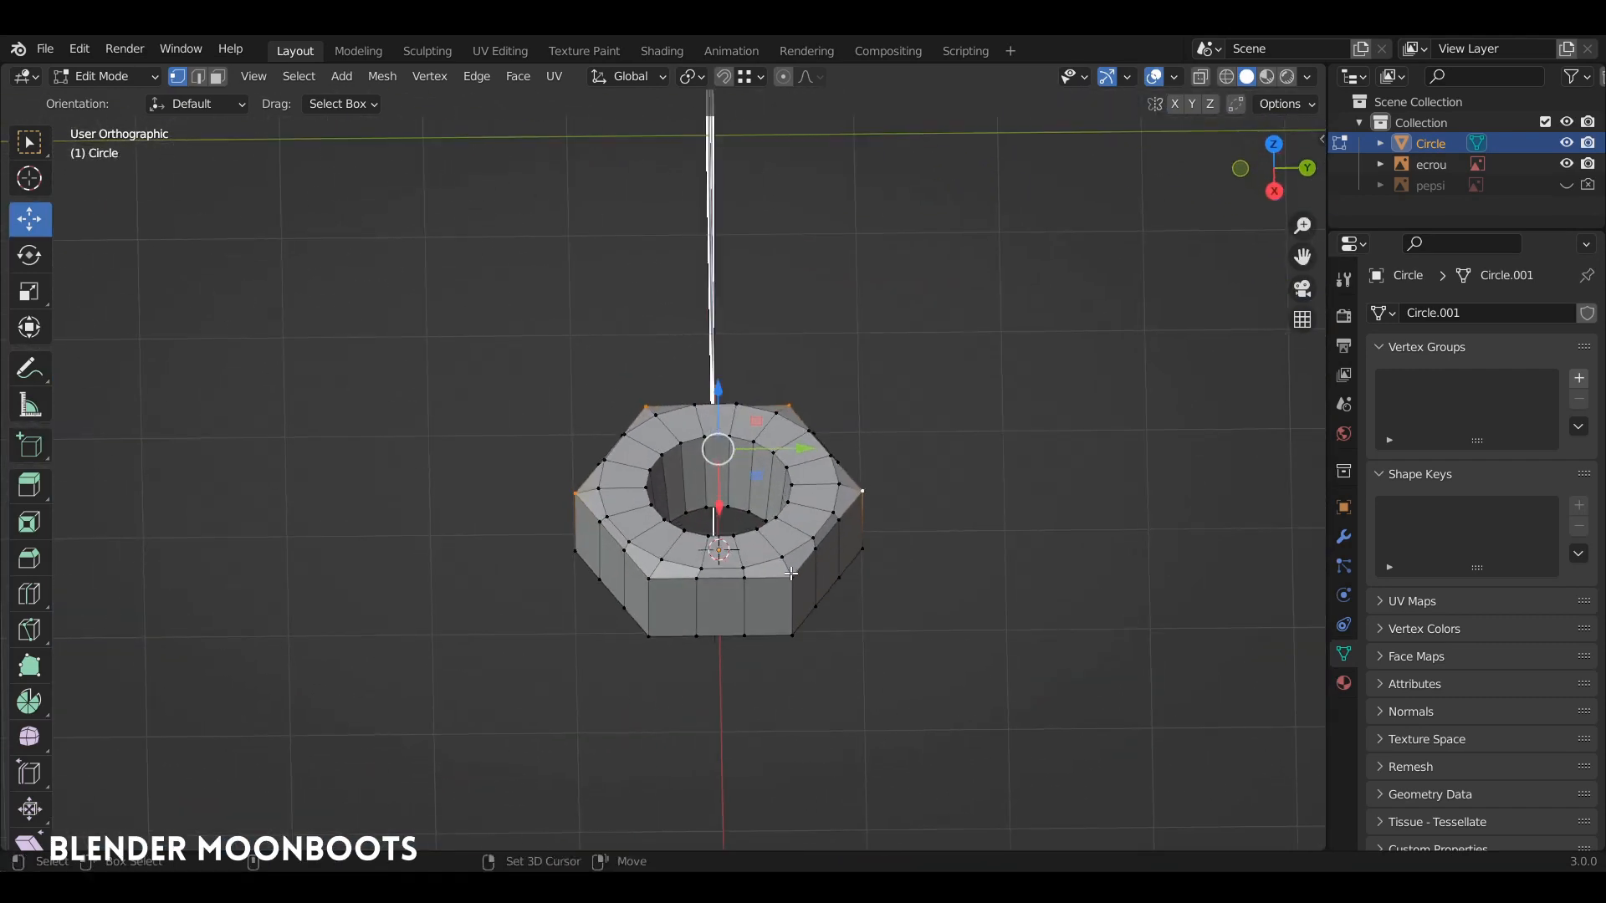
middle_drag(791, 574, 939, 509)
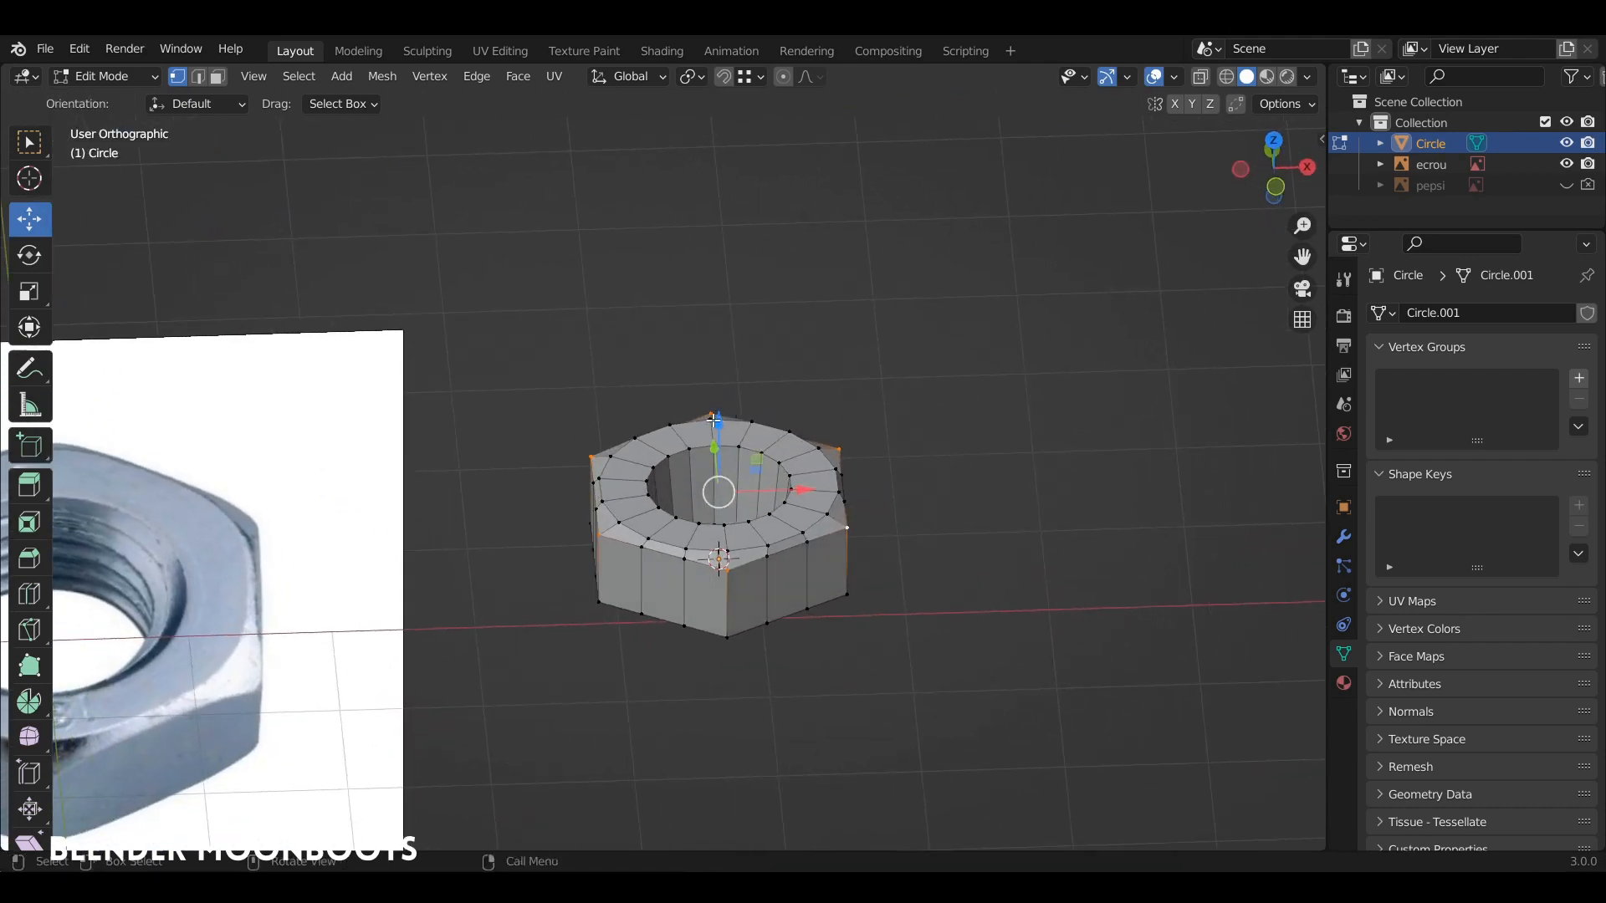
drag(713, 421, 718, 444)
middle_drag(717, 444, 852, 348)
scroll(885, 353, up, 4)
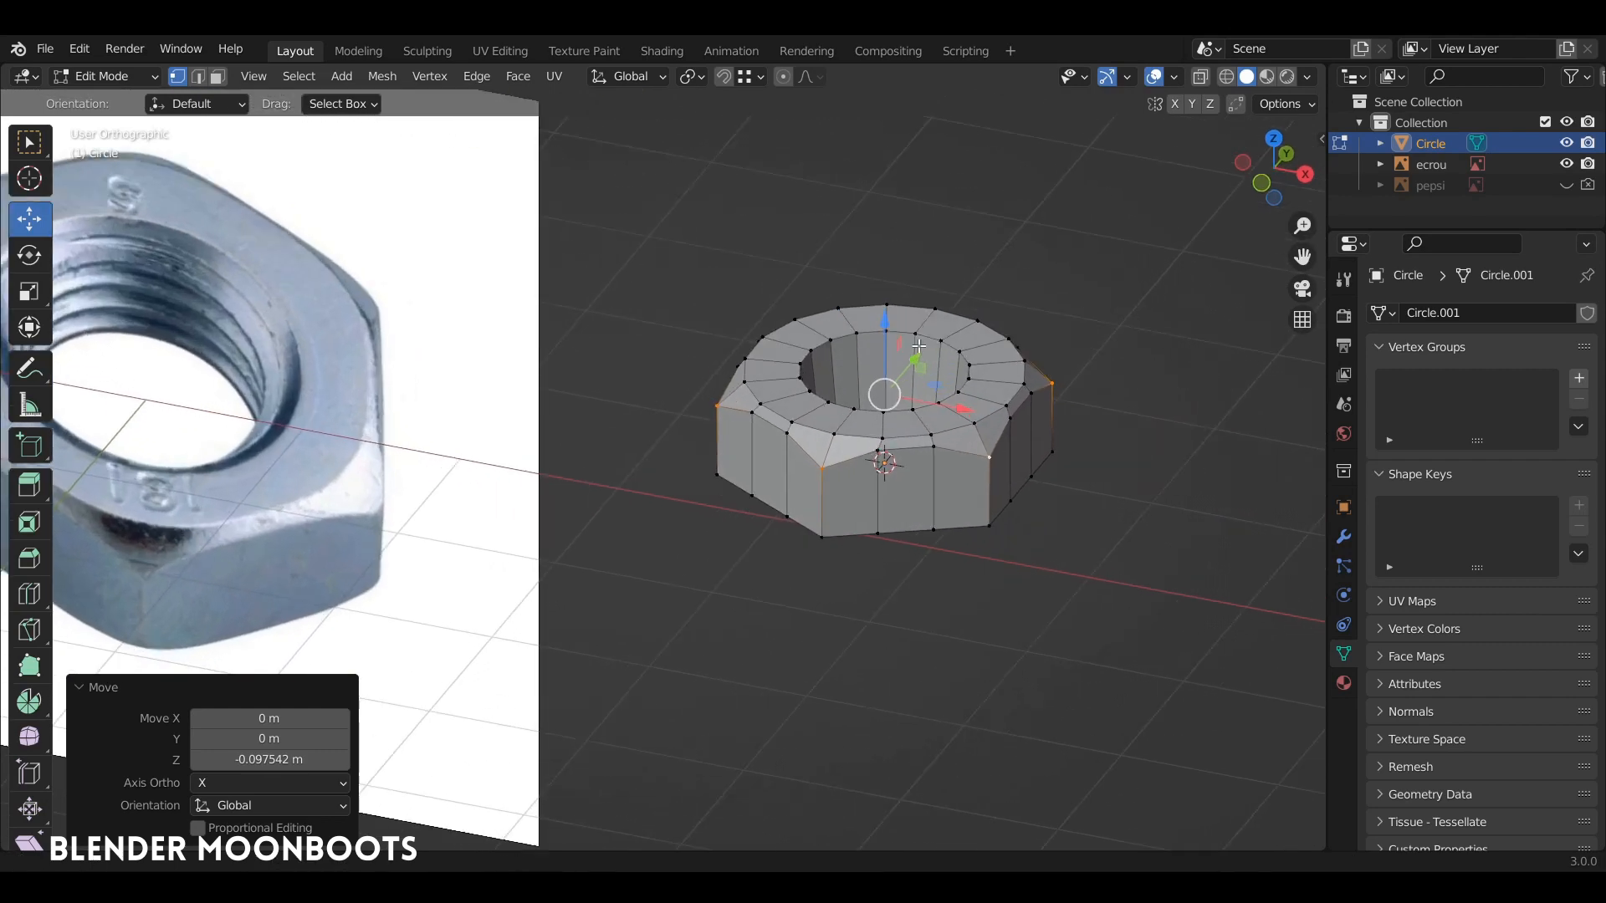
key(Tab)
middle_drag(835, 353, 869, 347)
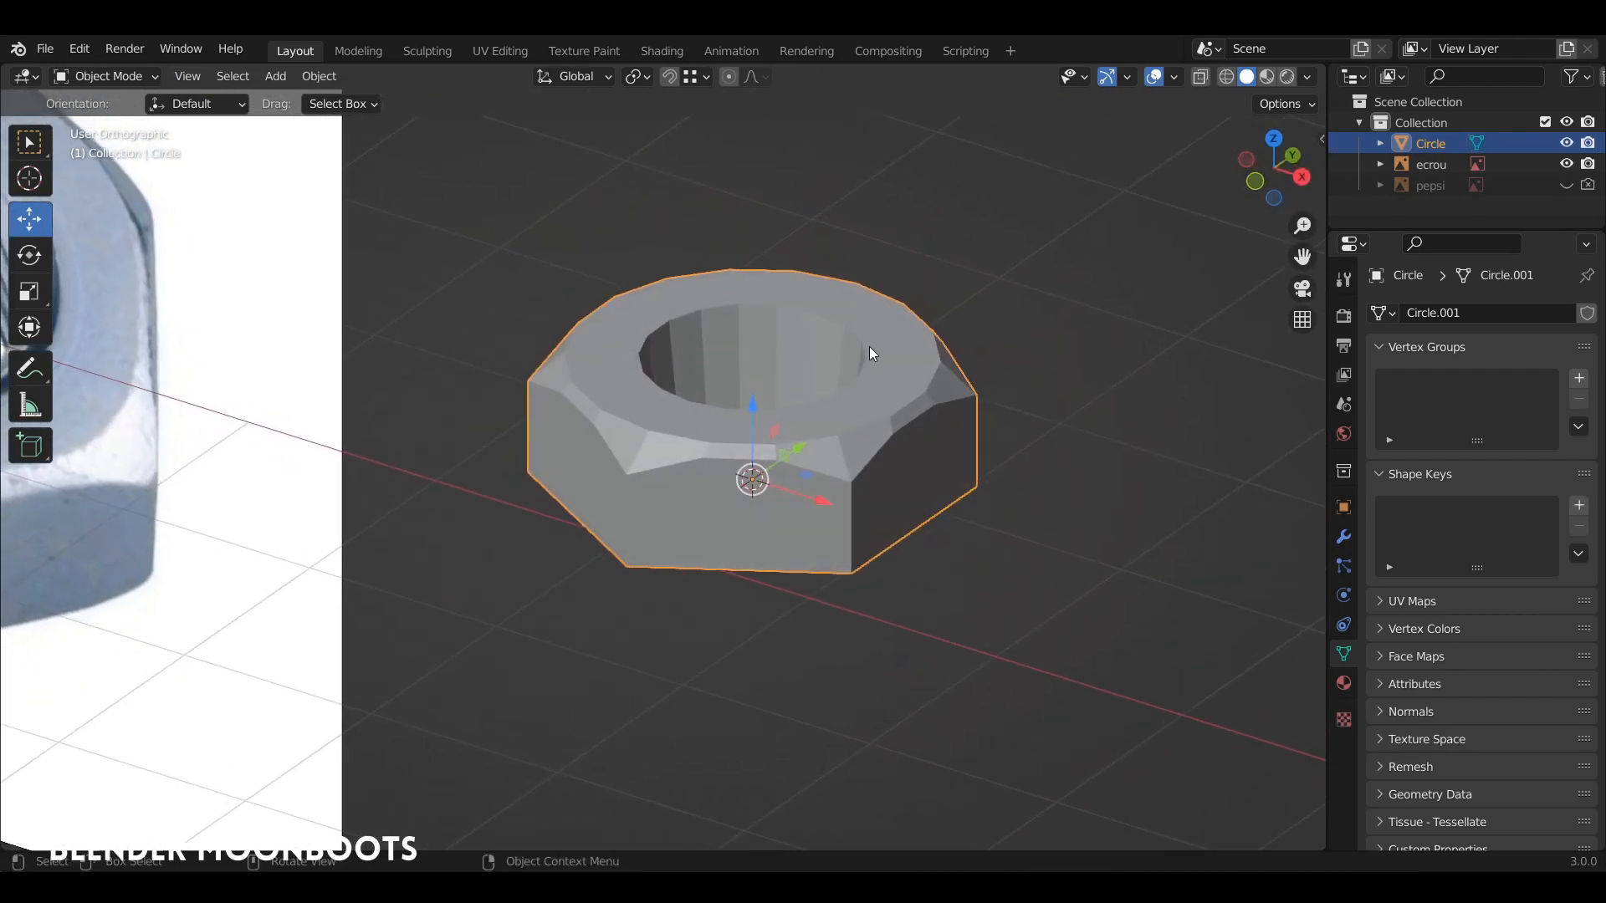
- Add a level 2 Subdivision modifier to the nut and apply Shade Smooth
key(ctrl+2)
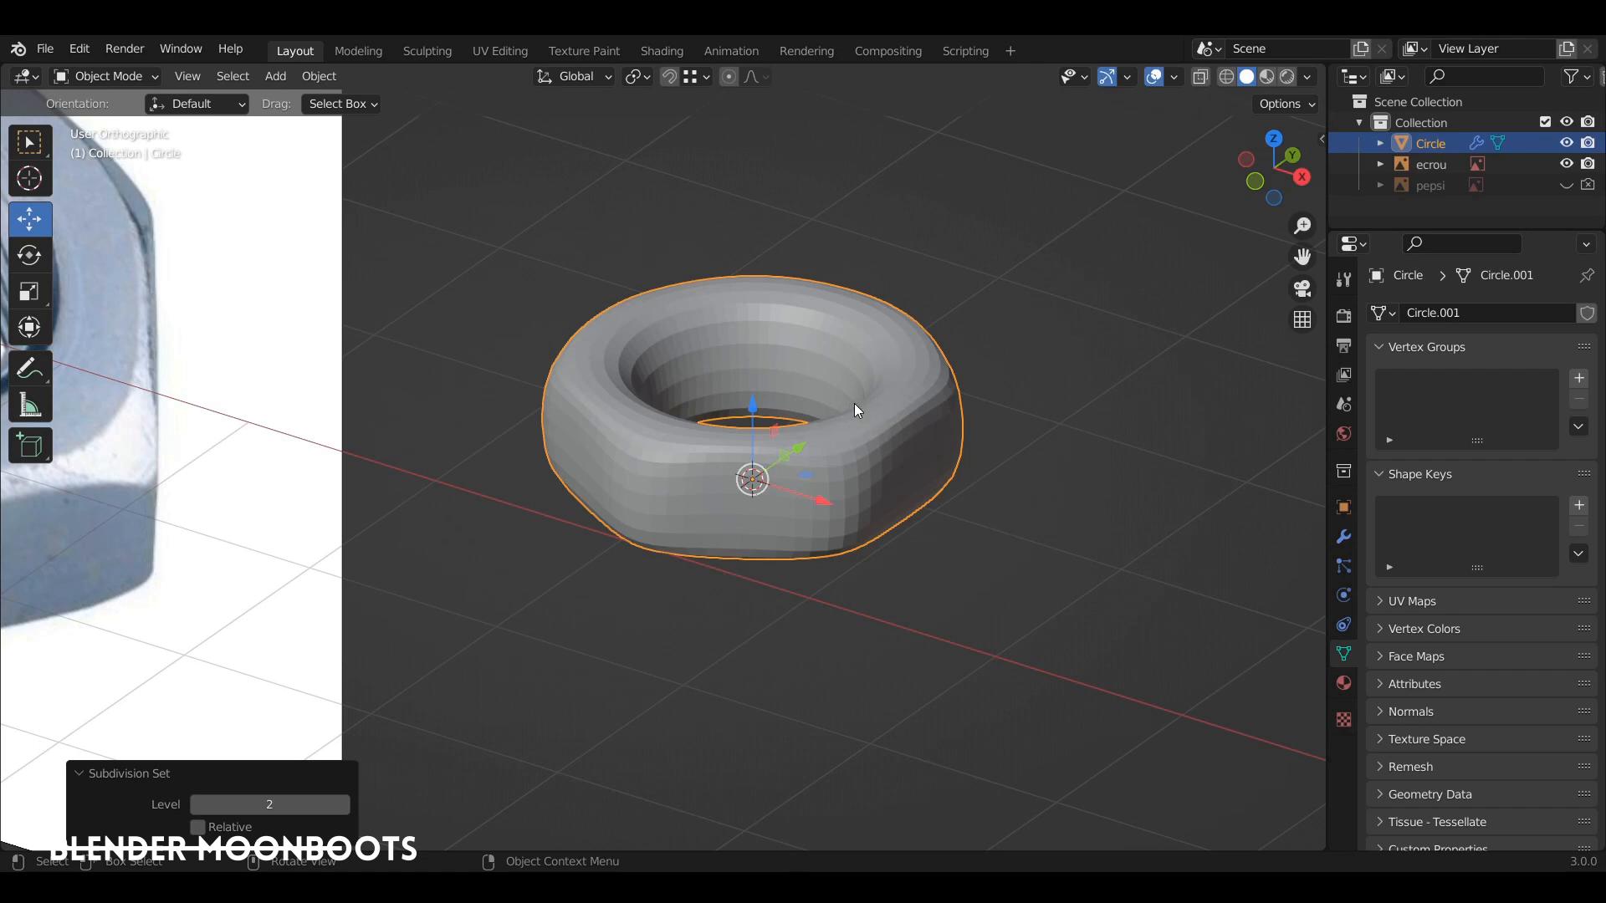
key(Tab)
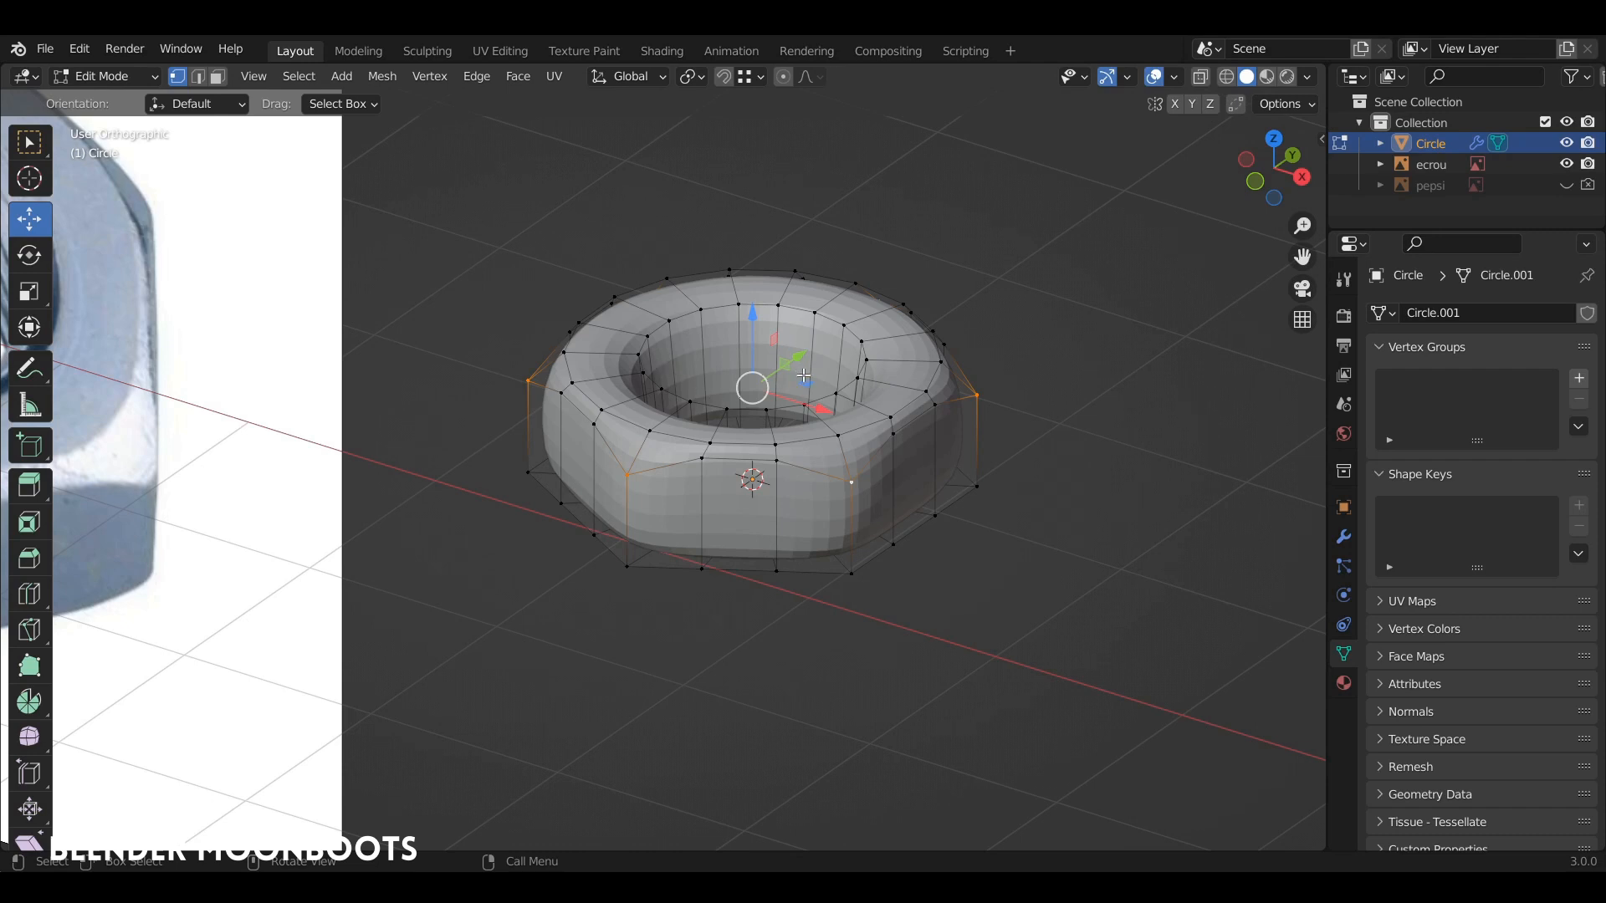
key(Tab)
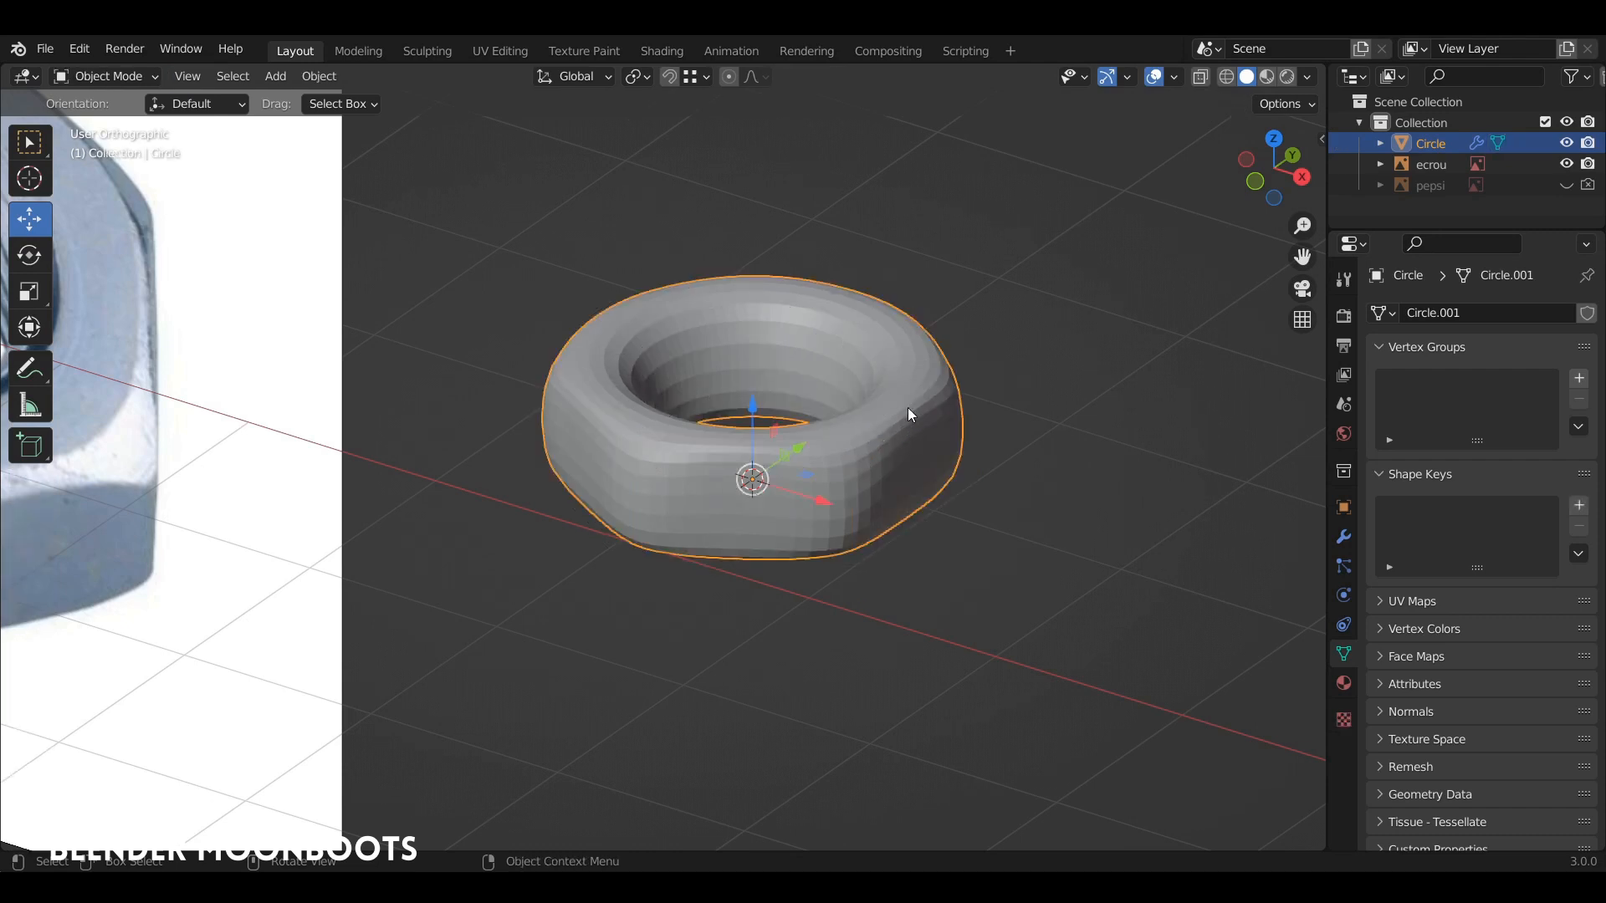
right_click(891, 422)
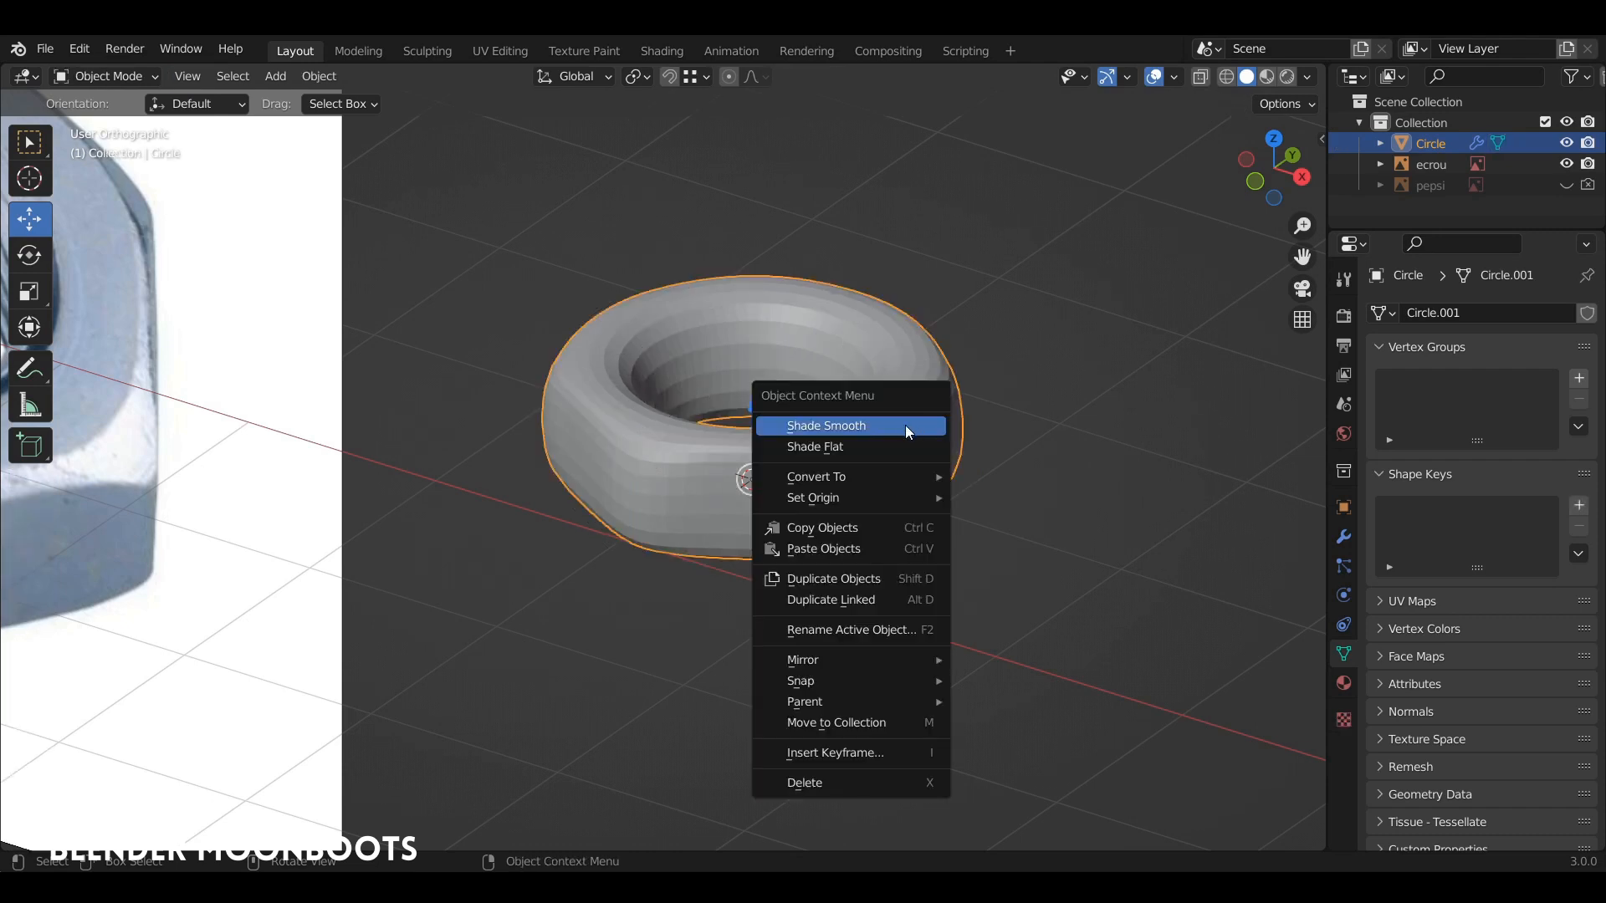
click(903, 426)
- In edge select mode, select the nut's lower chamfer edge loop together with its six vertical corner edges
key(Tab)
middle_drag(890, 426, 940, 483)
key(2)
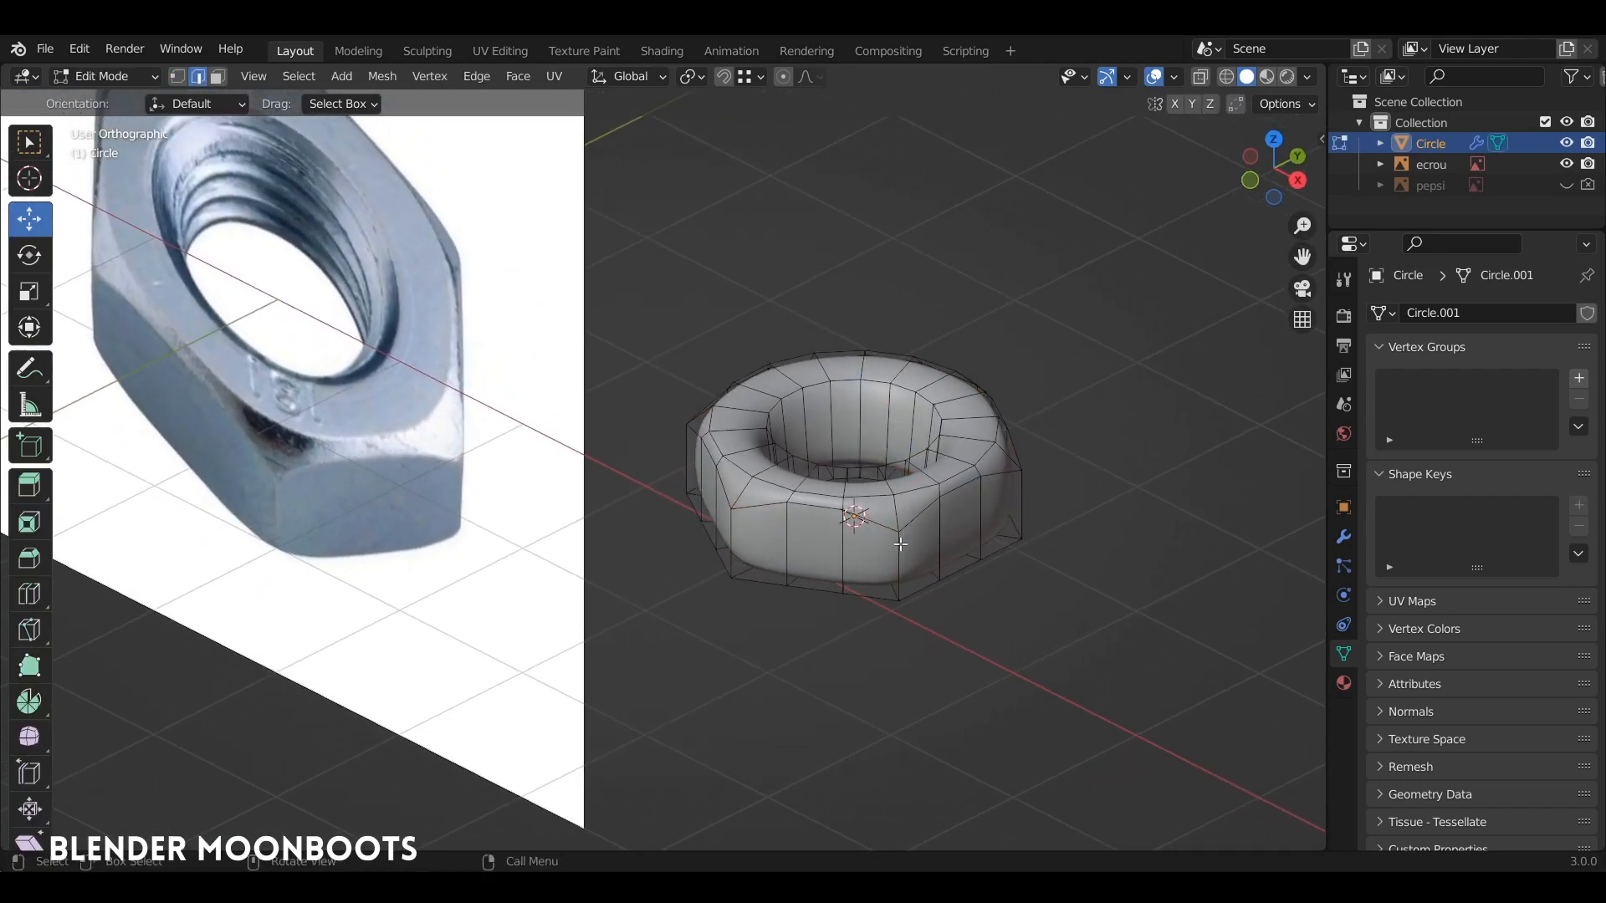
click(900, 545)
alt+click(869, 523)
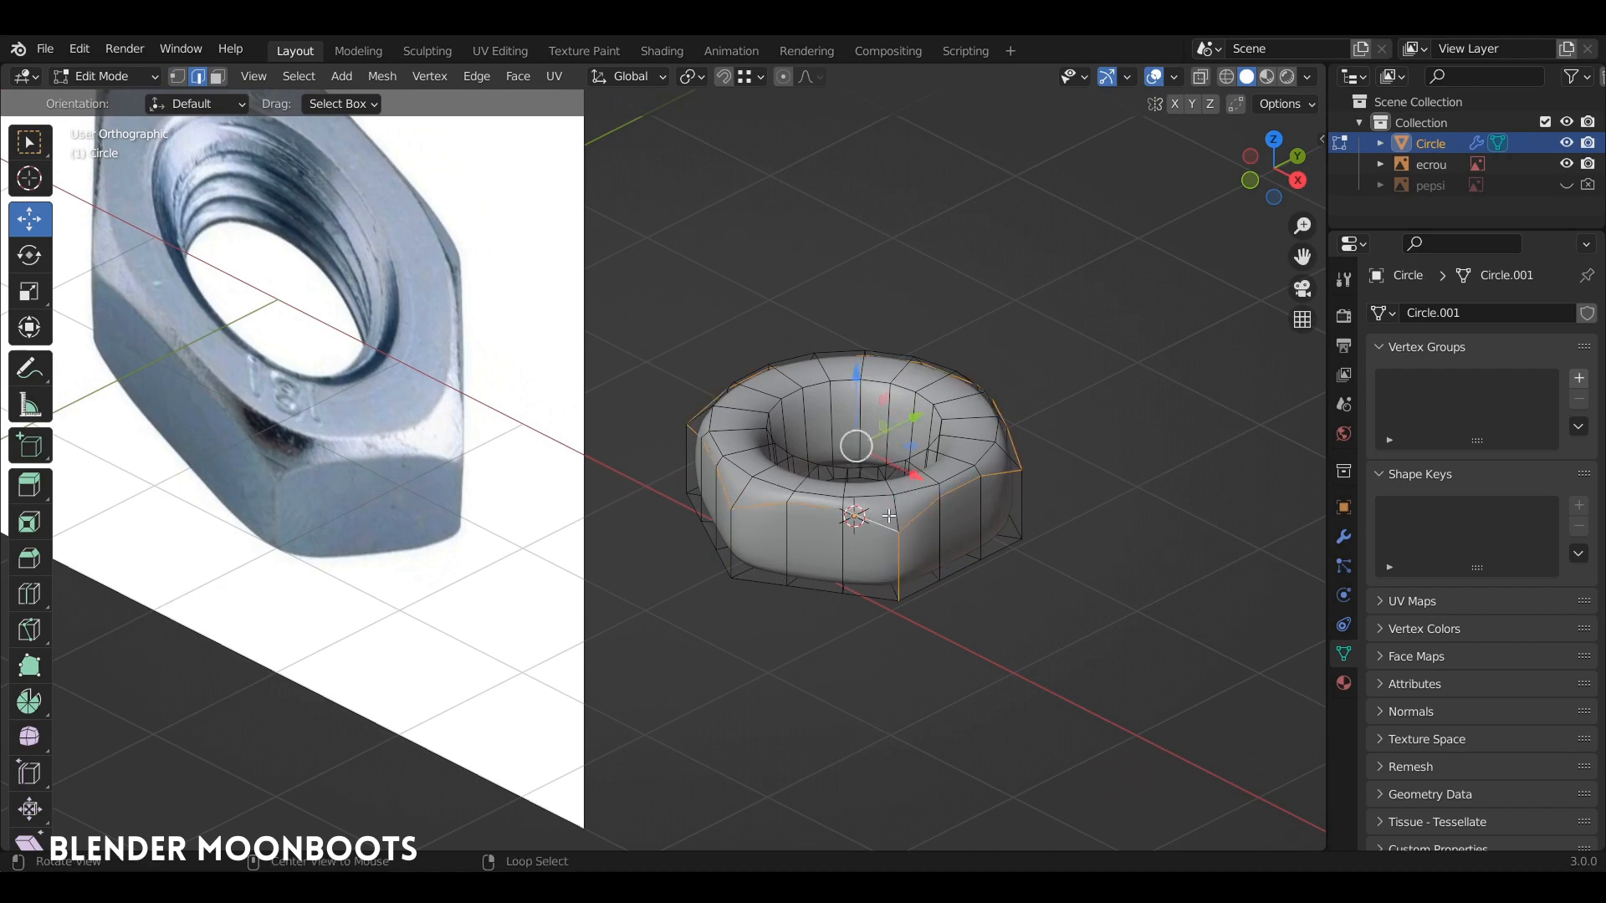
middle_drag(869, 523, 1000, 545)
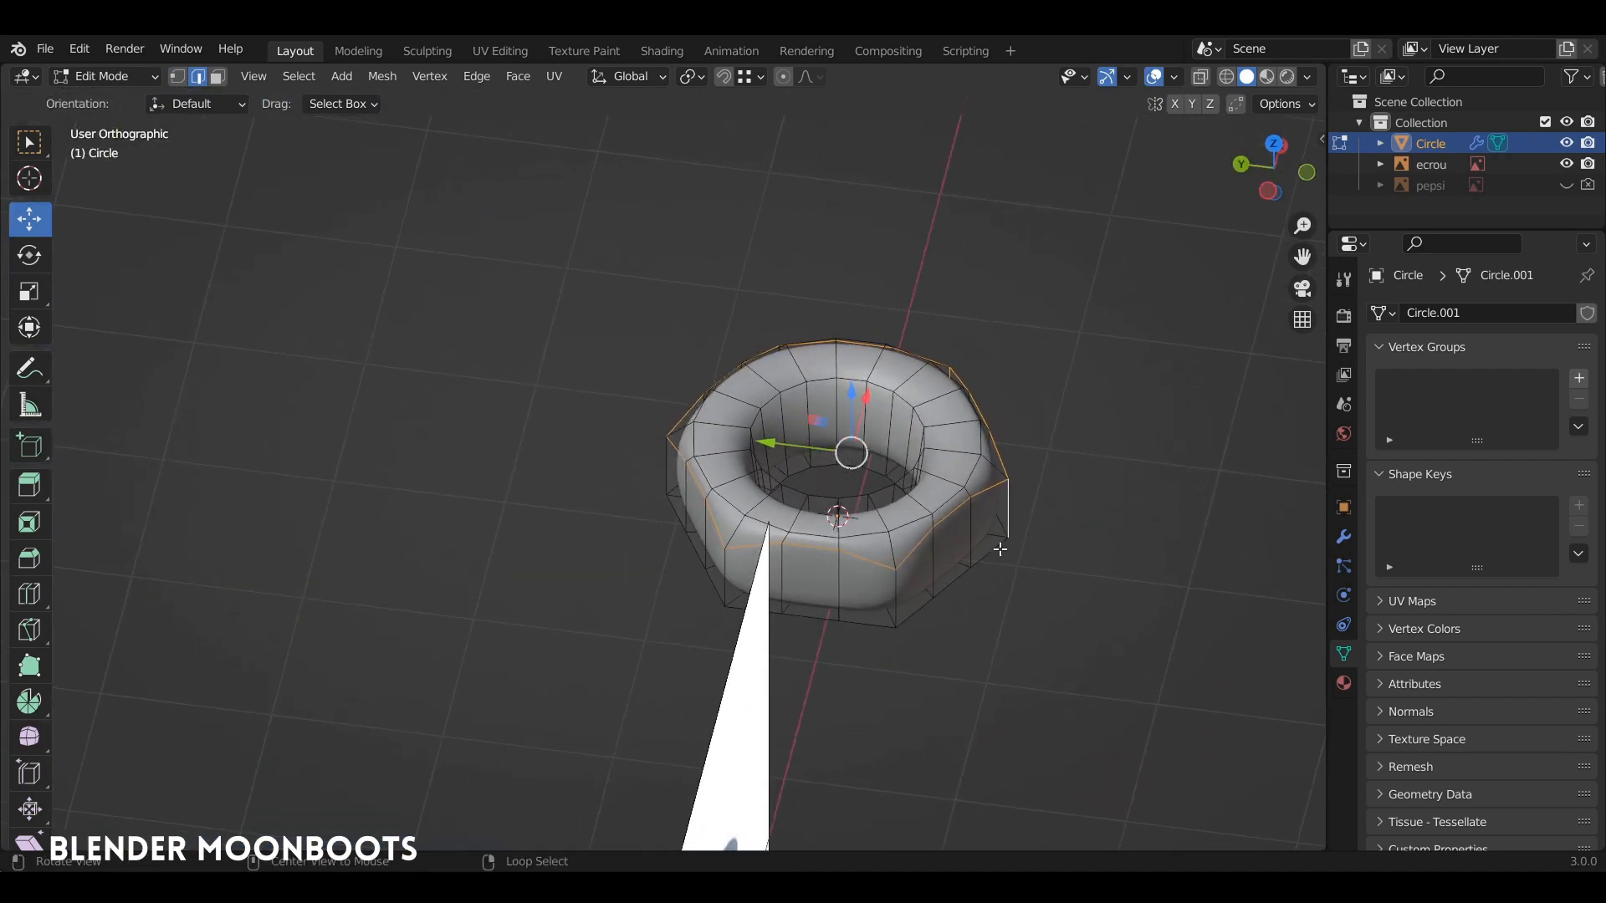
shift+click(895, 585)
middle_drag(895, 585, 965, 544)
shift+click(892, 596)
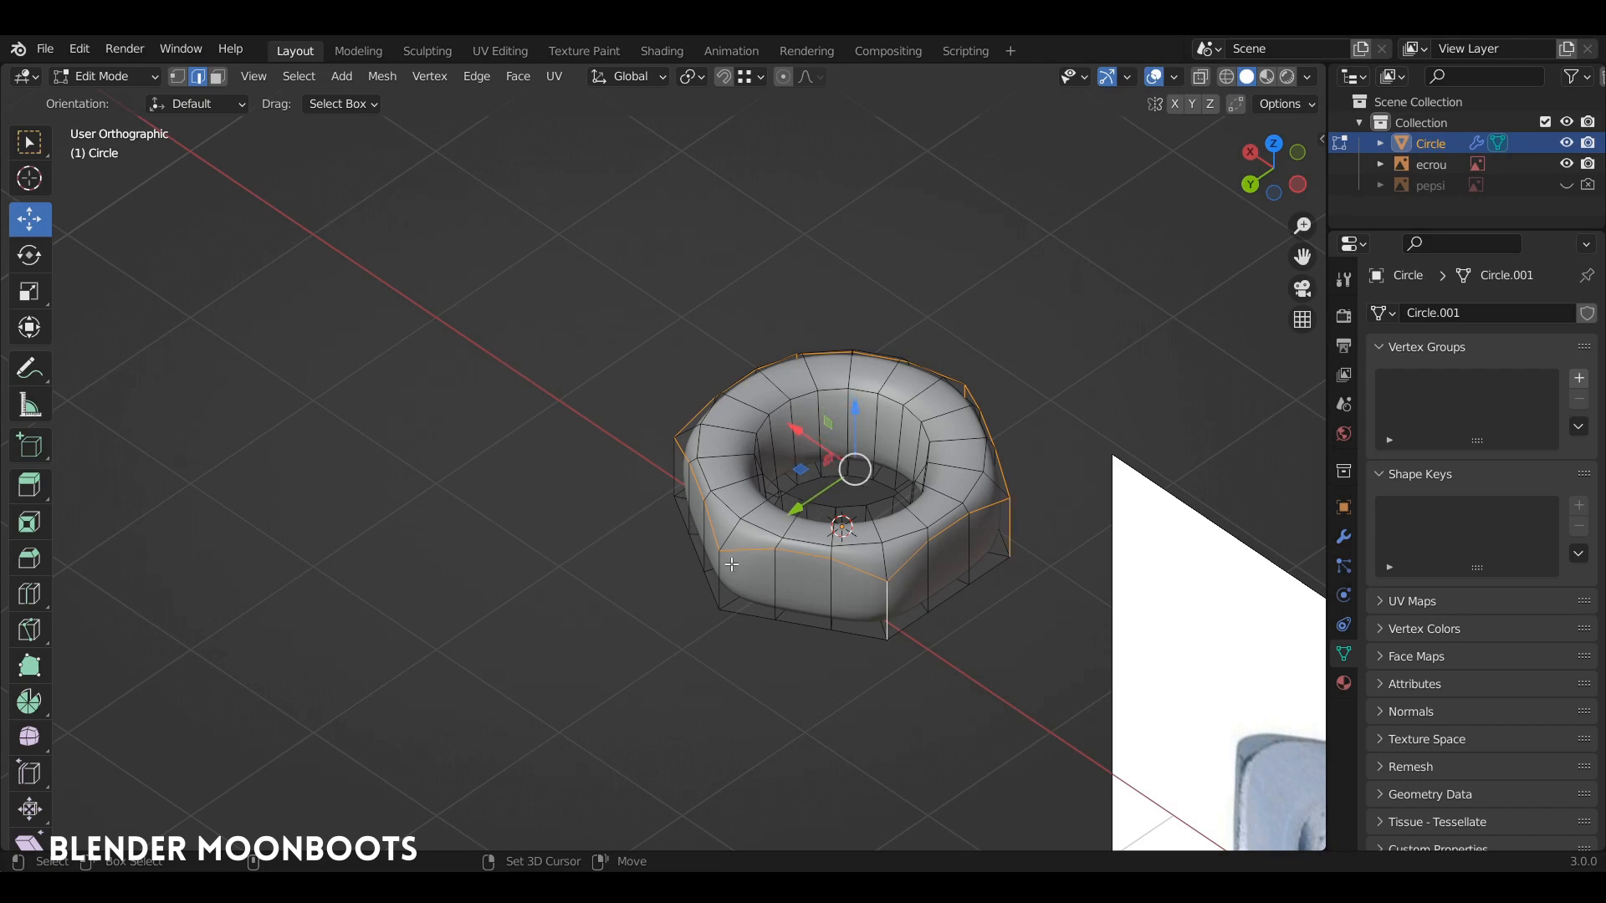
shift+click(720, 576)
middle_drag(720, 575, 1117, 545)
shift+click(949, 595)
middle_drag(949, 595, 963, 517)
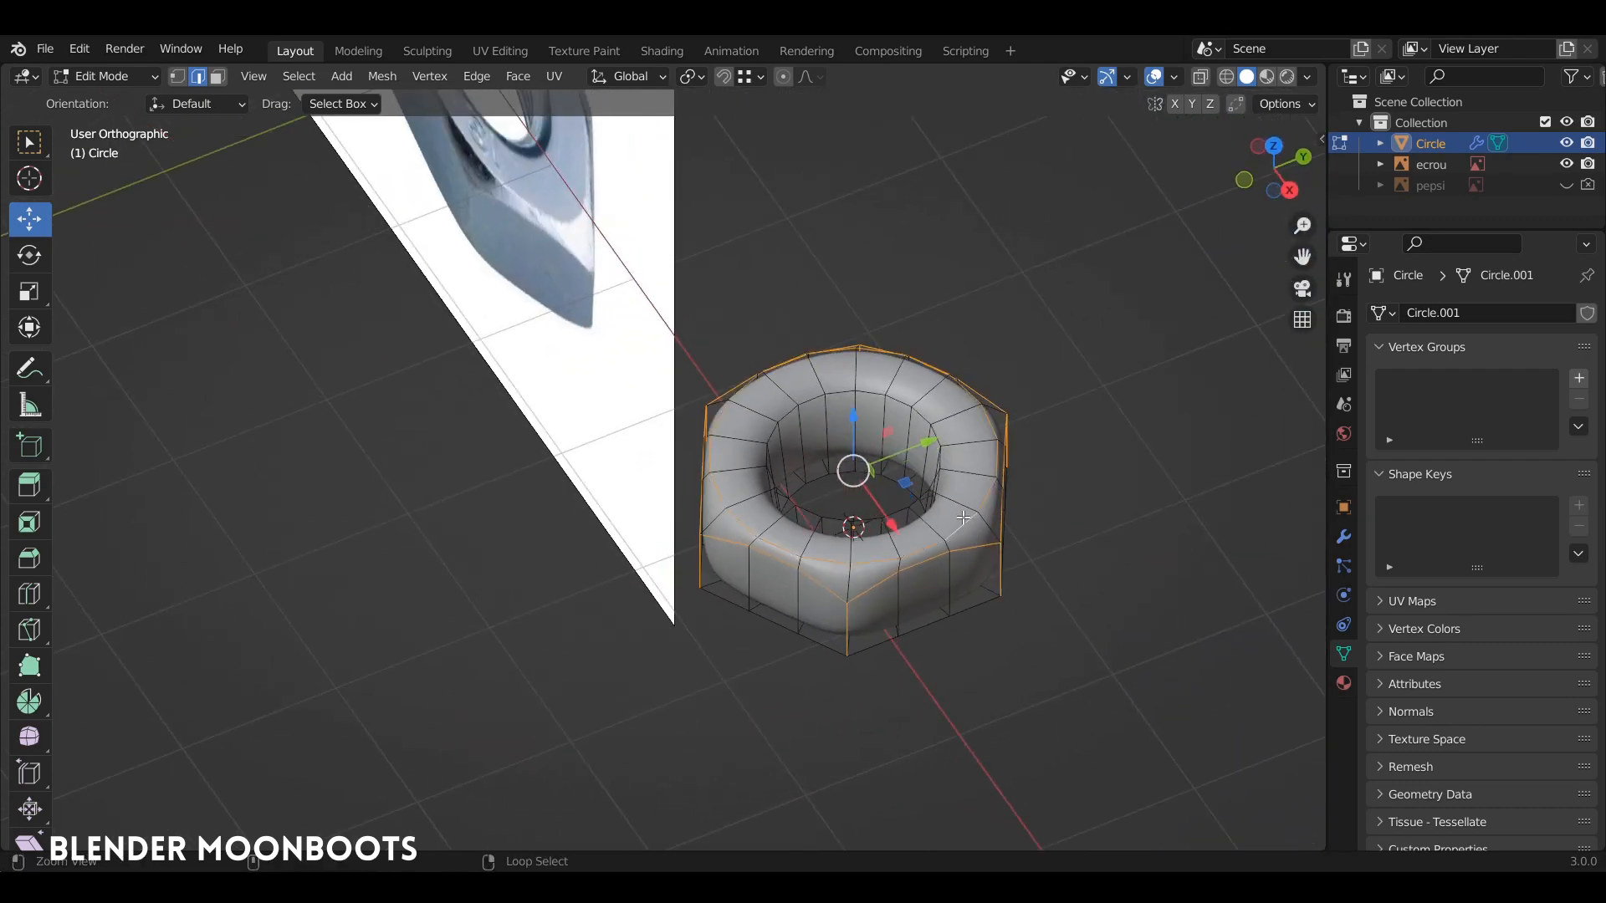
- Add the hole's upper rim loop to the edge selection and bevel the edges about 0.023 m with 2 segments
alt+shift+click(907, 402)
middle_drag(961, 408, 868, 294)
scroll(1004, 368, up, 5)
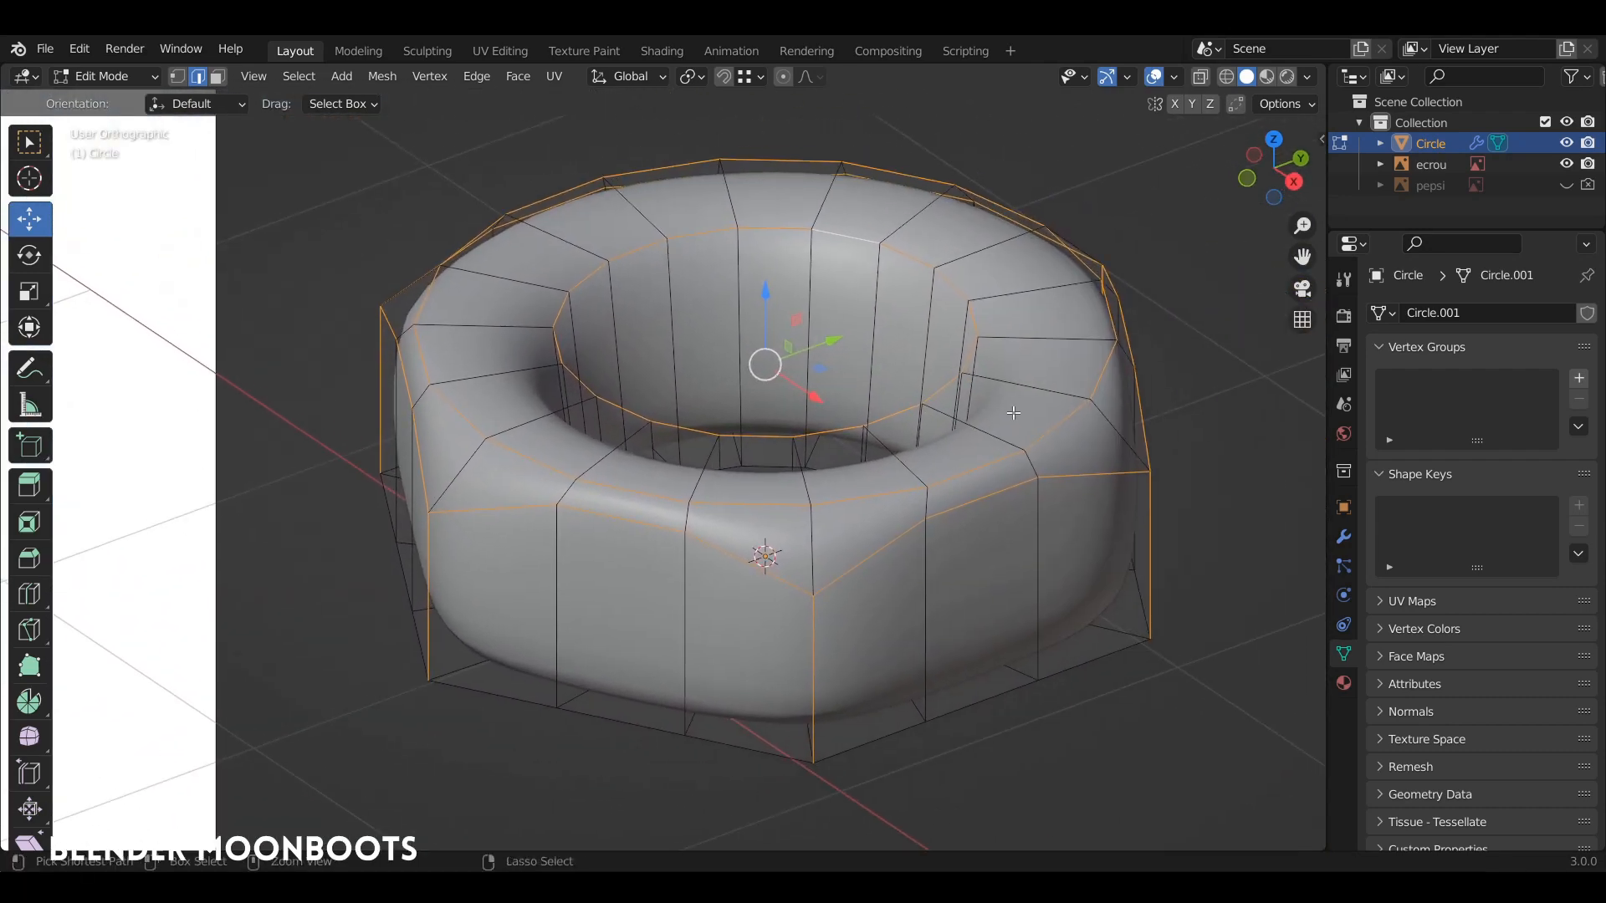
key(ctrl+b)
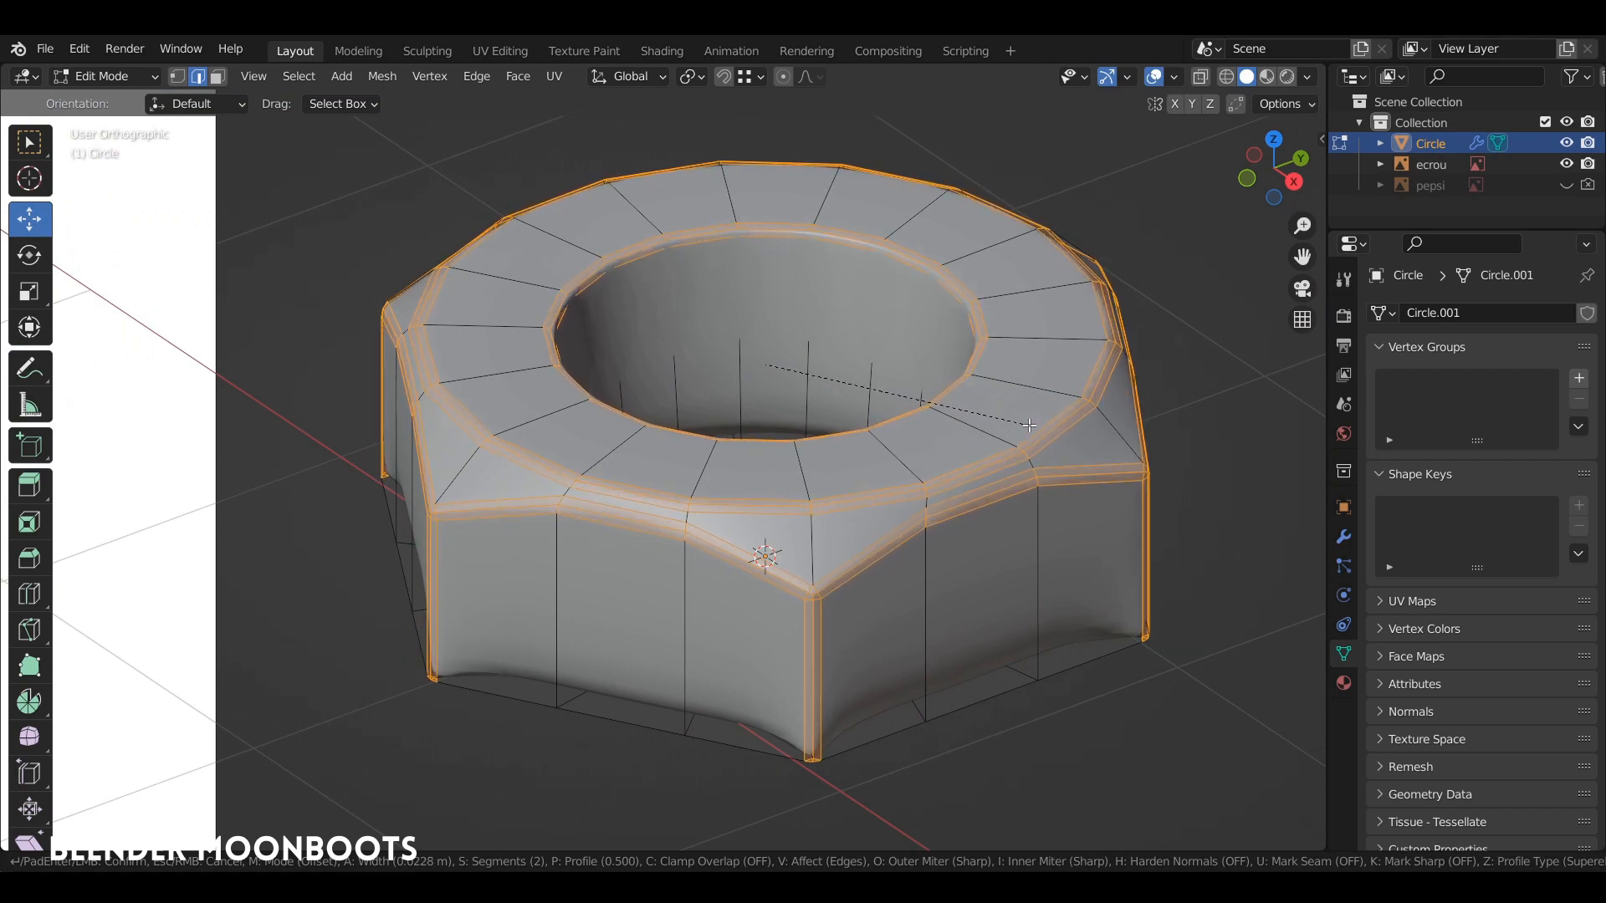
click(1020, 426)
key(Tab)
ctrl+middle_drag(1012, 424, 973, 517)
middle_drag(973, 517, 997, 411)
- In Edit Mode, lower the whole nut mesh about 0.137 m along Z so it straddles the object's origin
key(Tab)
key(KP_1)
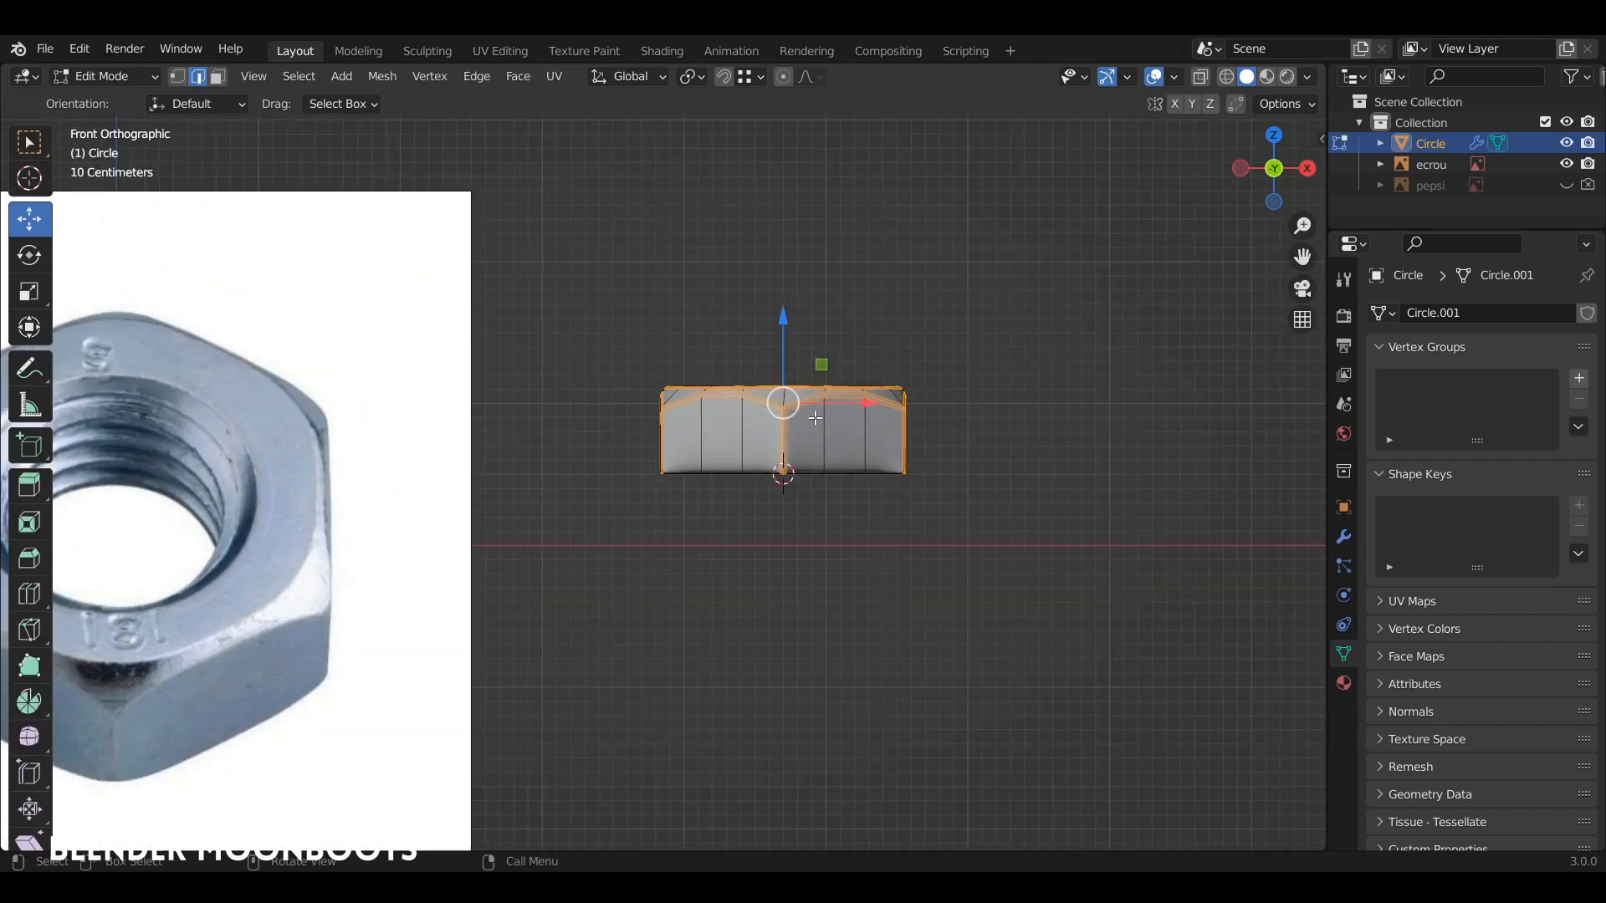
scroll(815, 418, up, 3)
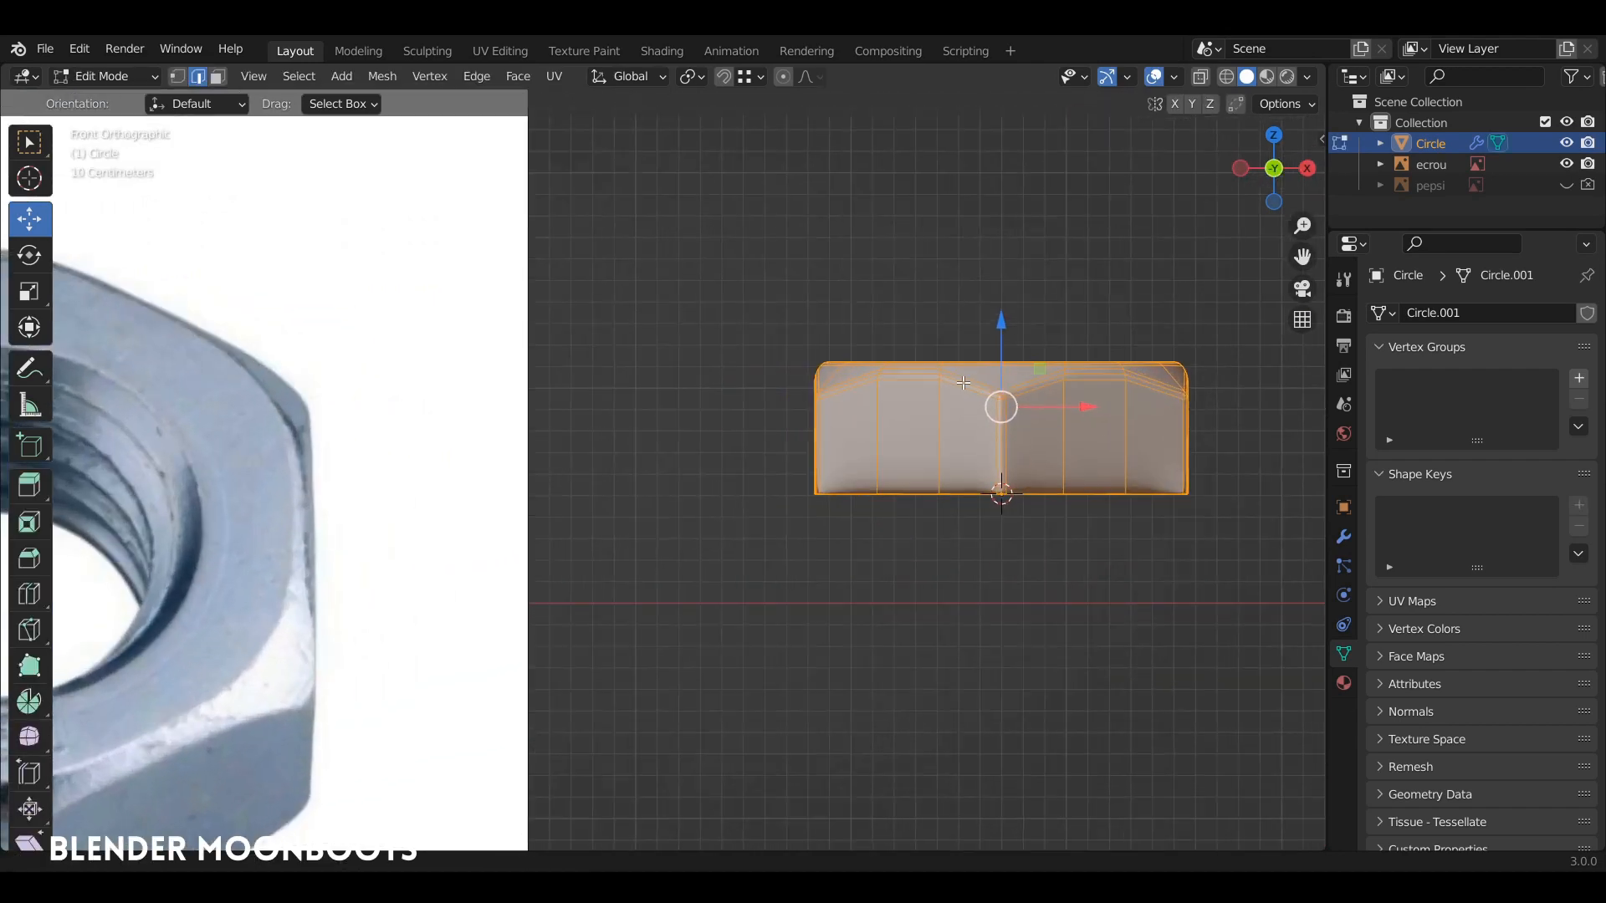
scroll(979, 382, up, 2)
shift+middle_drag(998, 380, 711, 352)
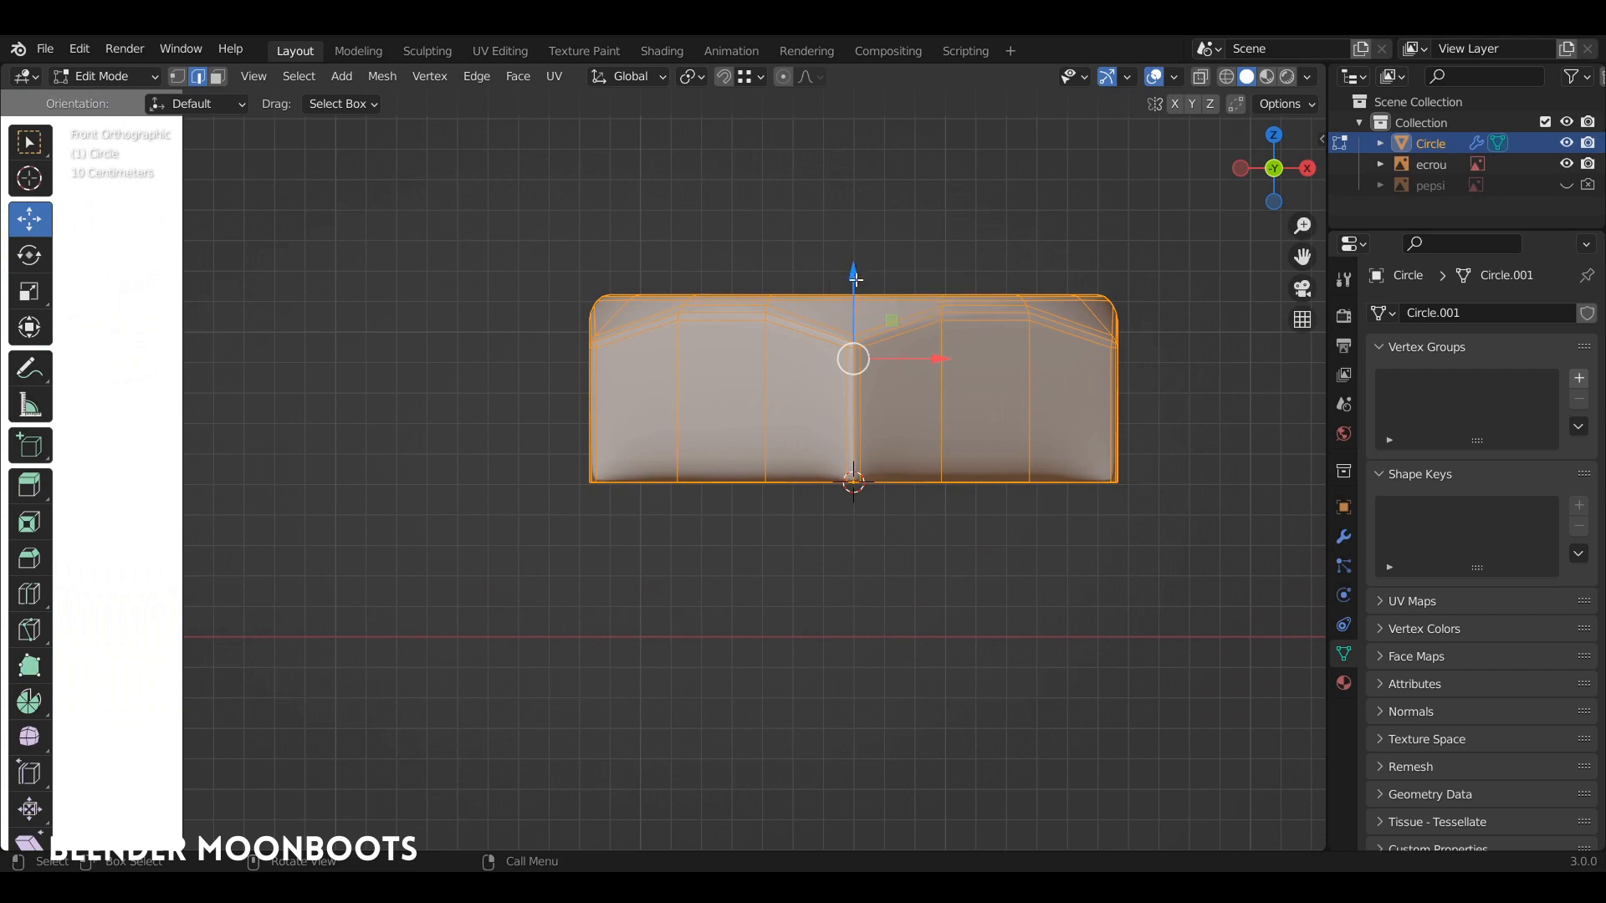
drag(854, 273, 855, 325)
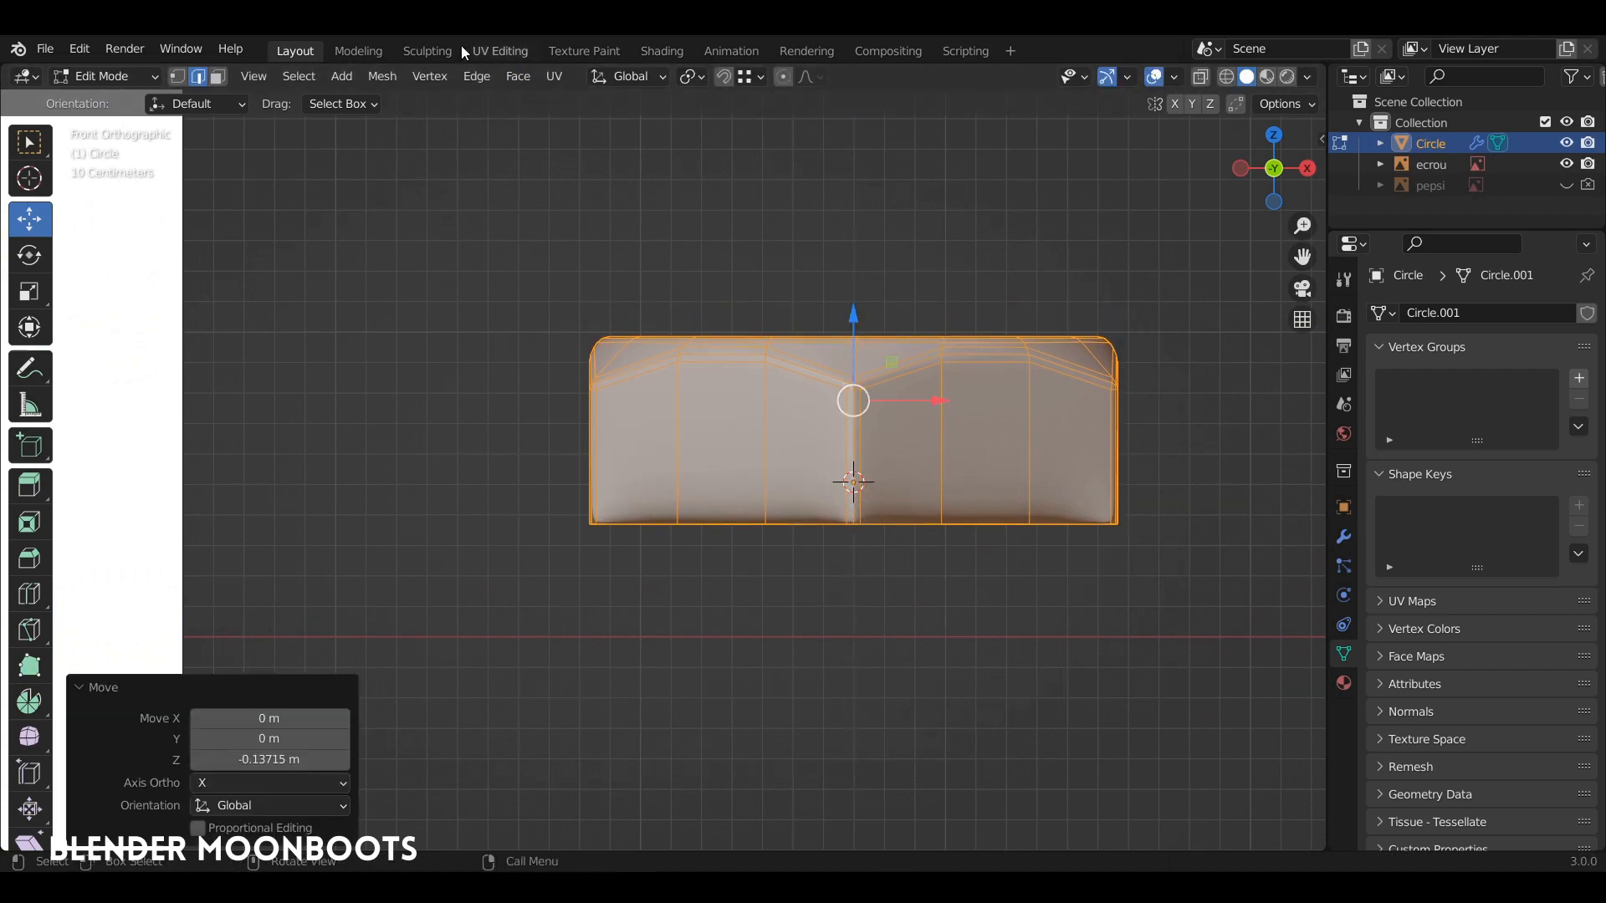
- Symmetrize the mesh in the +Z to -Z direction to mirror the chamfered upper half downward
click(383, 77)
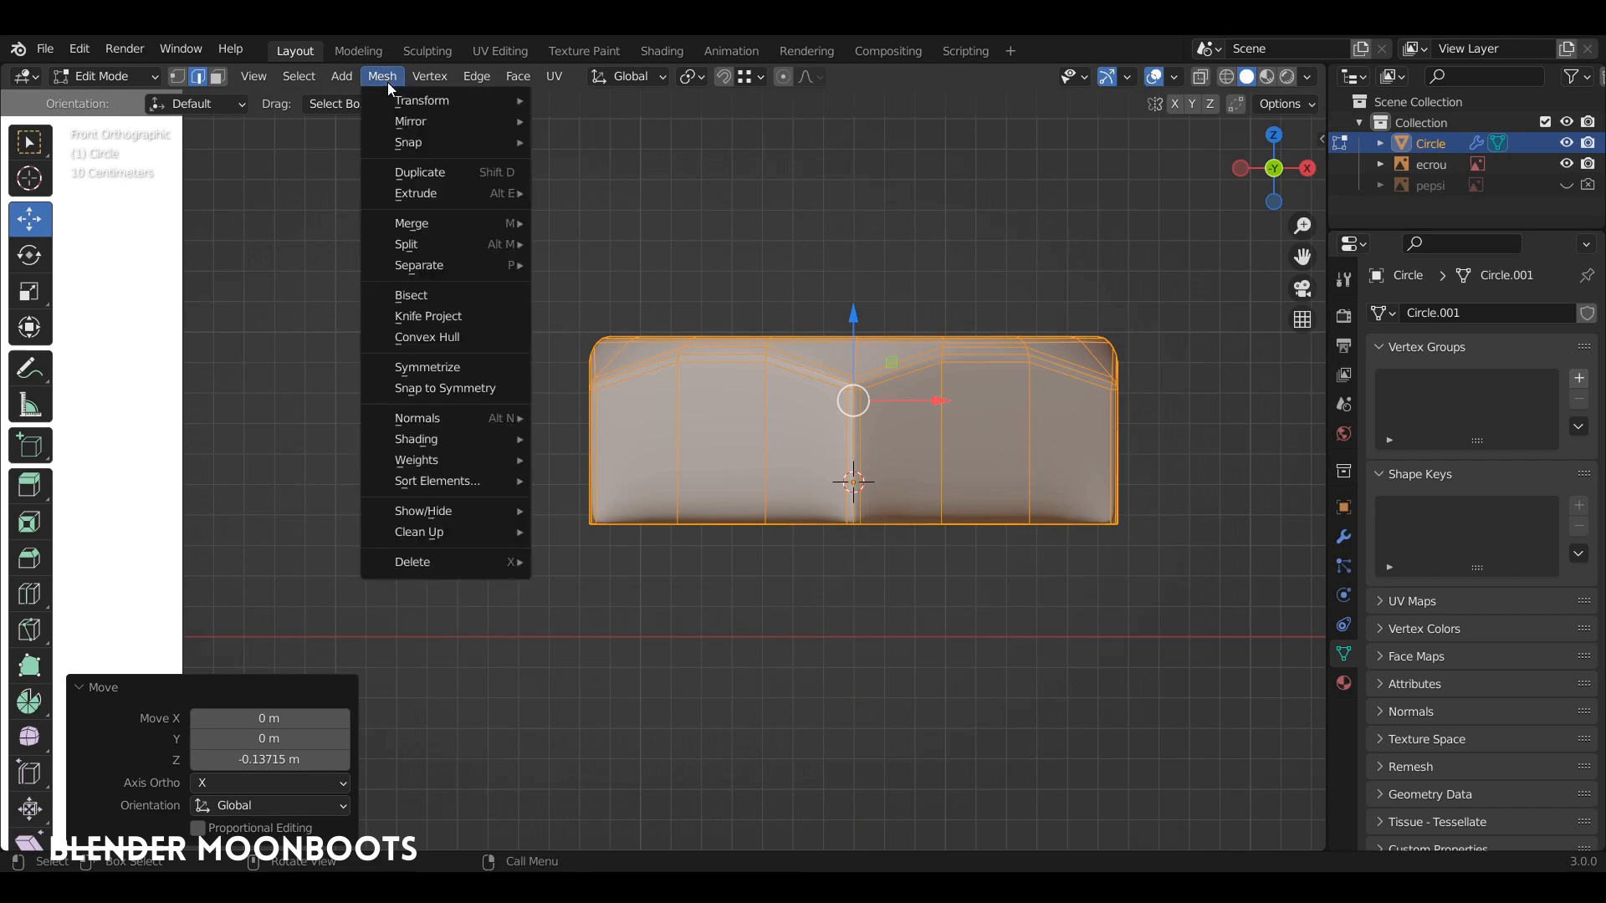
click(457, 368)
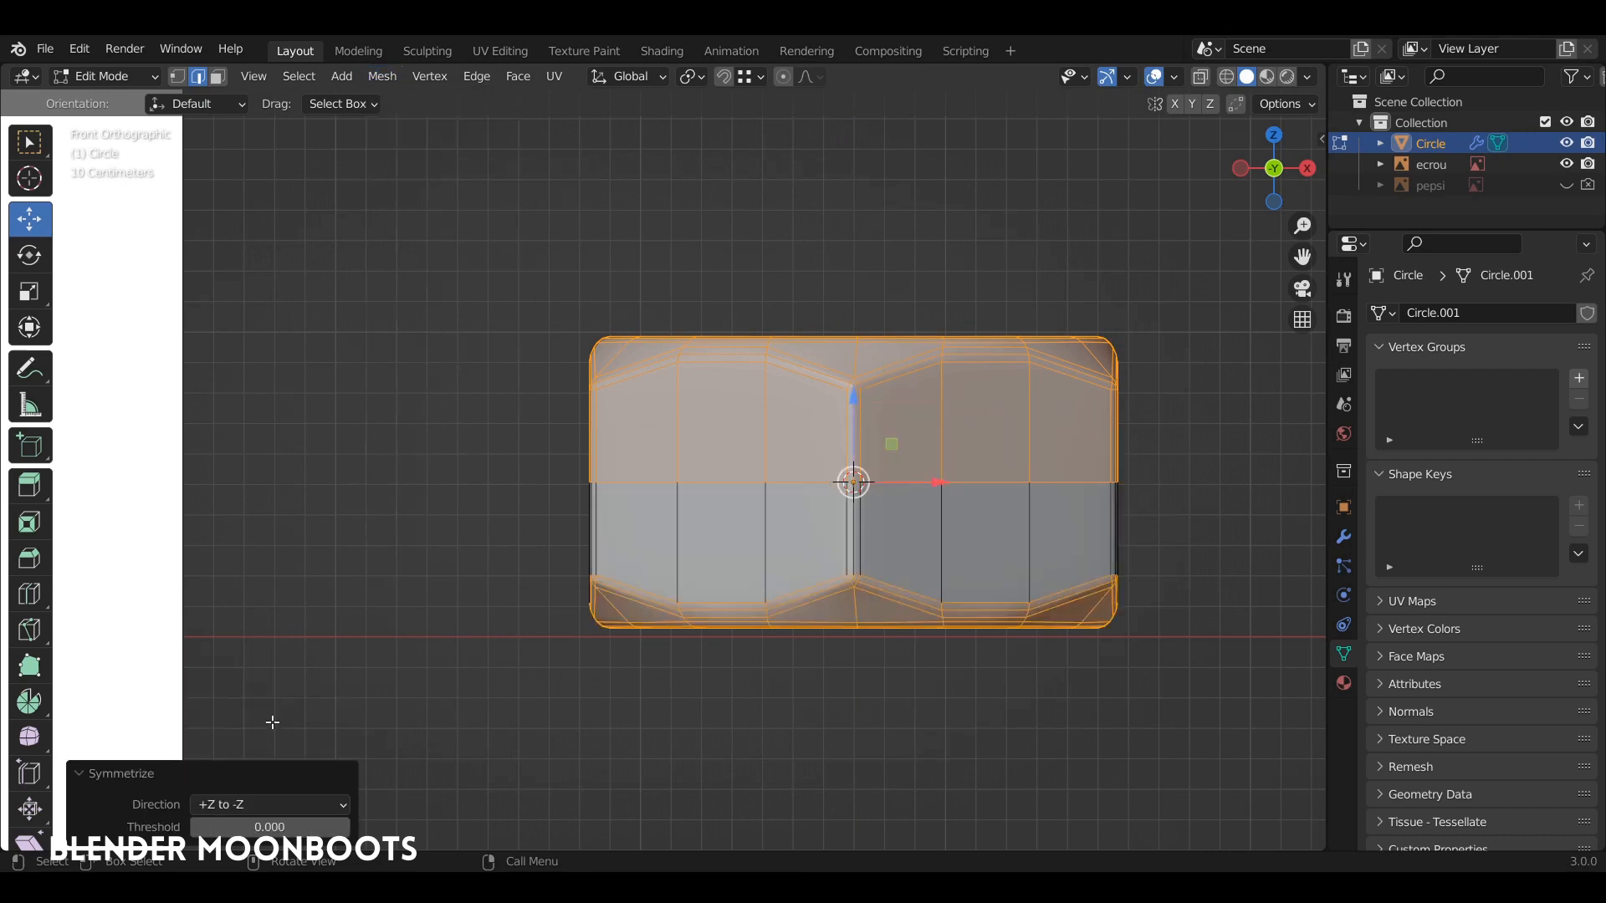
click(250, 801)
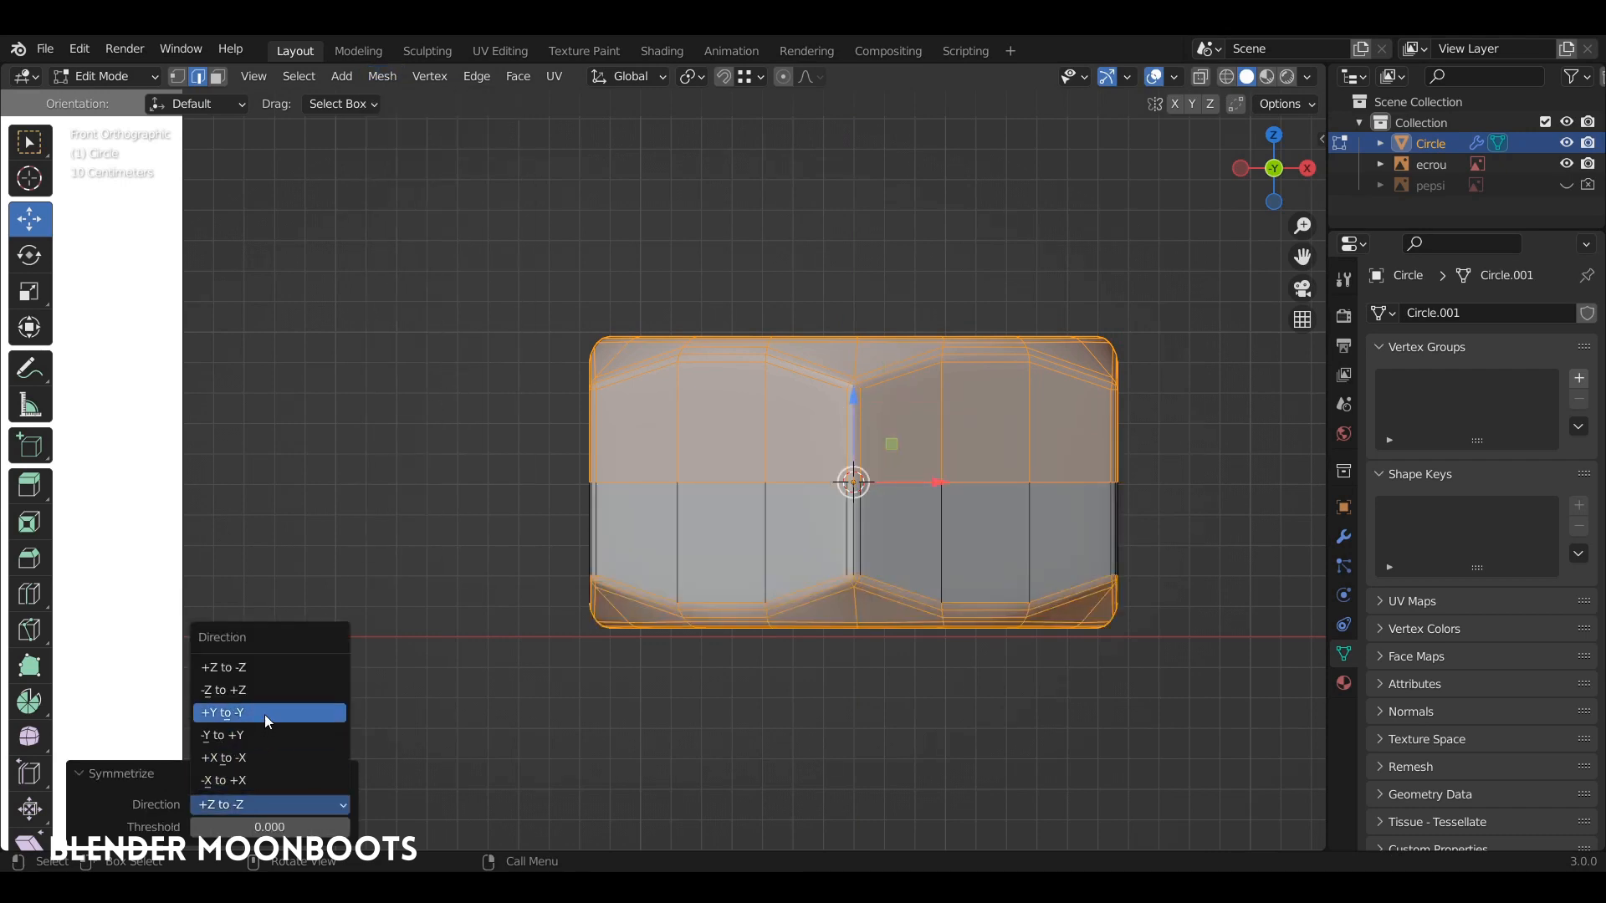
click(274, 671)
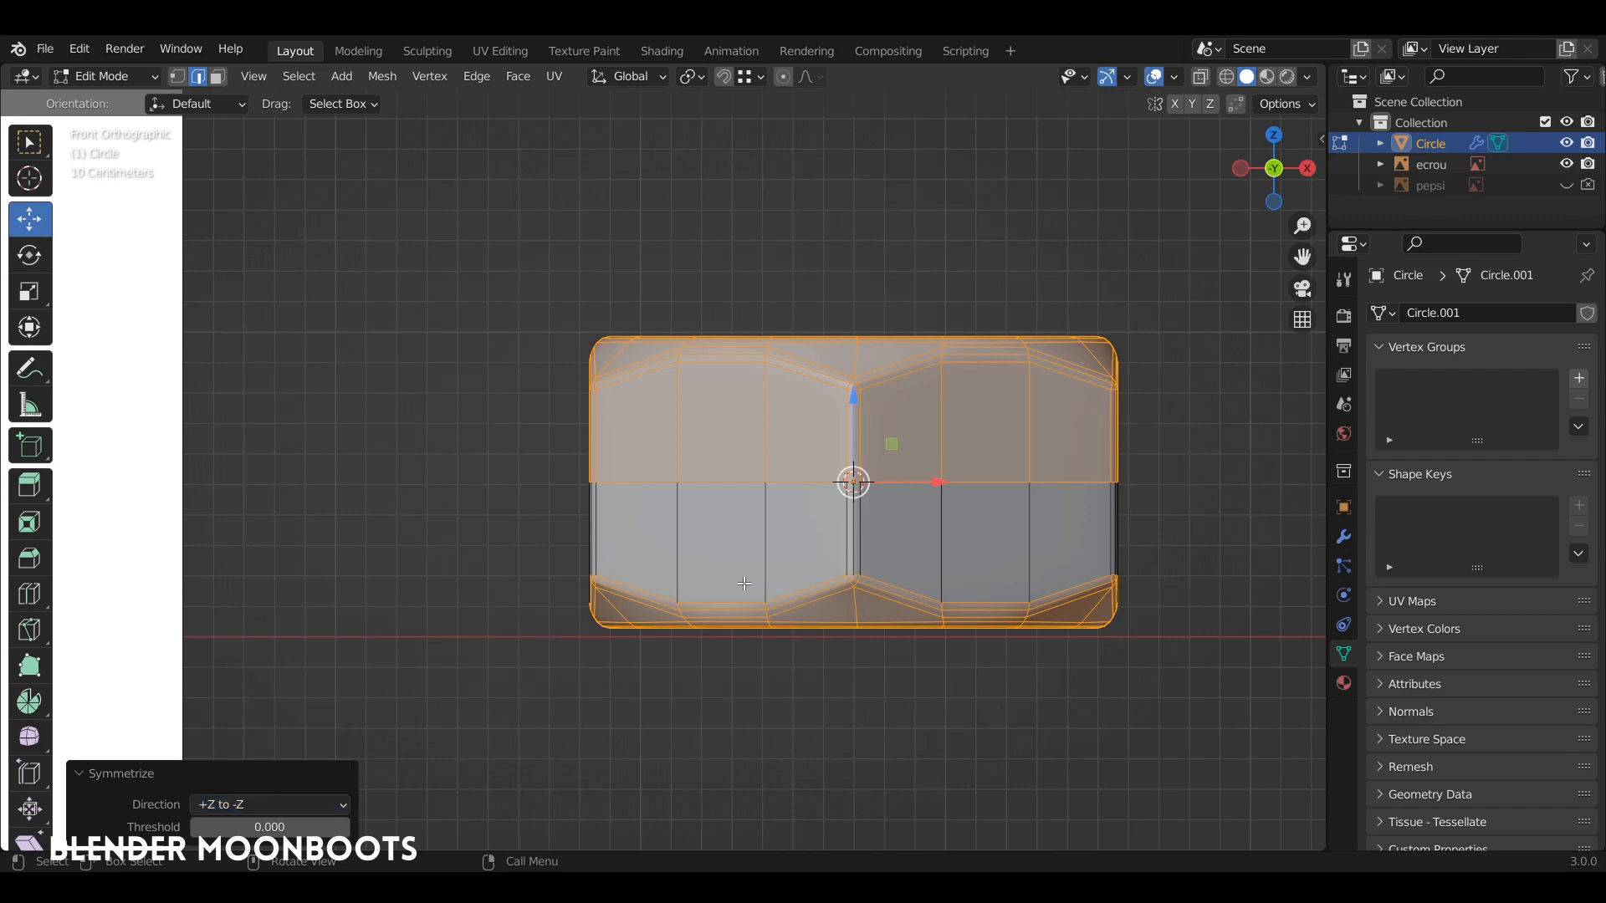
- Dissolve the horizontal edge loop around the middle of the nut's outer sides and return to Object Mode
middle_drag(745, 583, 828, 559)
key(alt+a)
alt+click(853, 541)
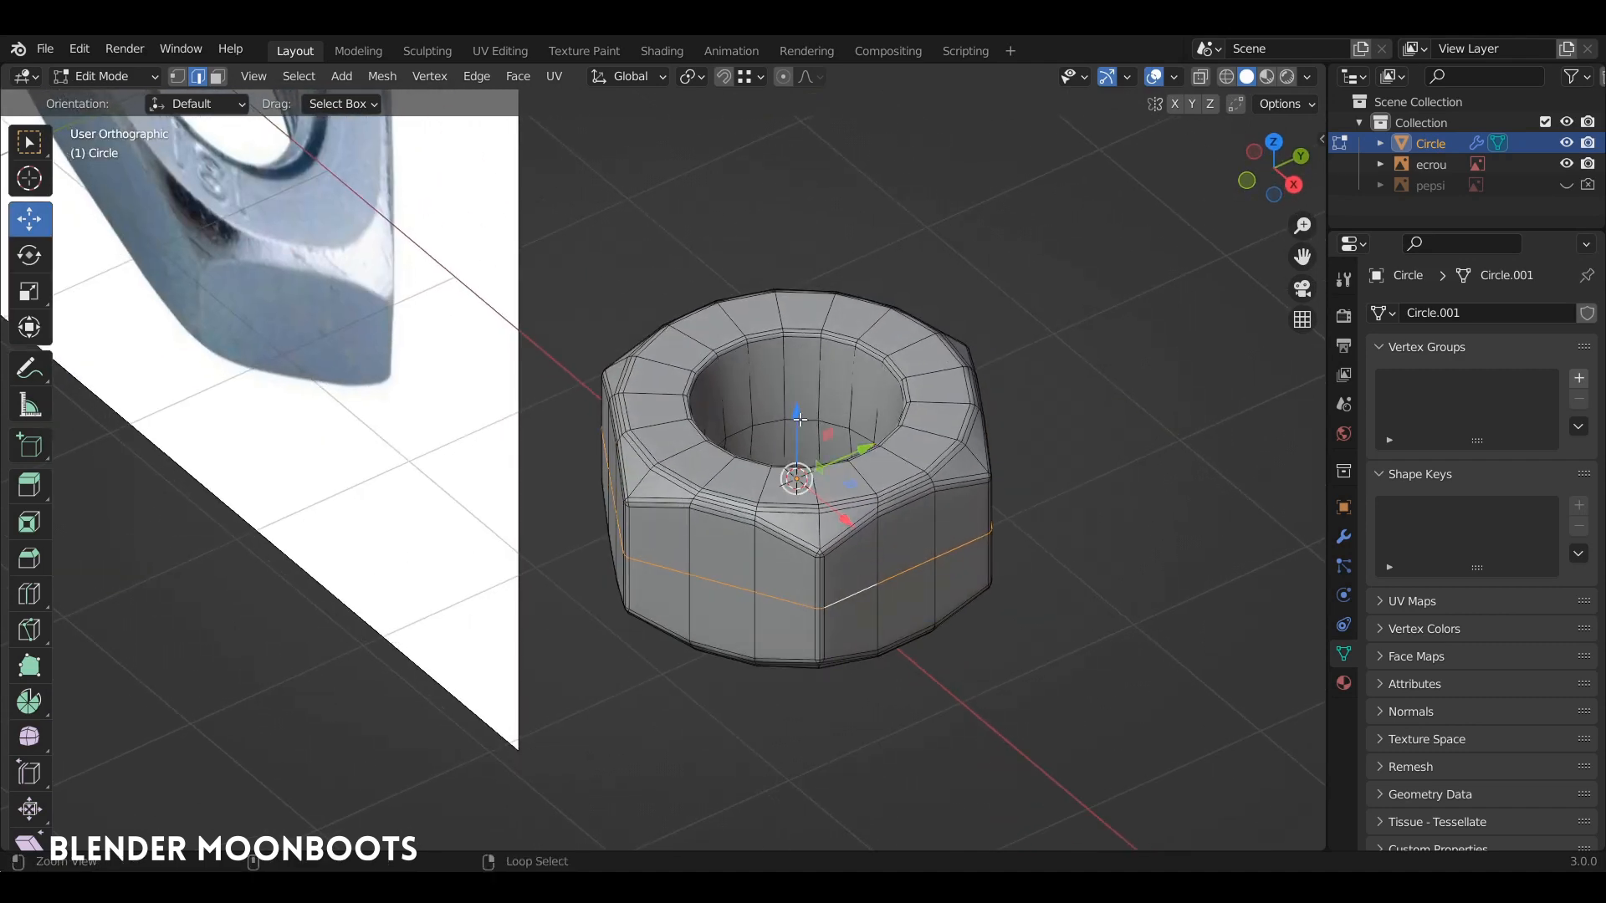
key(ctrl+x)
middle_drag(800, 420, 932, 540)
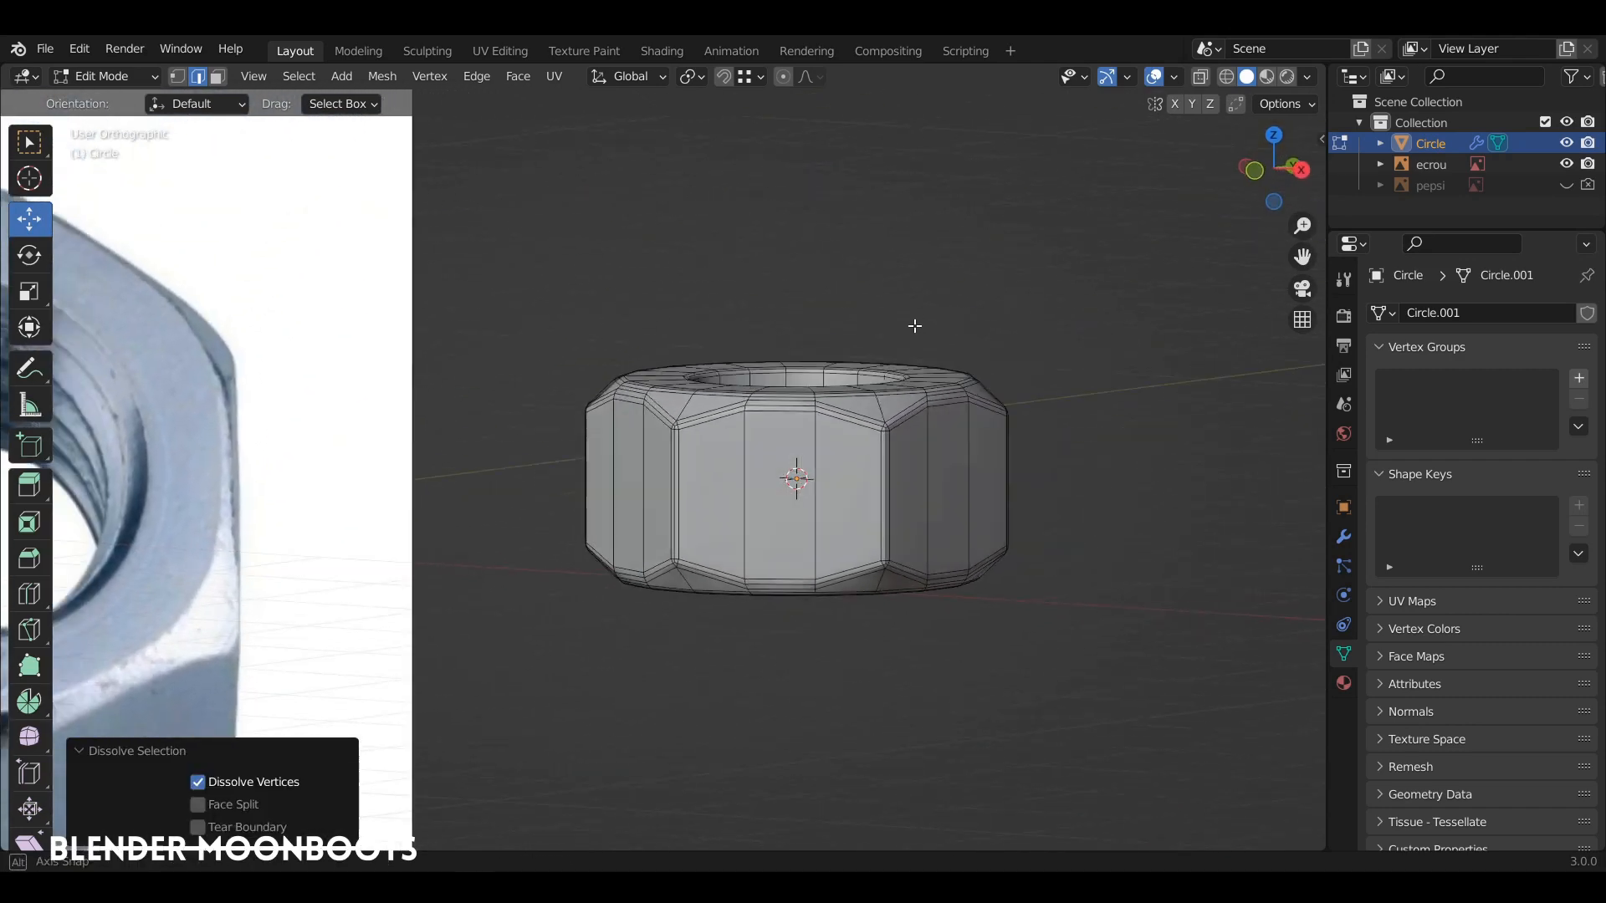
key(Tab)
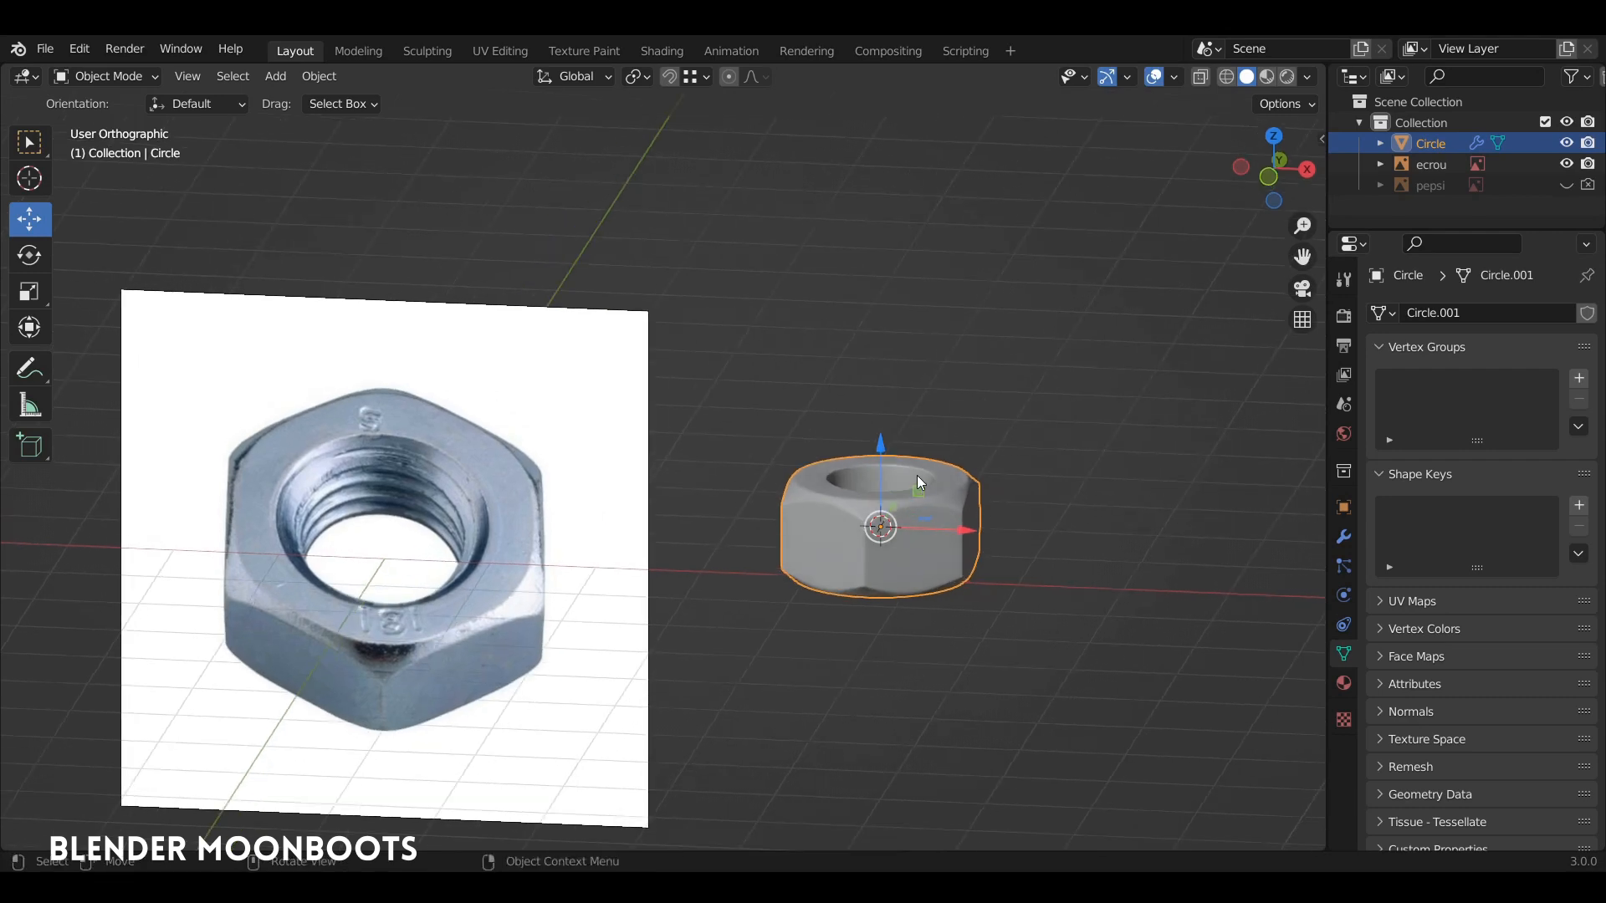
key(KP_1)
middle_drag(911, 474, 904, 534)
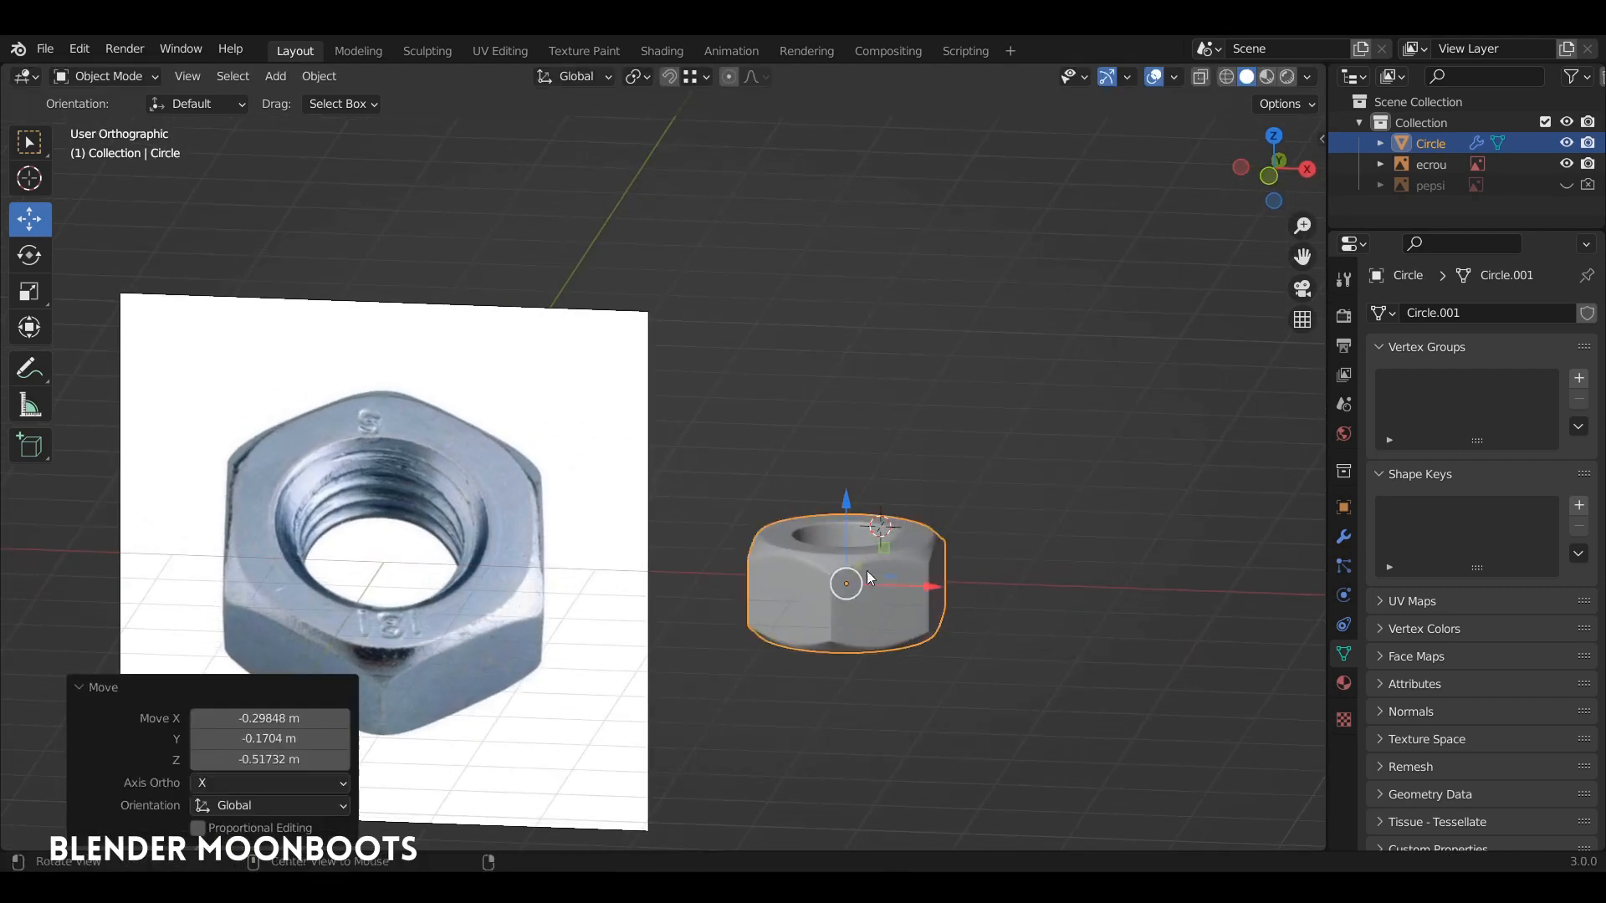
mouse_move(962, 476)
alt+mouse_down()
mouse_move(921, 540)
mouse_move(953, 461)
alt+mouse_up()
alt+shift+drag(961, 456, 656, 462)
ctrl+alt+drag(778, 495, 805, 424)
mouse_move(810, 516)
alt+shift+mouse_down()
mouse_move(835, 417)
mouse_move(833, 516)
alt+shift+mouse_up()
- In front view with X-ray on, box-select the lower half's vertices and raise them to reduce the nut's height
key(KP_1)
key(Tab)
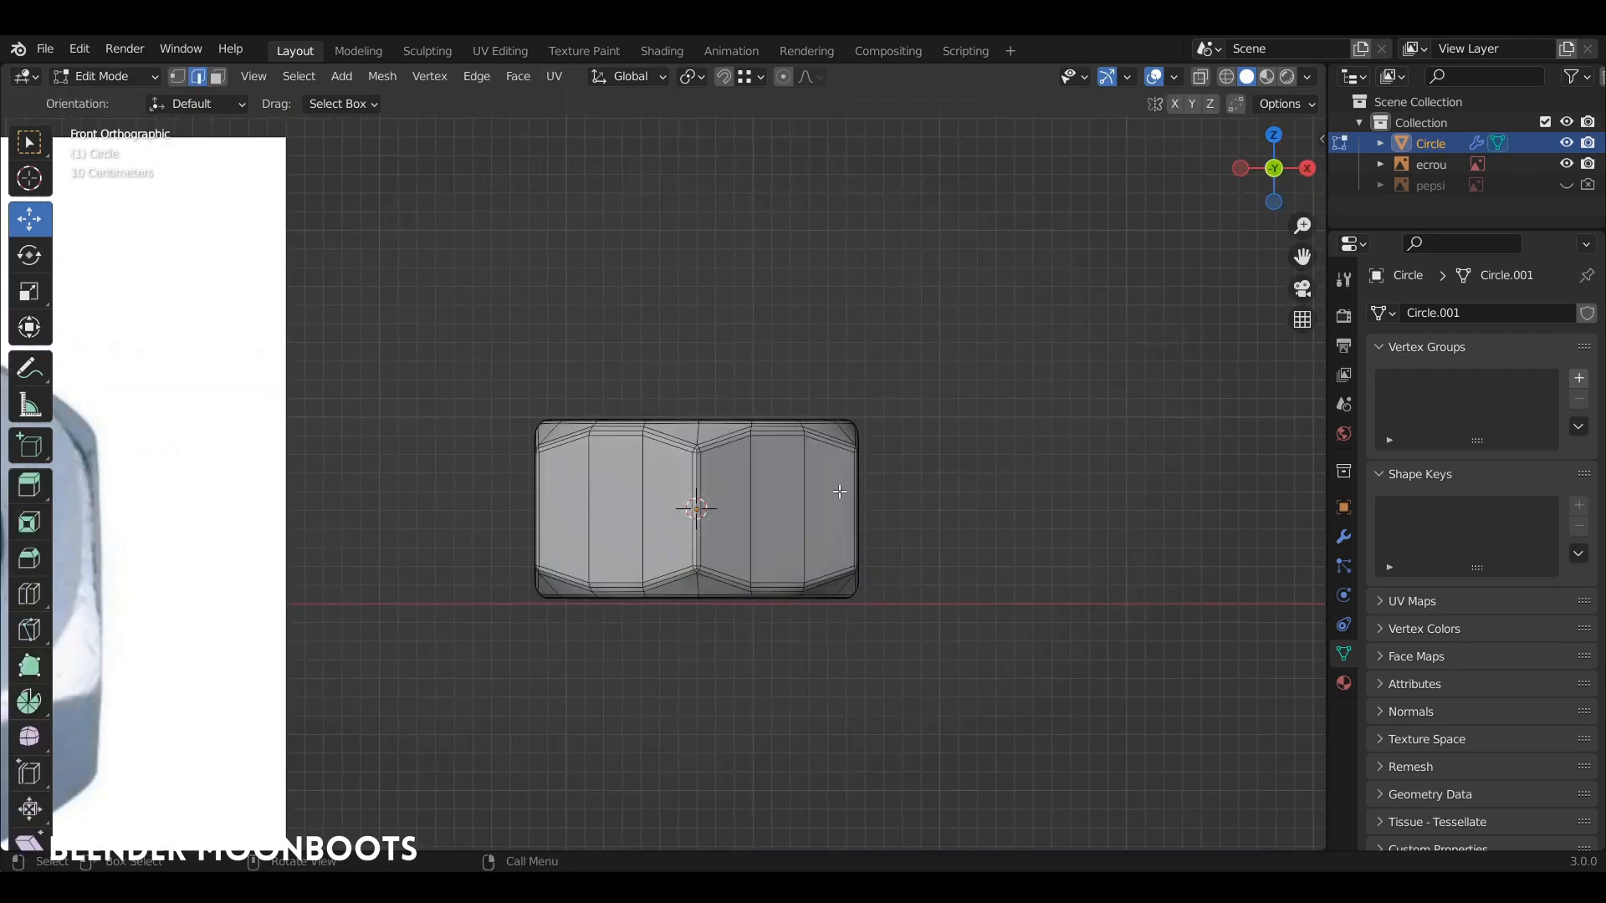
key(alt+z)
key(a)
key(alt+a)
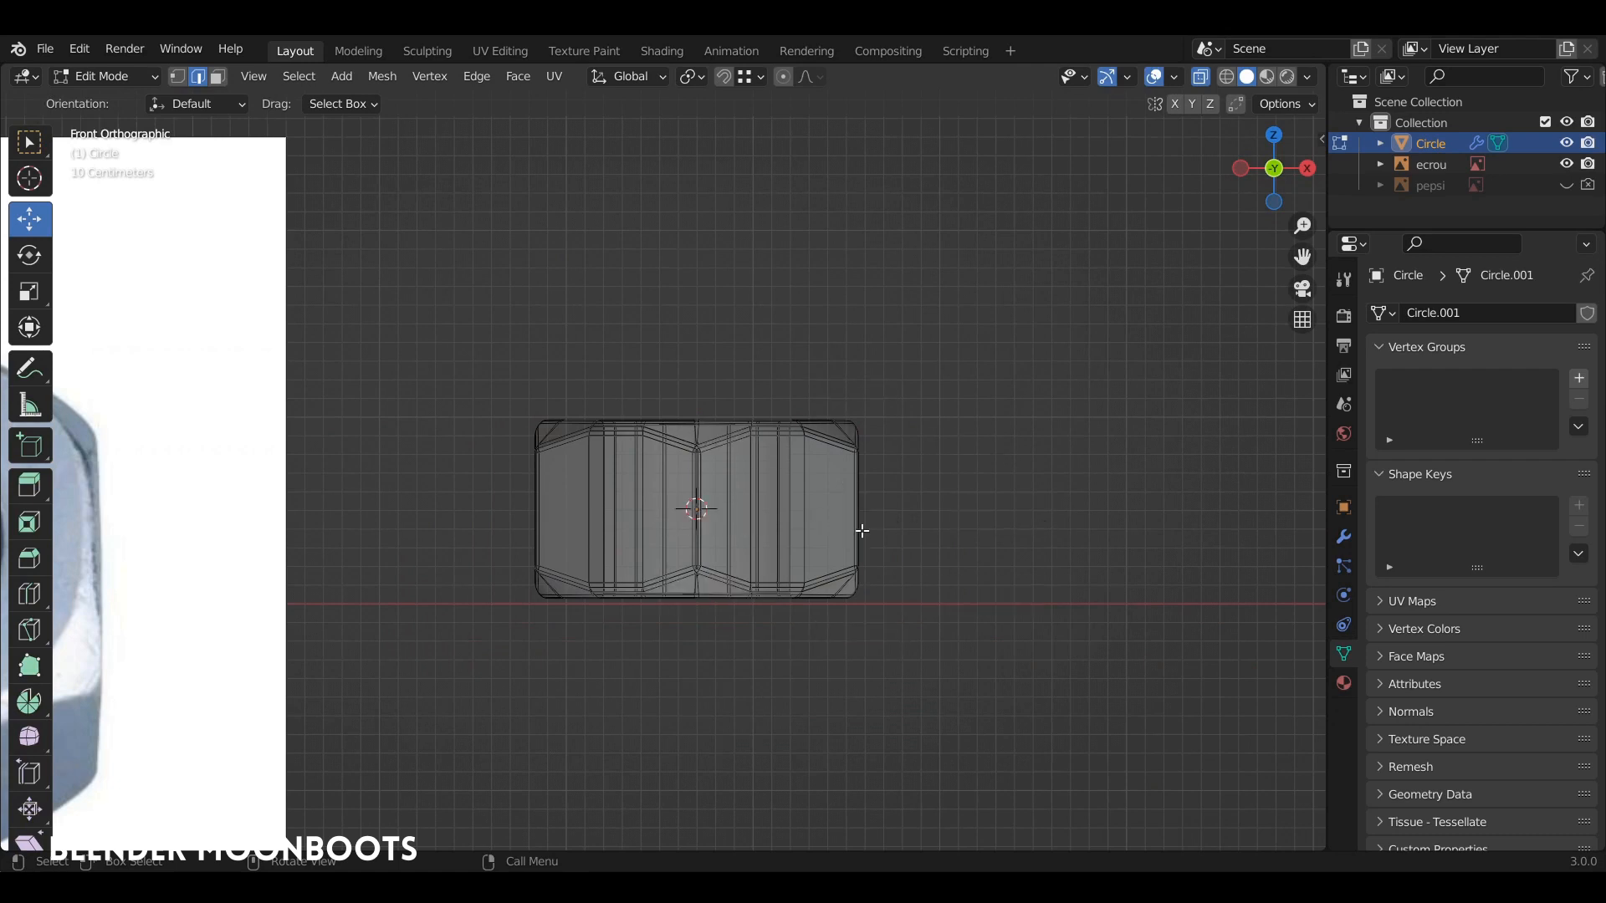
key(1)
key(b)
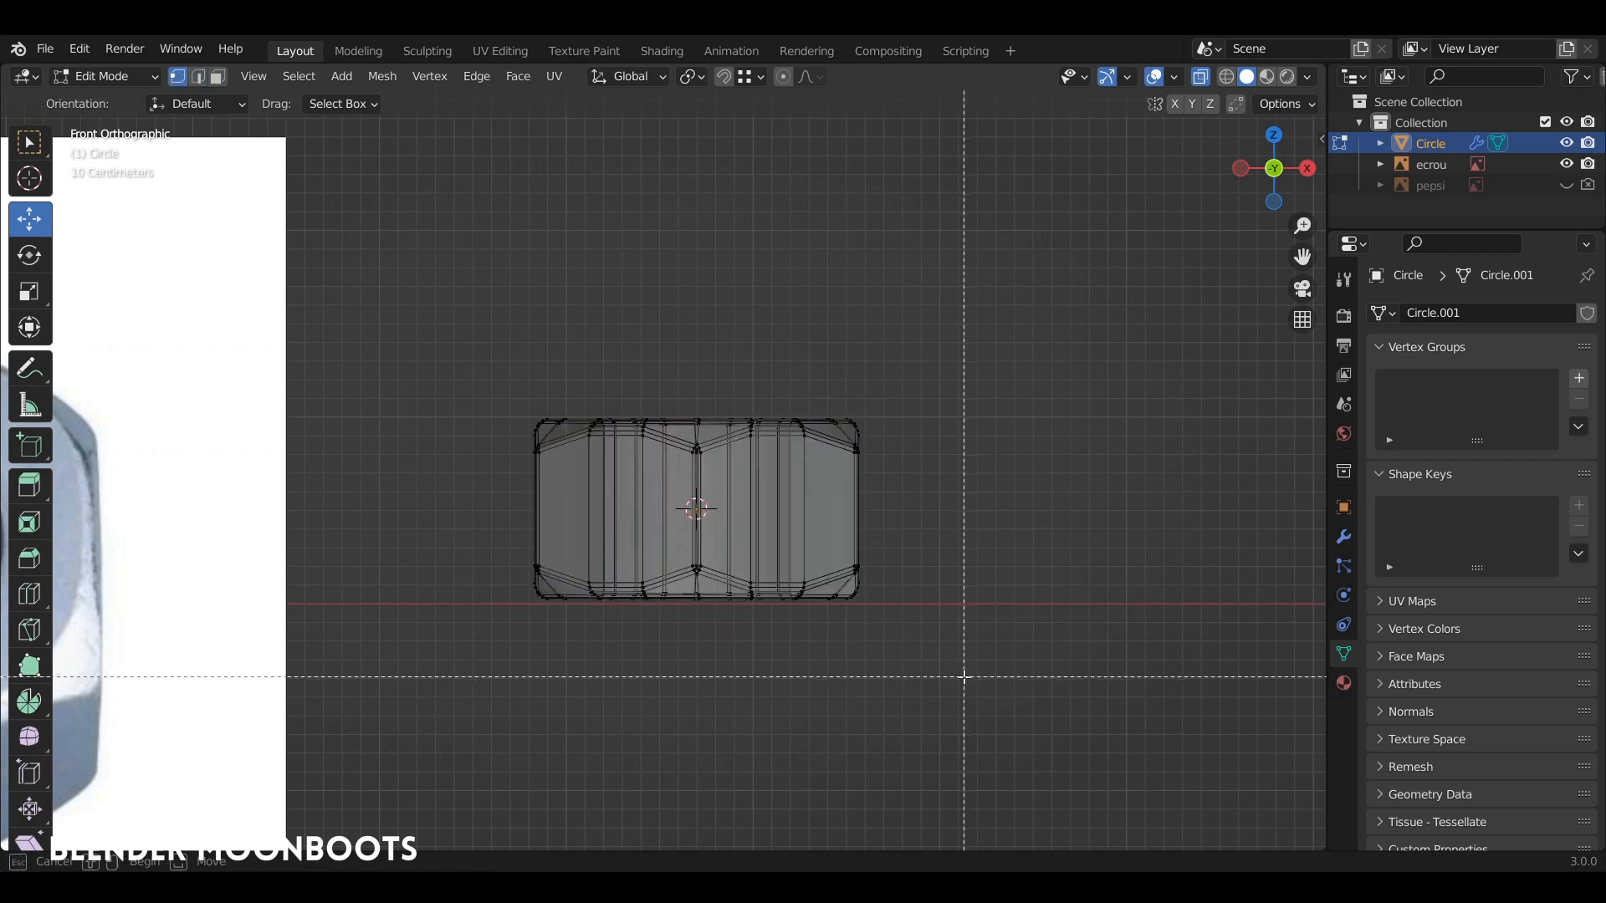
drag(961, 674, 477, 511)
drag(696, 504, 703, 479)
middle_drag(706, 480, 686, 527)
key(Tab)
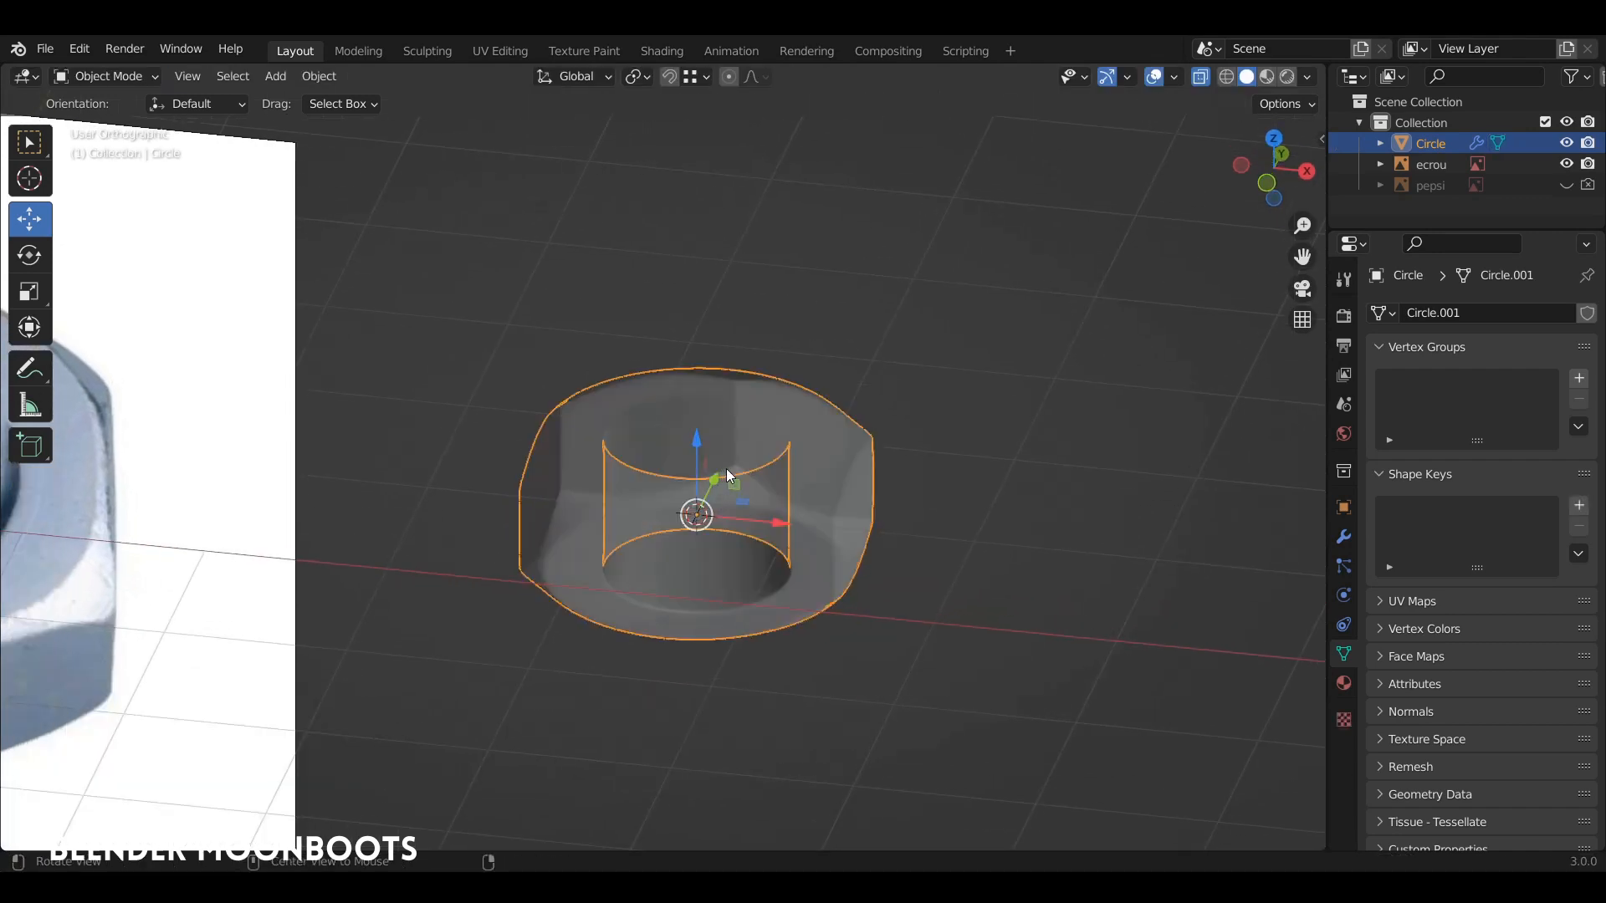
scroll(726, 469, up, 5)
- Turn off the Subdivision modifier's viewport display in Edit Mode and clear the vertex selection
key(Tab)
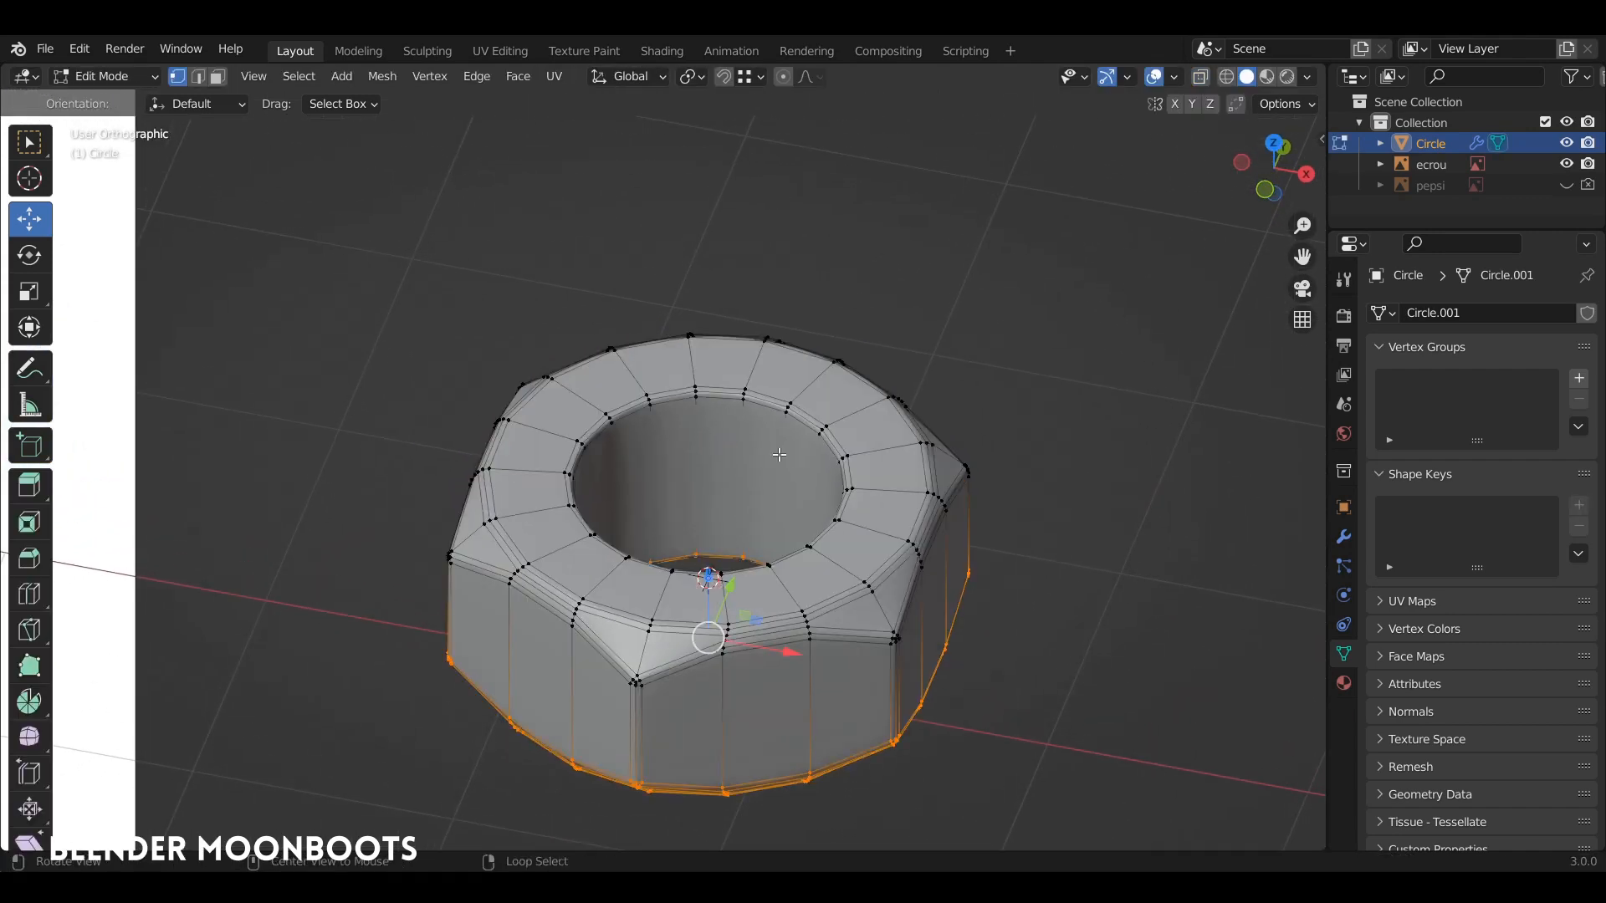
click(1346, 536)
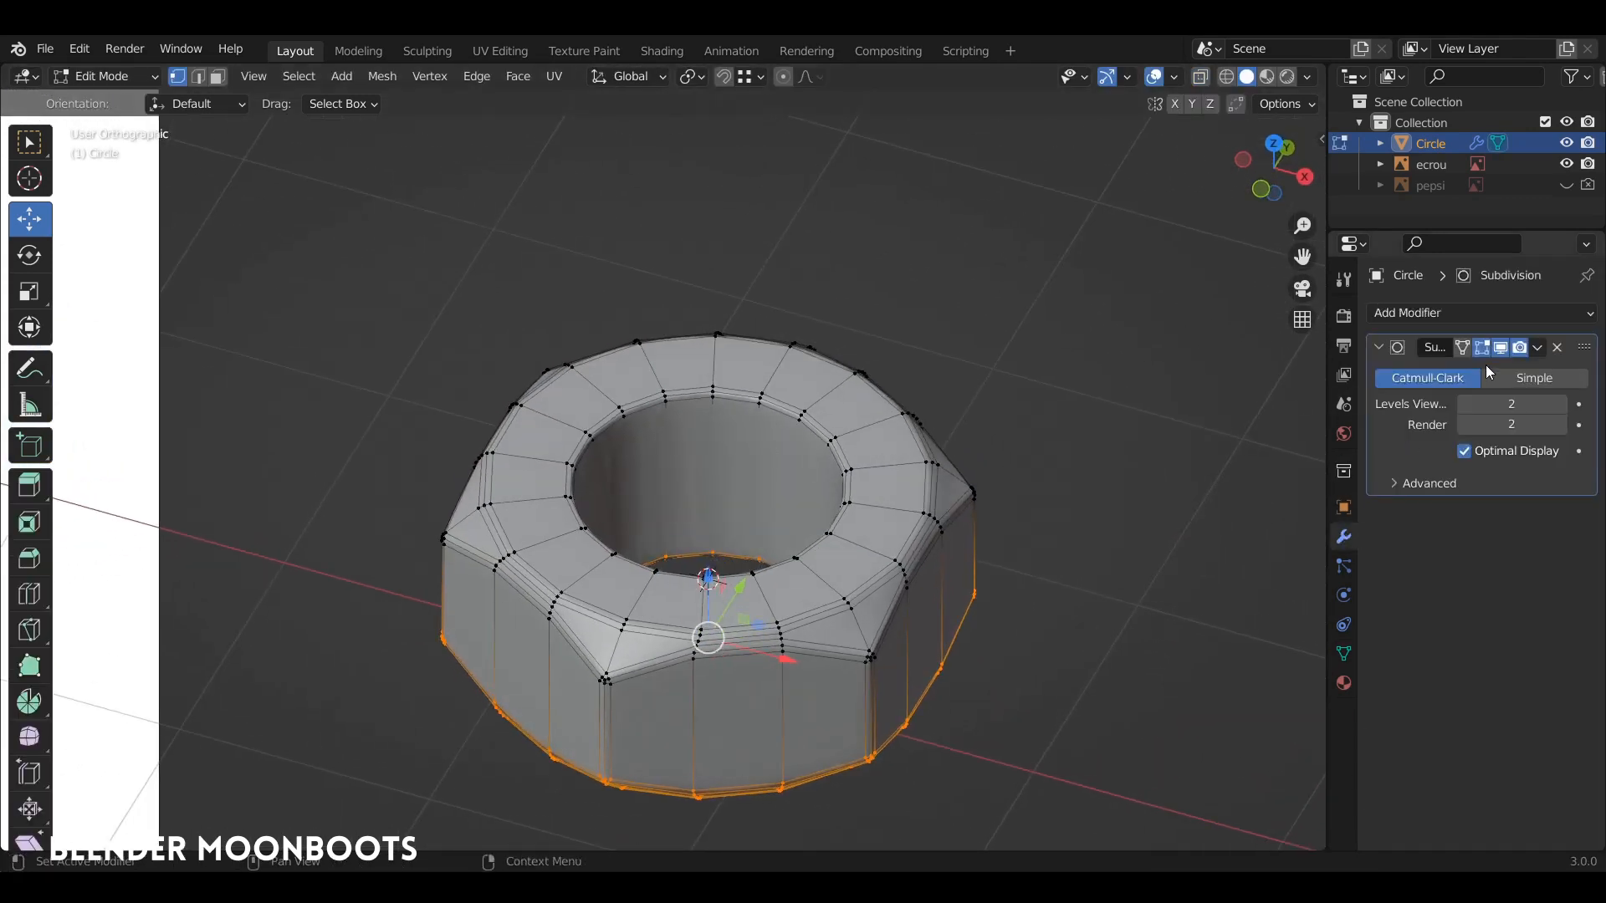
click(1500, 349)
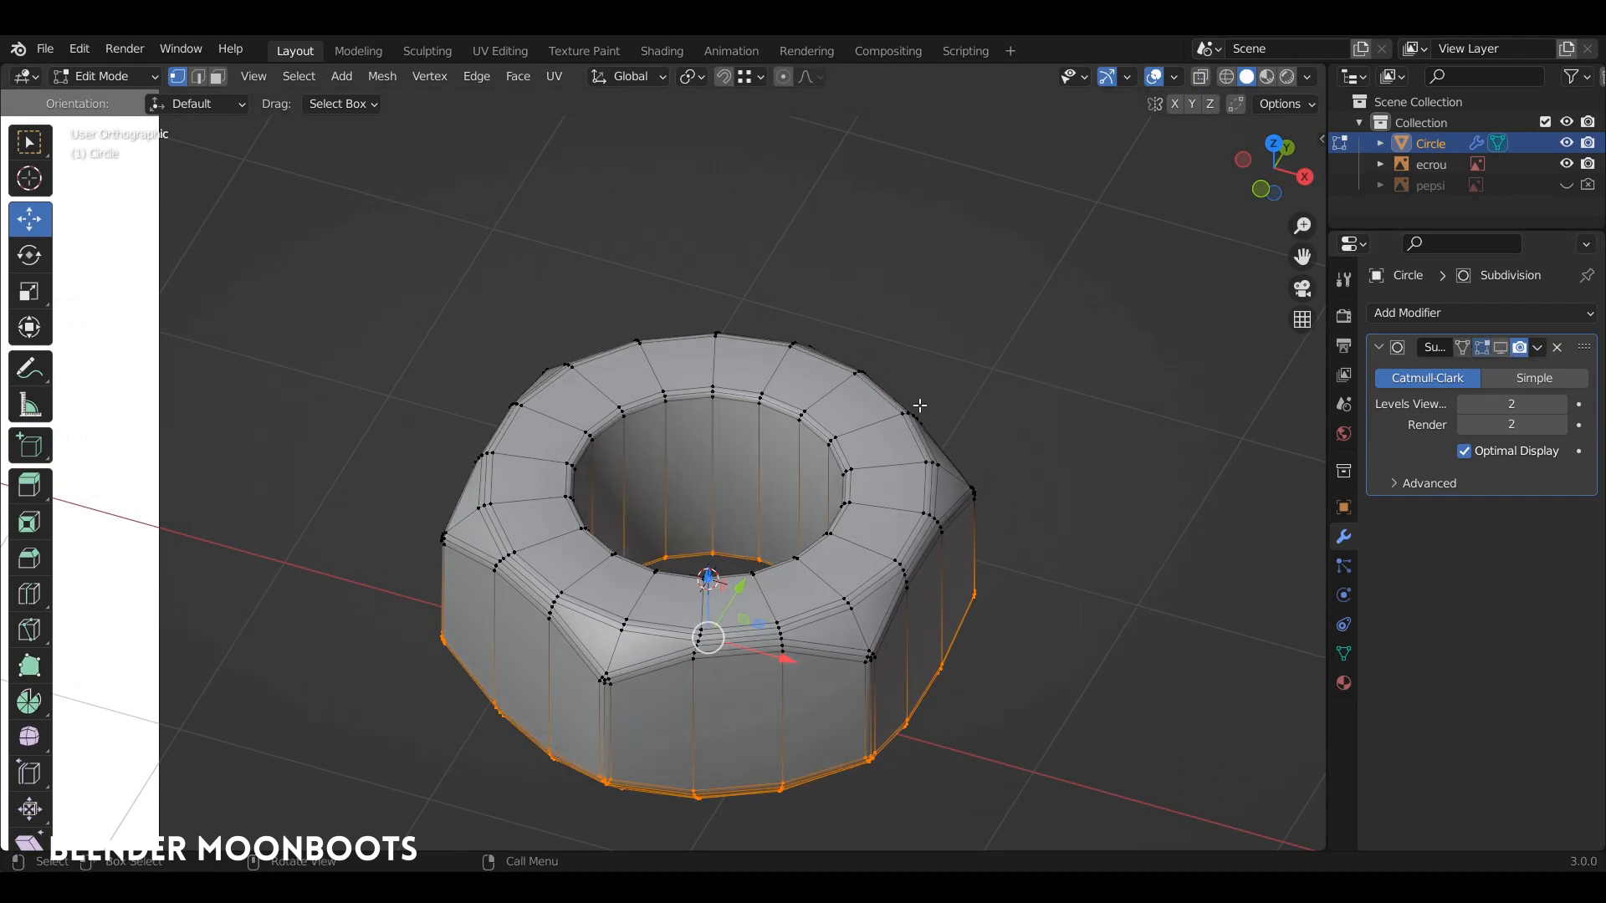
key(a)
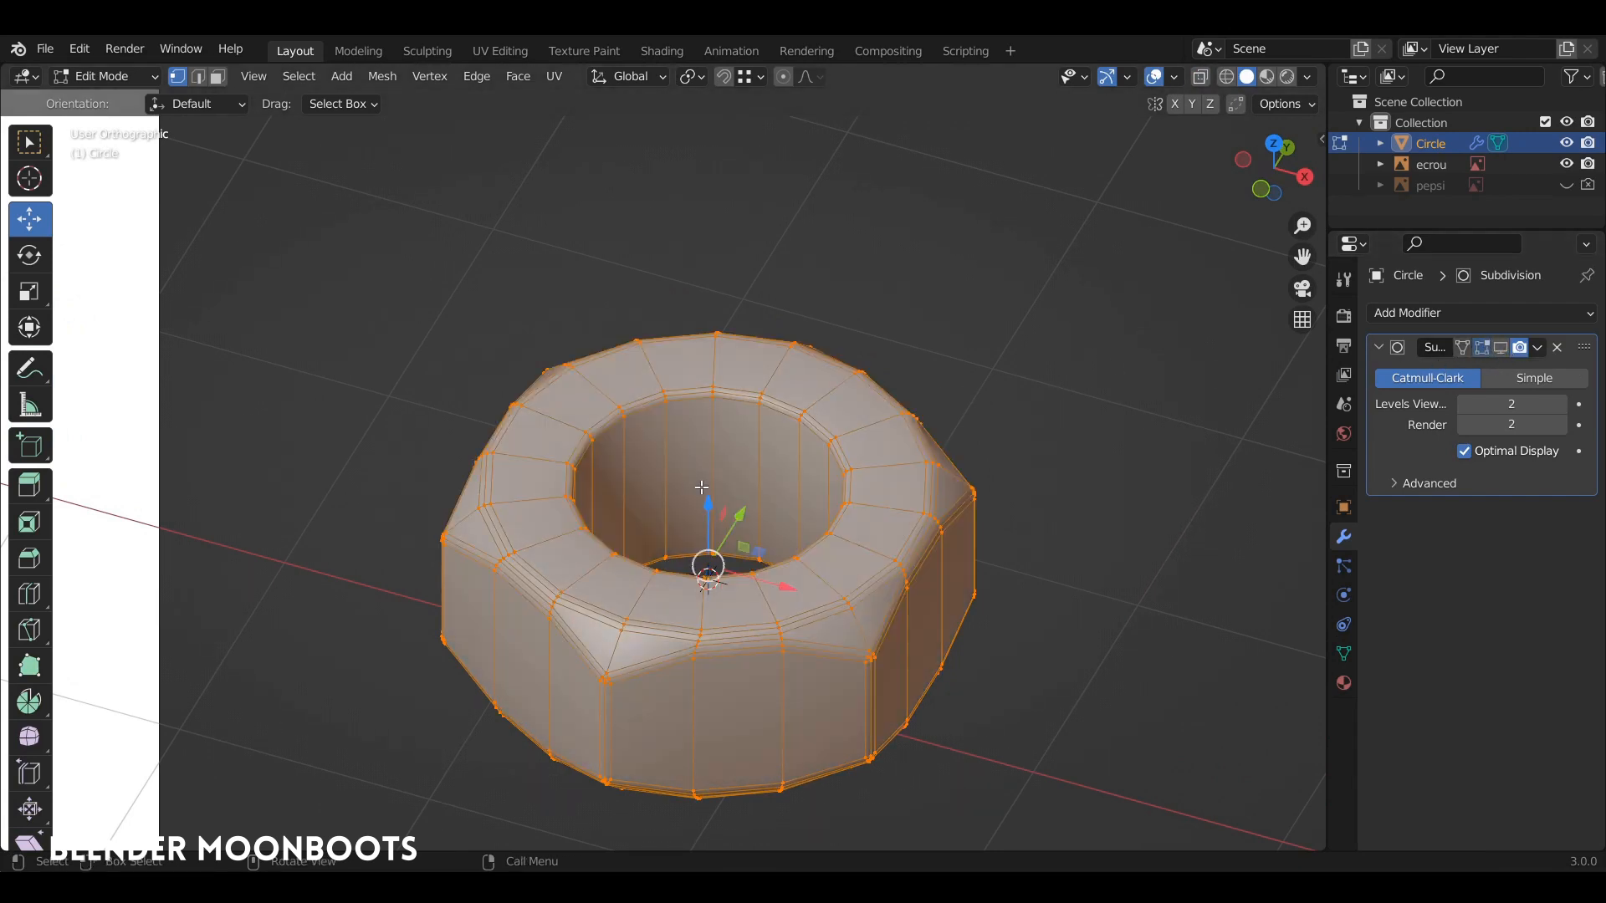
key(alt+a)
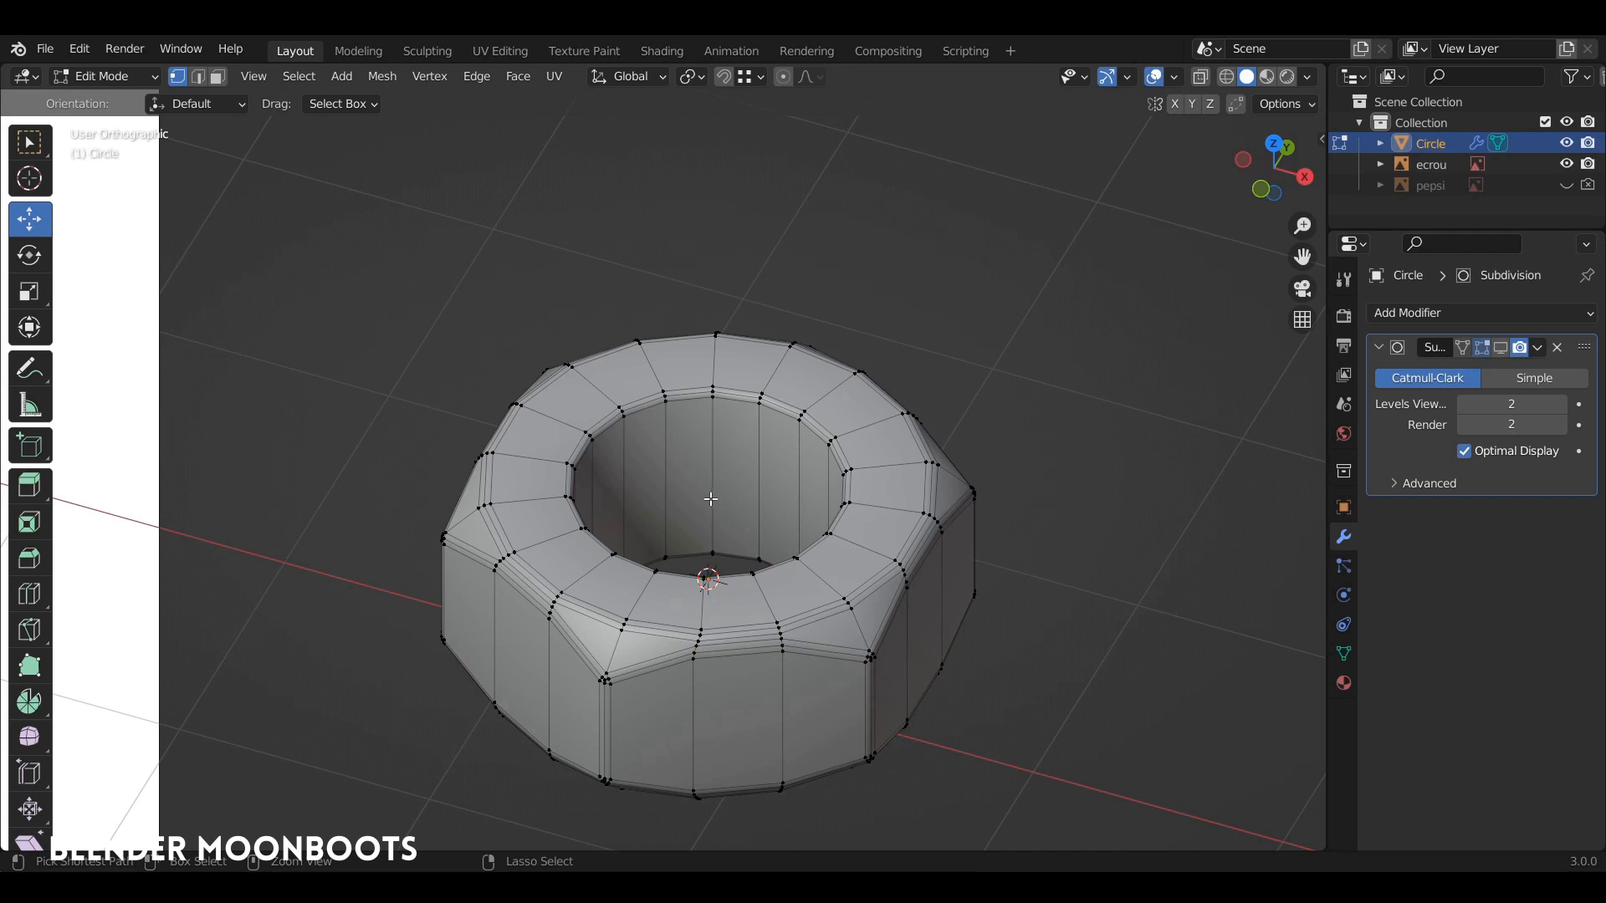
- Add six evenly spaced horizontal loop cuts around the hole's inner wall, without sliding them
key(ctrl+r)
scroll(711, 498, up, 1)
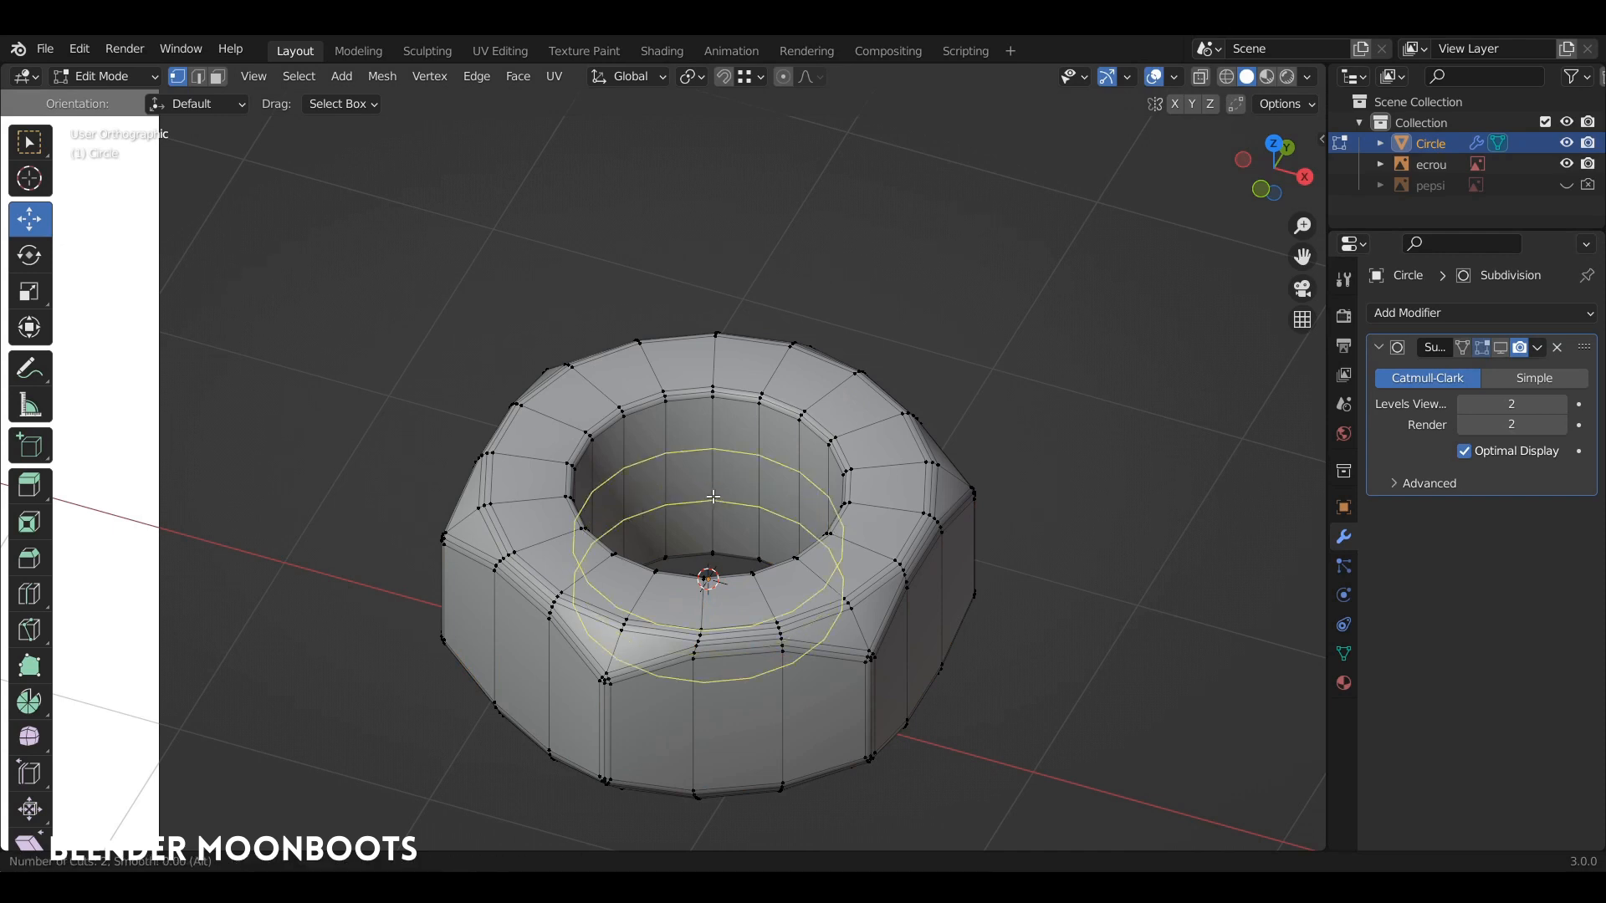
scroll(715, 500, up, 4)
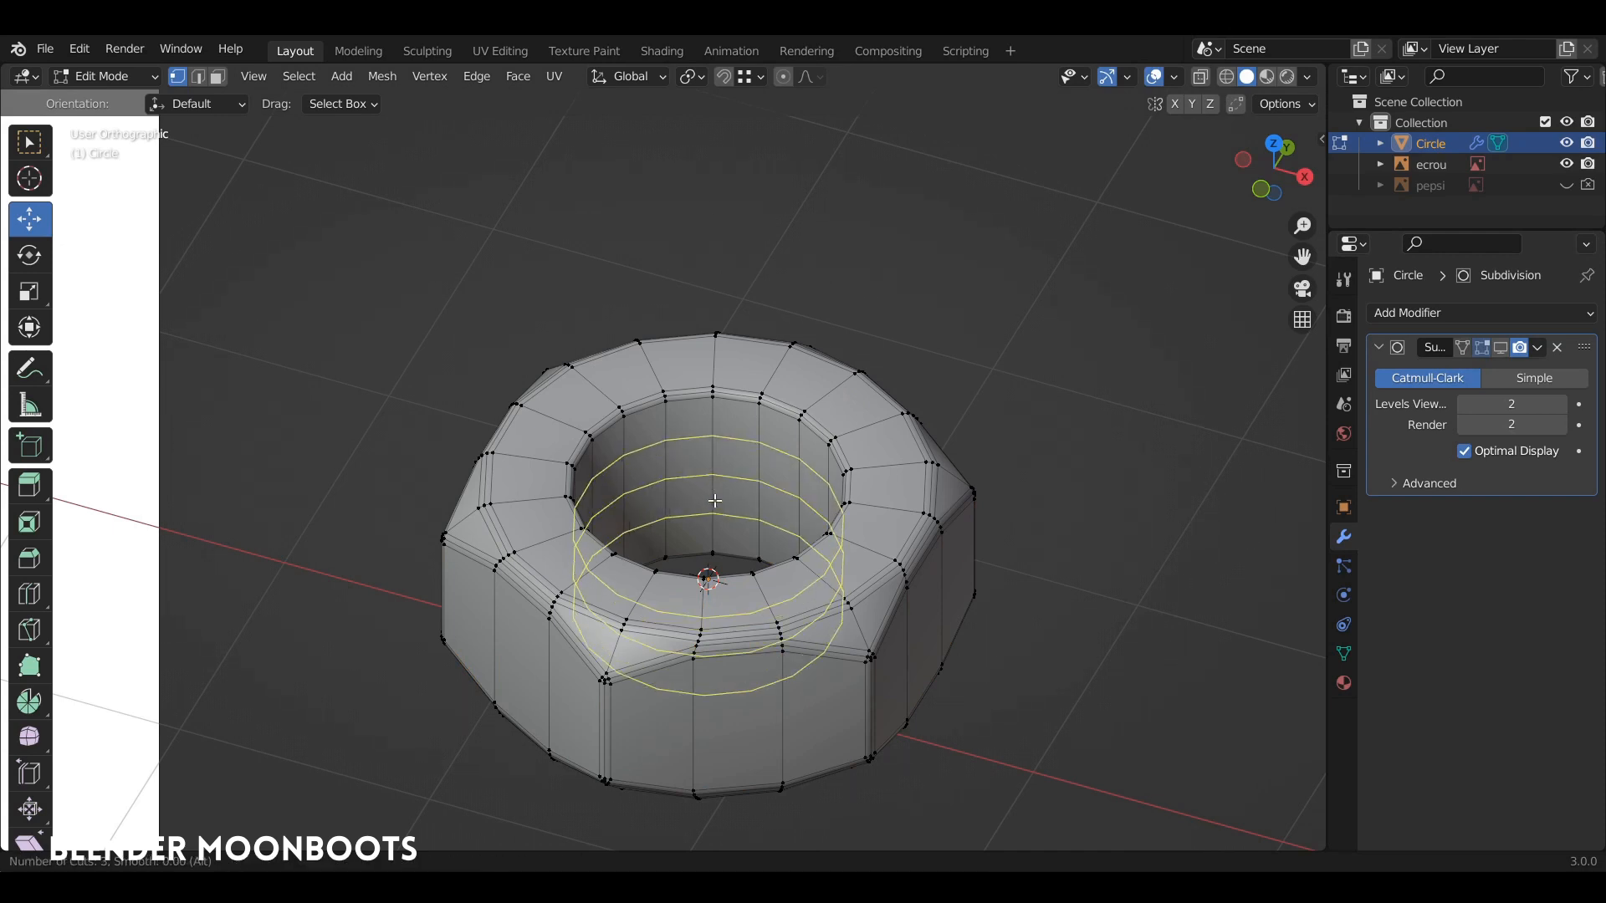
click(713, 502)
right_click(710, 502)
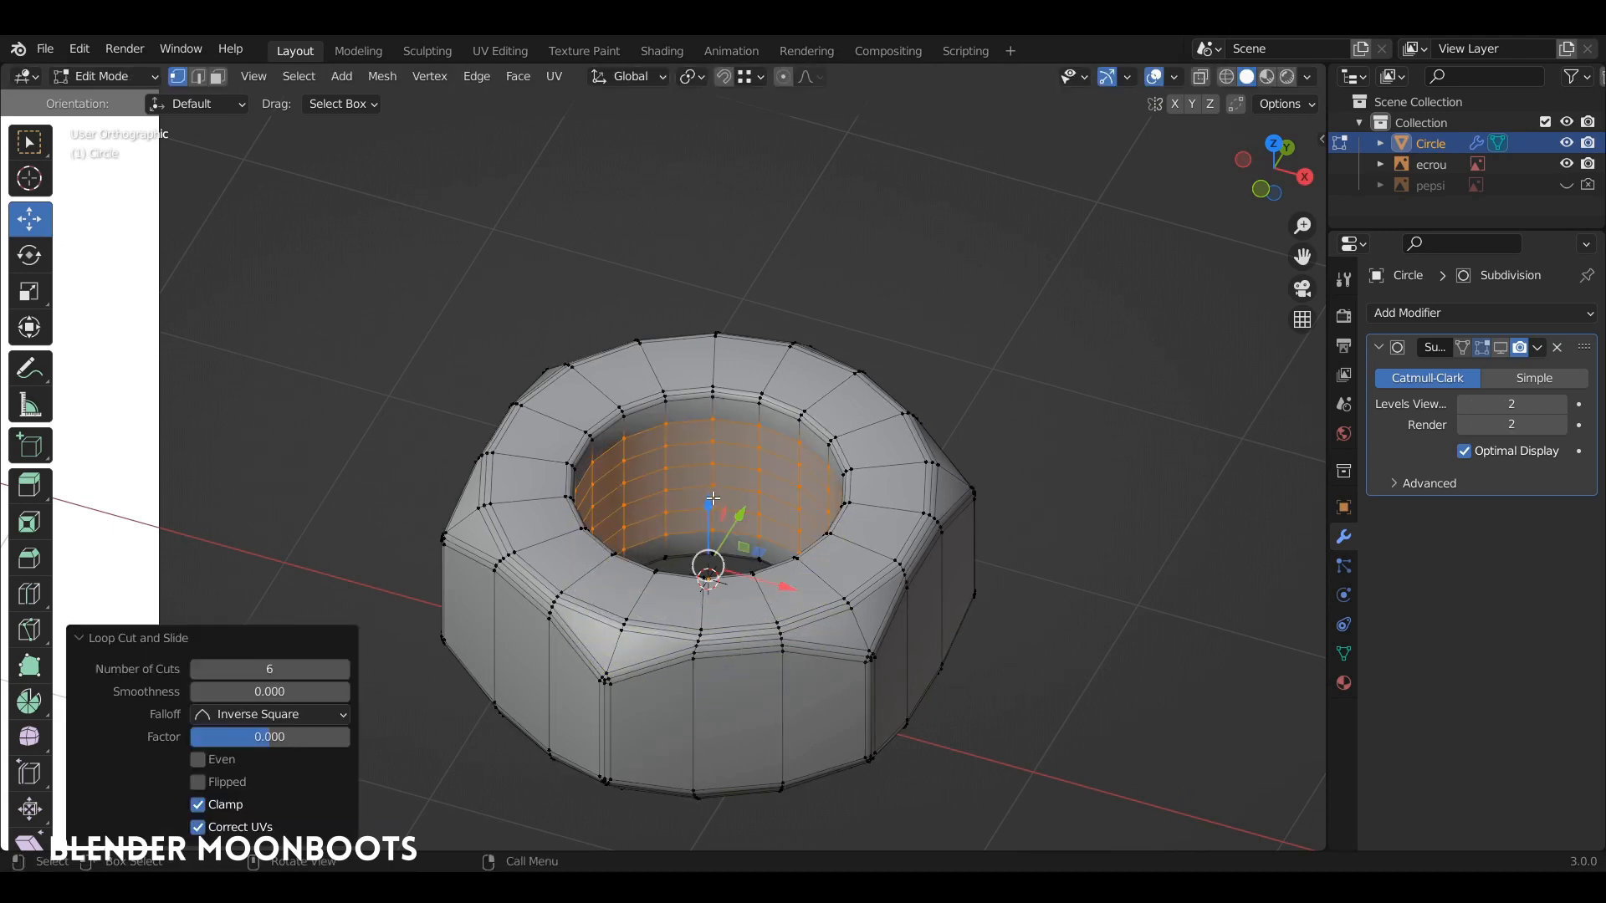
- Switch to face selection and select three alternating face loops around the hole's inner wall
key(3)
alt+click(715, 456)
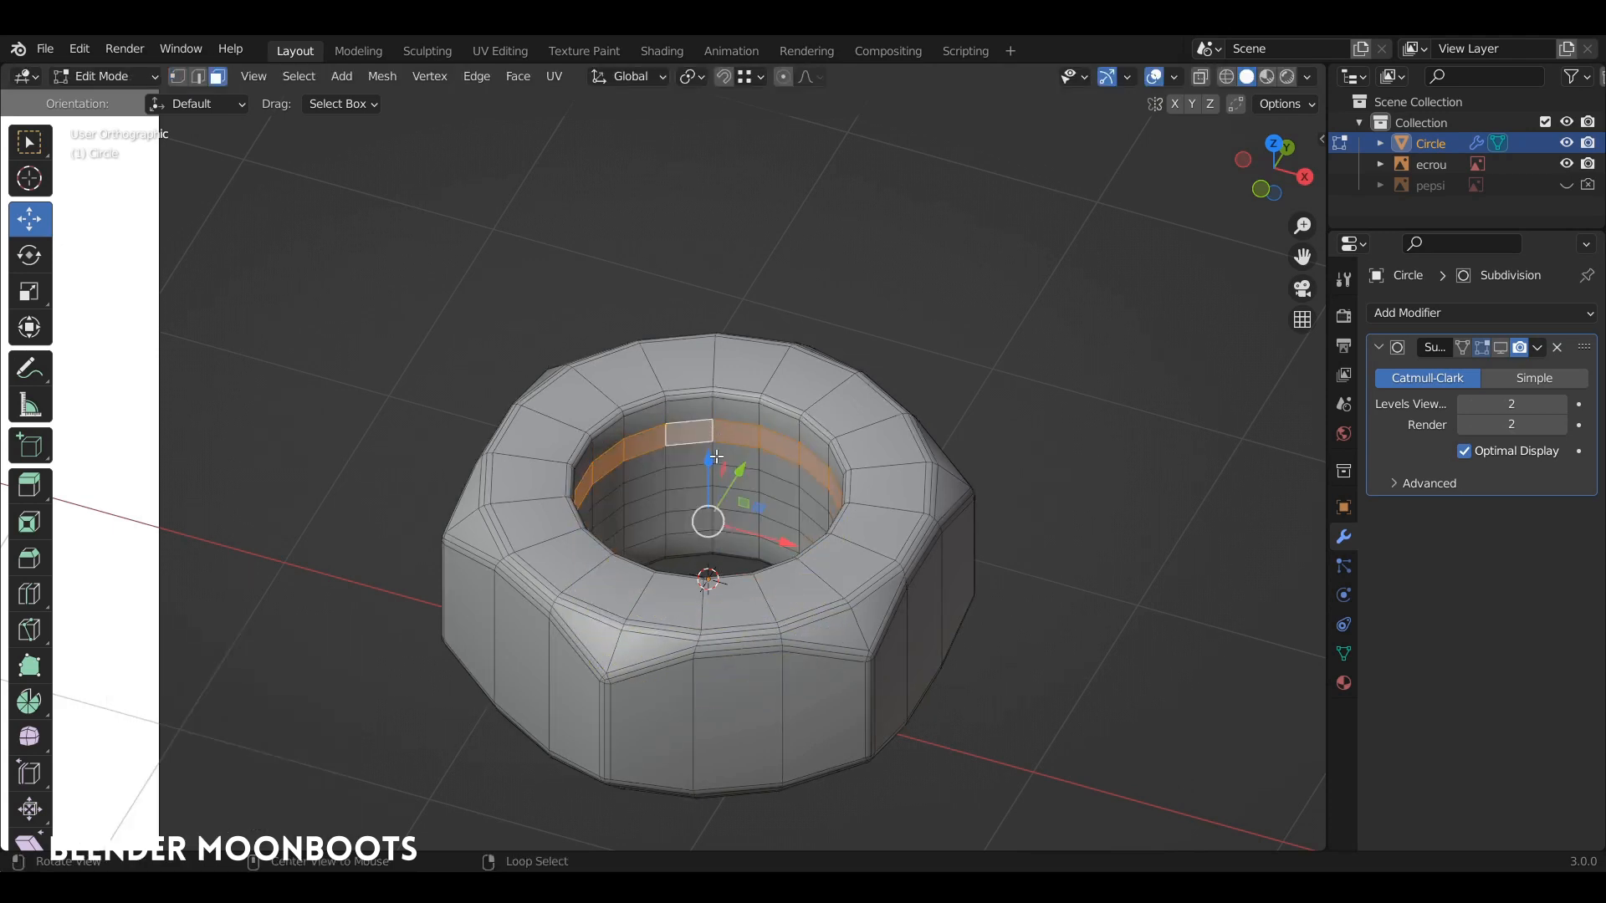
alt+shift+click(713, 507)
alt+shift+click(707, 522)
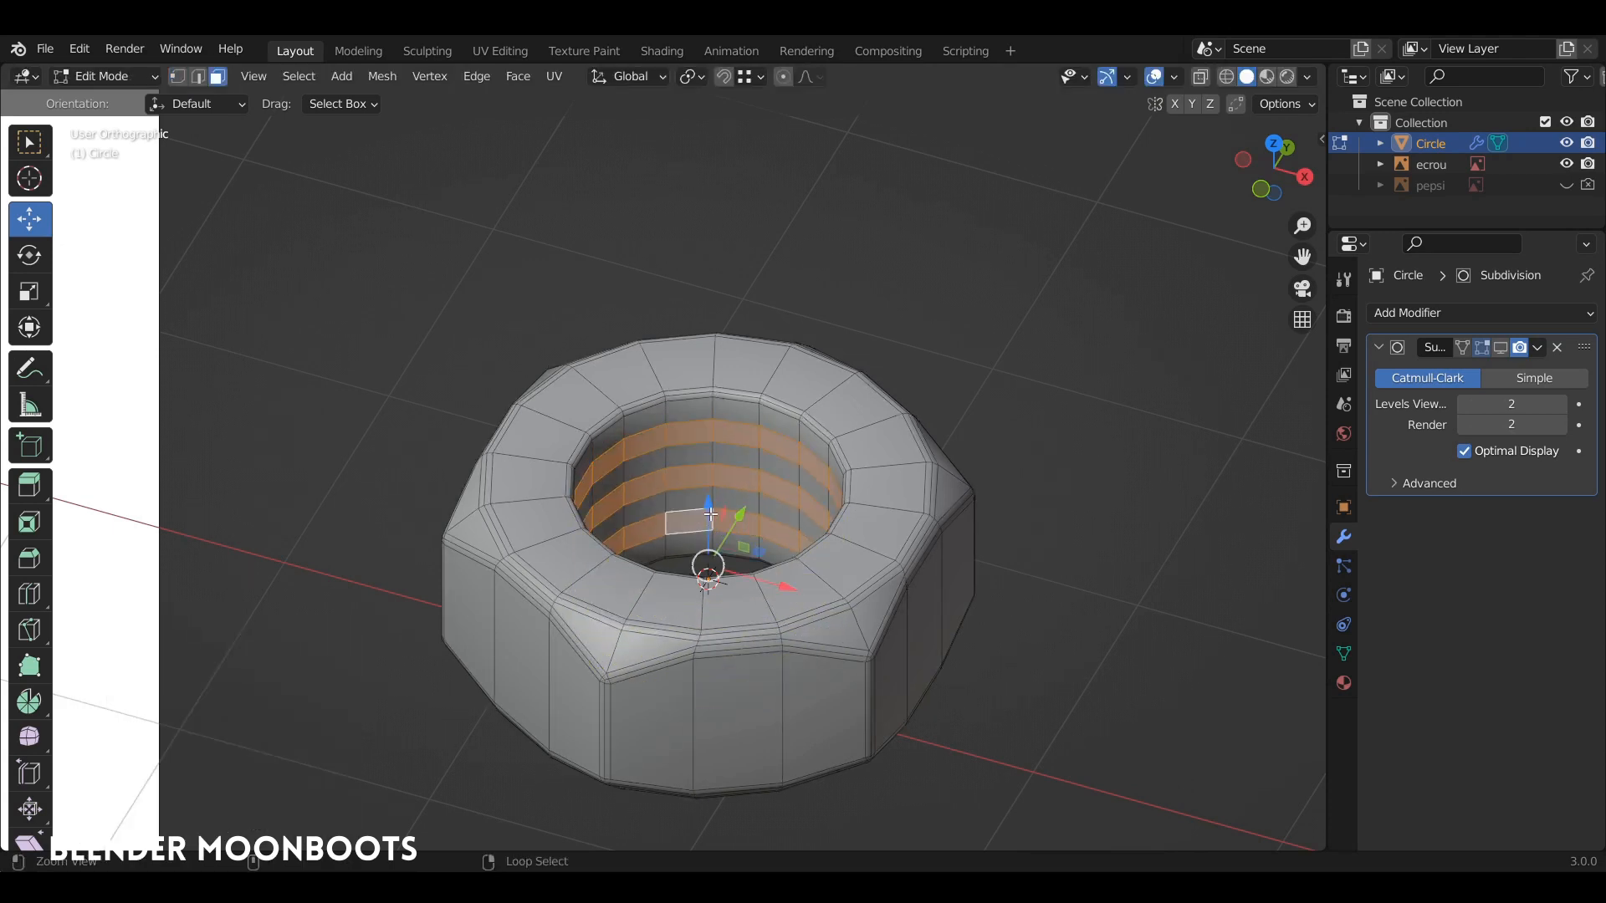
middle_drag(668, 439, 884, 451)
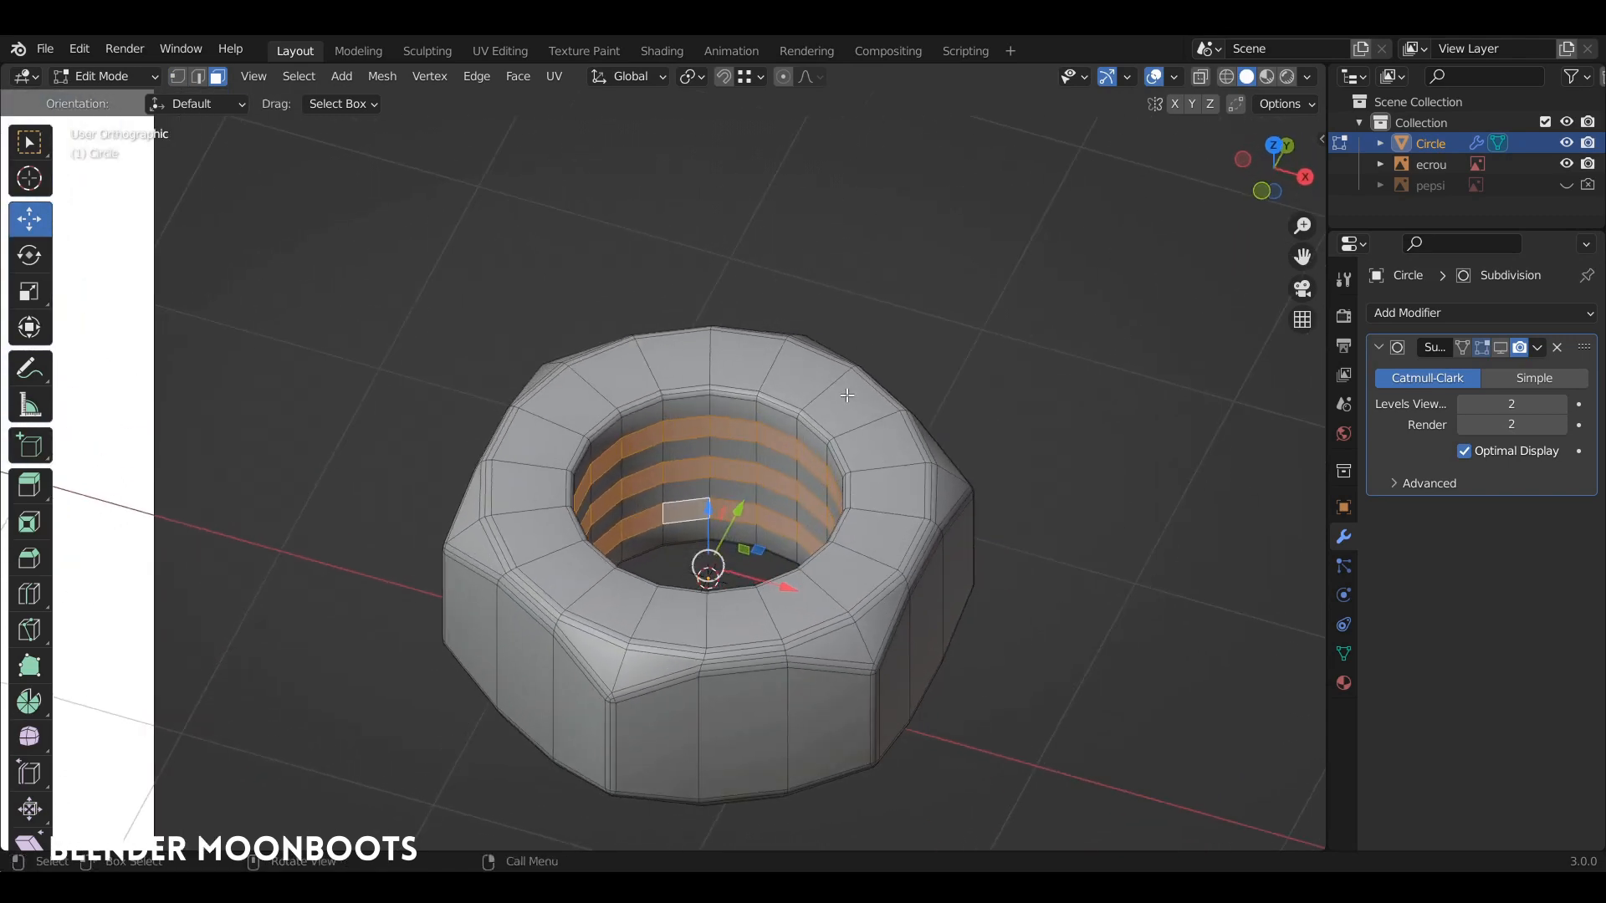
- Try to extrude the selected face loops in place and scale them outward with Z locked
key(e)
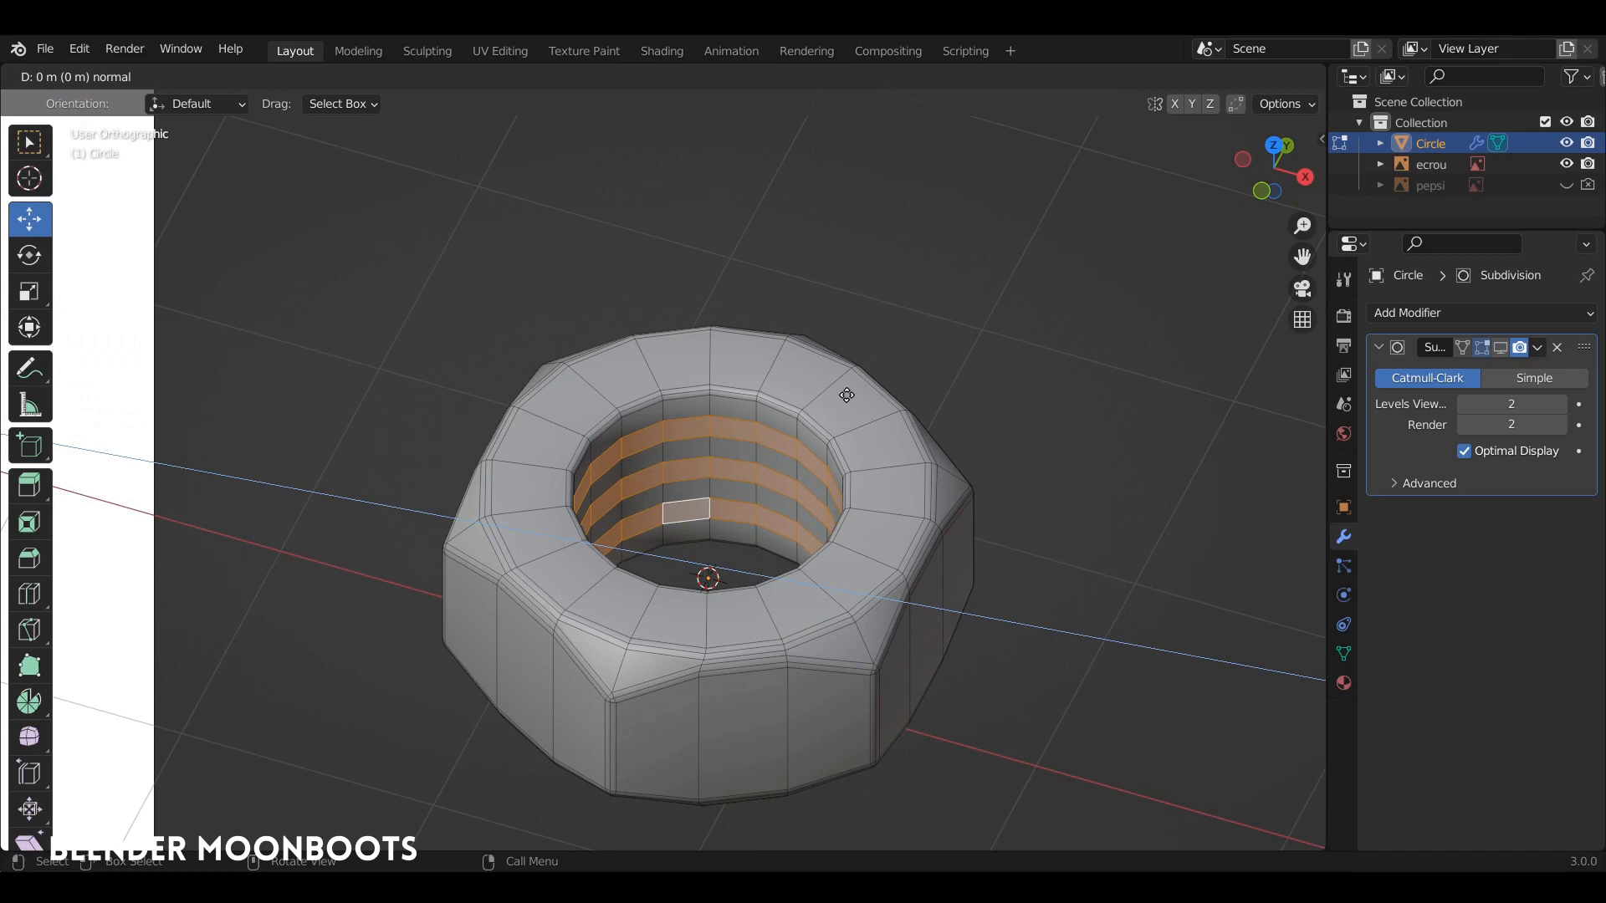
right_click(847, 395)
key(s)
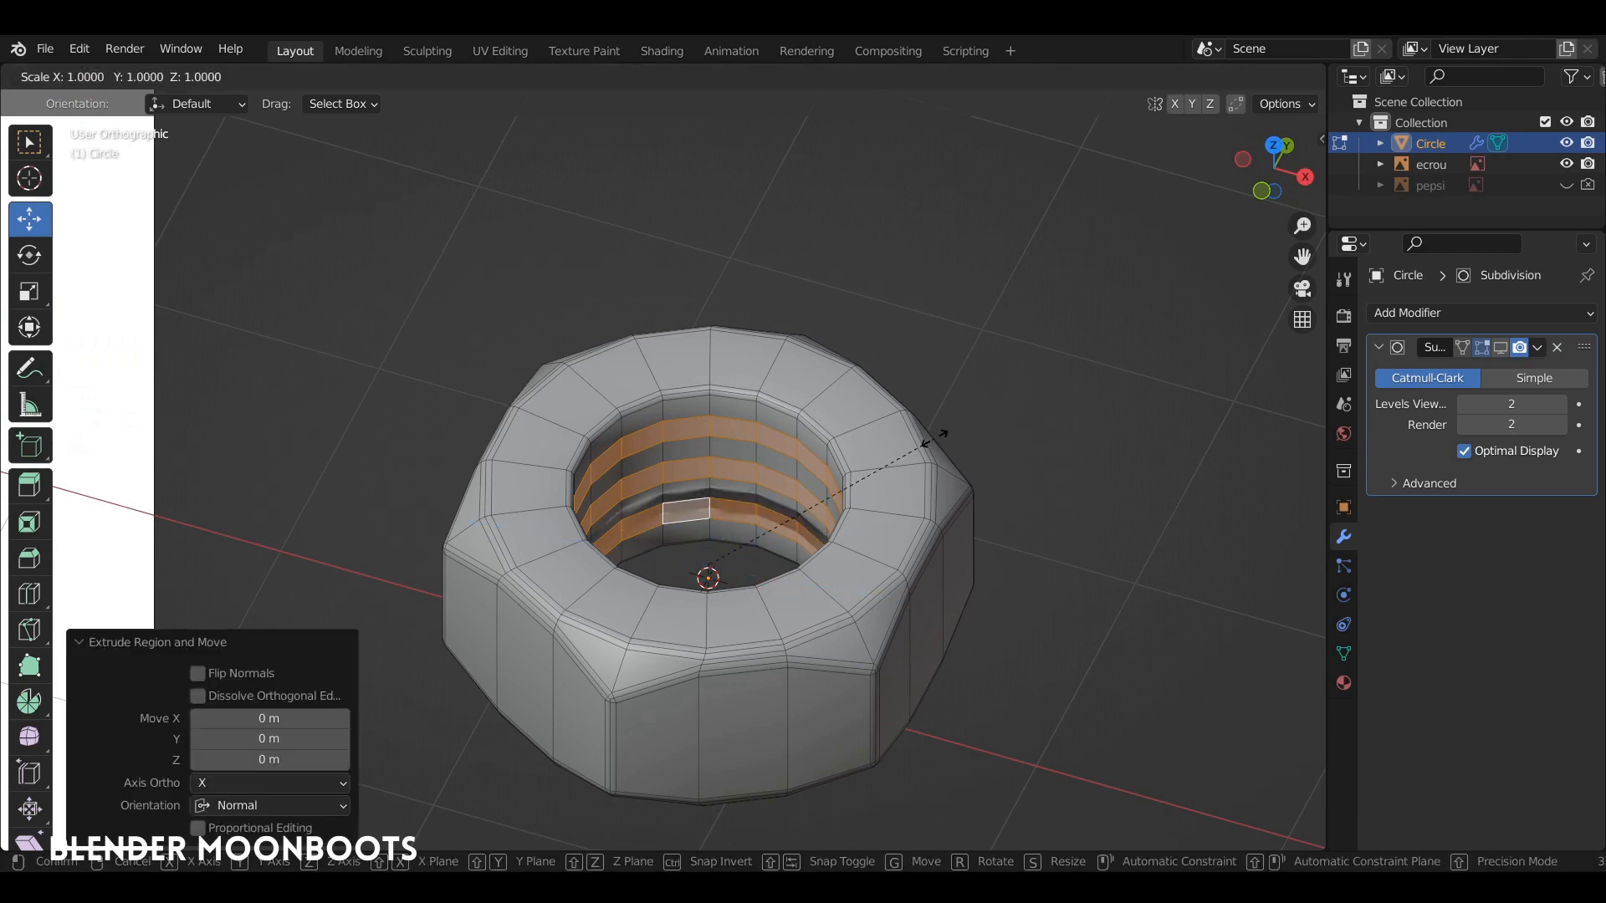
key(shift+z)
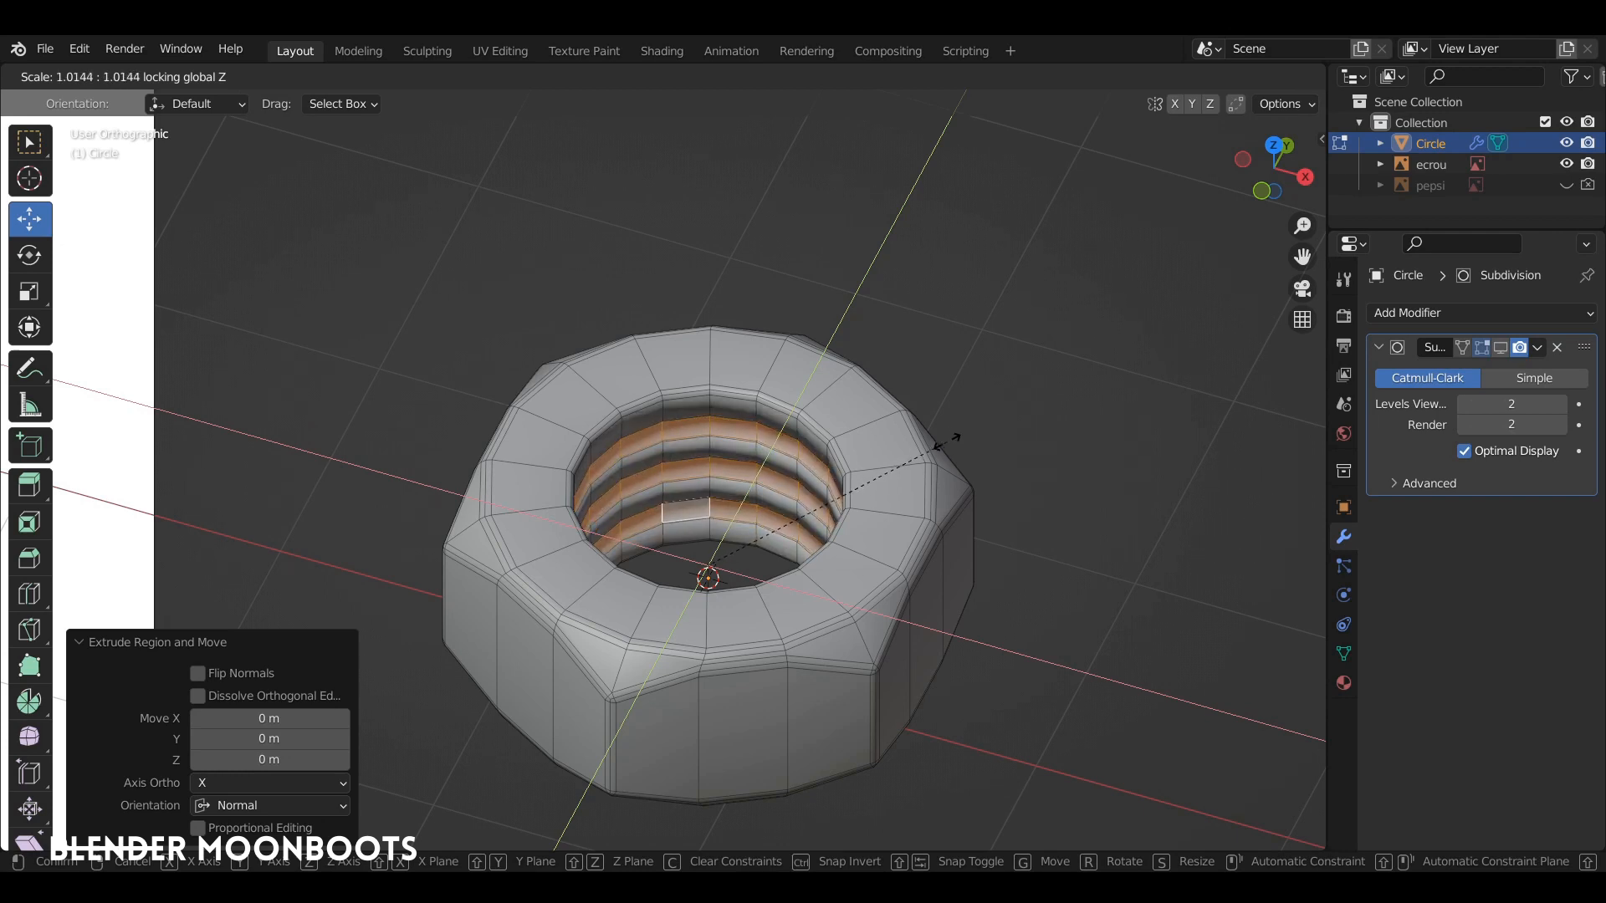
click(947, 441)
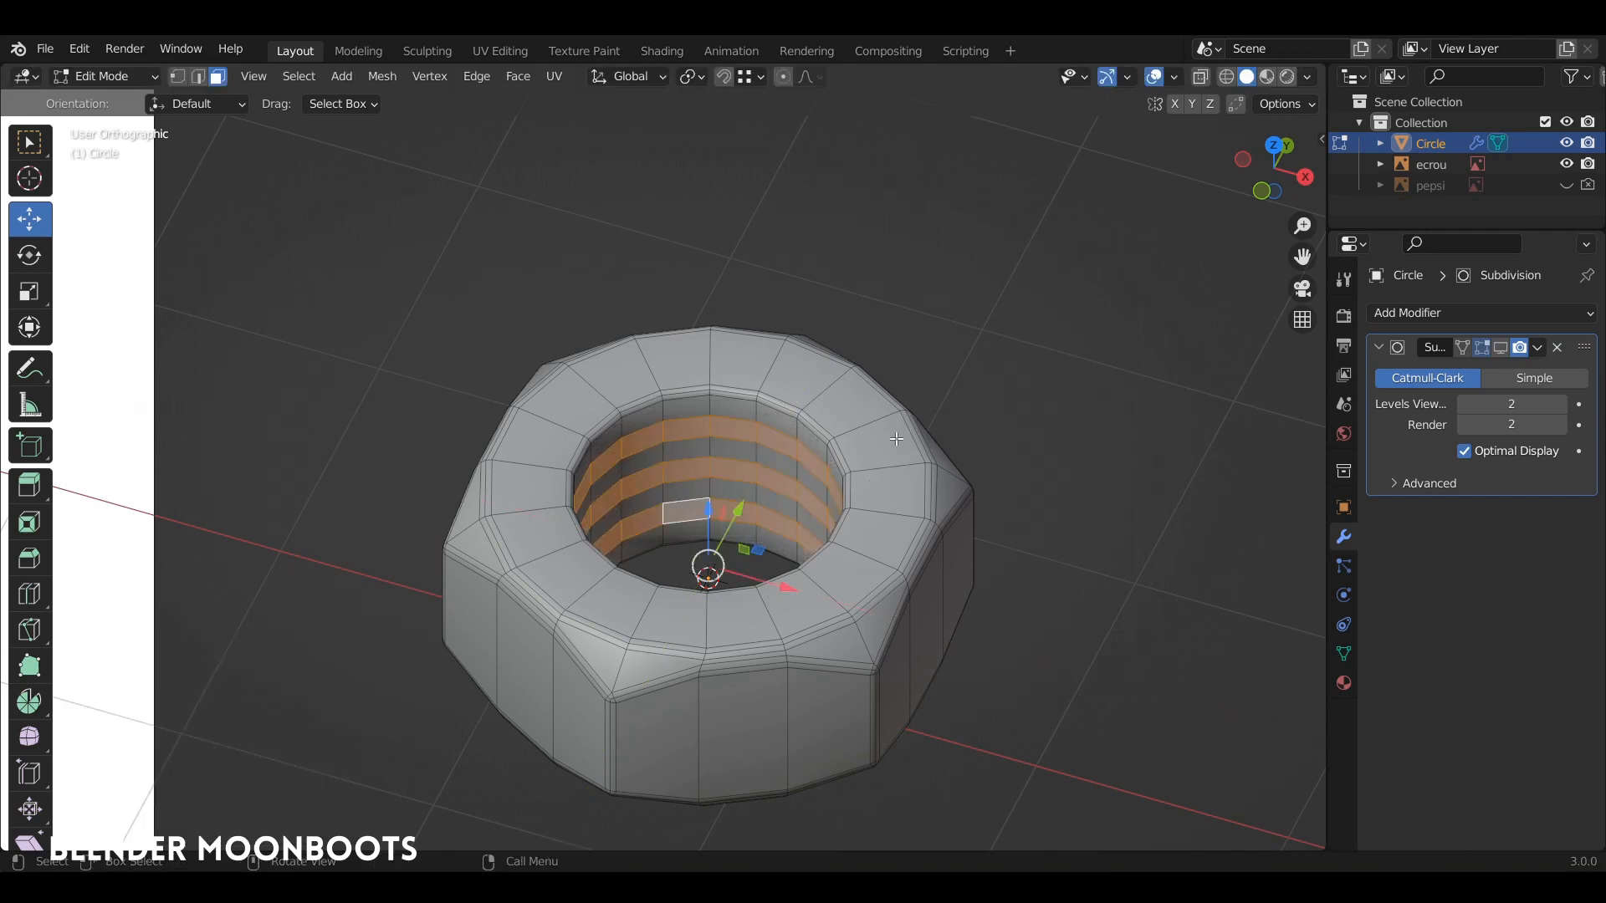
- Scale the selected inner face loops outward by about 1.035 in X and Y, with Z locked
key(s)
key(shift+z)
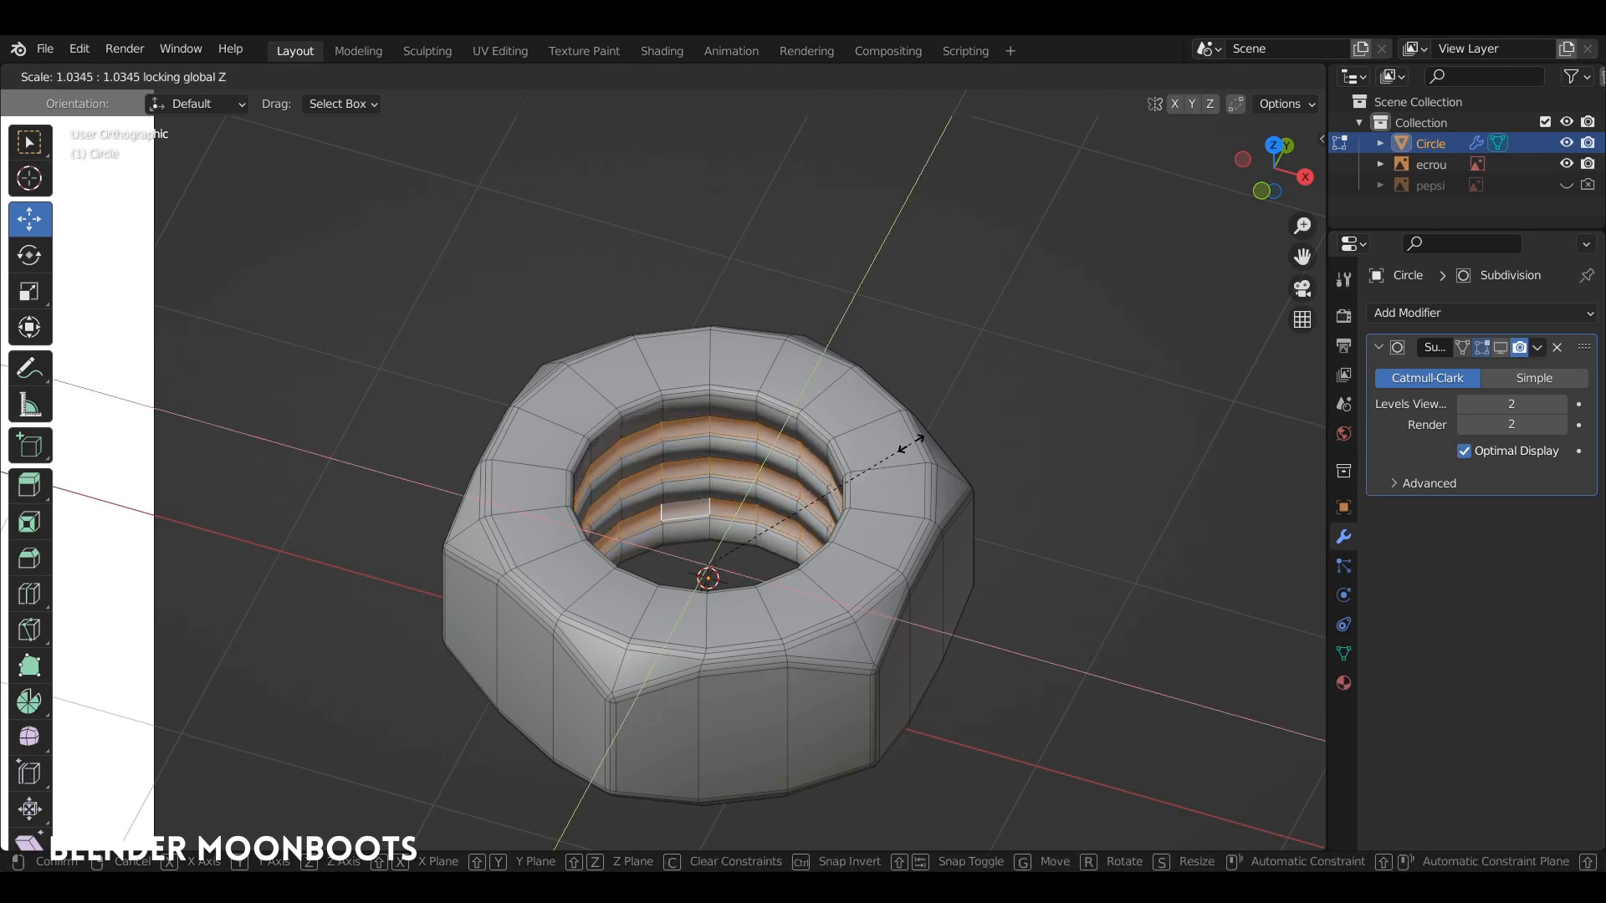
click(920, 439)
- Extrude the groove faces in place and scale them outward by about 1.076 in X and Y only
key(e)
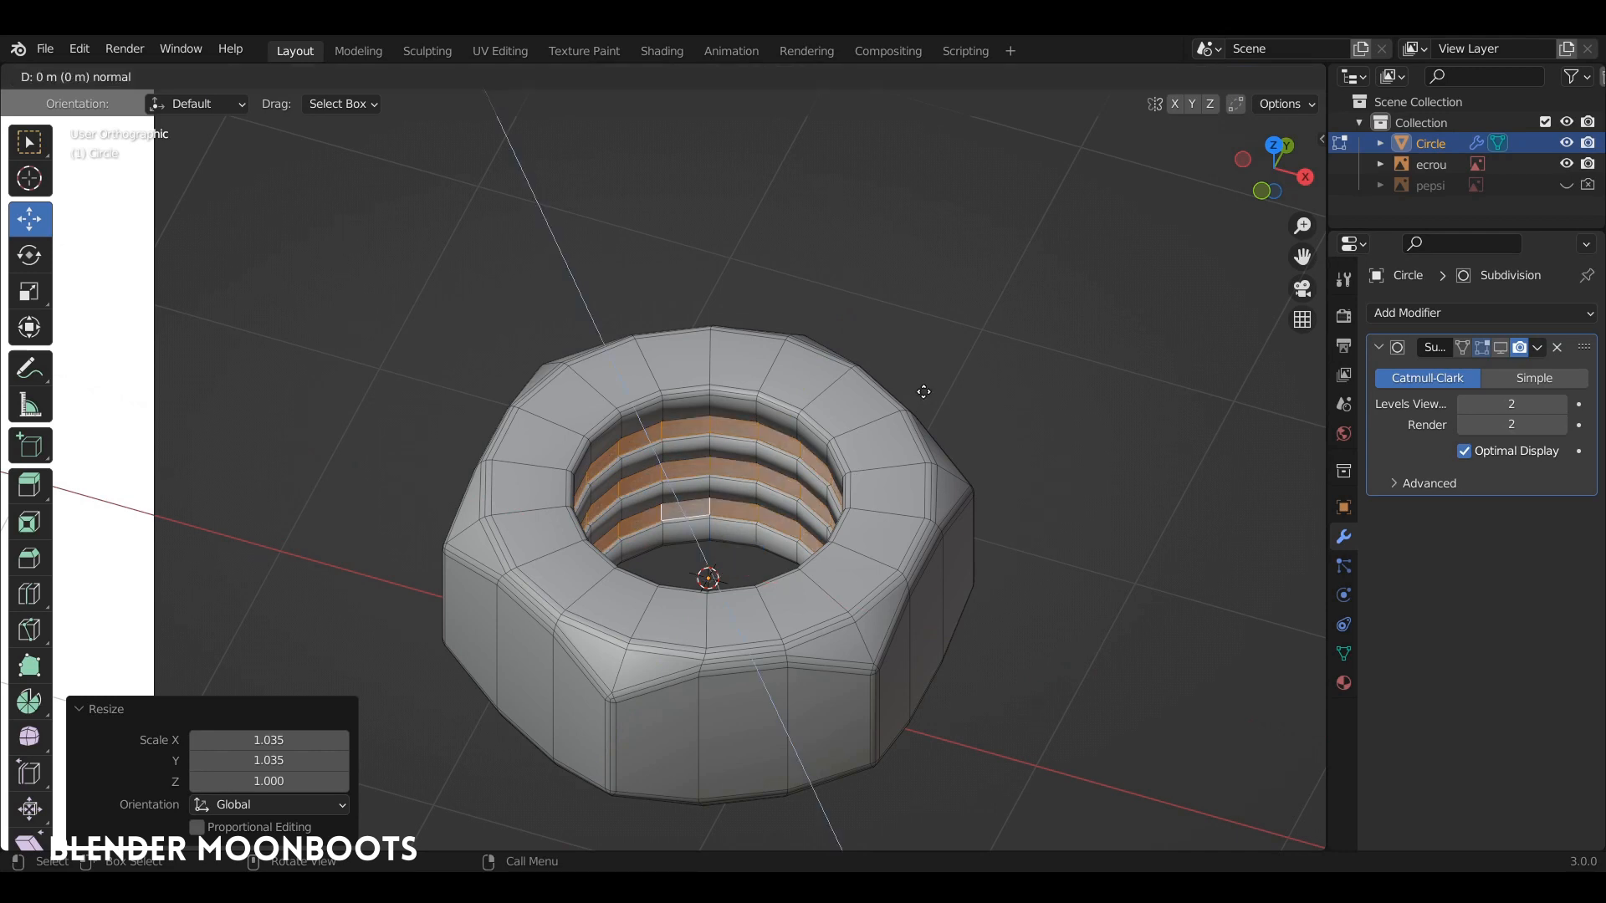
right_click(923, 391)
key(s)
key(shift+z)
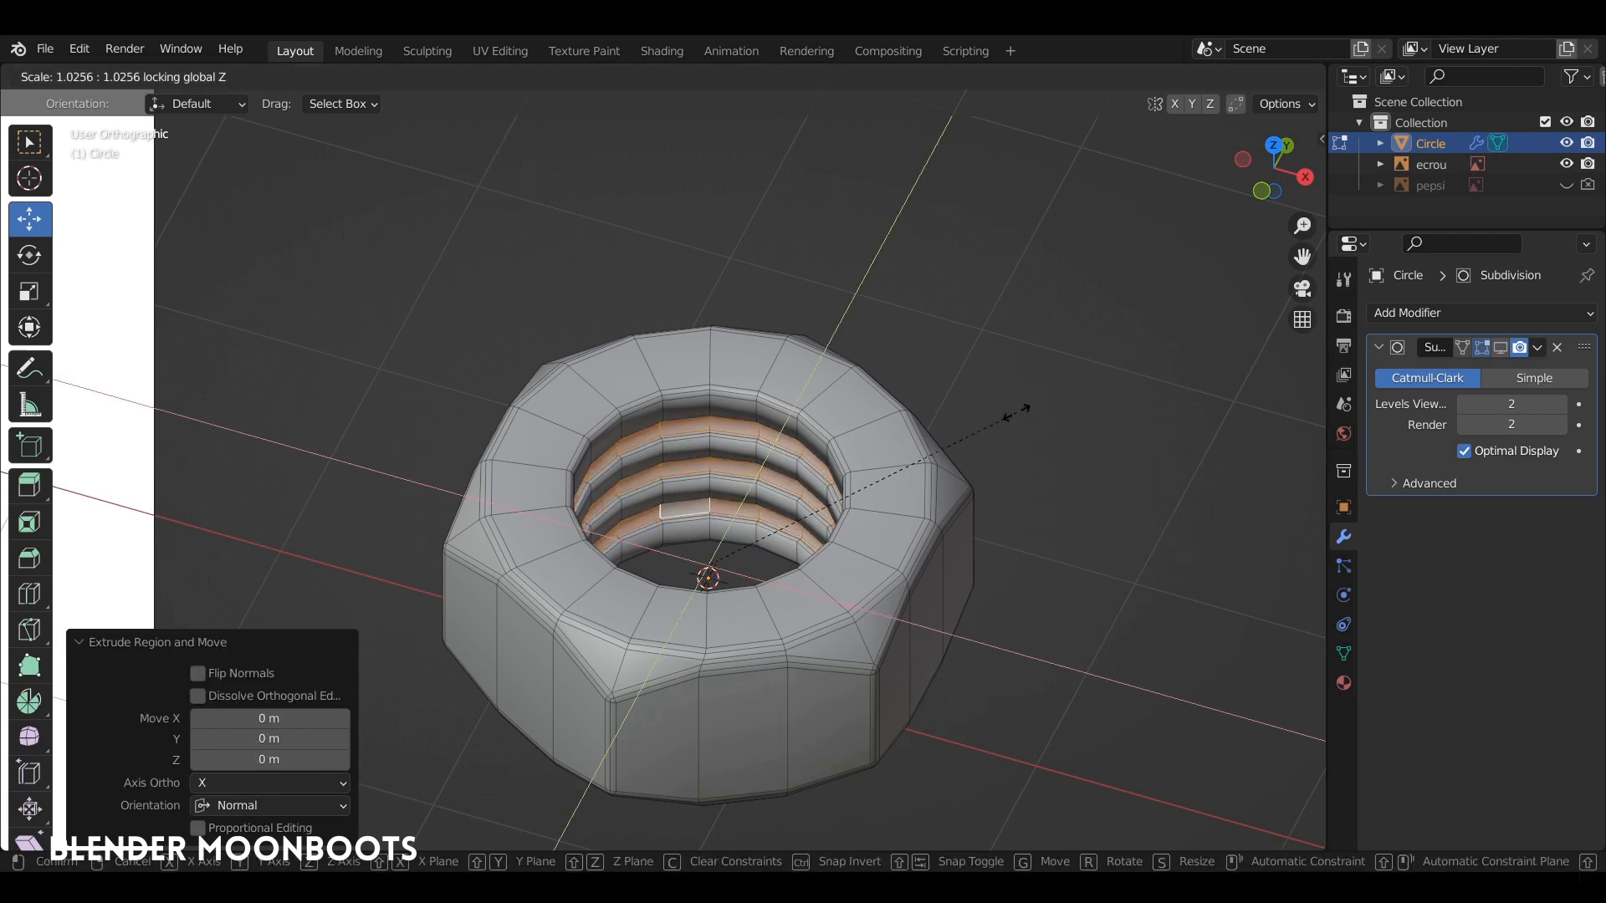
click(1034, 412)
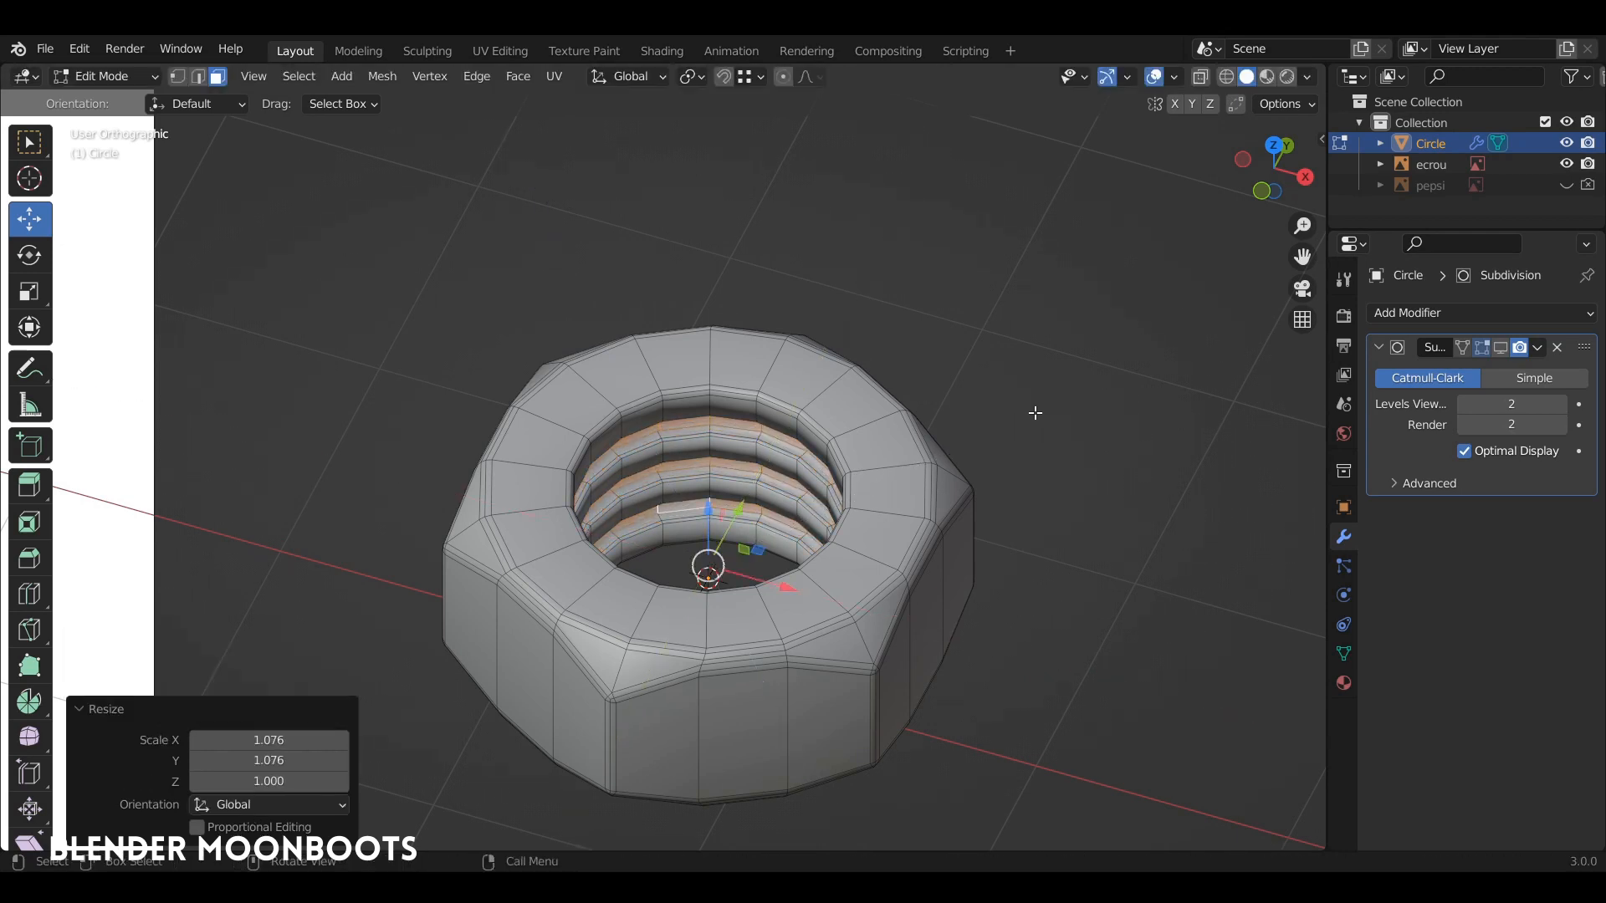
- Extrude the groove faces in place once more and scale them slightly outward, by about 1.028 in X and Y
key(e)
right_click(1046, 370)
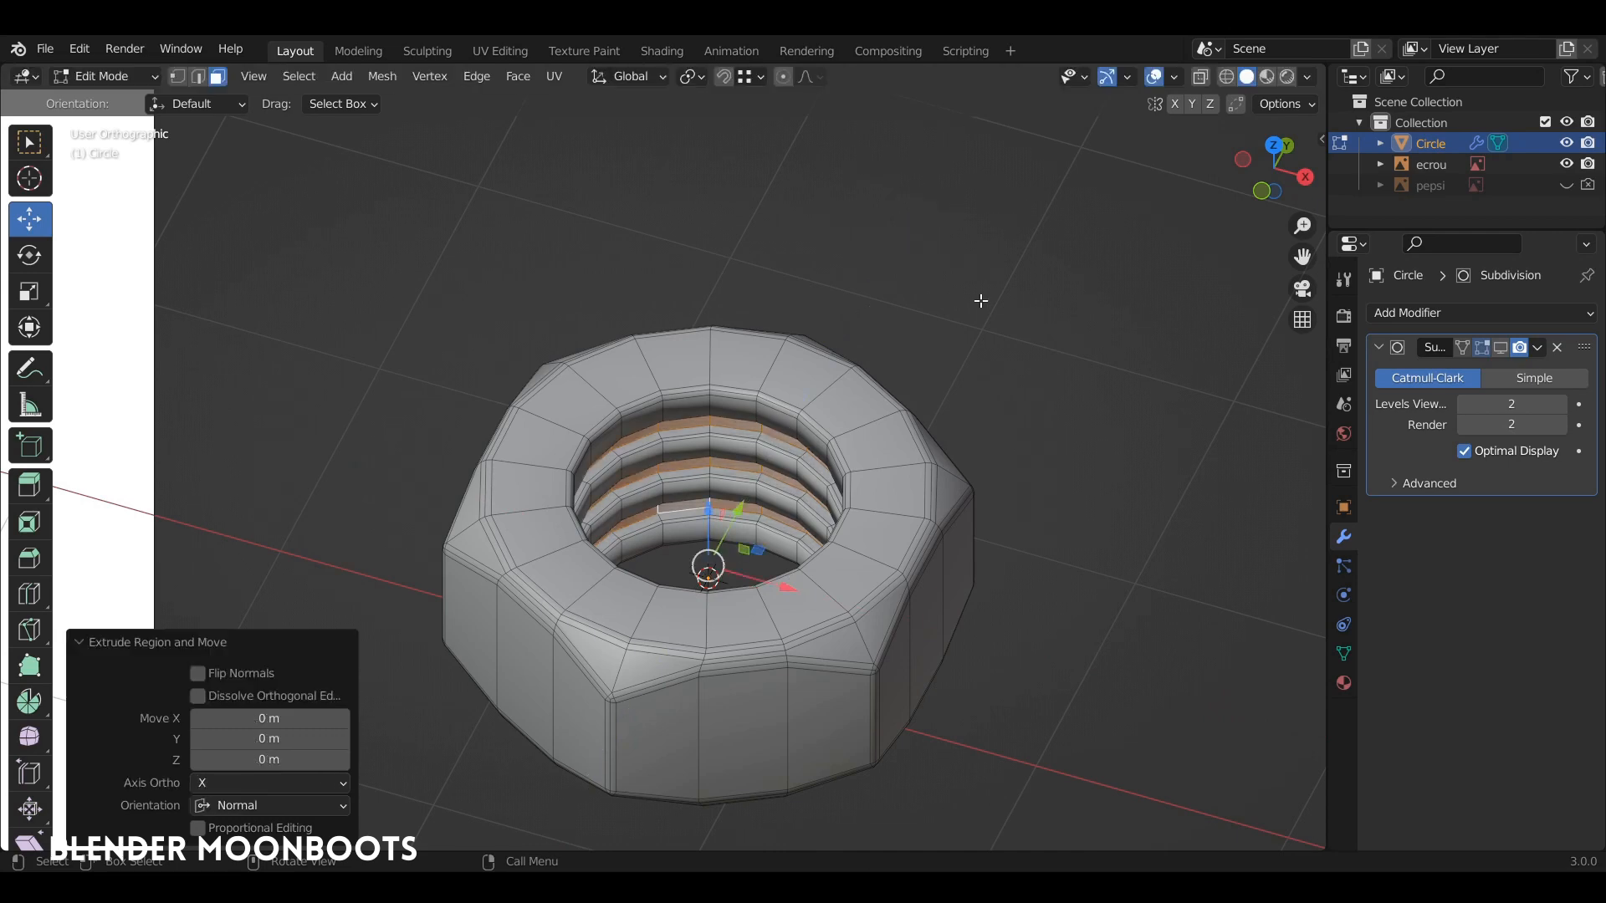
key(s)
key(shift+z)
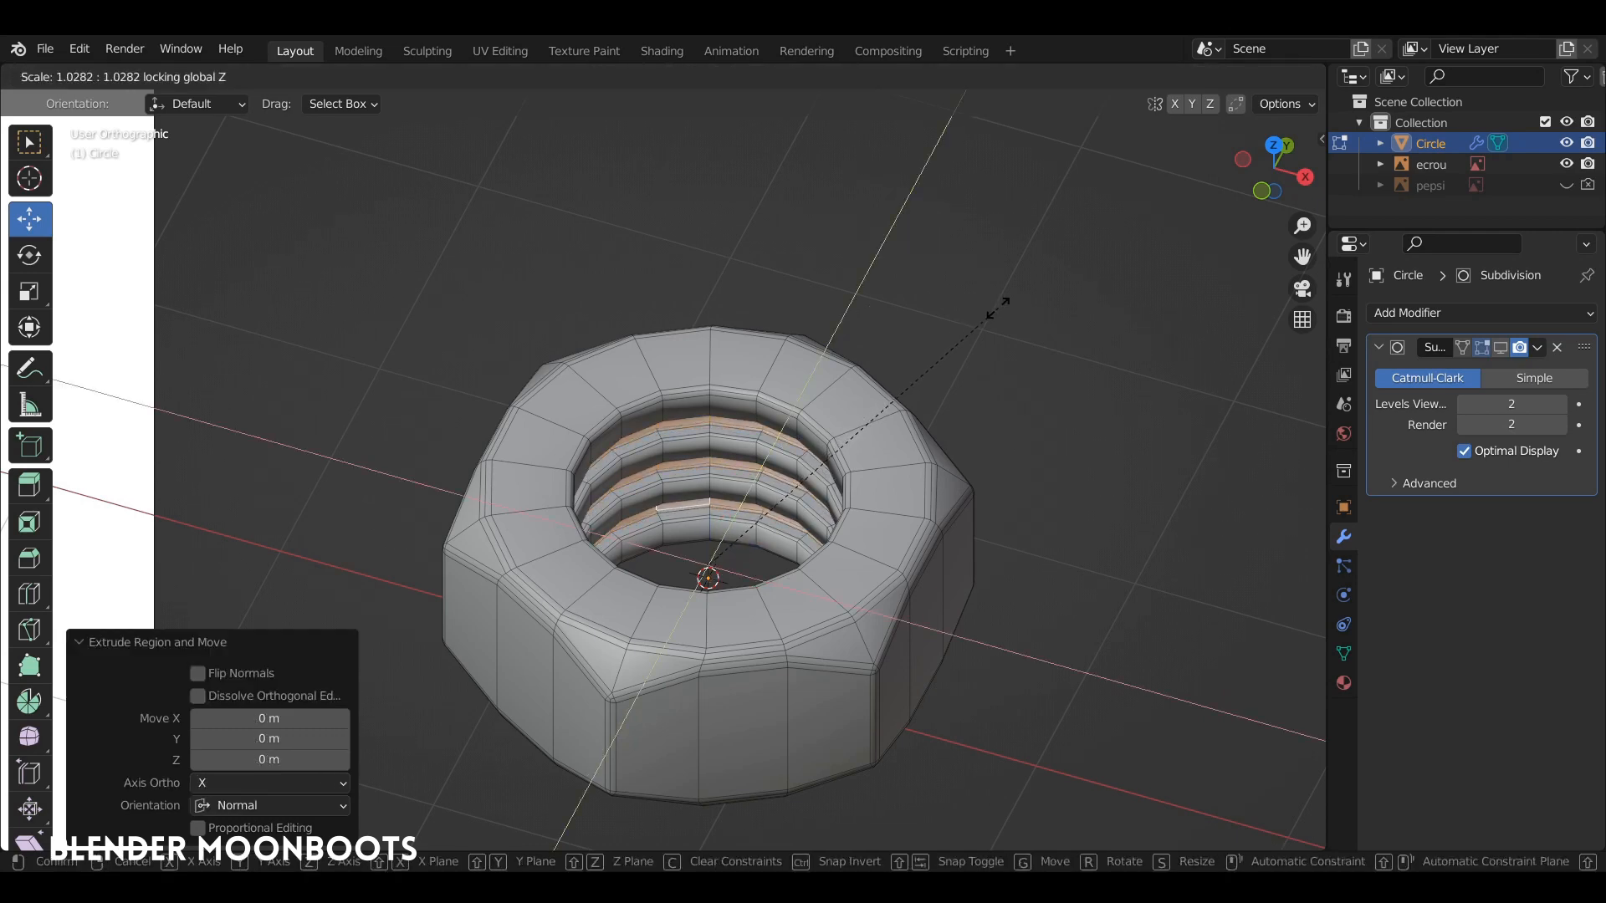
click(994, 312)
- Return to Object Mode and turn the Subdivision modifier's viewport display back on
key(Tab)
middle_drag(891, 374, 855, 374)
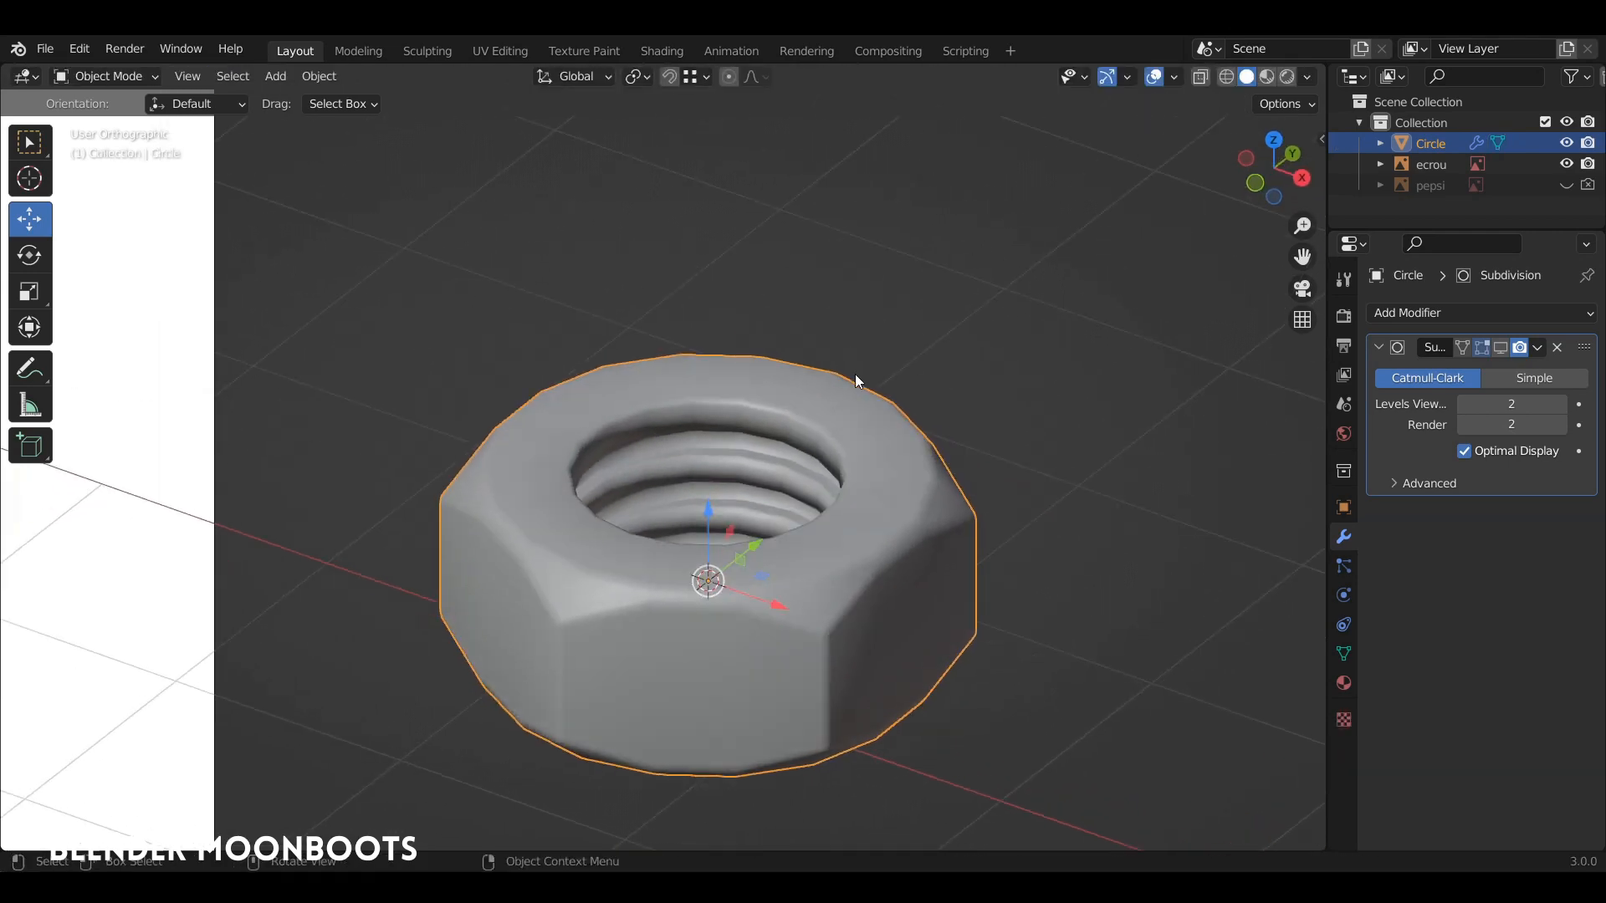
click(1502, 347)
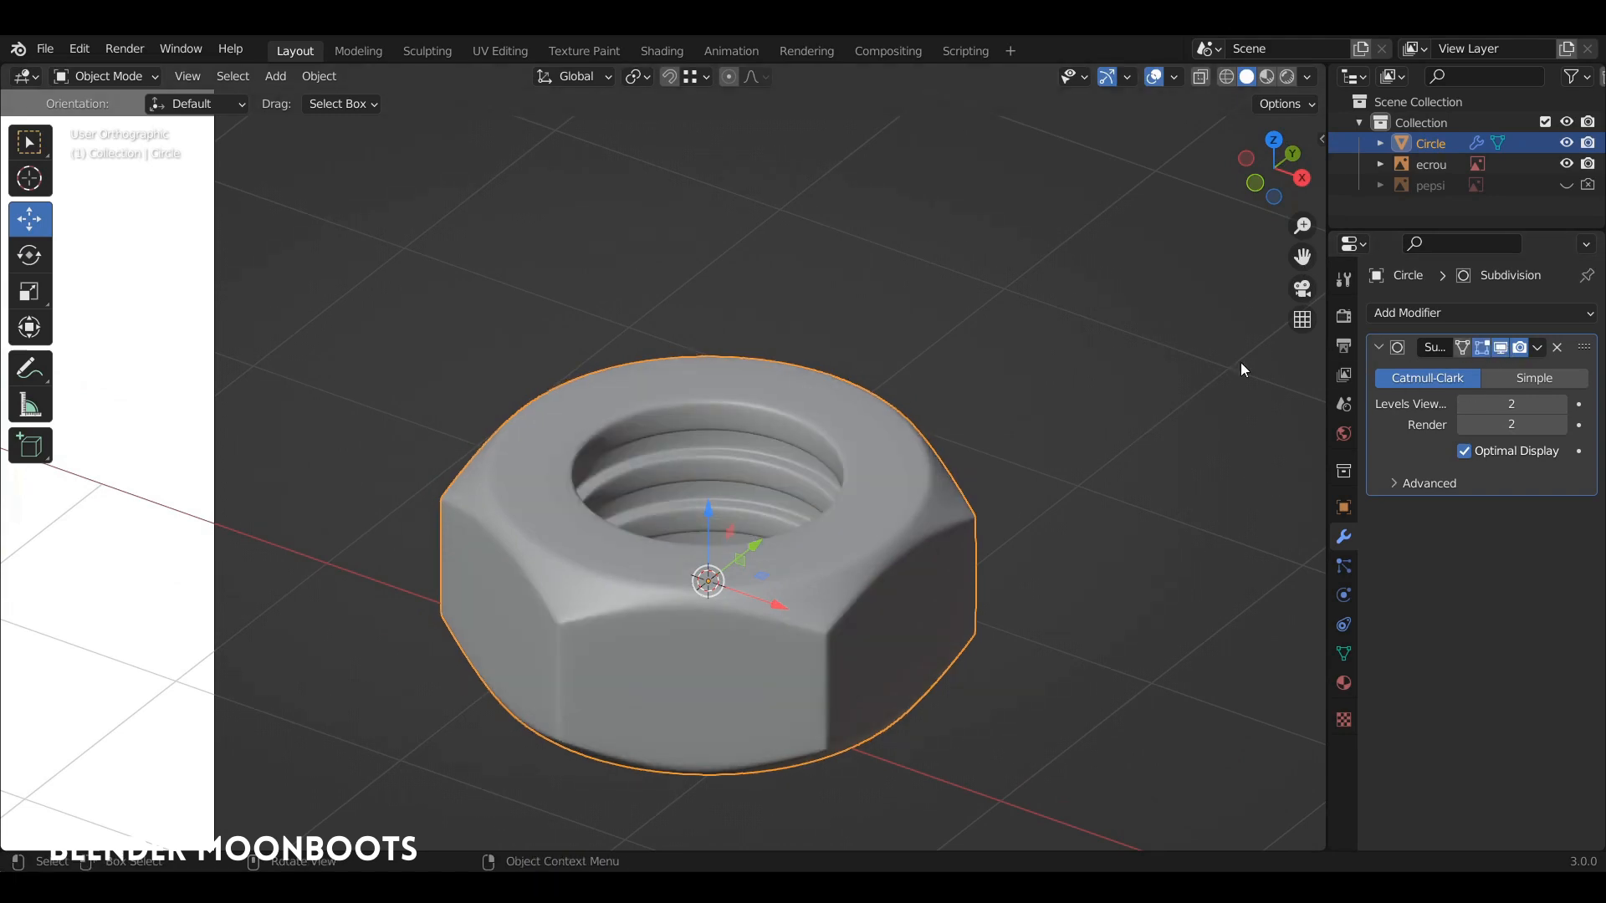
- Examine the smoothed nut and its inner thread grooves from several angles, next to the reference image
middle_drag(1241, 363, 958, 493)
scroll(937, 544, down, 3)
middle_drag(935, 547, 916, 514)
scroll(916, 513, up, 4)
middle_drag(1039, 423, 855, 455)
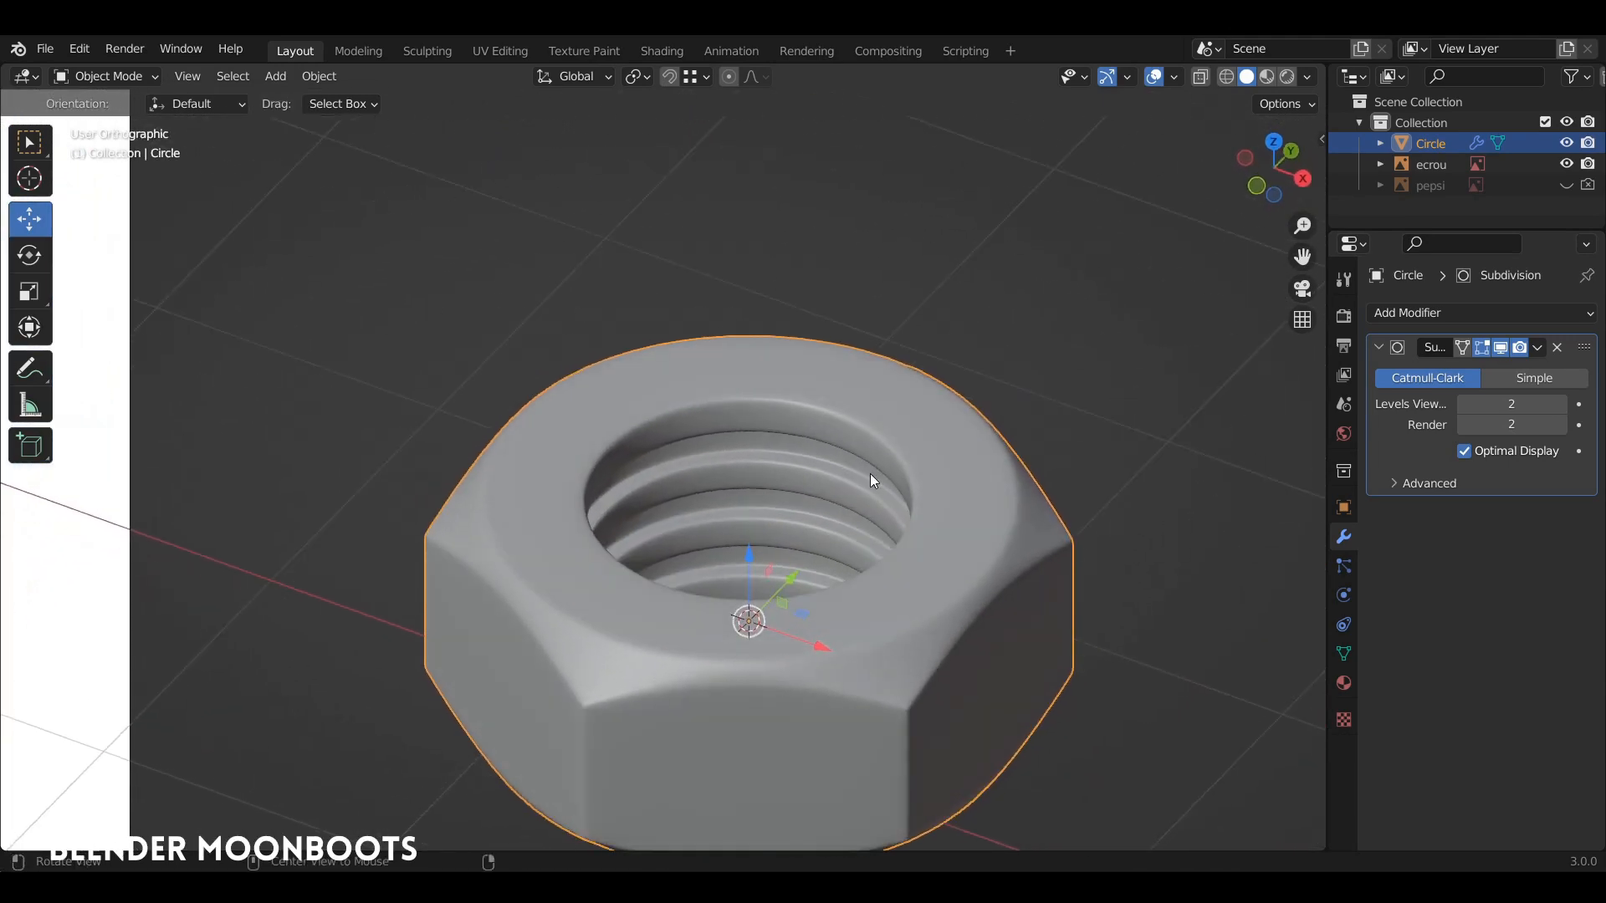
middle_drag(851, 572, 950, 505)
scroll(951, 502, down, 2)
middle_drag(971, 591, 1027, 536)
scroll(956, 610, down, 3)
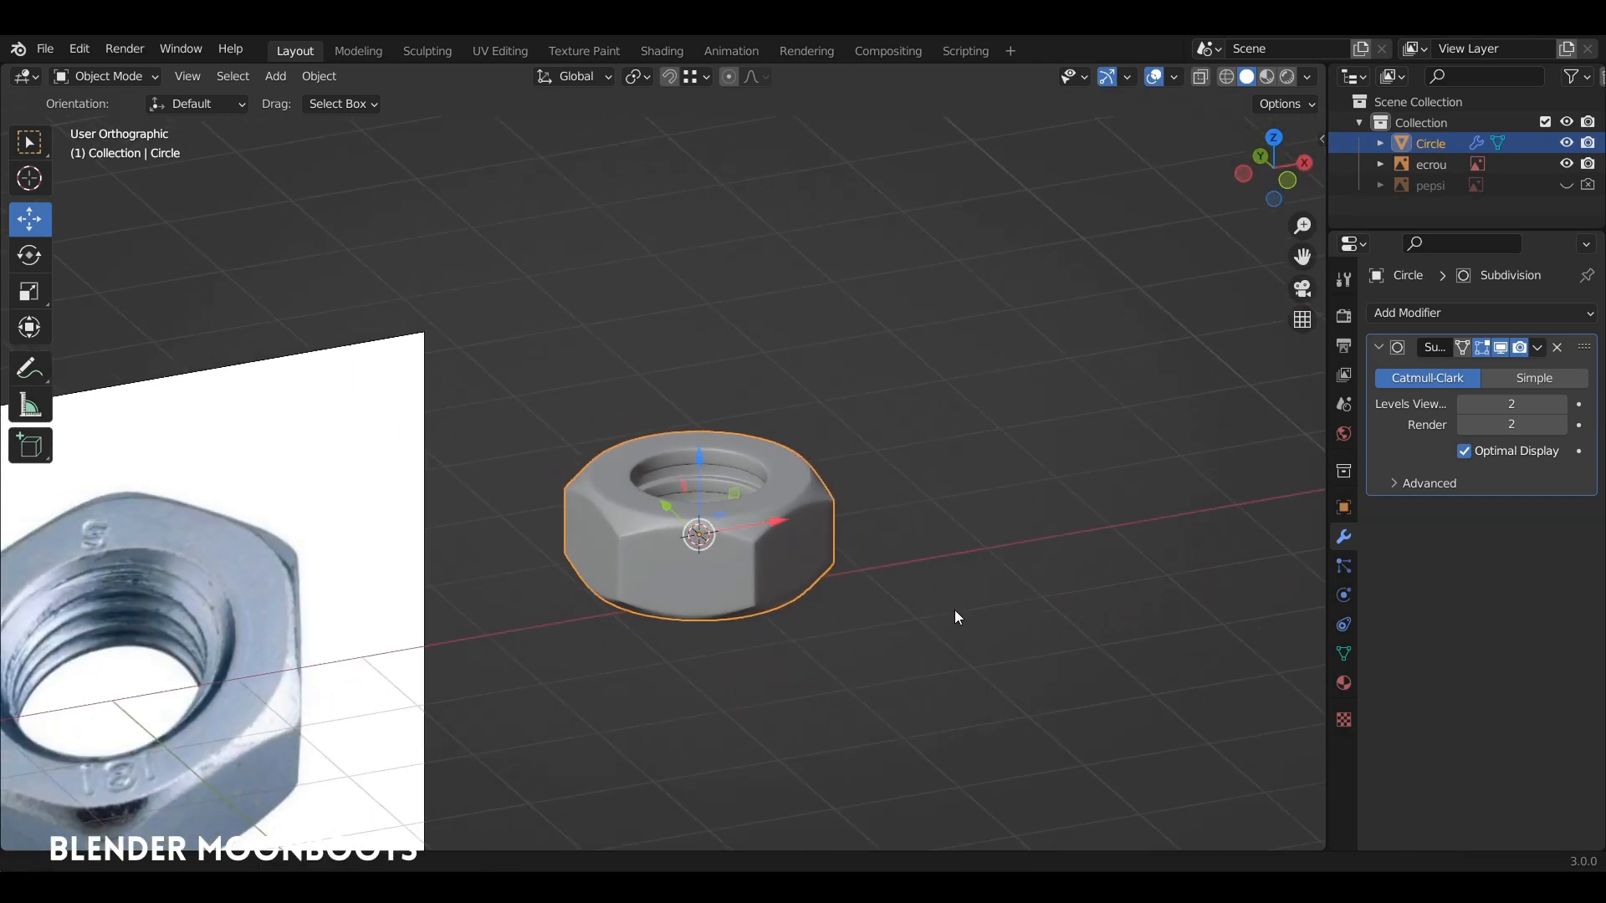
middle_drag(956, 611, 940, 611)
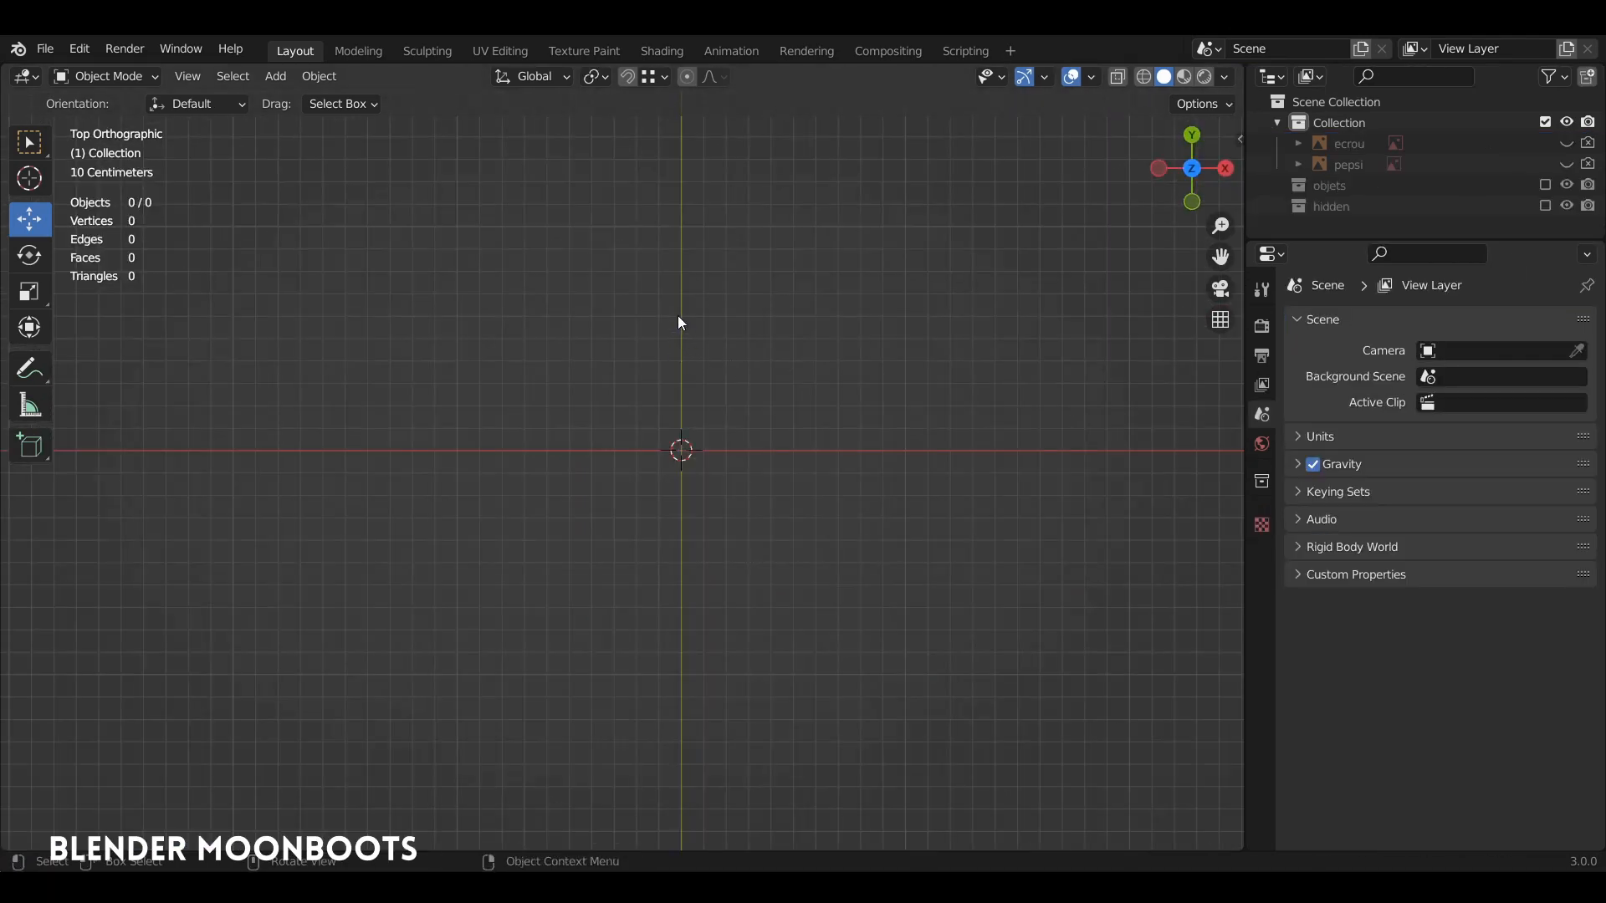
- Add a 2 m plane at the world origin and enter Edit Mode
key(shift+a)
mouse_move(628, 363)
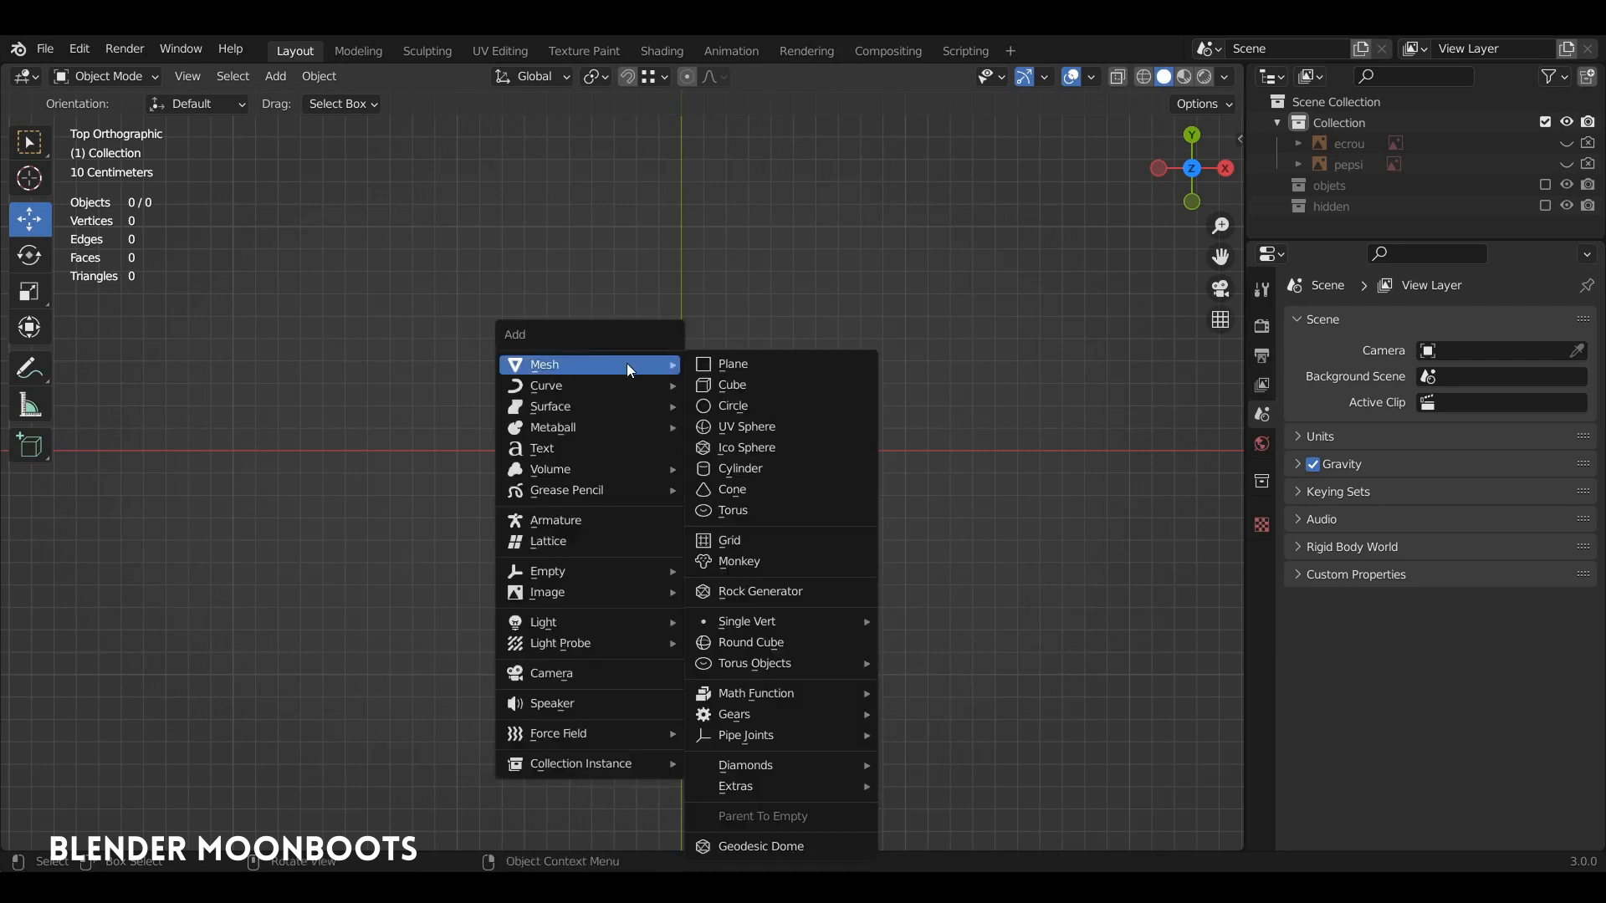
click(767, 365)
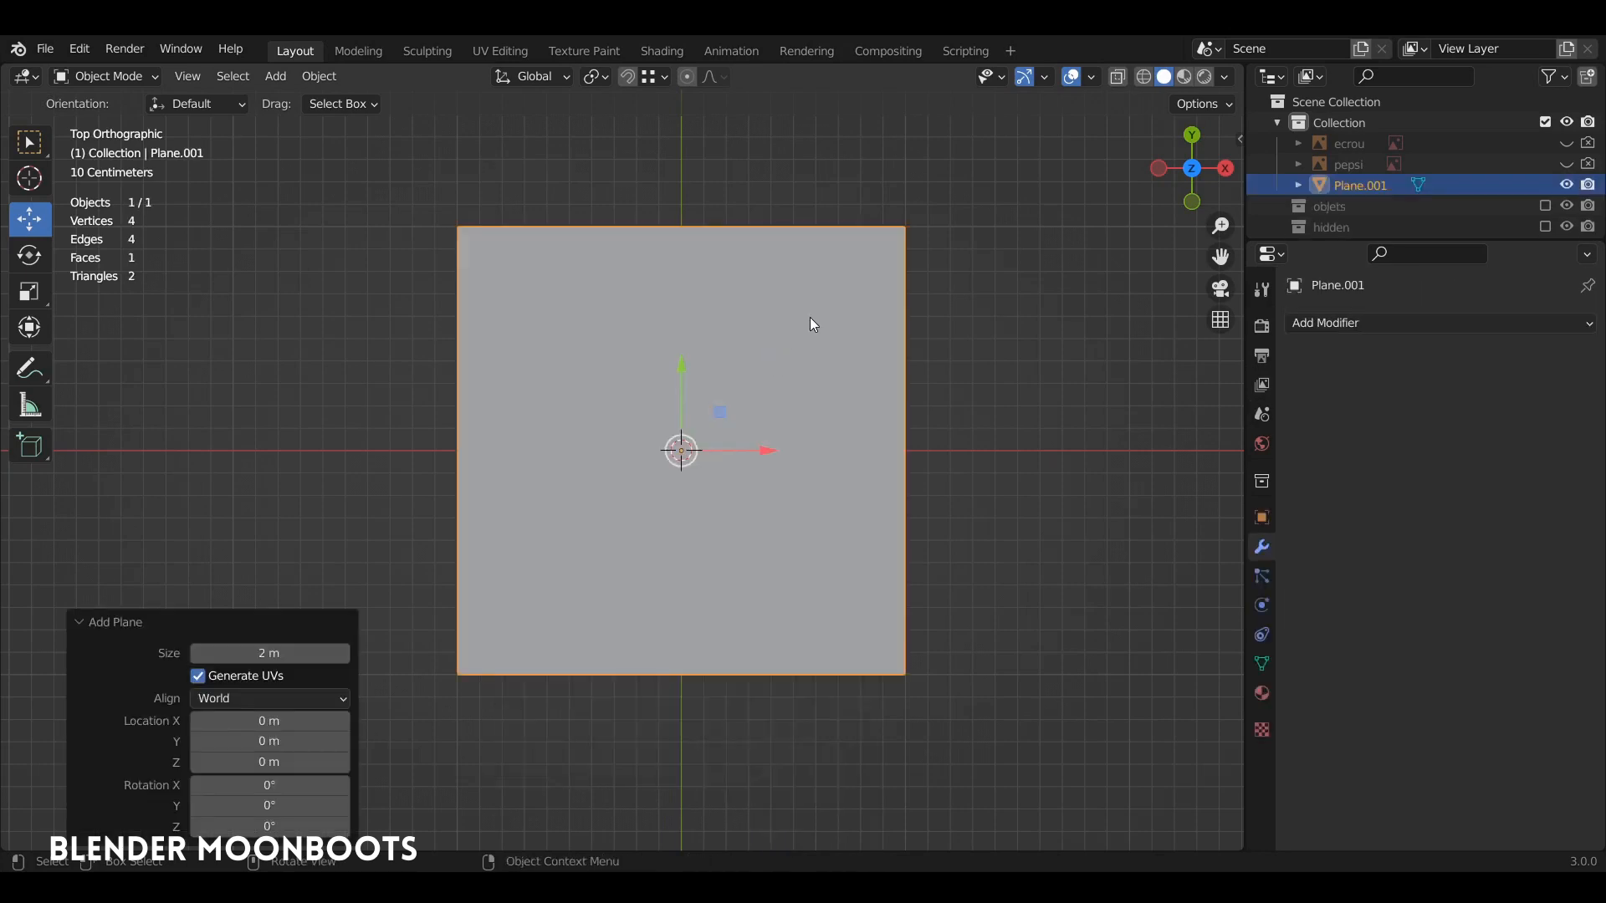
key(Tab)
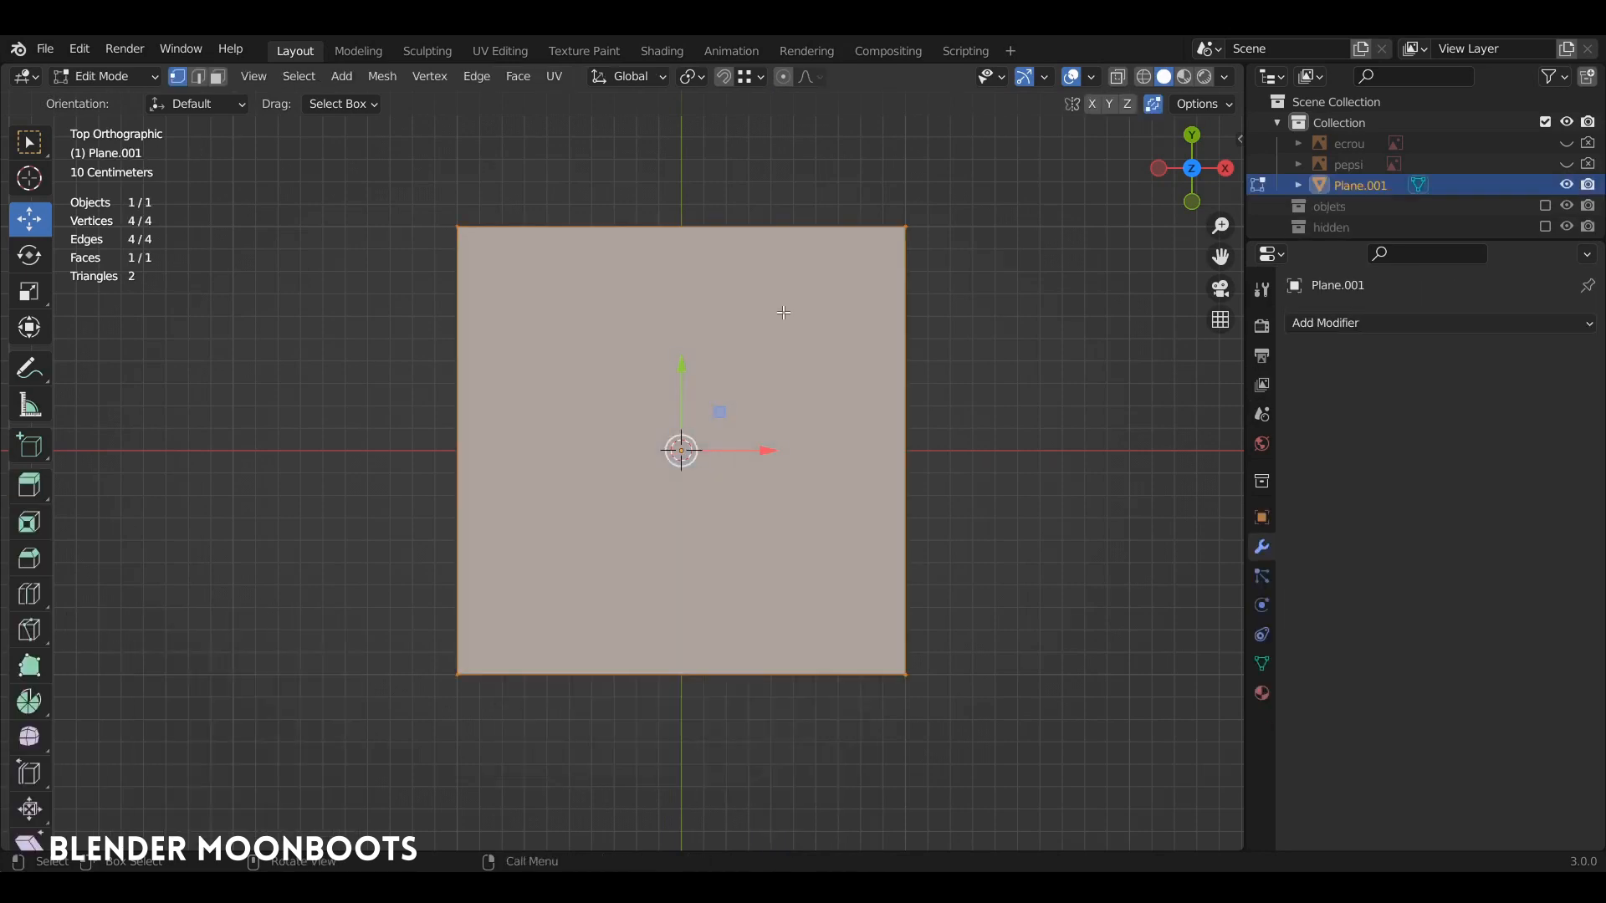
- Subdivide the plane with 3 cuts and clear the selection
right_click(698, 343)
click(671, 353)
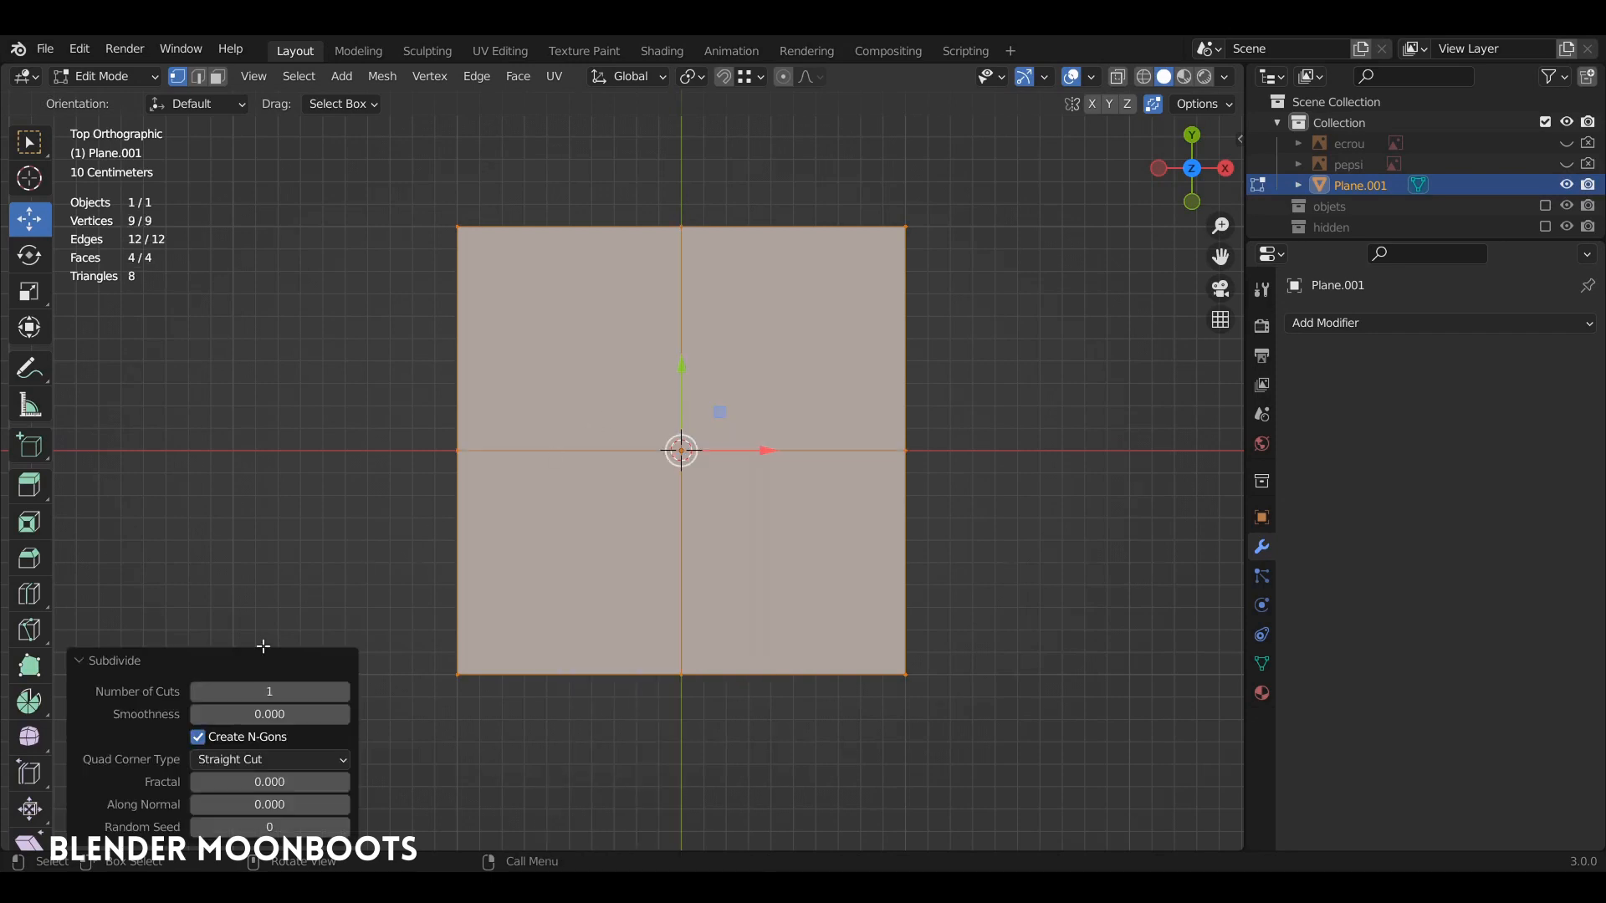
click(343, 693)
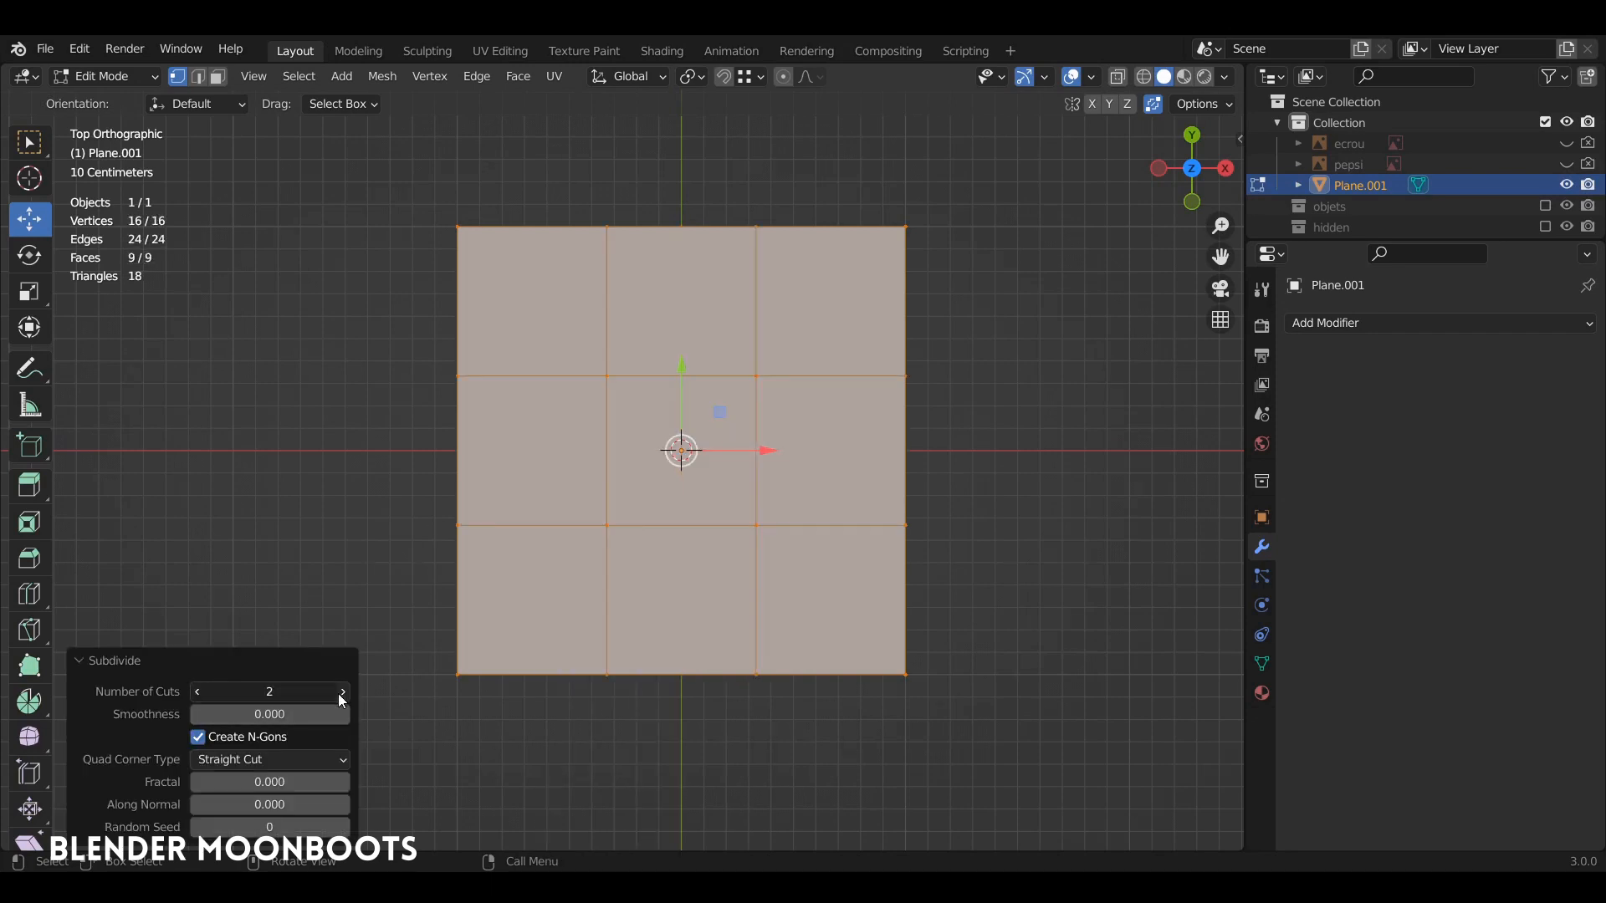
click(342, 693)
key(alt+a)
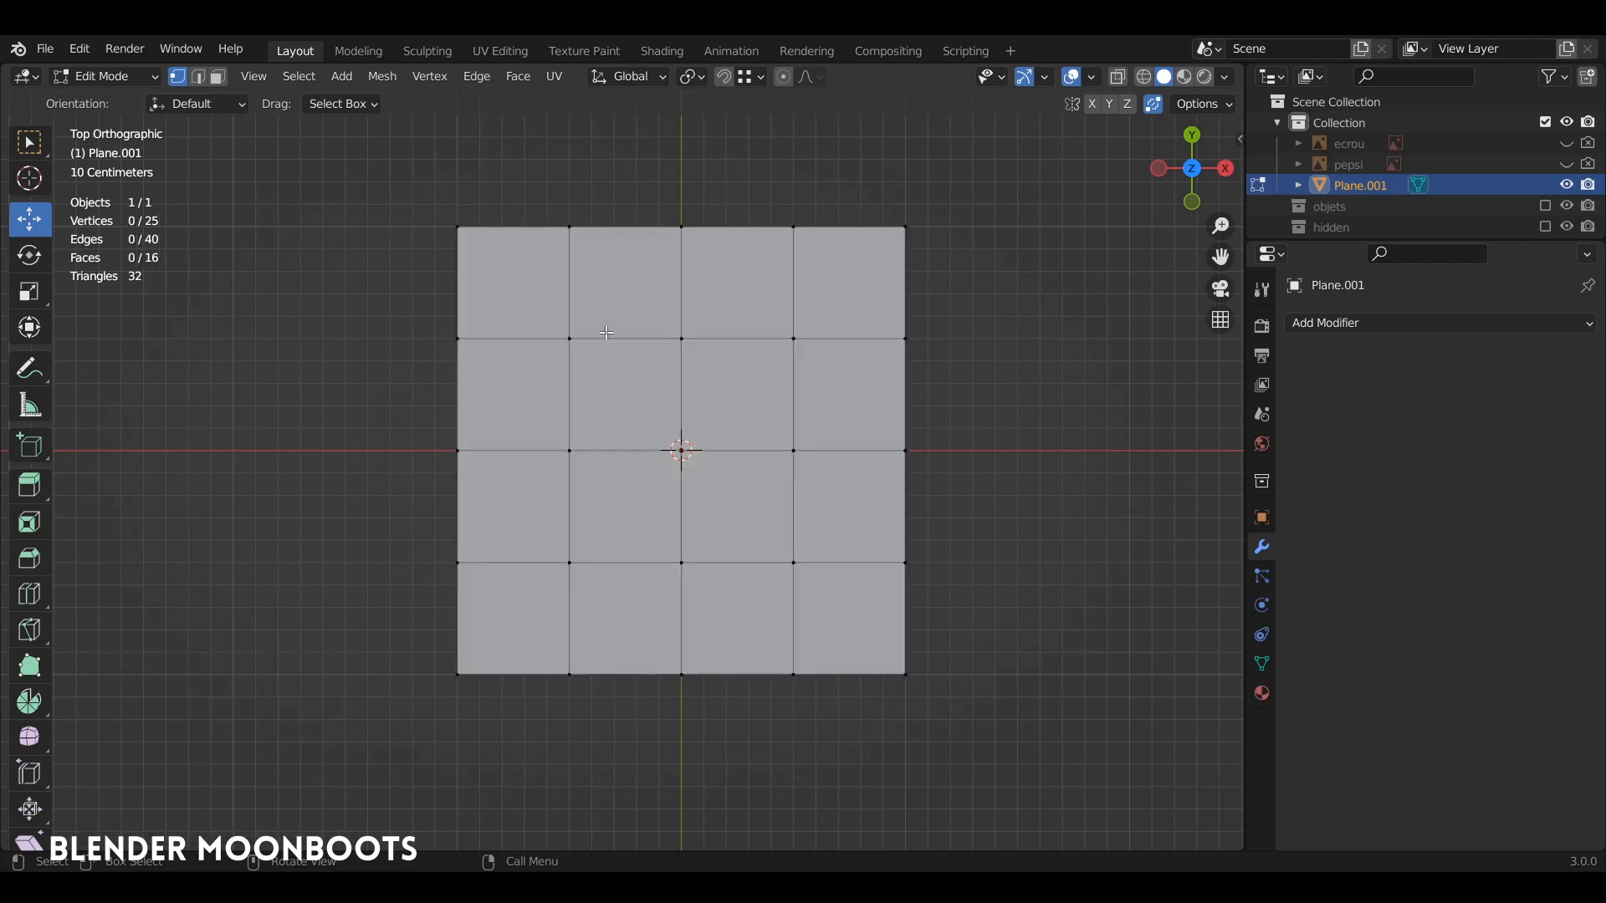
- Lasso-select the plane's nine interior vertices and delete them, leaving only the square outline
mouse_move(598, 295)
ctrl+right_down()
mouse_move(523, 379)
mouse_move(617, 620)
ctrl+right_up()
ctrl+right_drag(848, 537, 585, 293)
key(x)
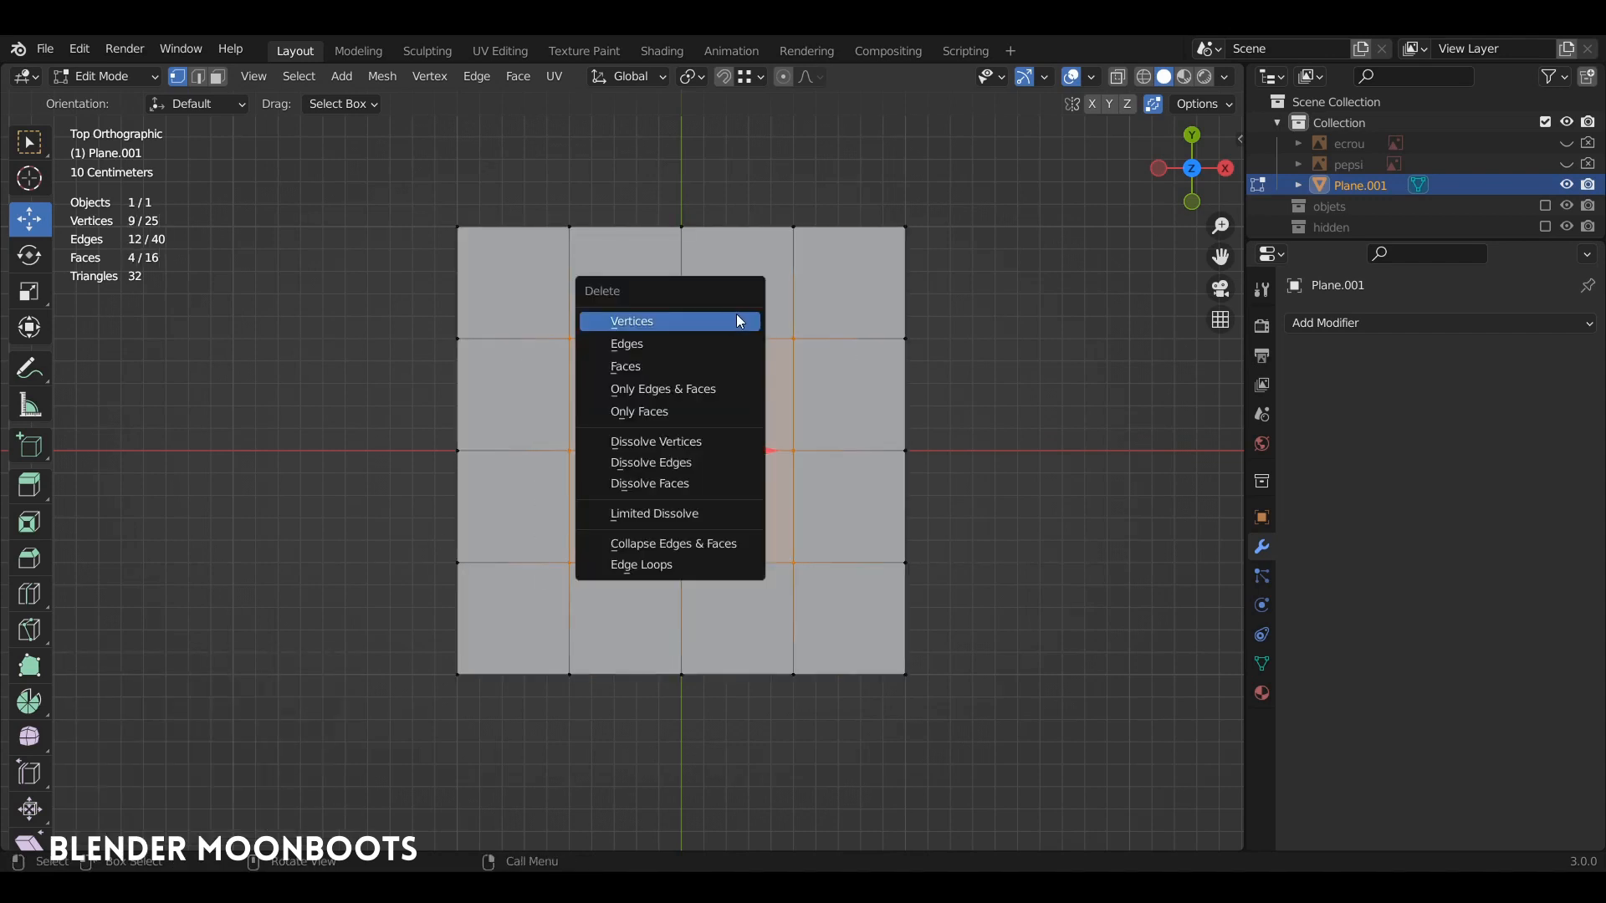
click(739, 321)
- Turn off Auto Merge Vertices, then extrude the whole square outline in place and scale it inward to about 0.509
key(a)
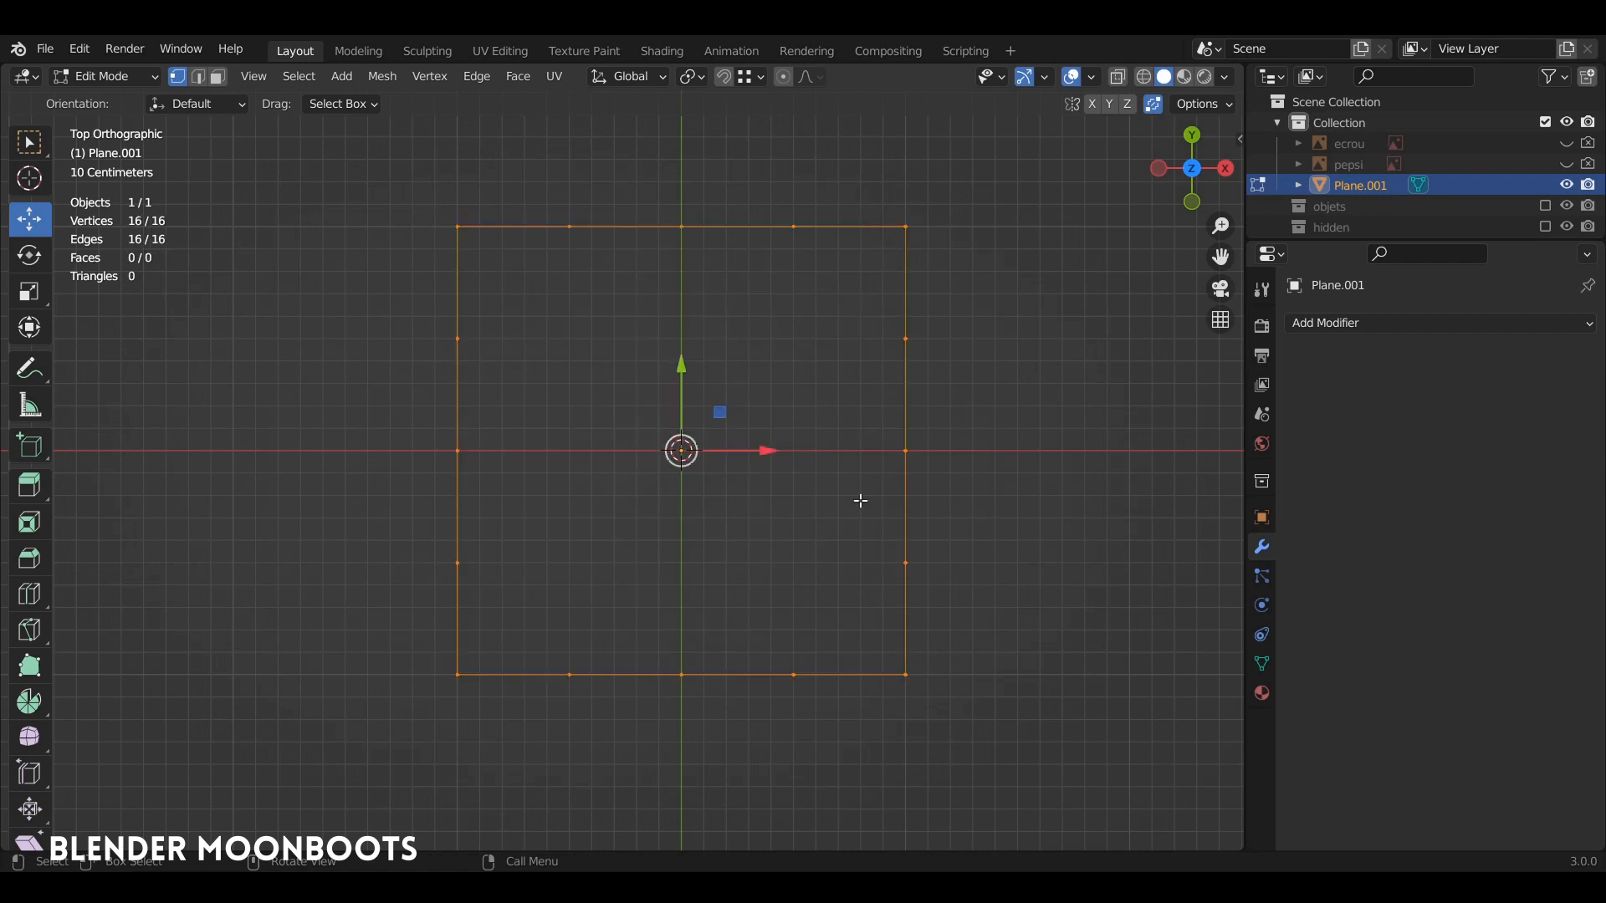
click(1153, 103)
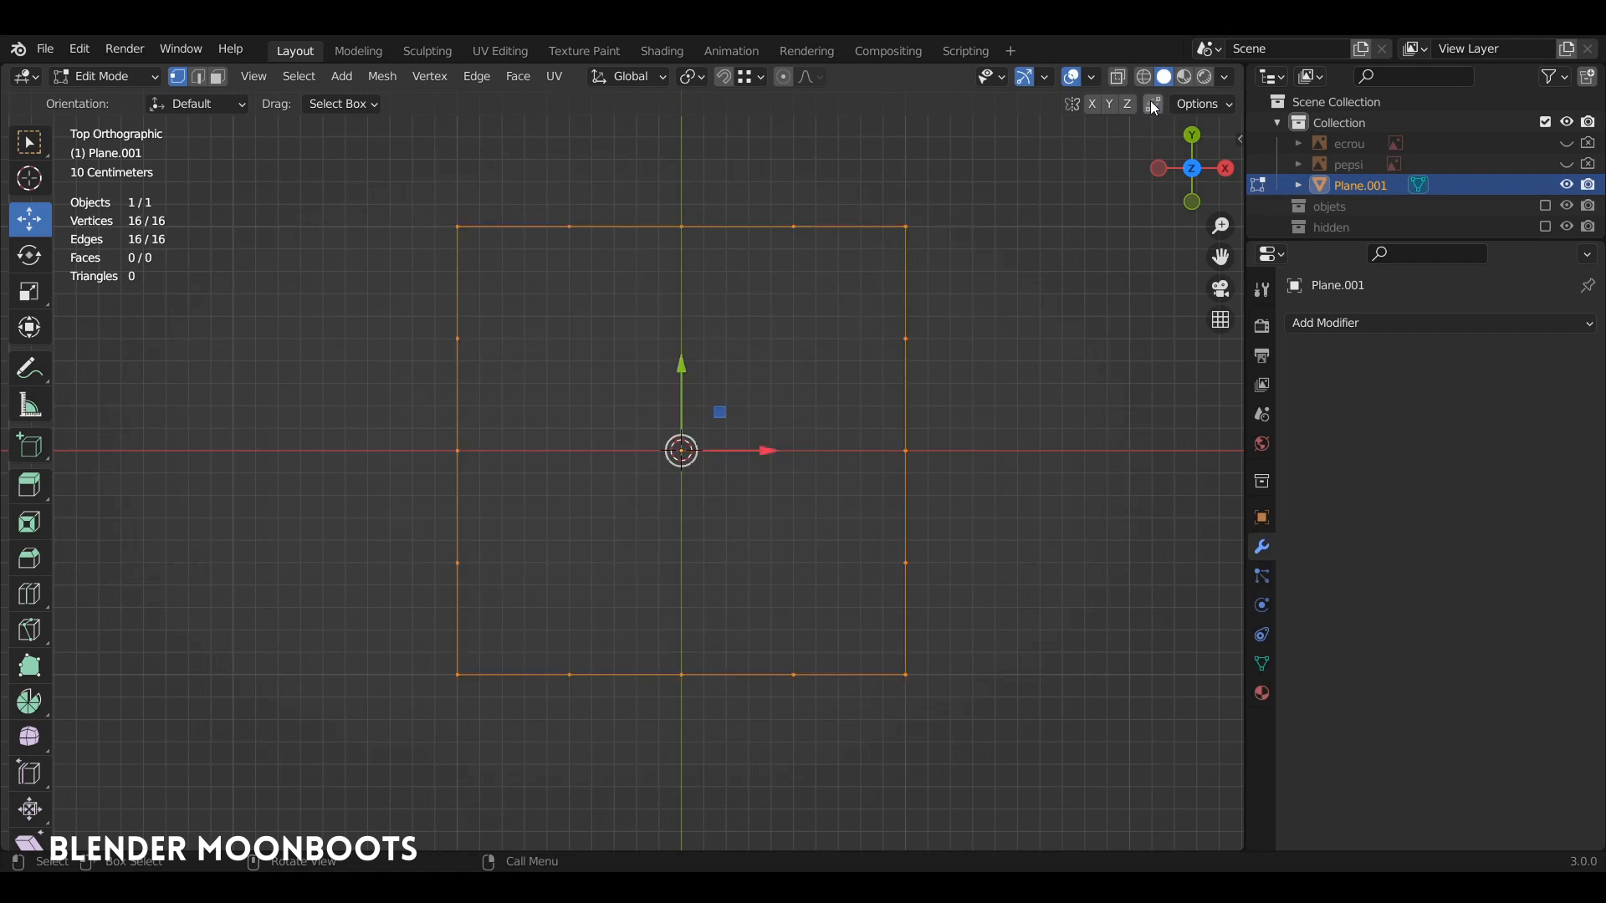
key(e)
right_click(907, 344)
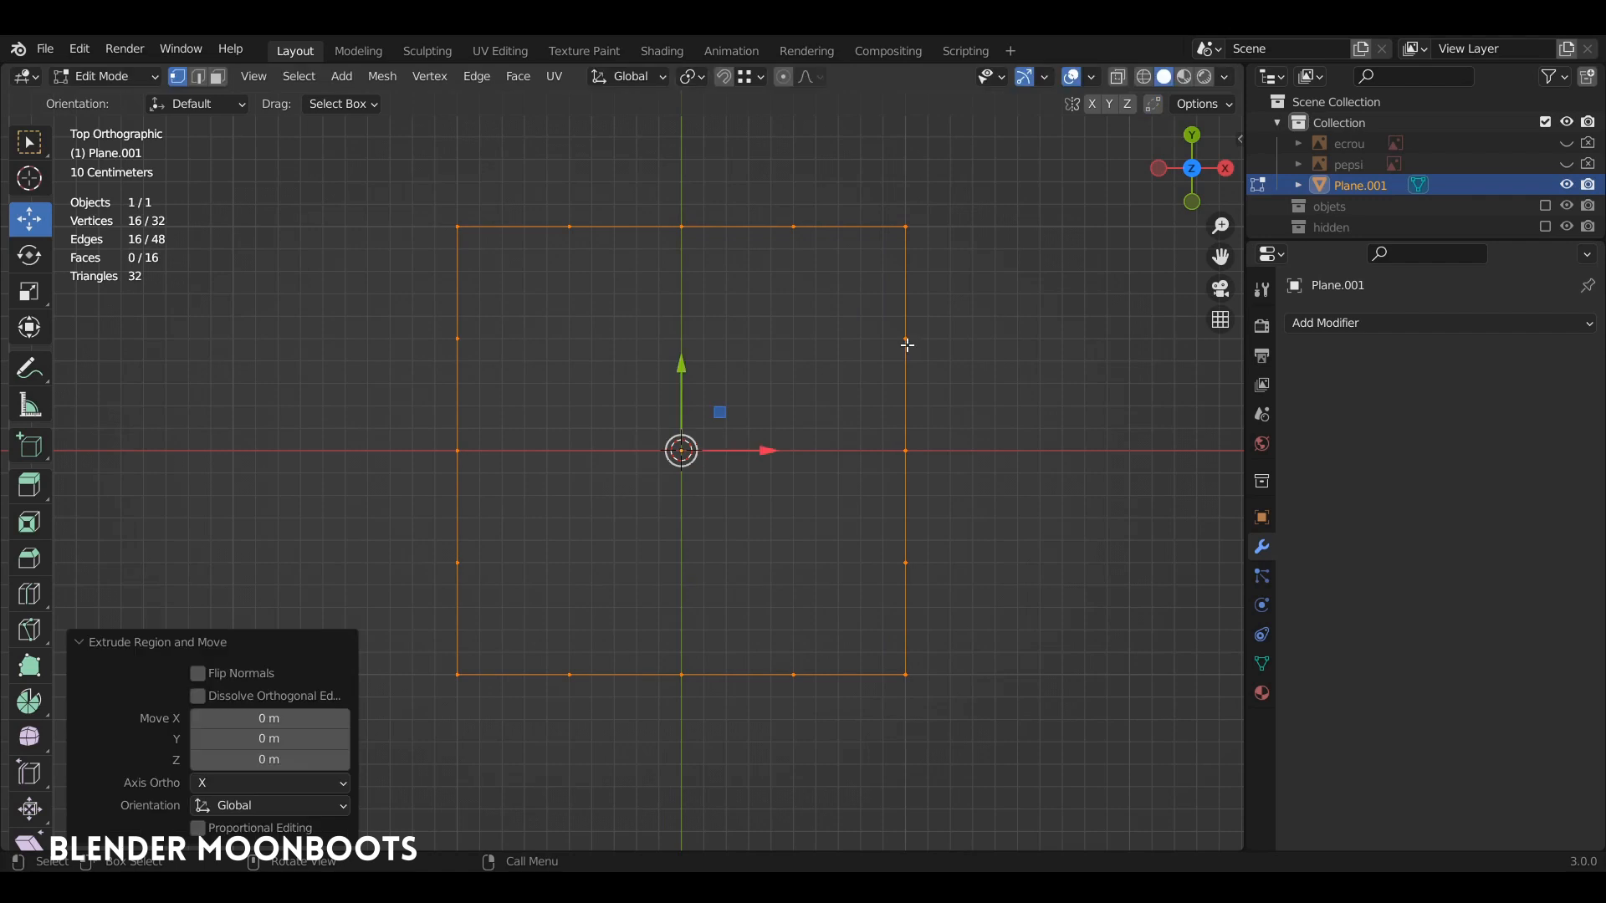
key(s)
click(832, 397)
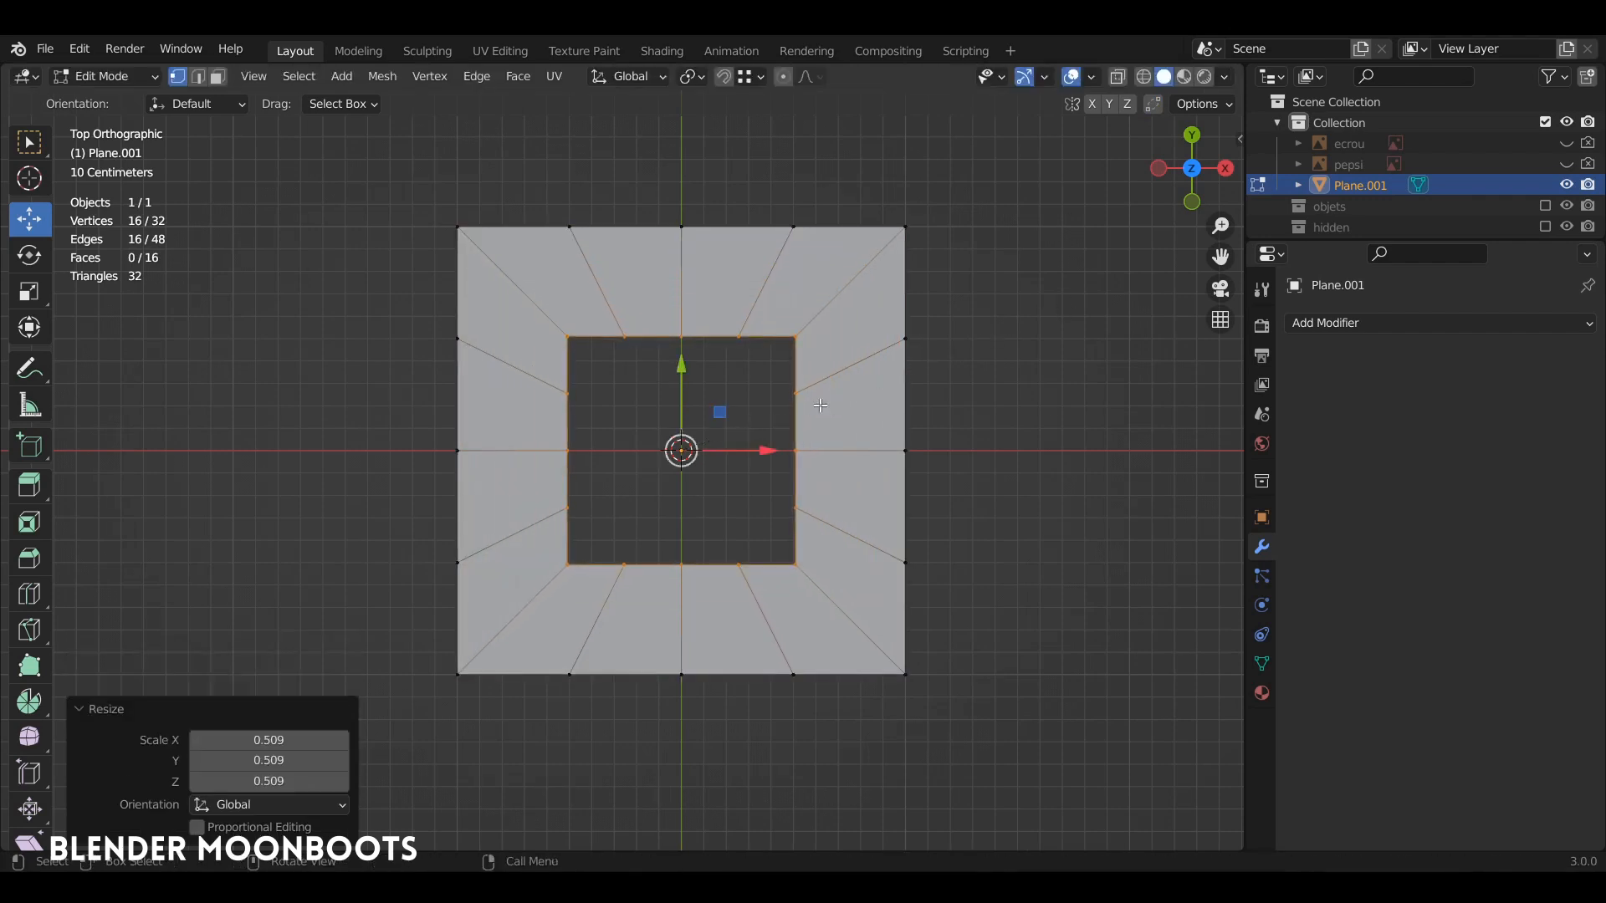
- Shape the inner square loop into a circle with LoopTools
right_click(773, 388)
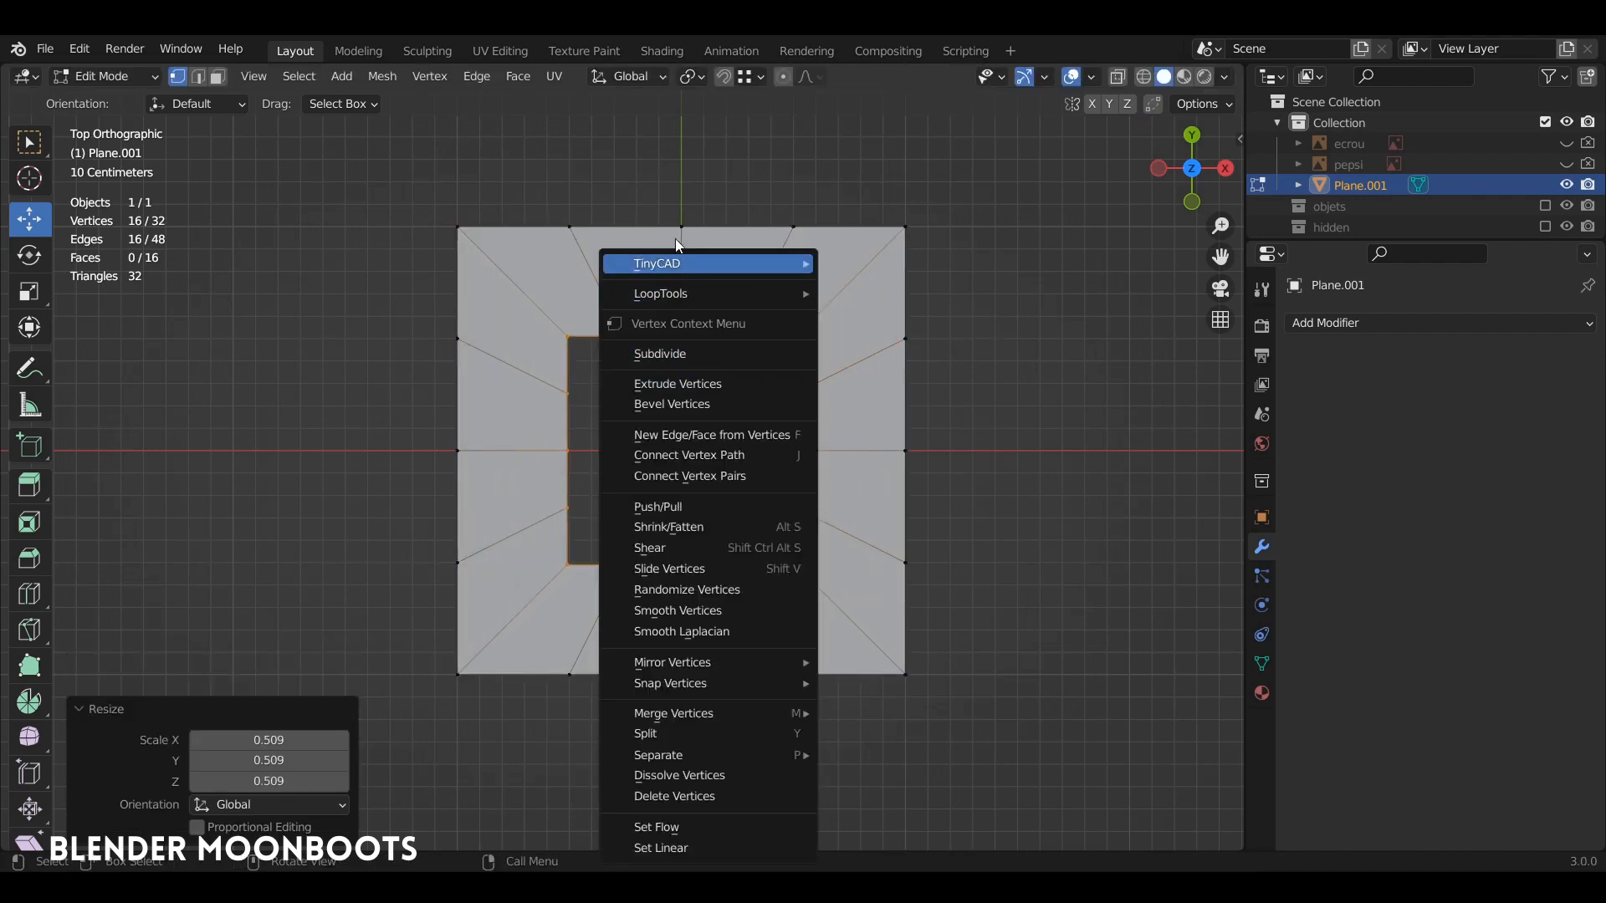
mouse_move(678, 294)
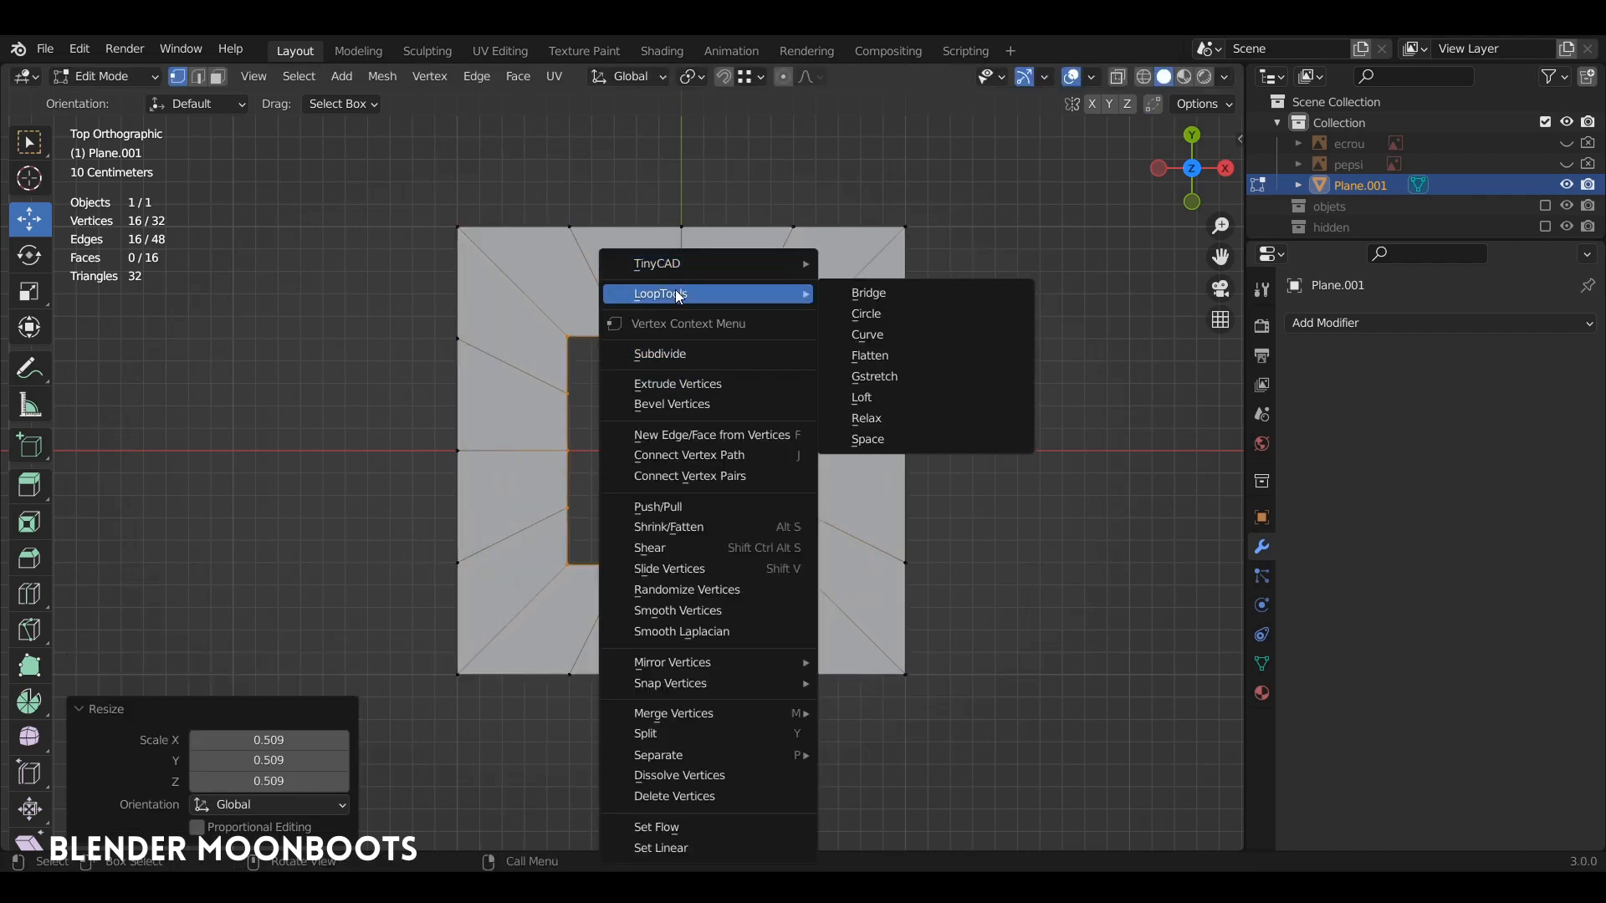
click(939, 322)
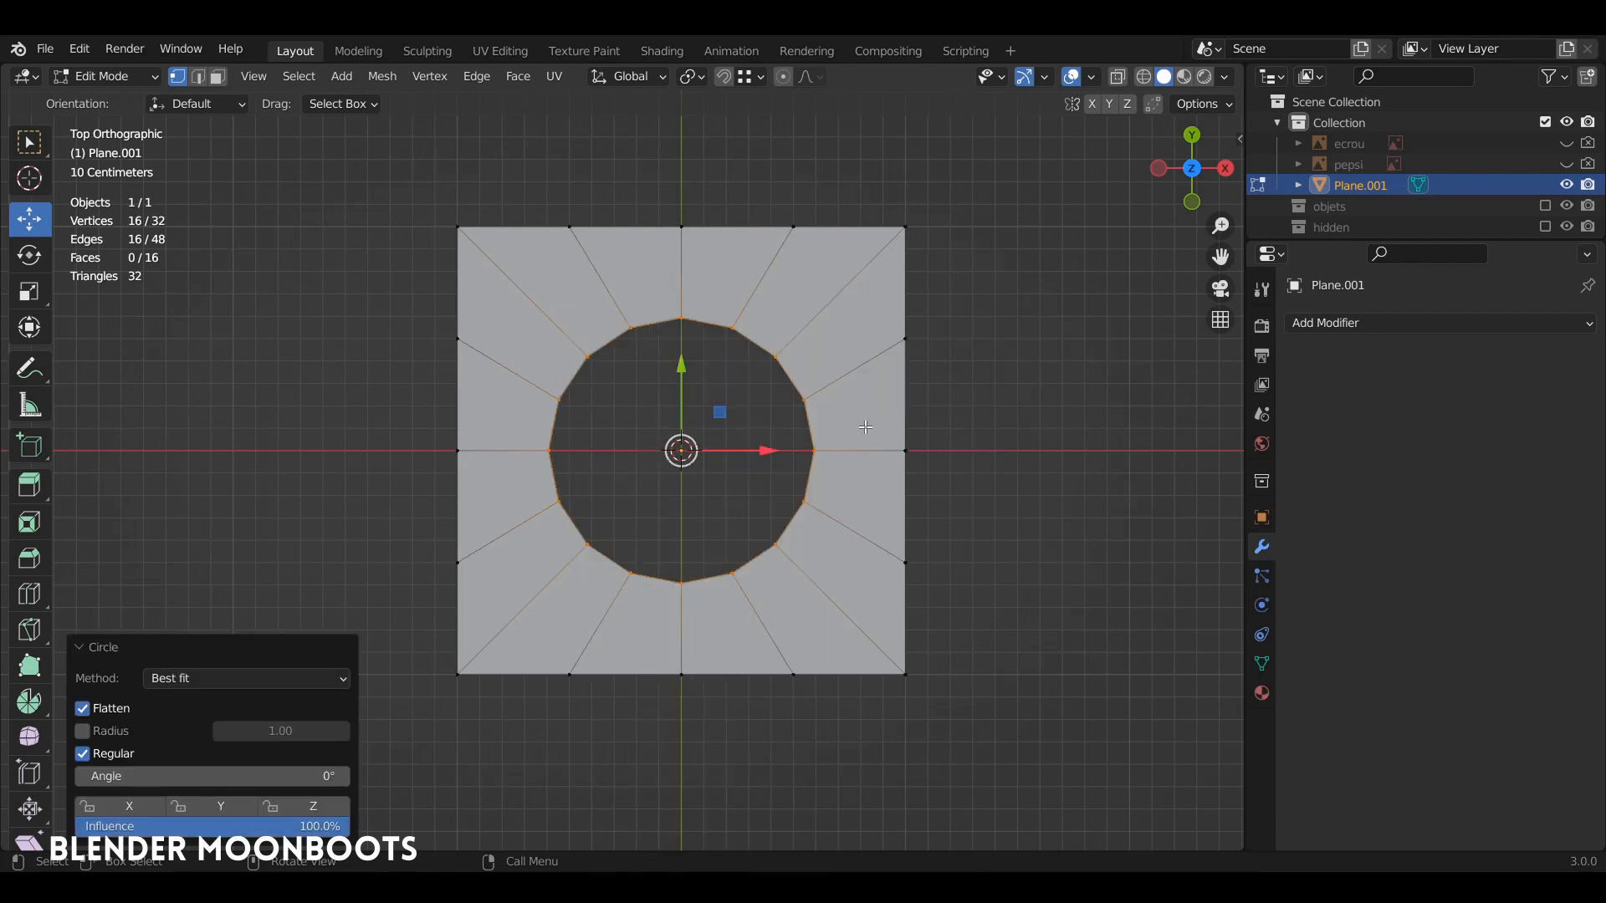
- Extrude the circle in place, shrink it to a small central ring and fill it with a face
key(e)
right_click(848, 317)
key(s)
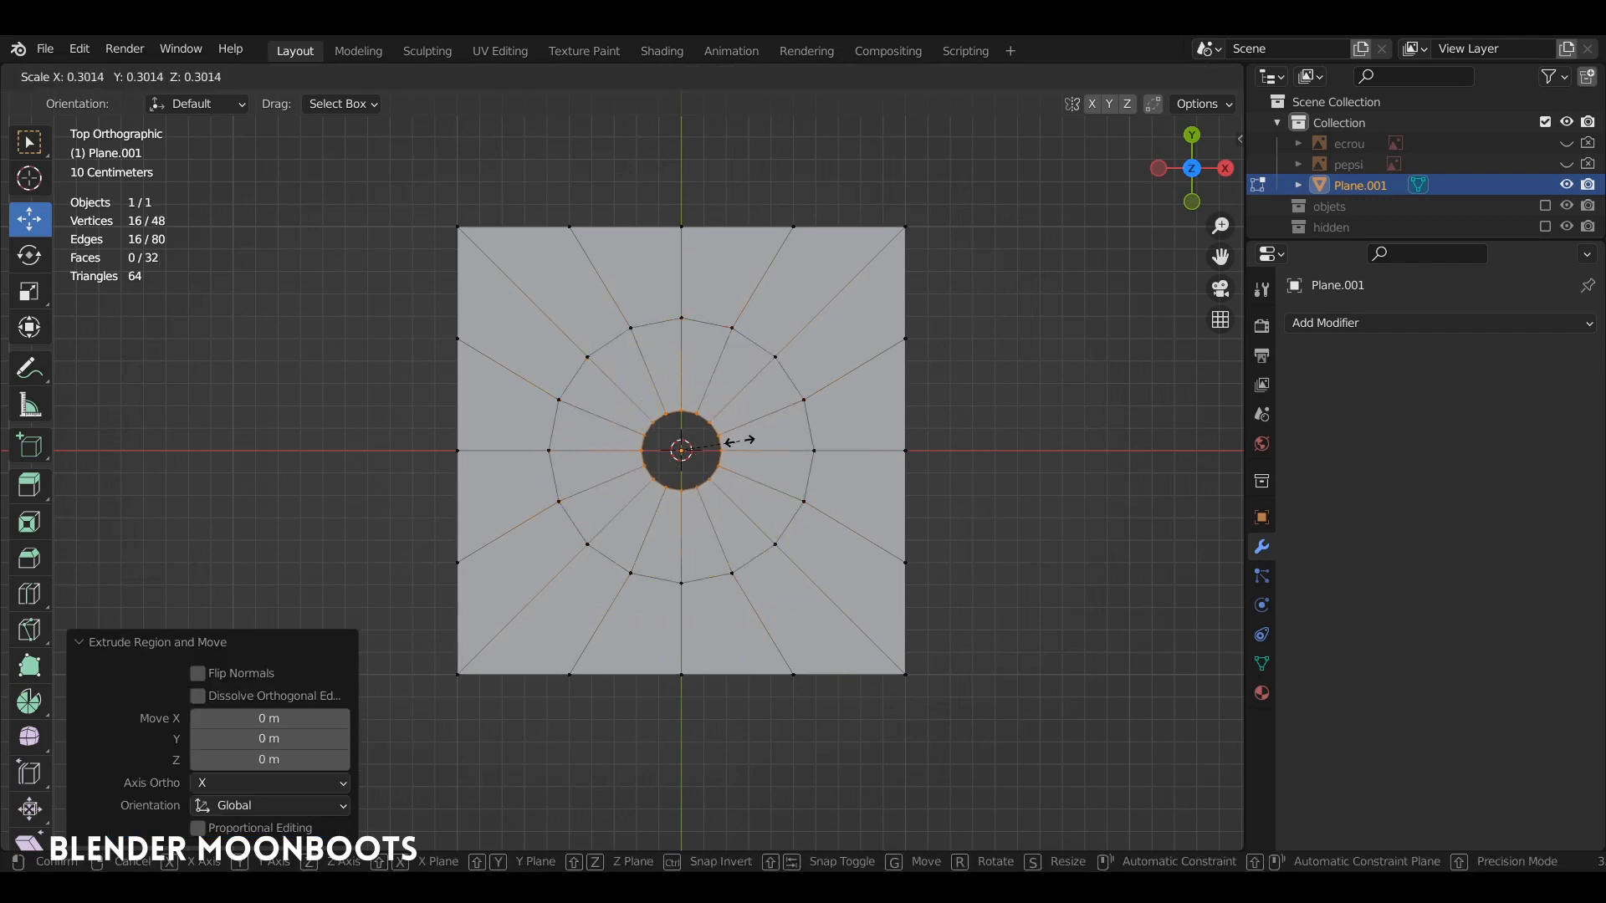
click(769, 420)
key(f)
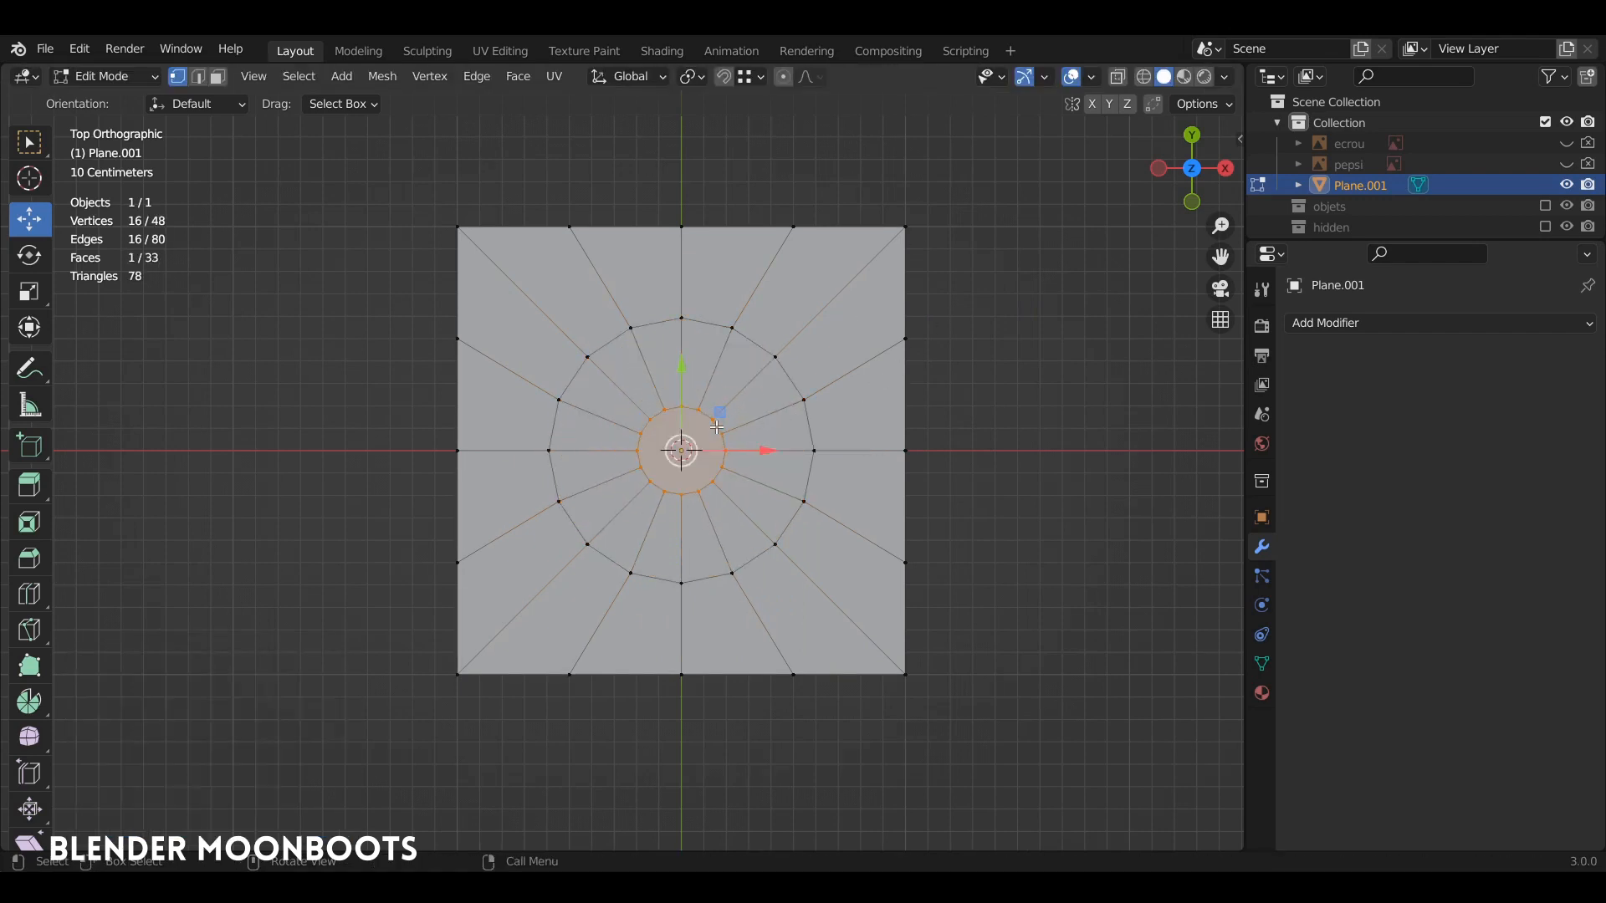
- Connect the topmost and bottommost vertices of the small central circle with an edge across its face
click(682, 410)
shift+click(684, 481)
key(j)
- Bevel the middle circular edge loop with three segments and a width of about 0.127 m
key(2)
alt+click(637, 323)
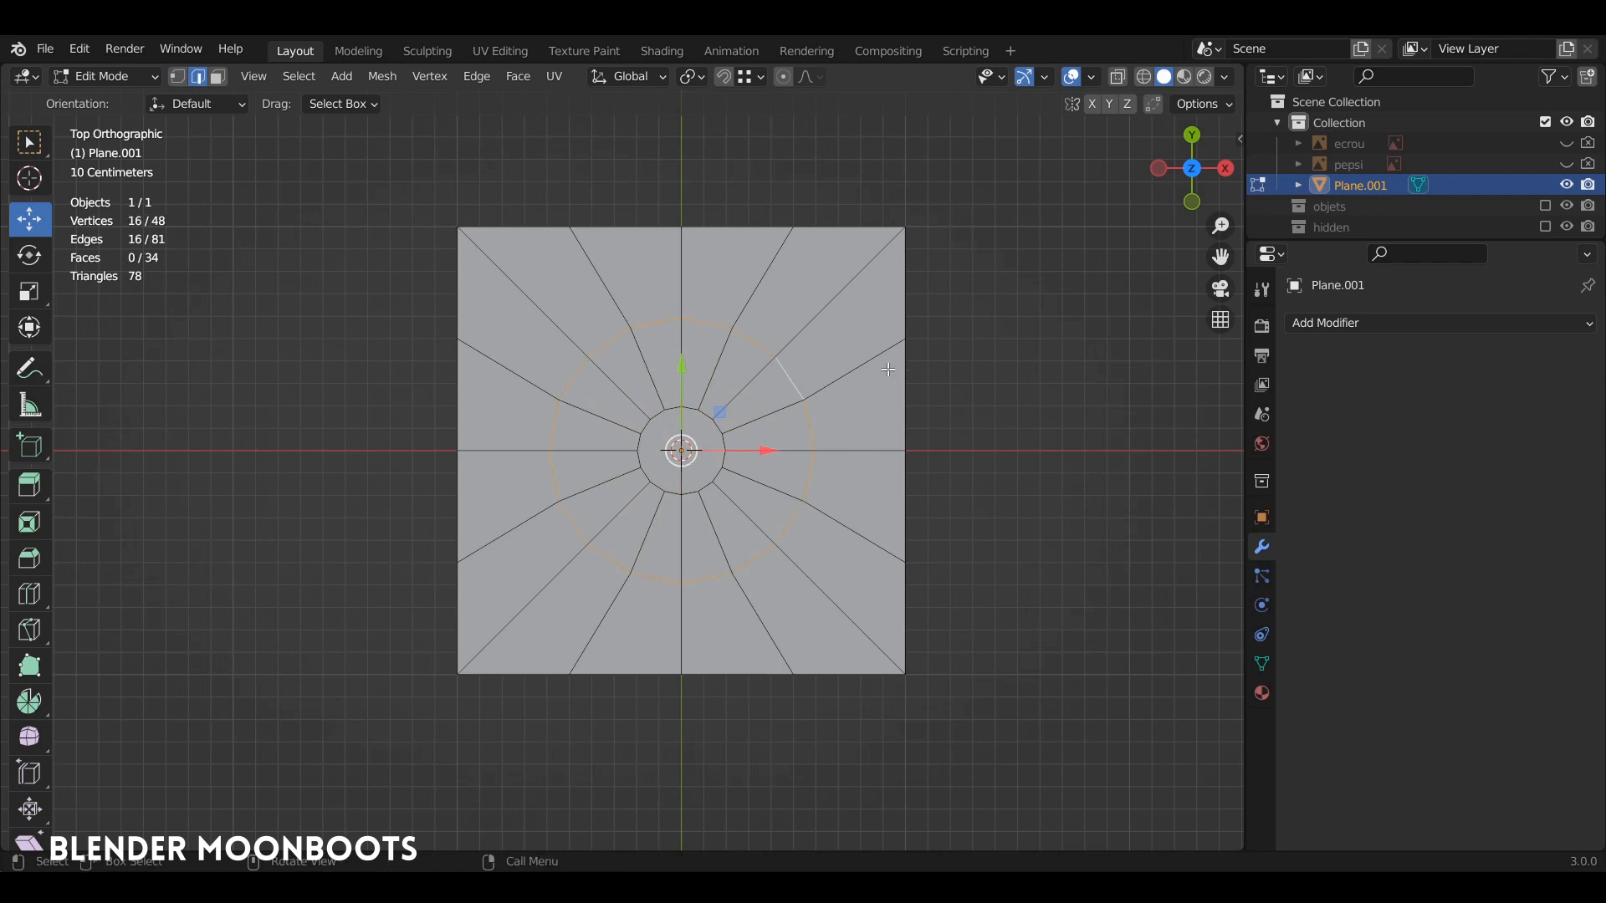
key(ctrl+b)
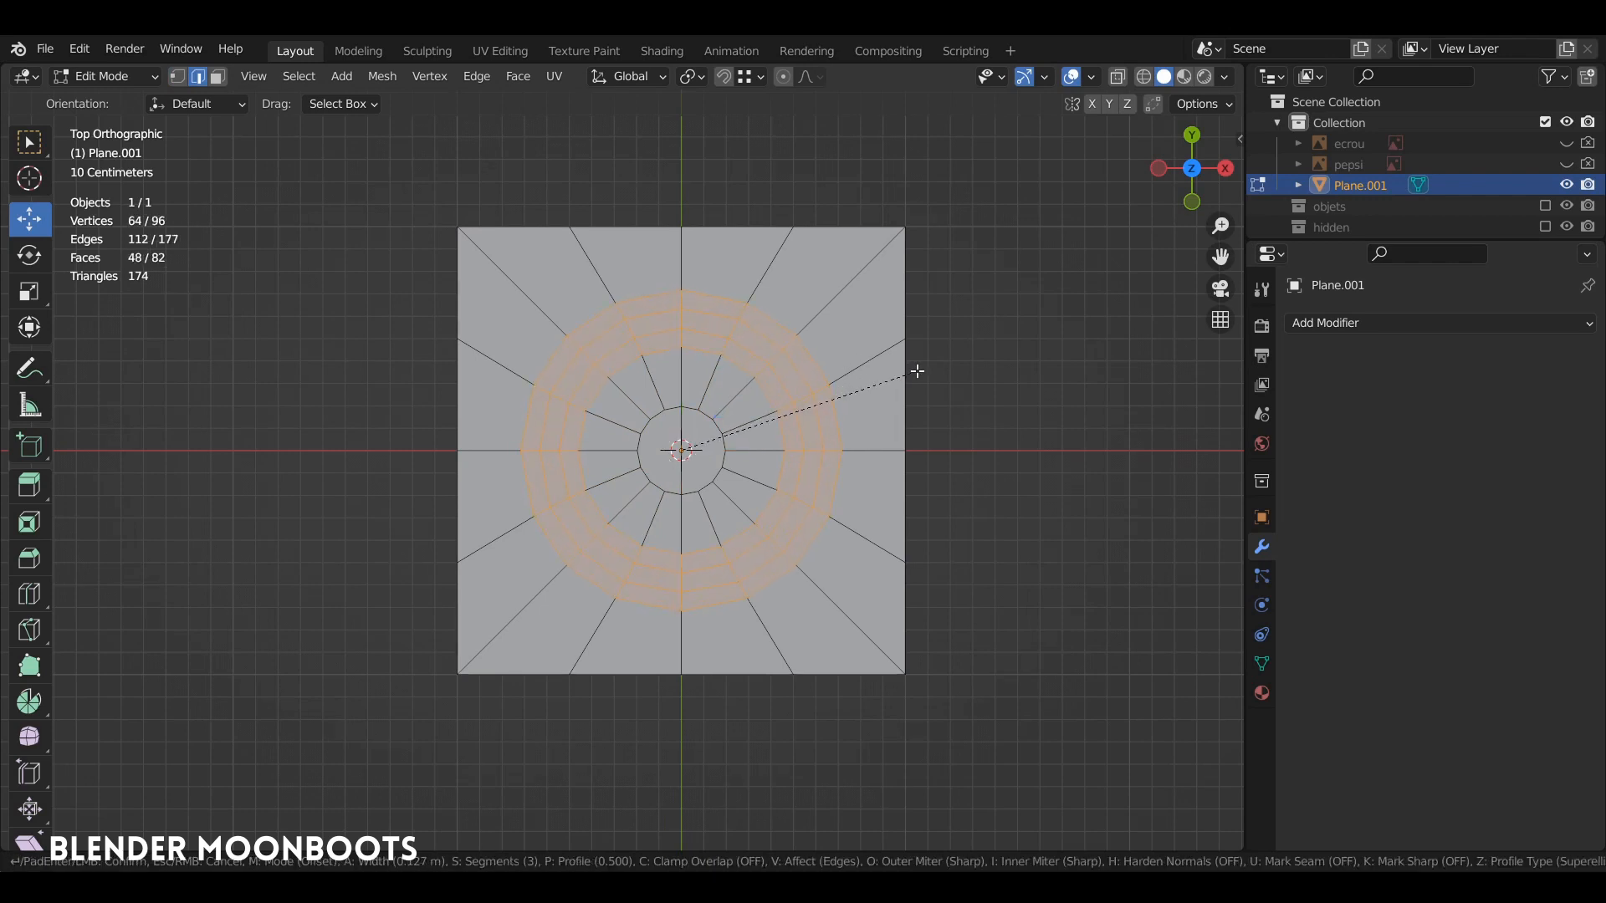
click(919, 372)
key(alt+a)
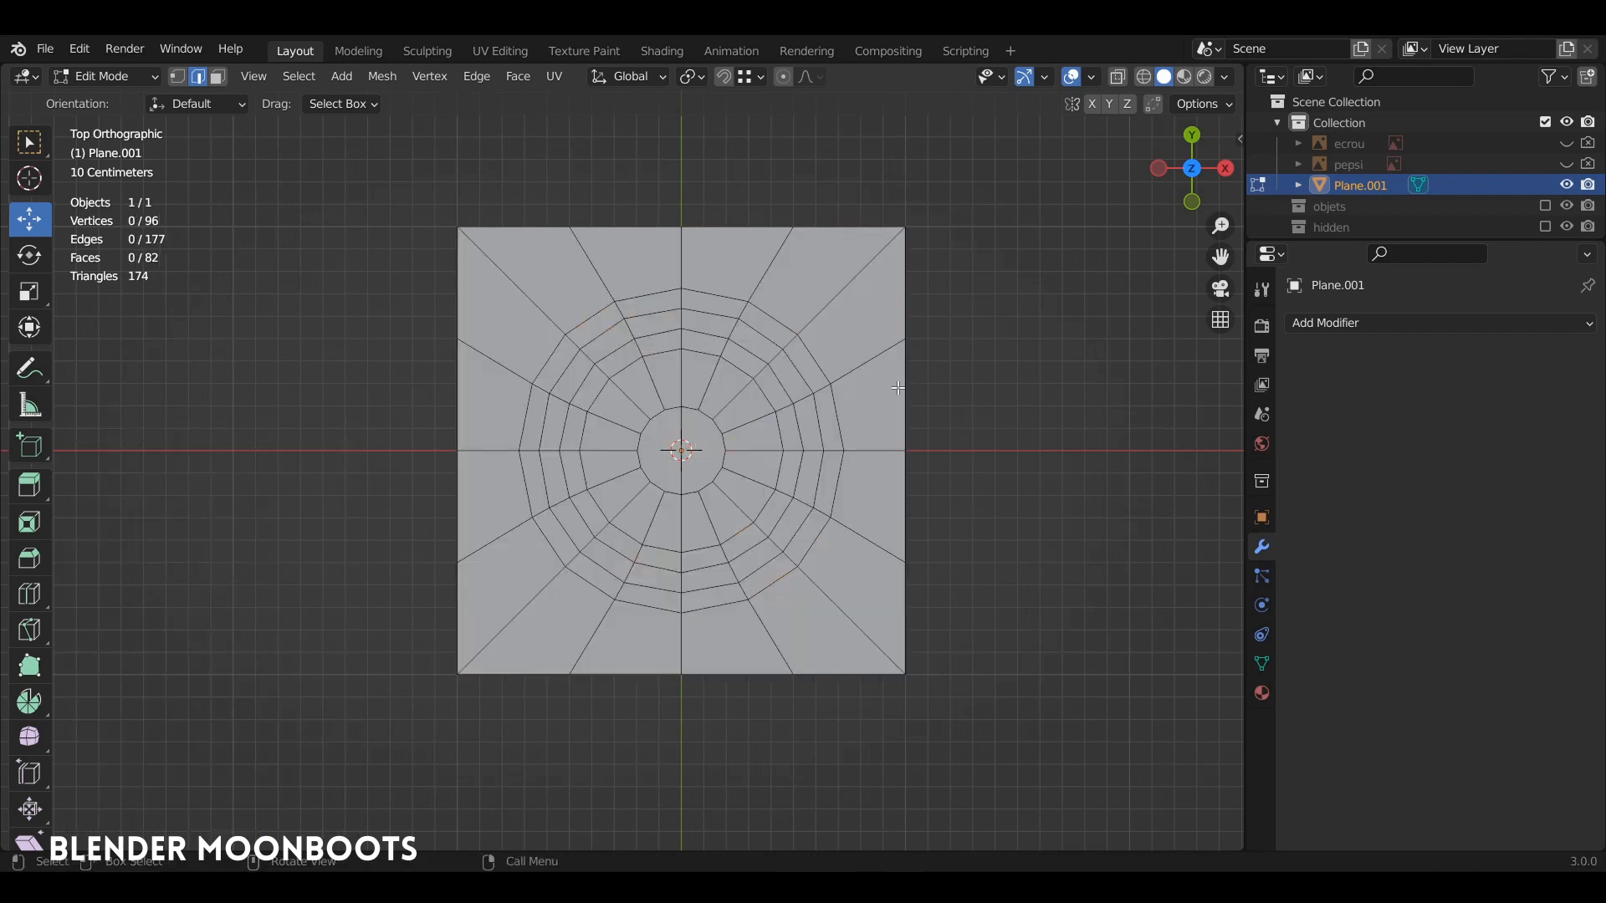
- Delete all vertices on the plane's left half, keeping those on the vertical centreline
scroll(894, 387, up, 2)
ctrl+middle_drag(895, 386, 898, 382)
shift+middle_drag(898, 381, 878, 393)
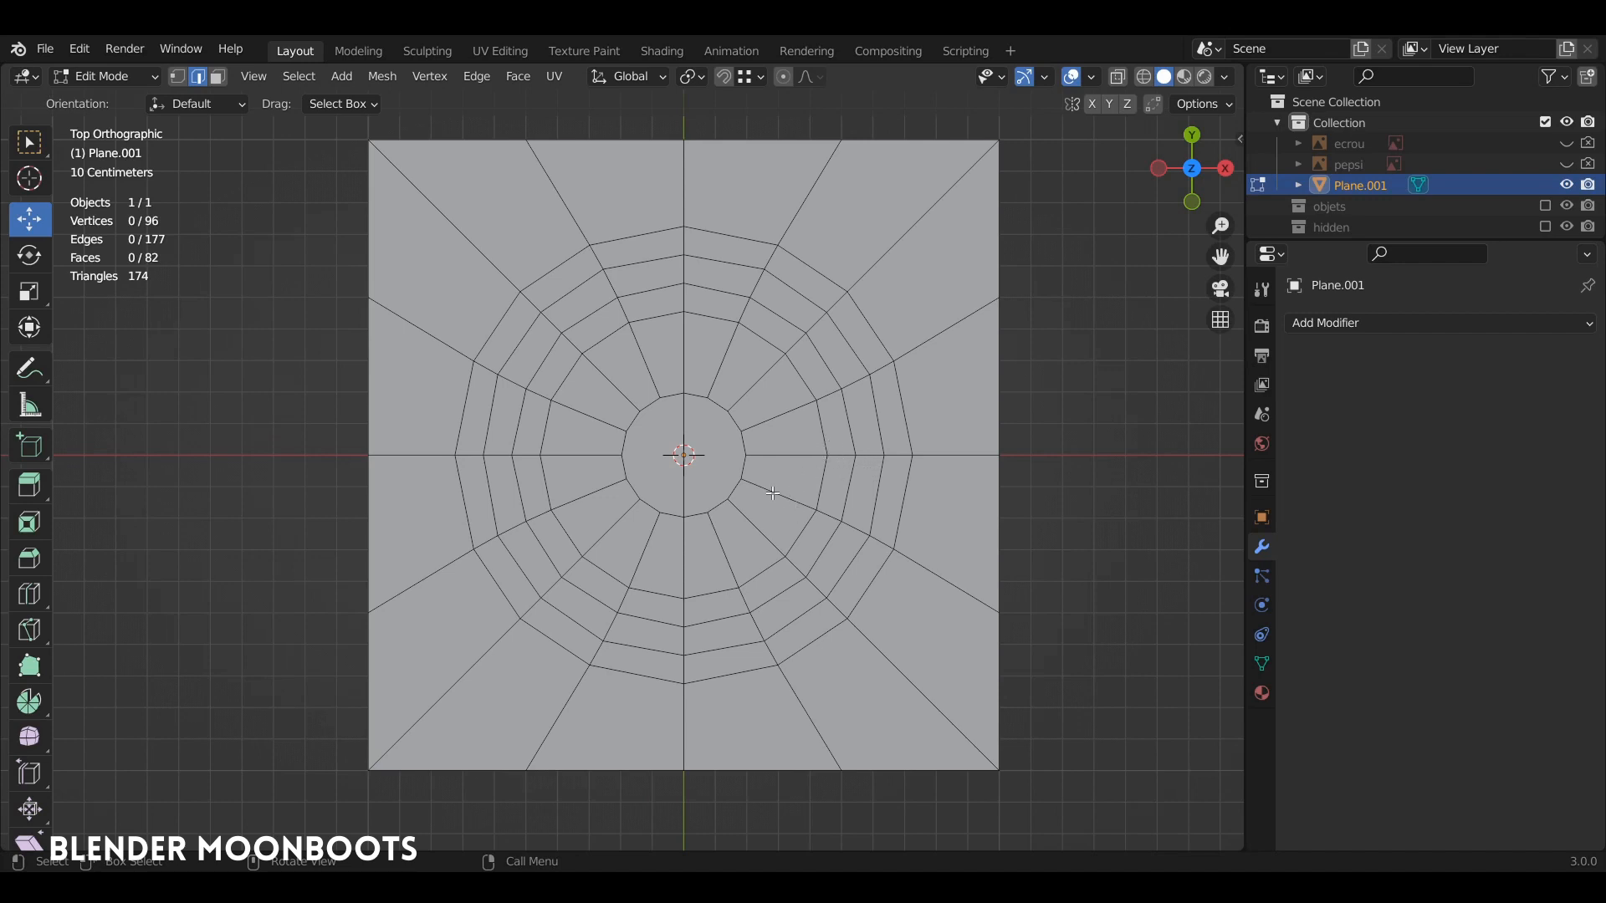
key(1)
key(a)
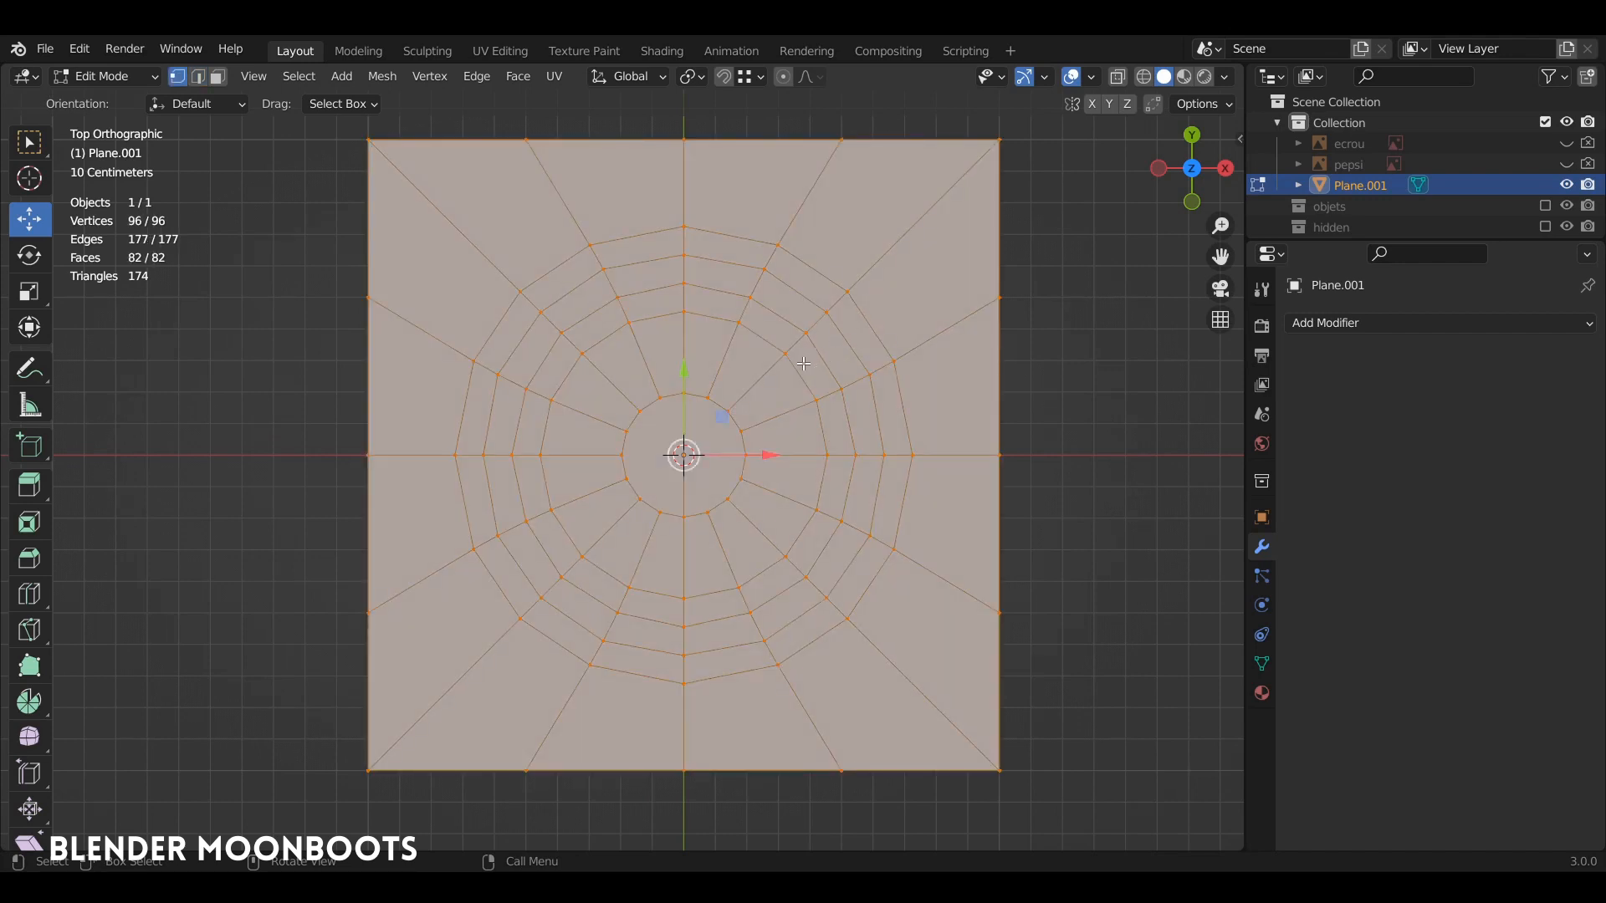
key(alt+a)
mouse_move(331, 128)
ctrl+right_down()
mouse_move(251, 412)
mouse_move(368, 828)
mouse_move(640, 715)
mouse_move(669, 510)
mouse_move(652, 142)
mouse_move(351, 134)
ctrl+right_up()
key(x)
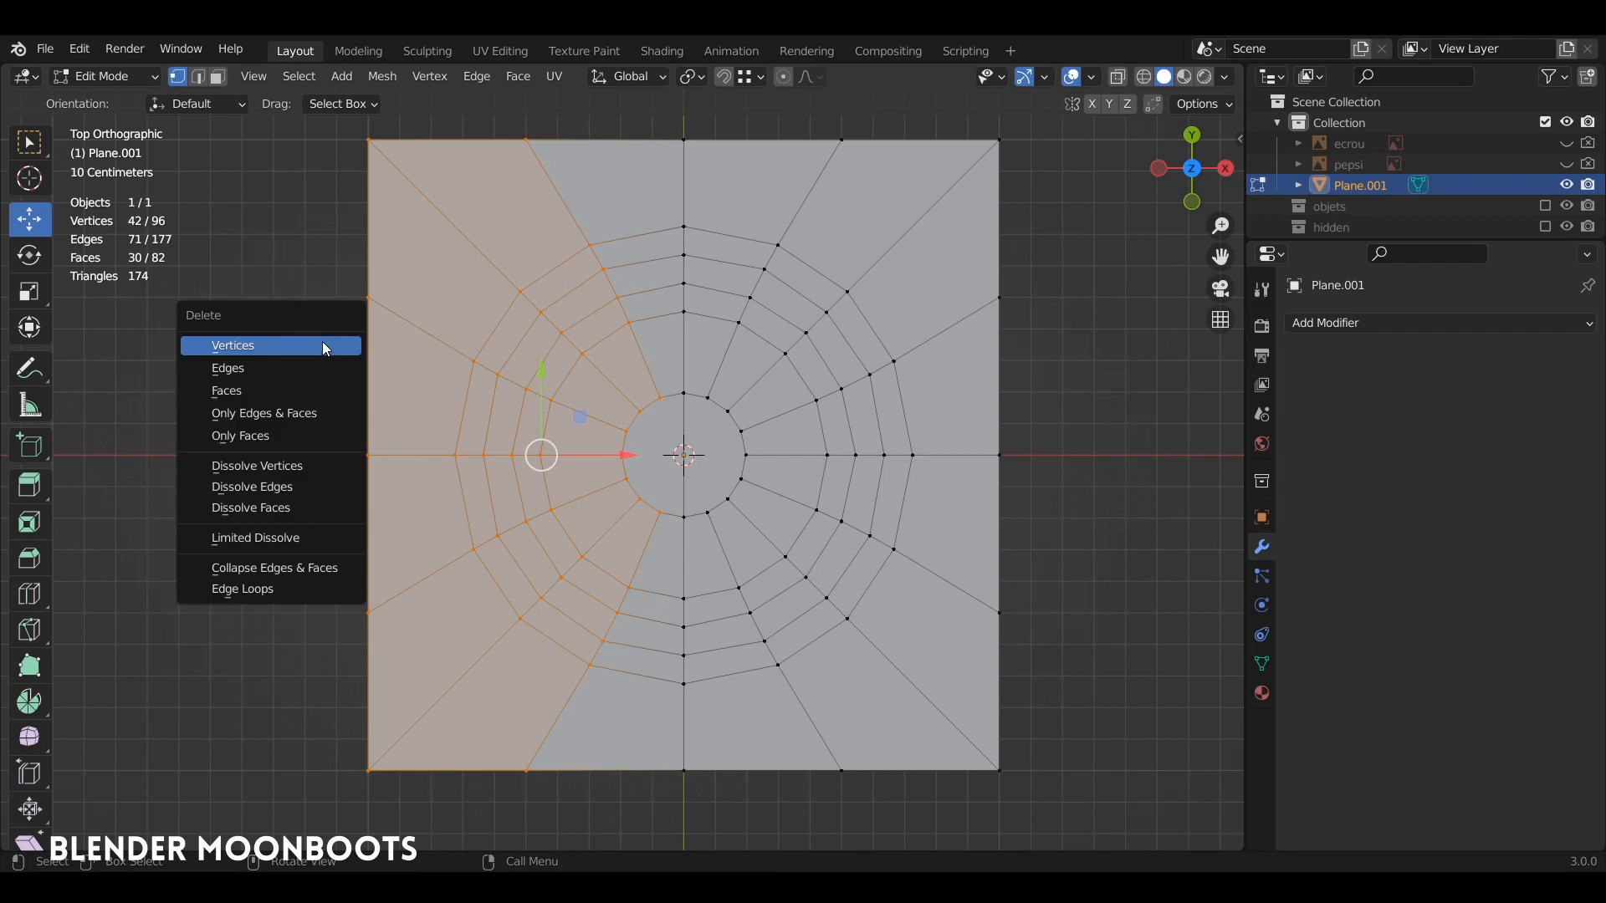
click(331, 344)
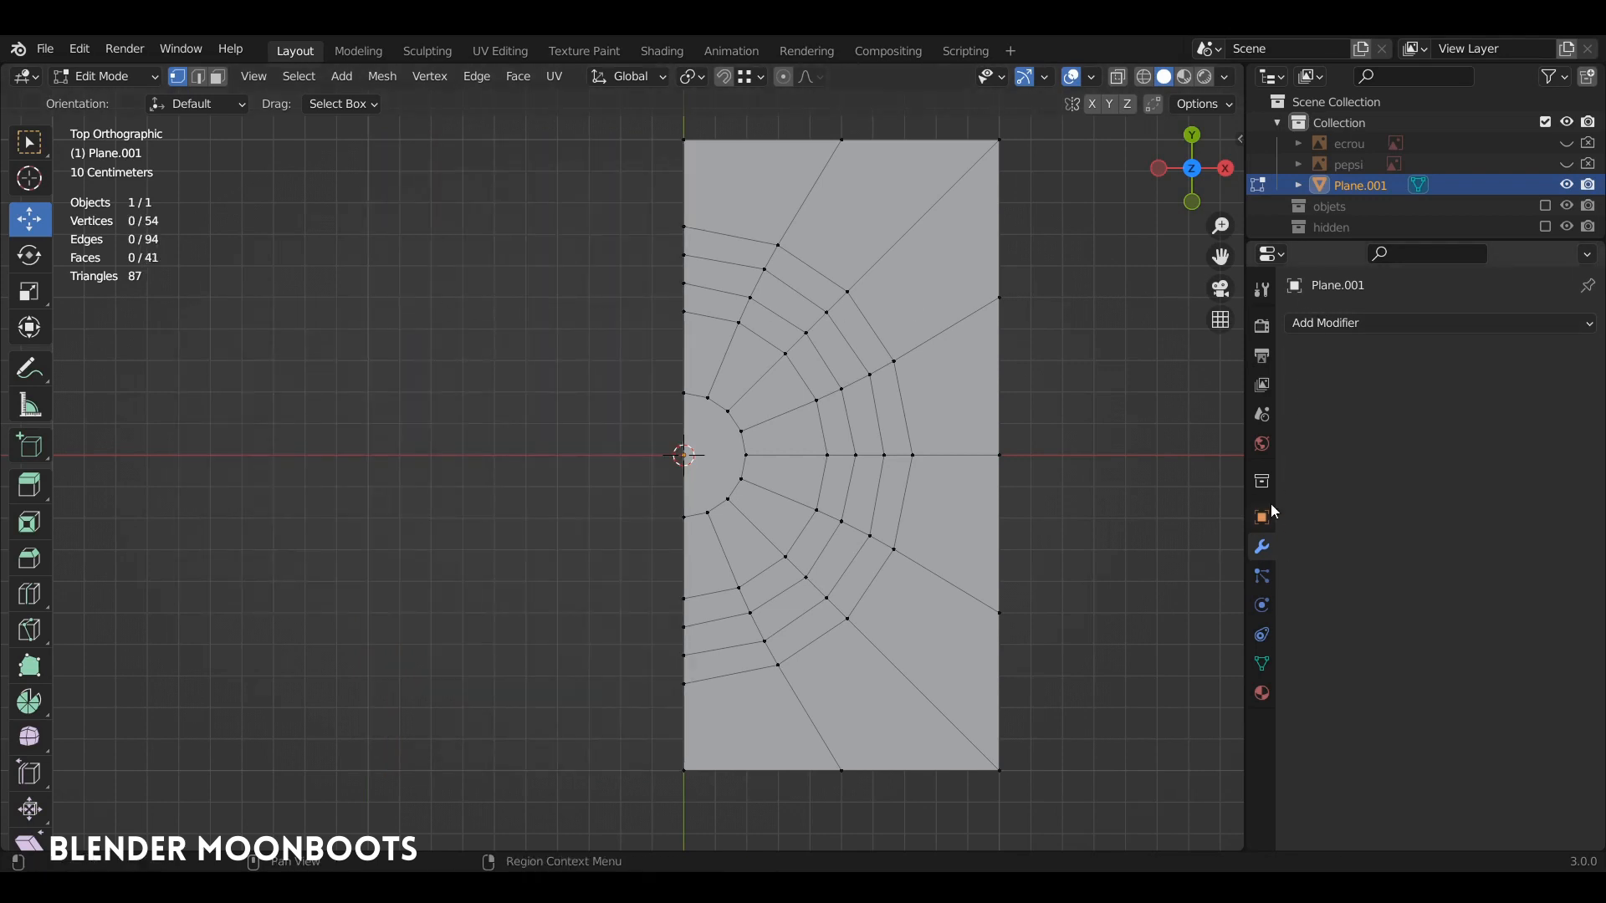
- Add a Mirror modifier on the X axis to the remaining half plane and save the file
click(1339, 322)
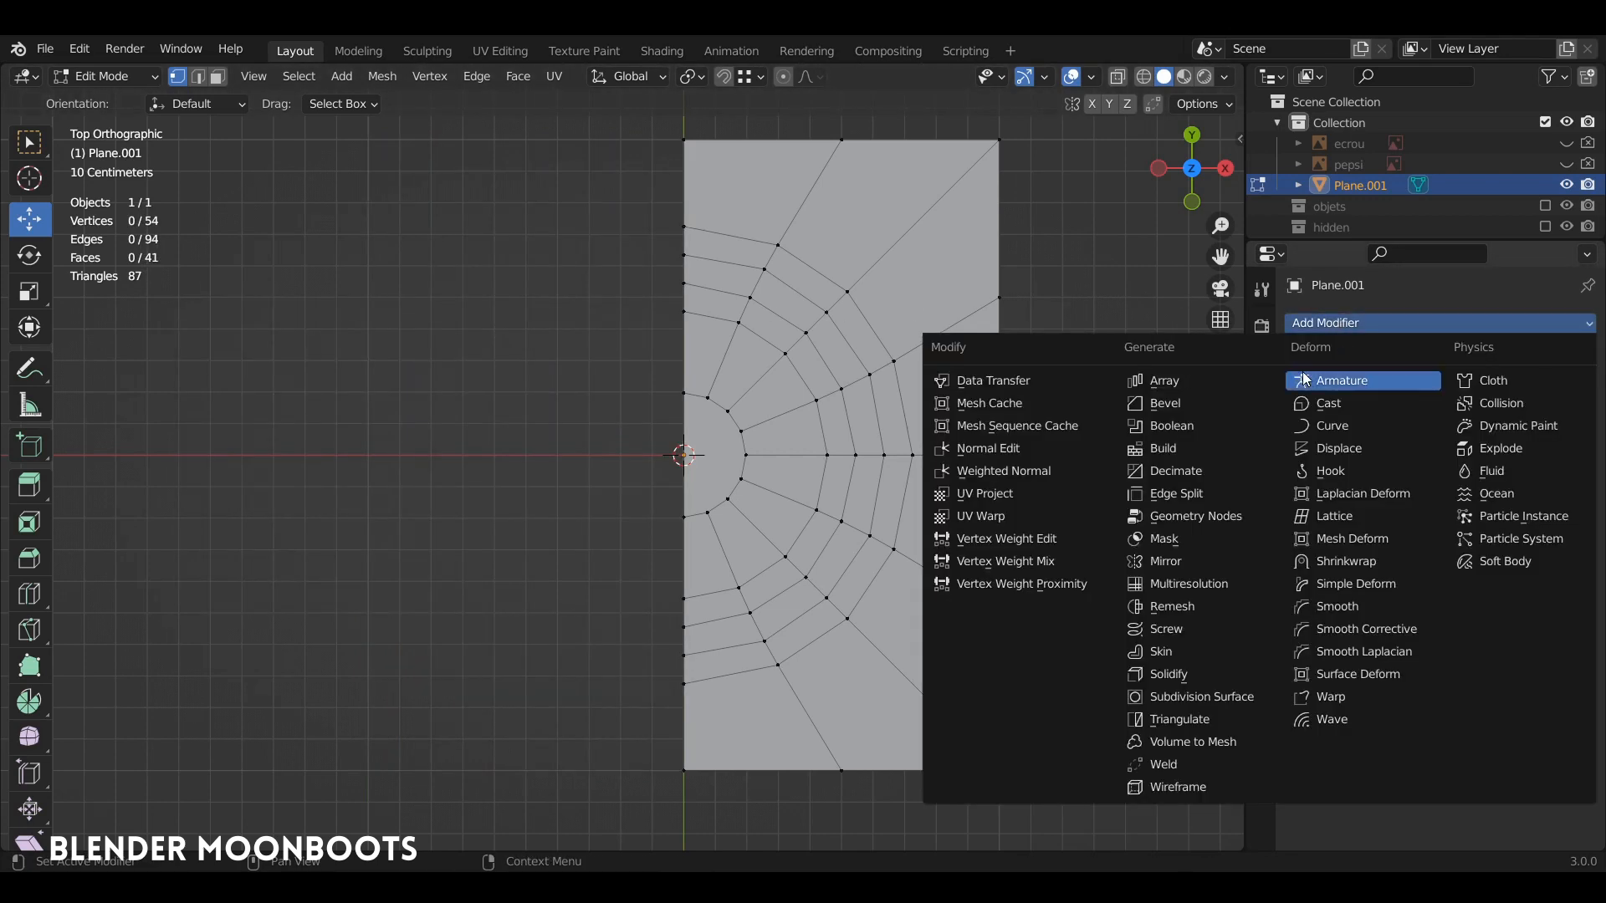
click(1206, 559)
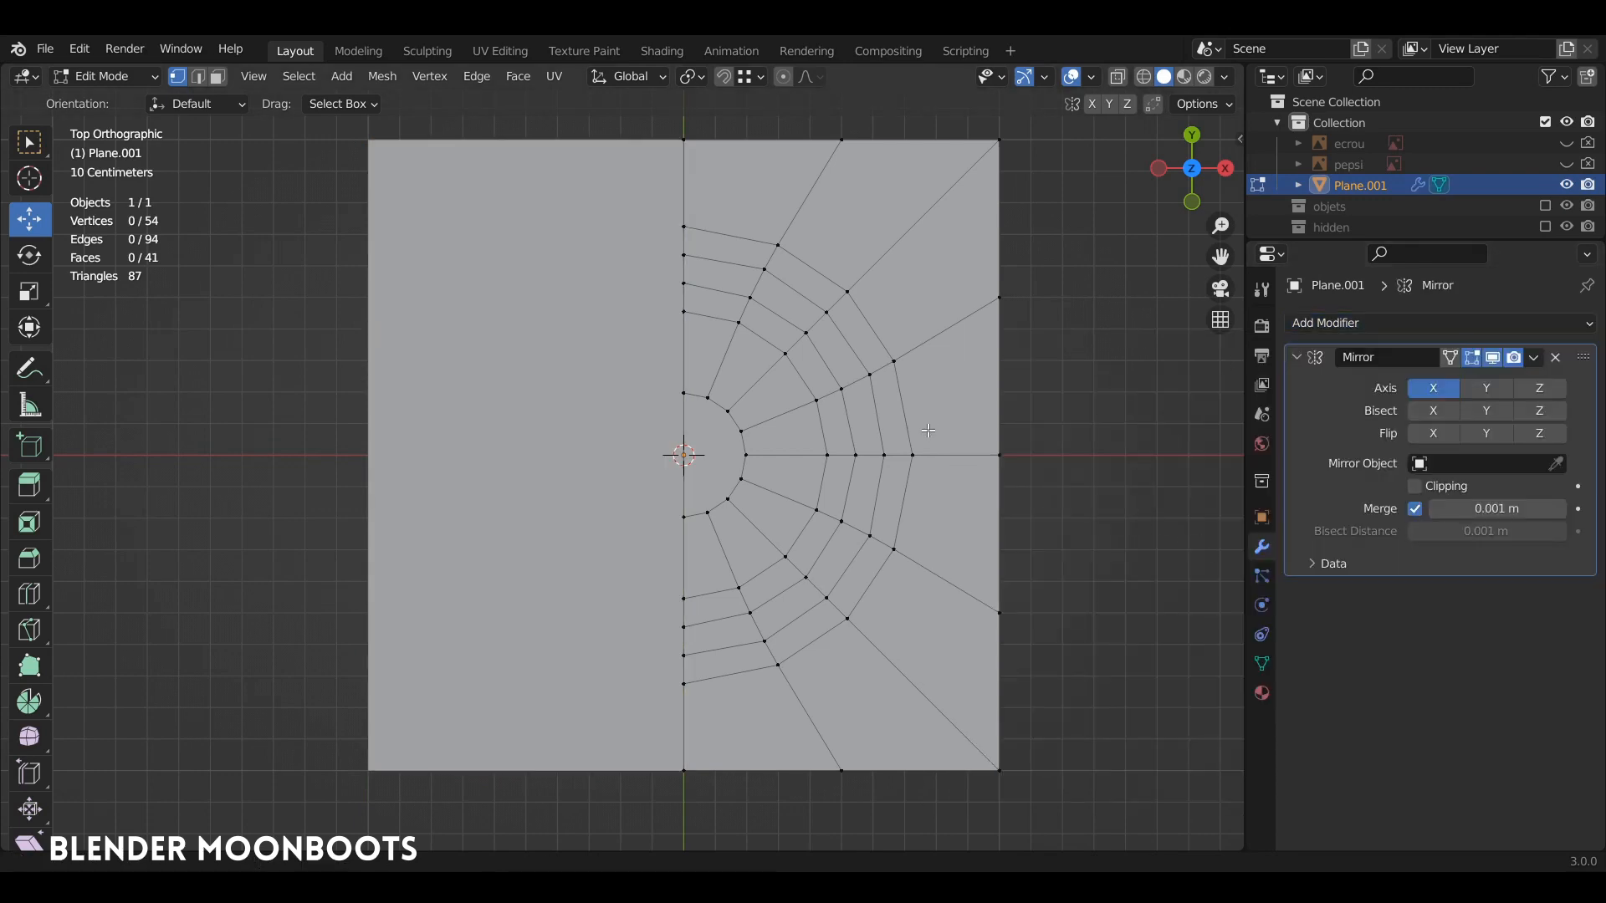
ctrl+middle_drag(932, 428, 903, 468)
shift+middle_drag(888, 498, 812, 465)
ctrl+middle_drag(813, 465, 811, 485)
shift+middle_drag(809, 544, 806, 552)
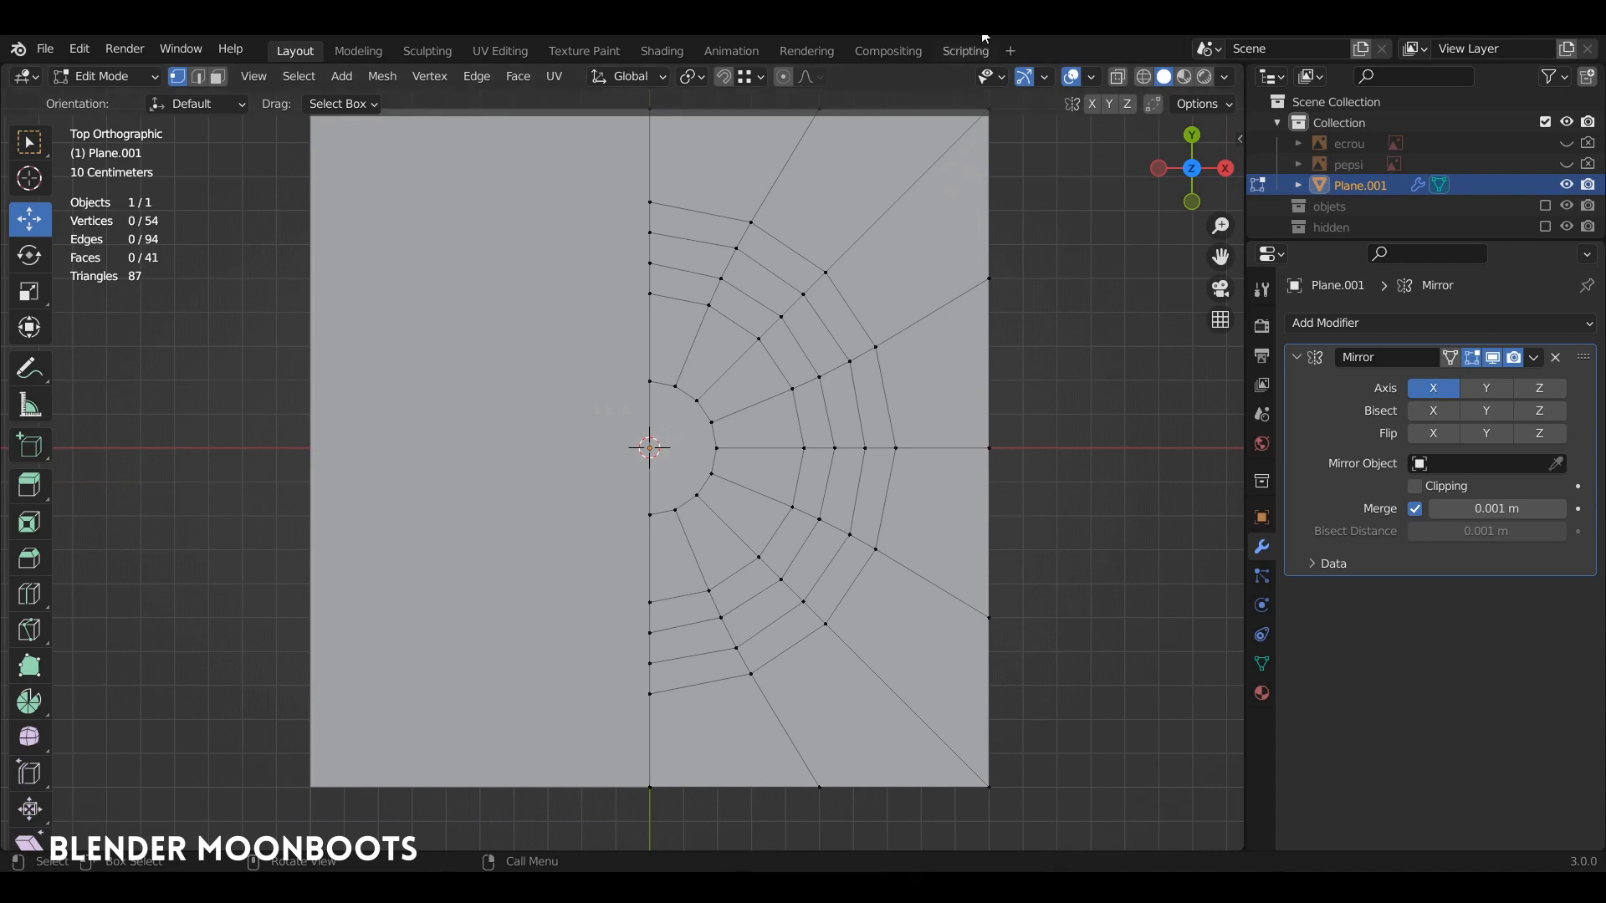
key(ctrl+s)
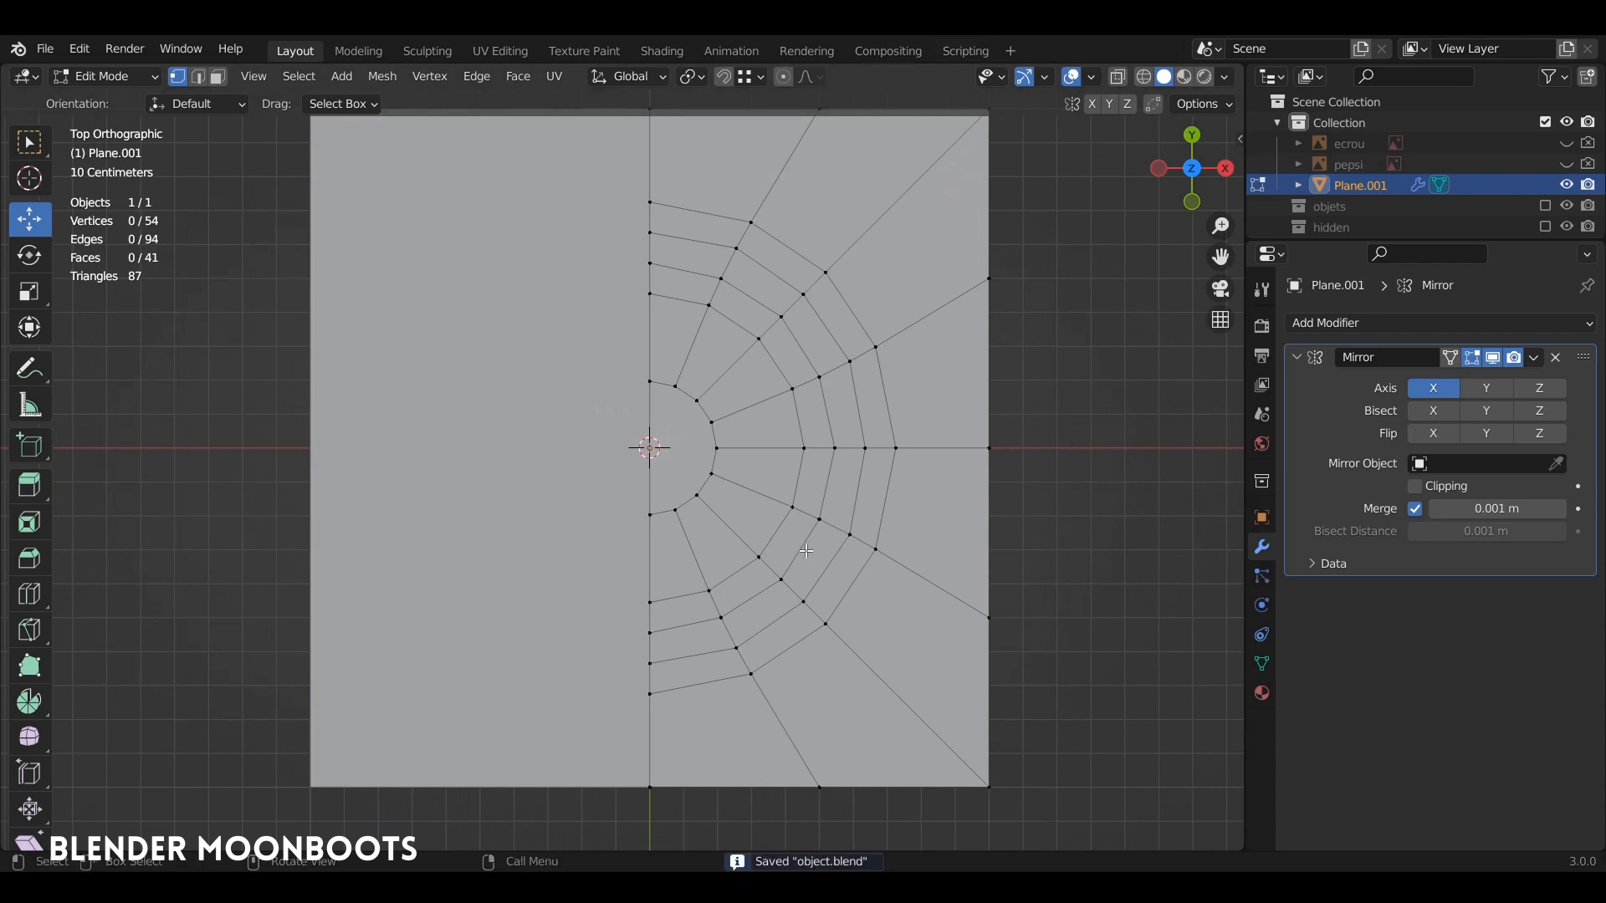
- Slide the two middle-ring vertices on the spoke beside the lower centreline toward the lower-right diagonal spoke
click(721, 618)
shift+click(736, 648)
key(g)
key(g)
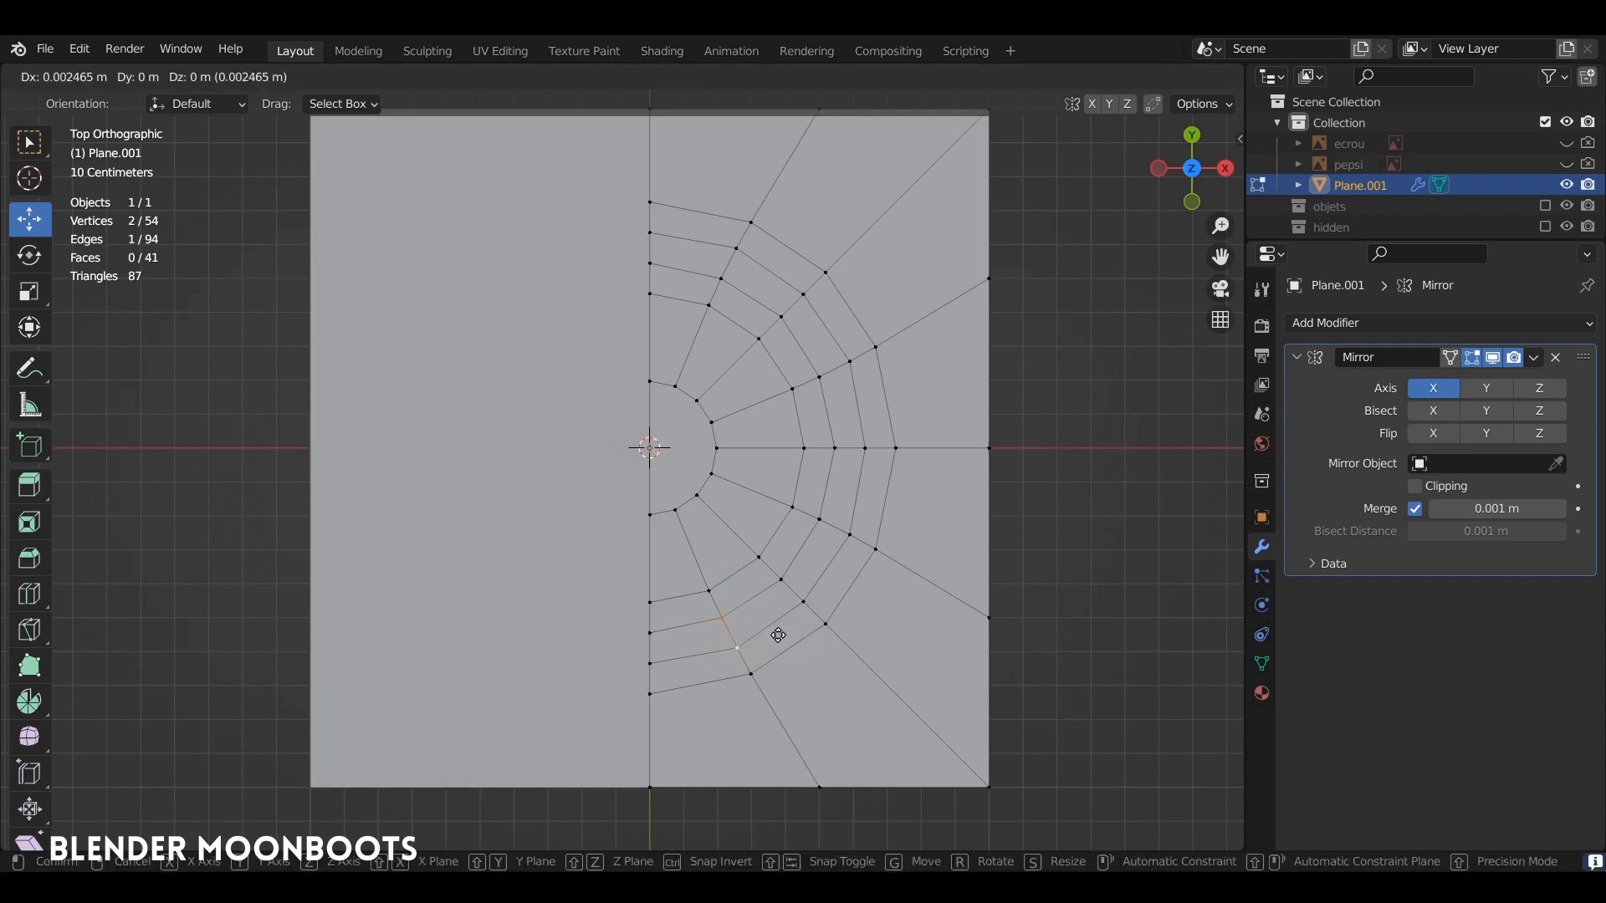
click(824, 614)
- Slide the outermost and innermost ring vertices of that same lower spoke close to the lower-right diagonal
click(751, 673)
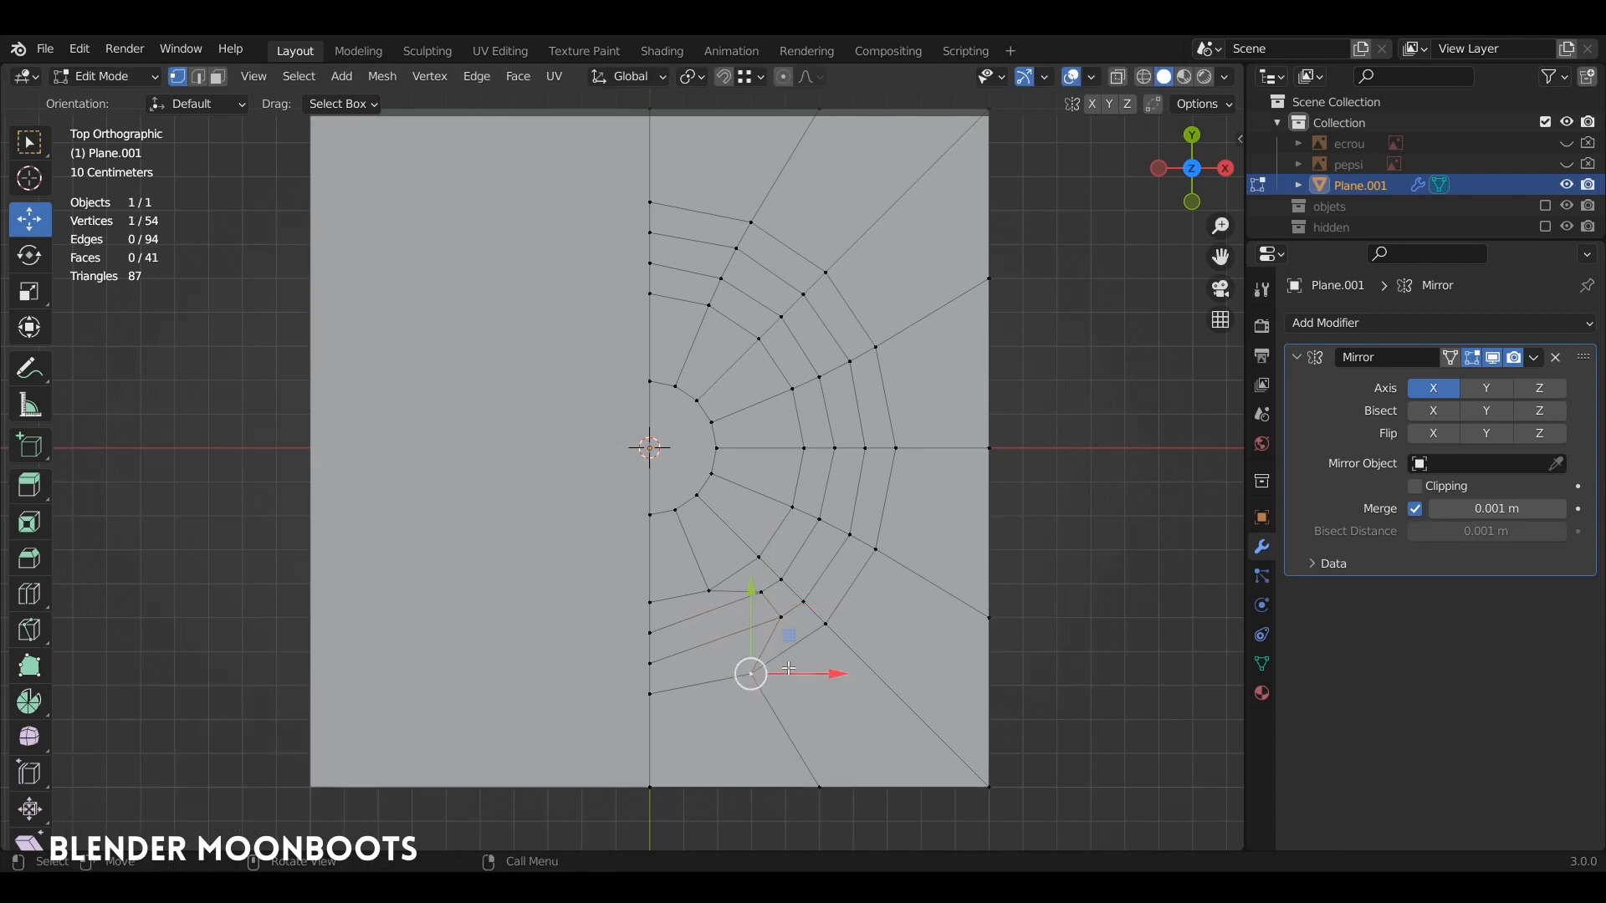
key(g)
key(g)
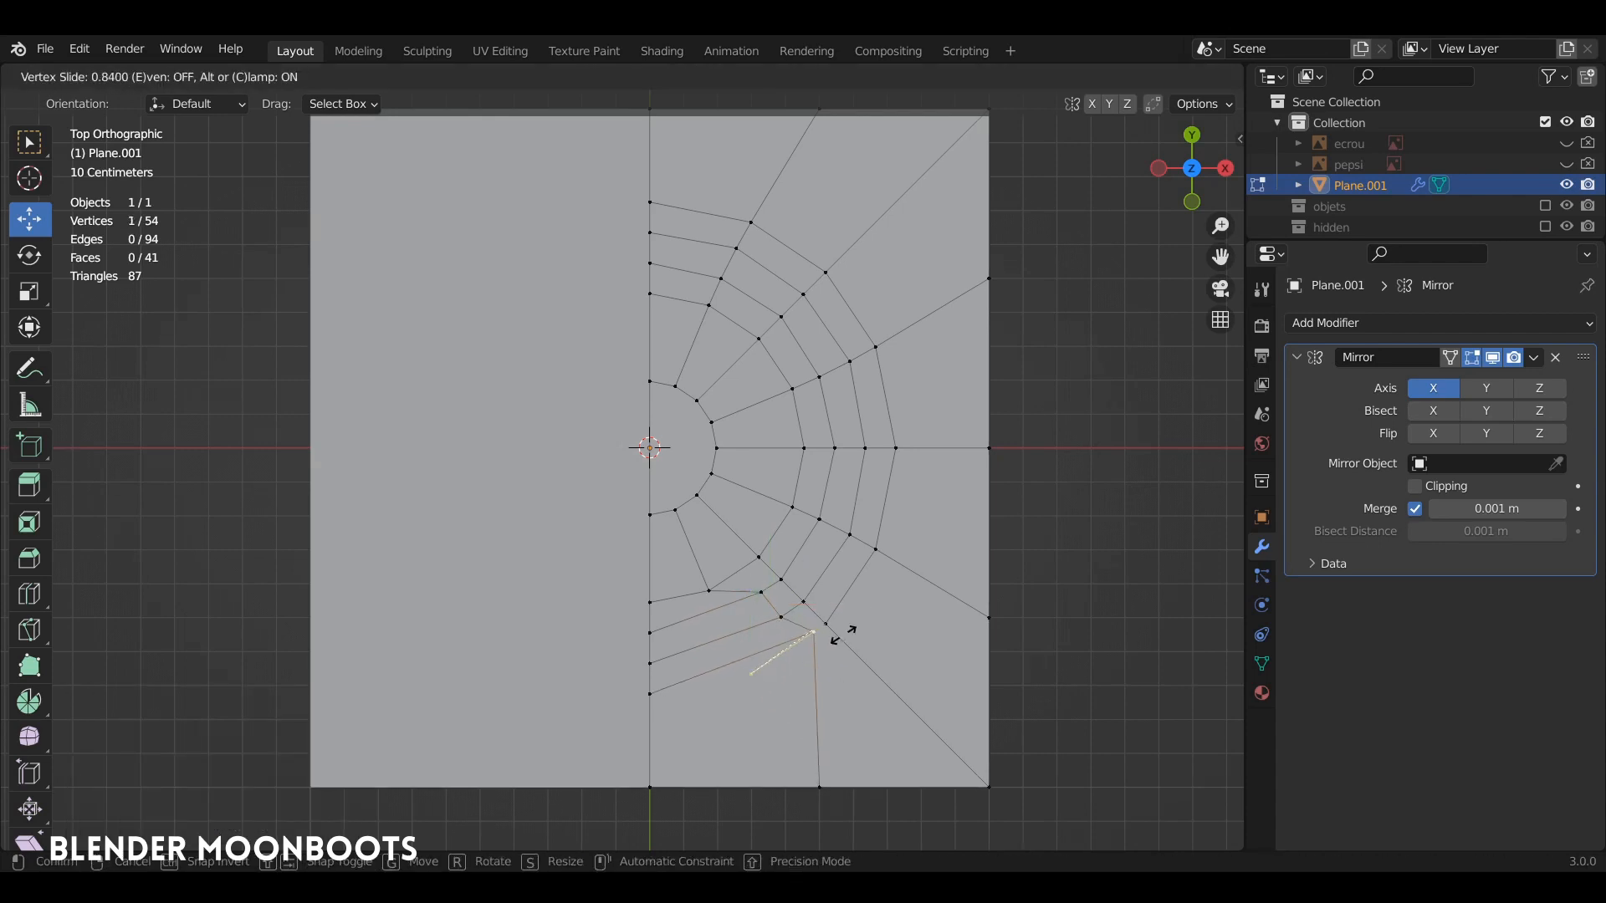
click(845, 636)
click(709, 589)
key(g)
key(g)
click(747, 565)
- Slide the edge between the spoke's two middle vertices back toward the centreline by about 0.21
click(761, 593)
shift+click(747, 565)
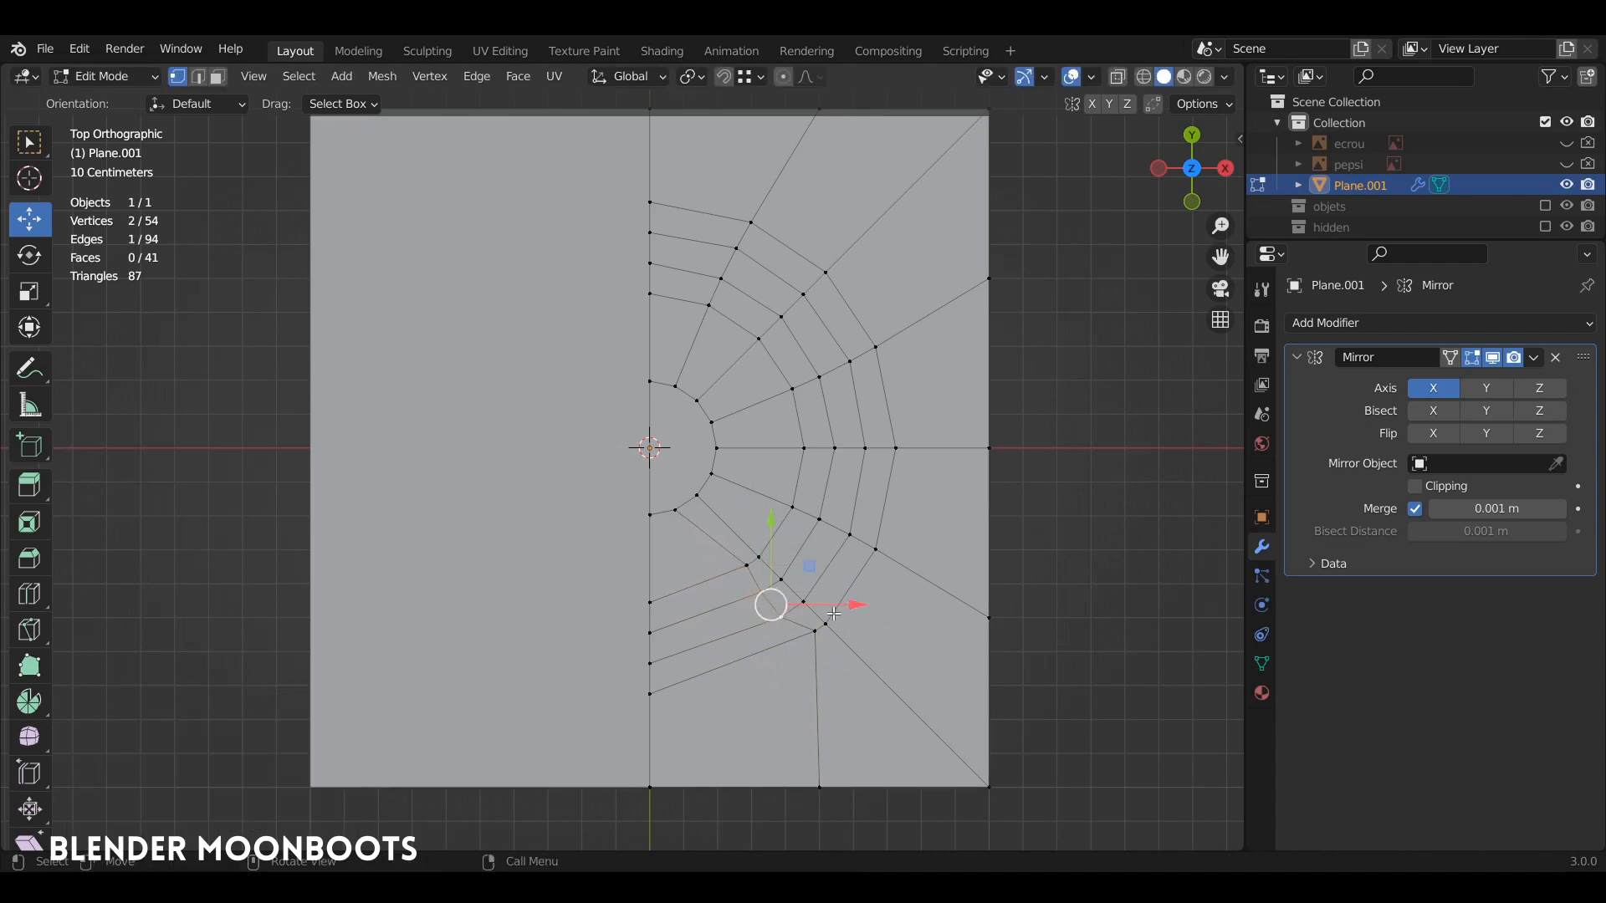
key(g)
key(g)
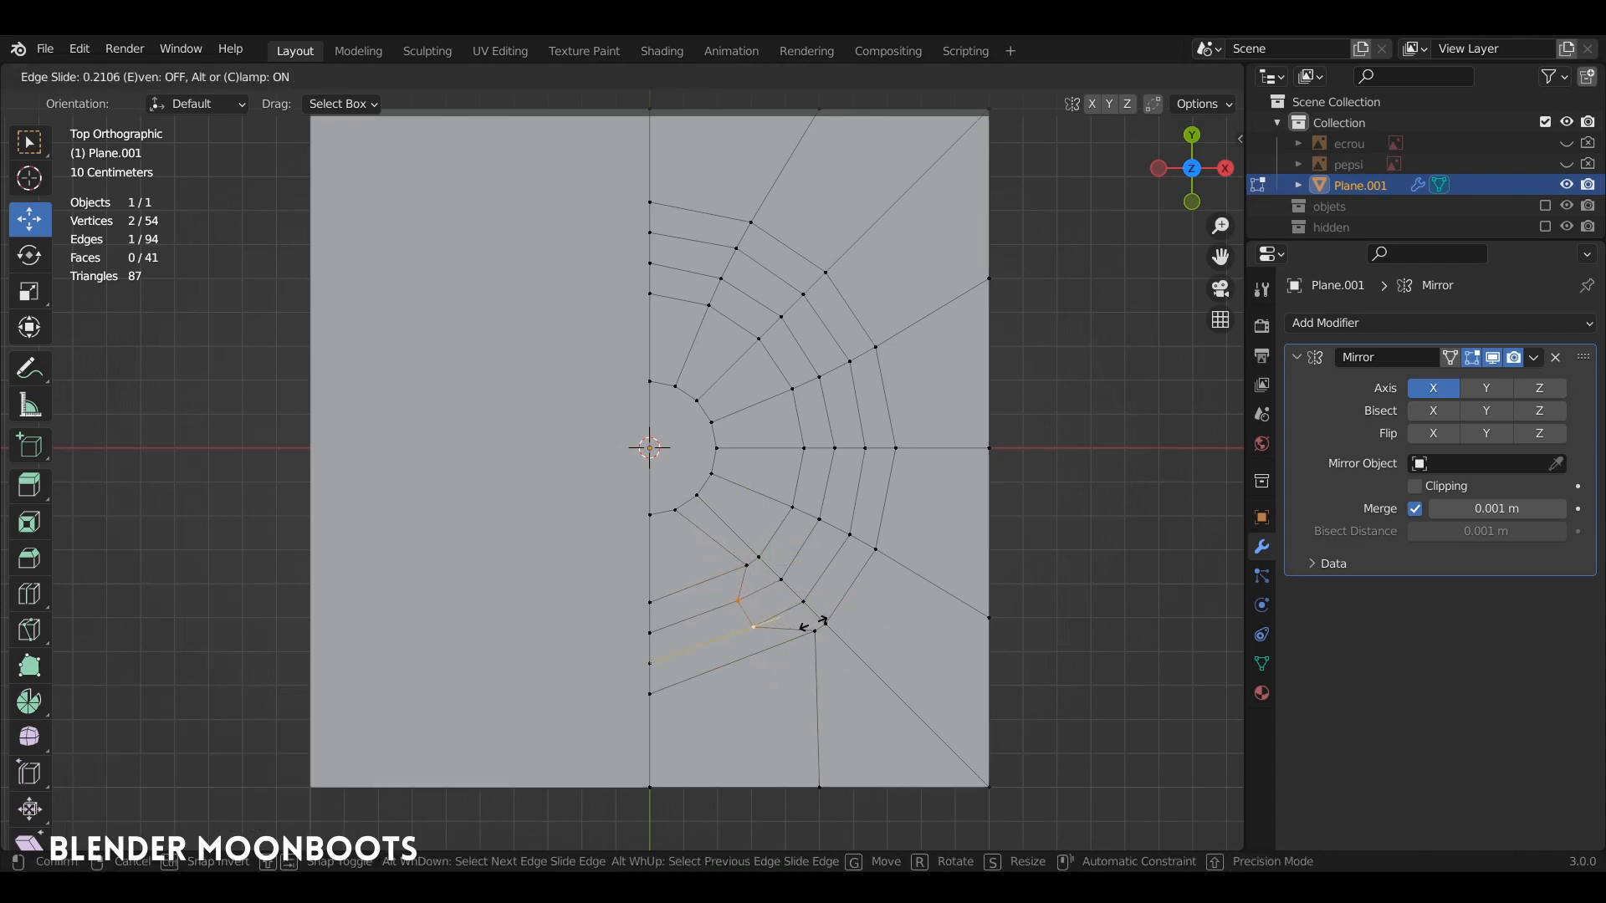
click(811, 624)
key(alt+a)
- Connect the upper middle vertex to the inner ring's centreline vertex, and the lower middle vertex to the plane's bottom centre vertex
ctrl+middle_drag(851, 571, 871, 525)
shift+middle_drag(870, 525, 905, 389)
shift+middle_drag(831, 440, 853, 489)
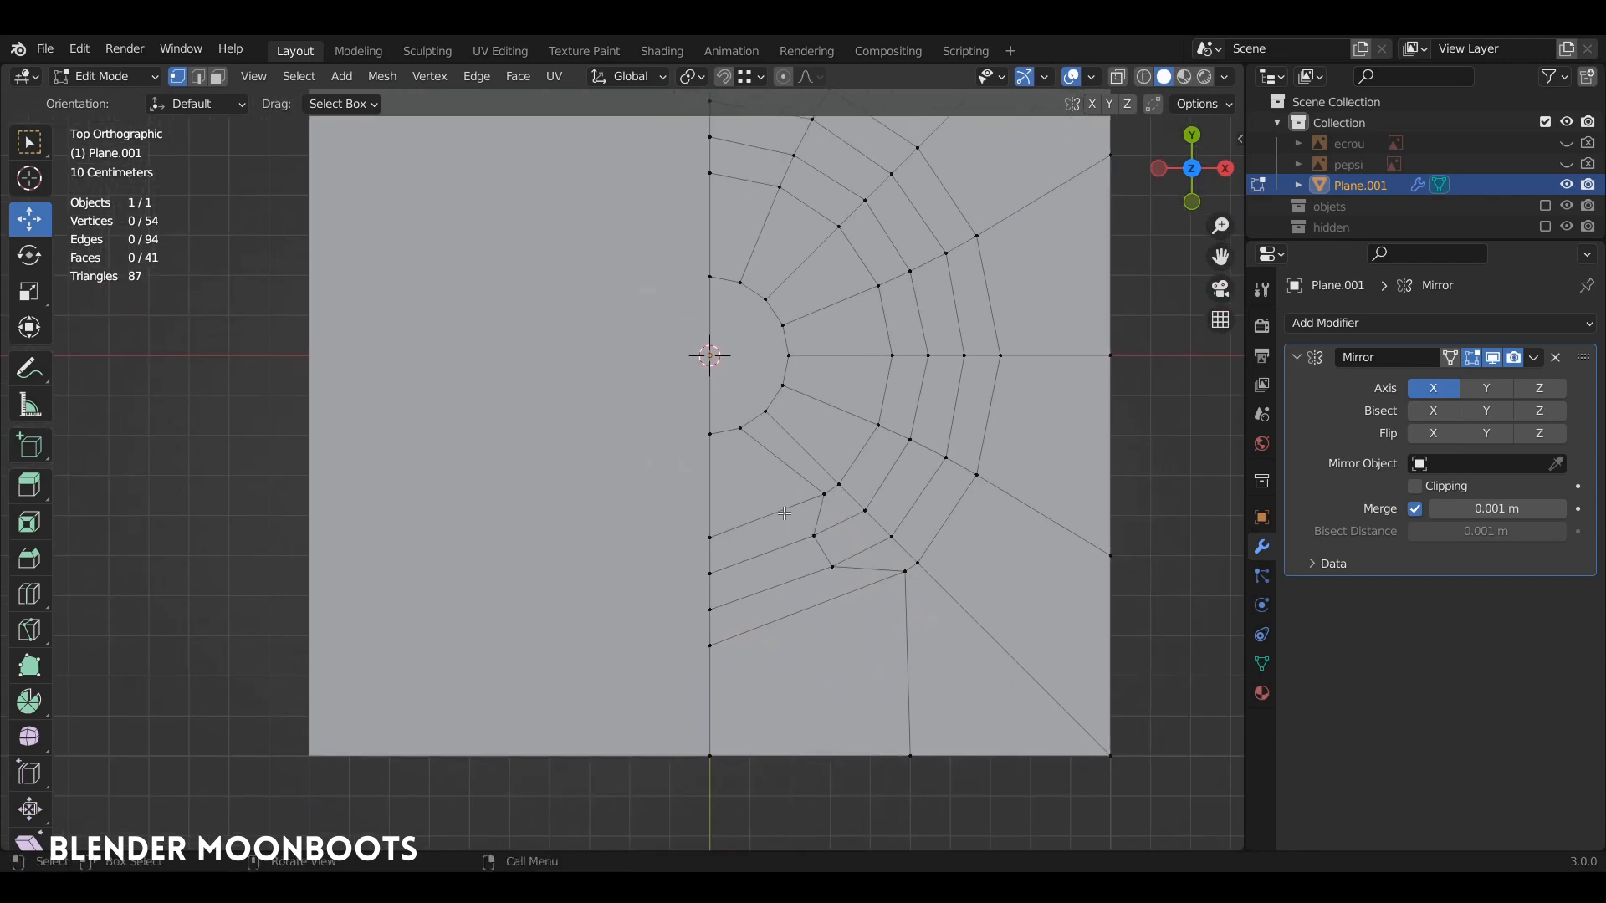
click(814, 535)
shift+click(709, 540)
key(f)
click(834, 568)
shift+click(712, 759)
key(j)
- Dissolve the outermost ring's two edge segments between the lower-right spoke vertex and the centreline
key(2)
click(851, 590)
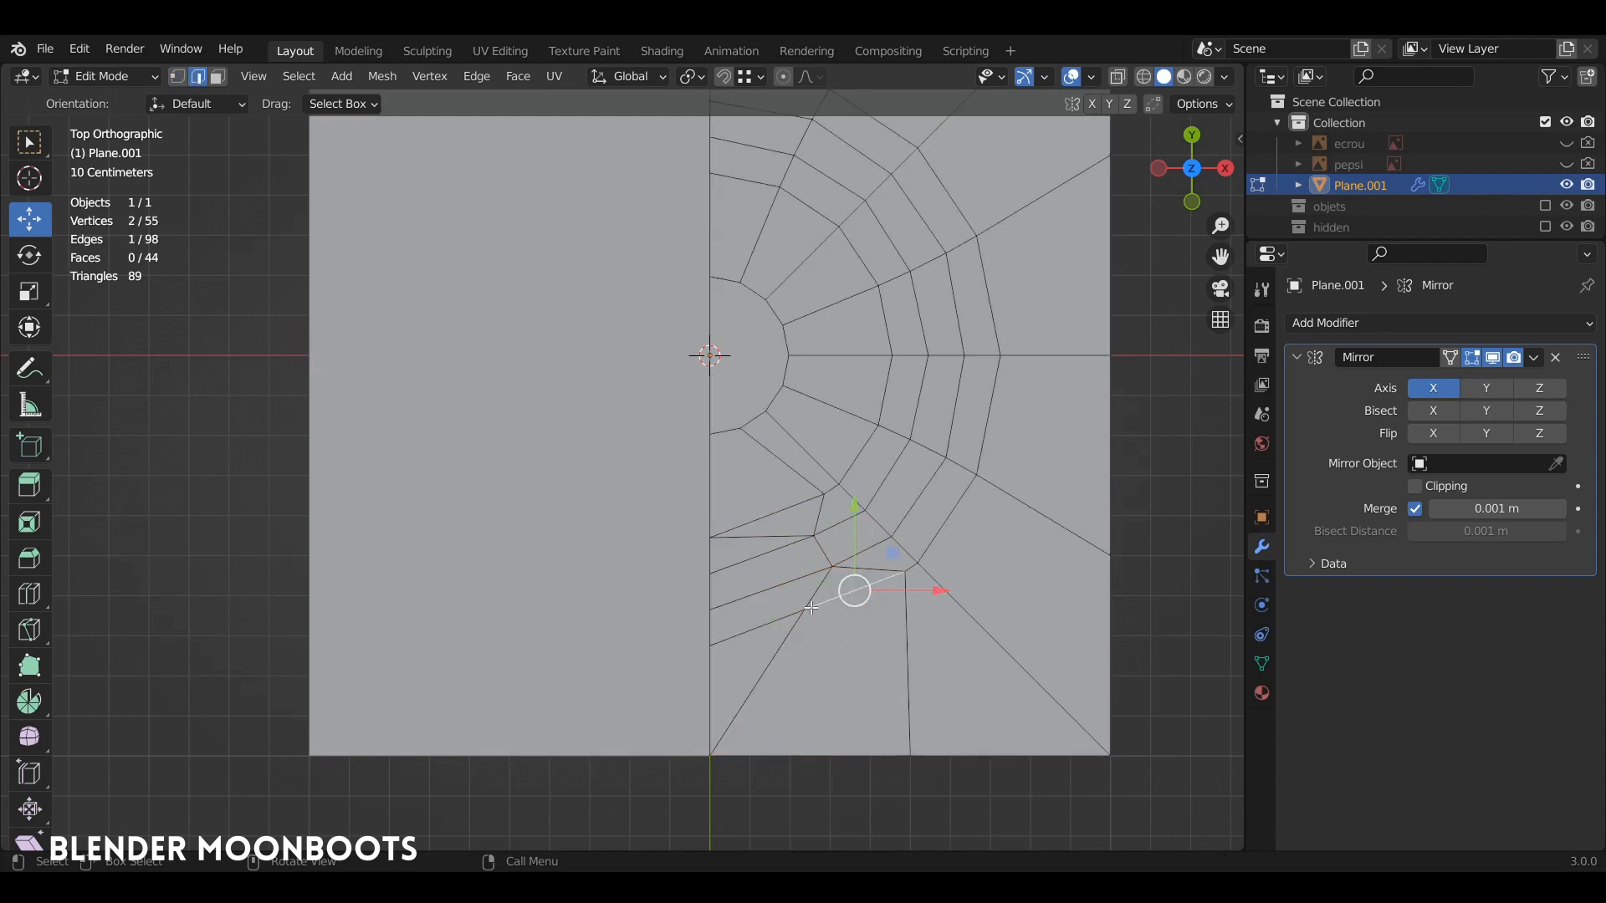
shift+click(750, 630)
shift+middle_drag(838, 522, 780, 542)
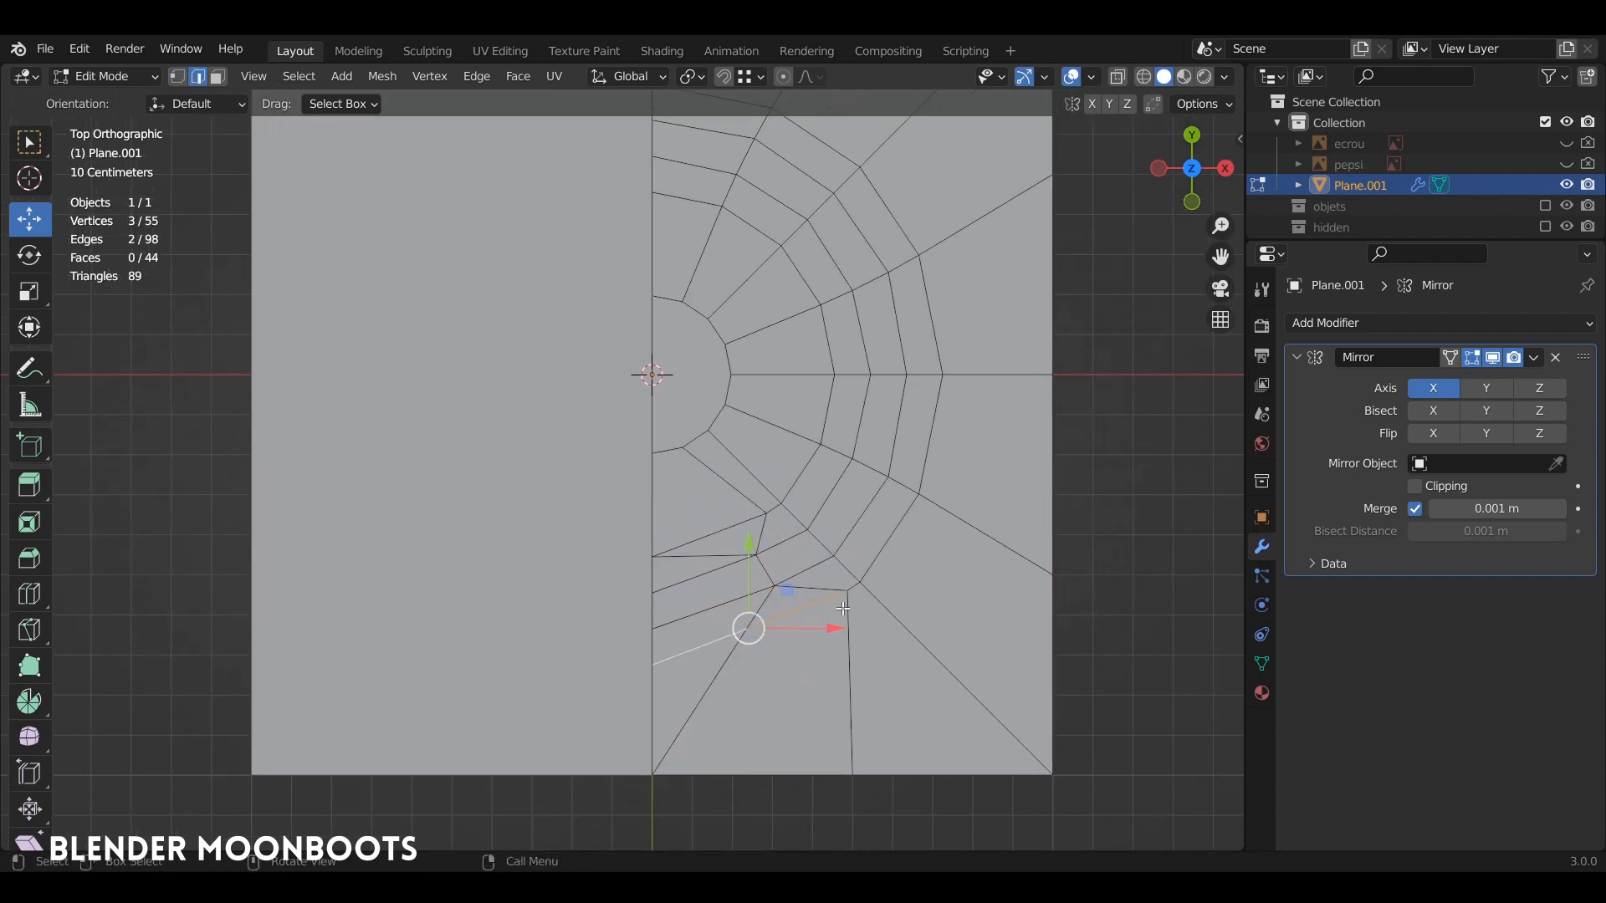
key(ctrl+x)
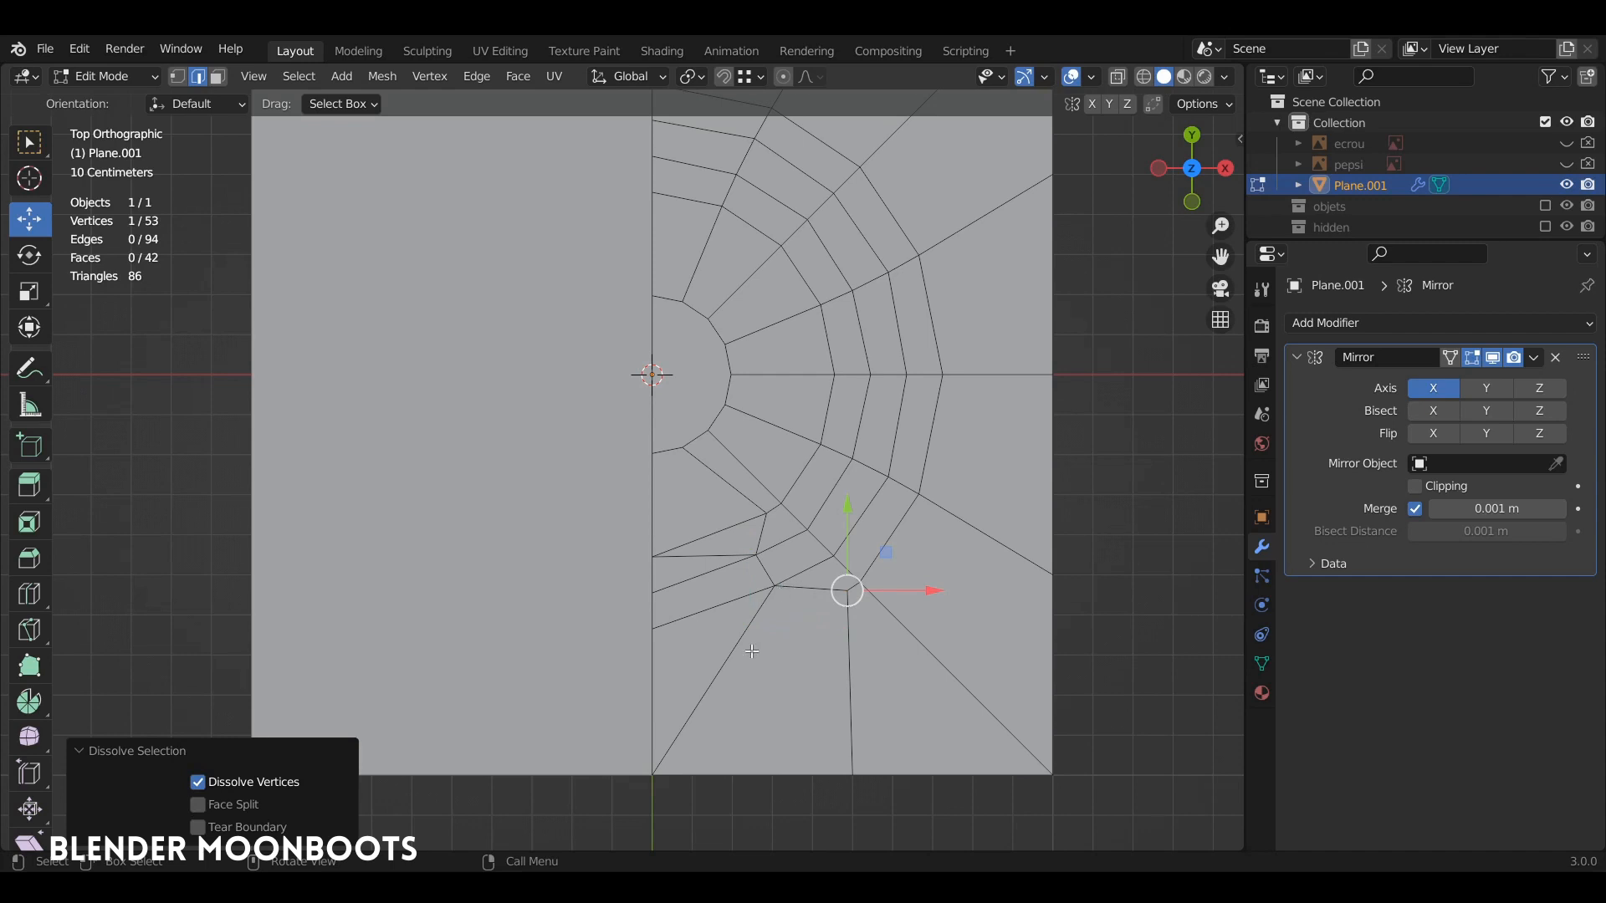
- Dissolve the two middle-ring edges and the slanted inner-ring edge that meet the lower centreline
click(702, 575)
shift+click(711, 608)
key(ctrl+x)
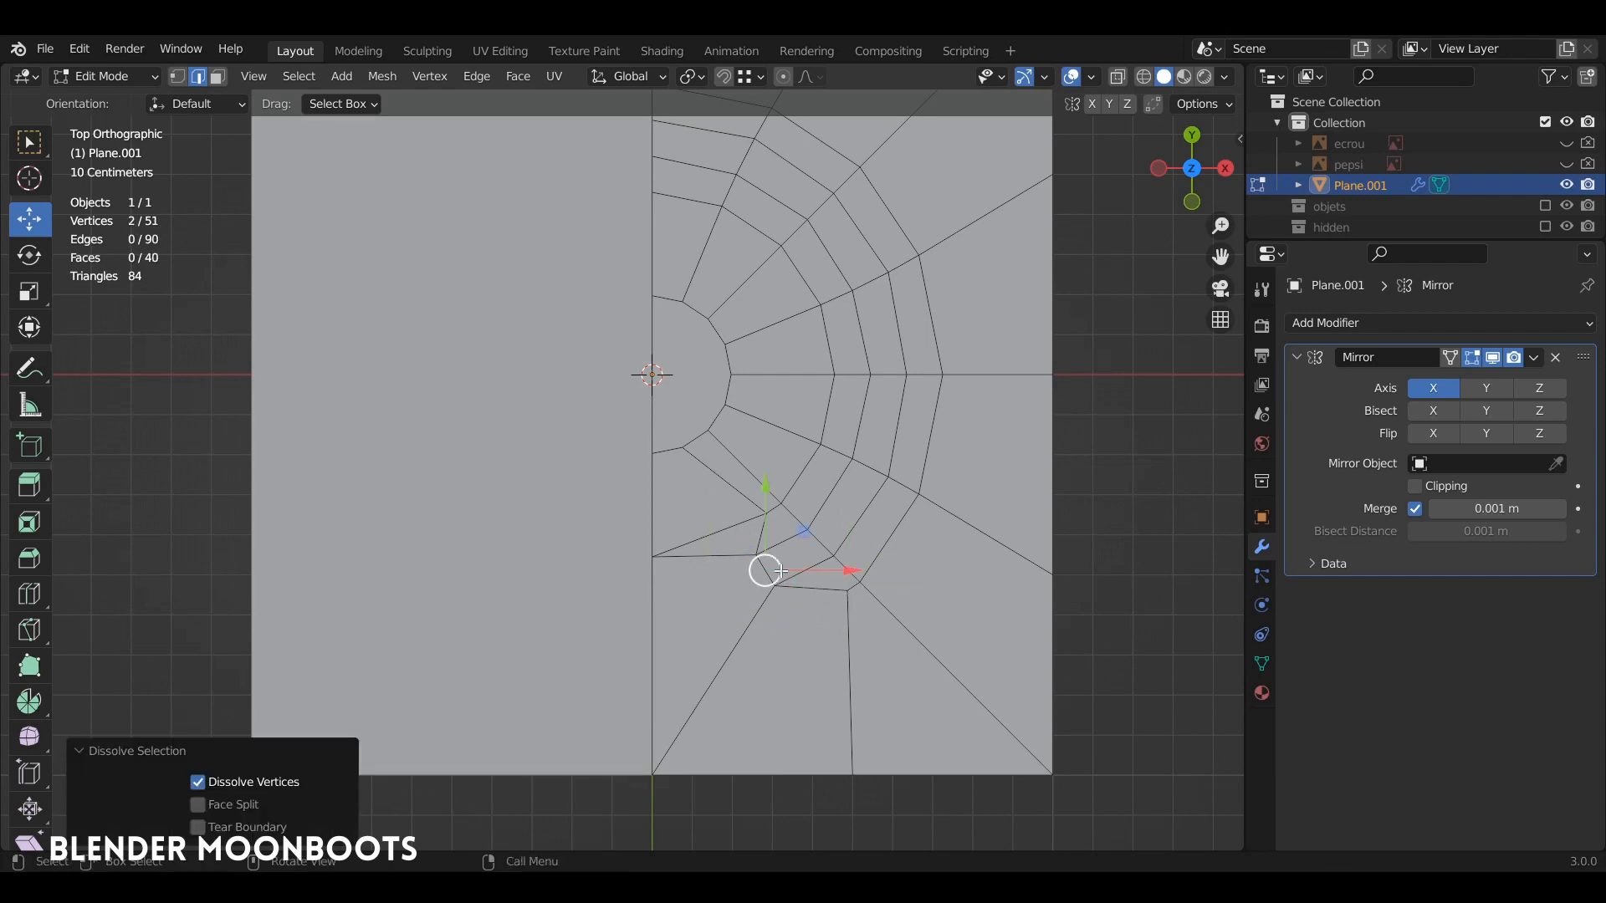
click(787, 532)
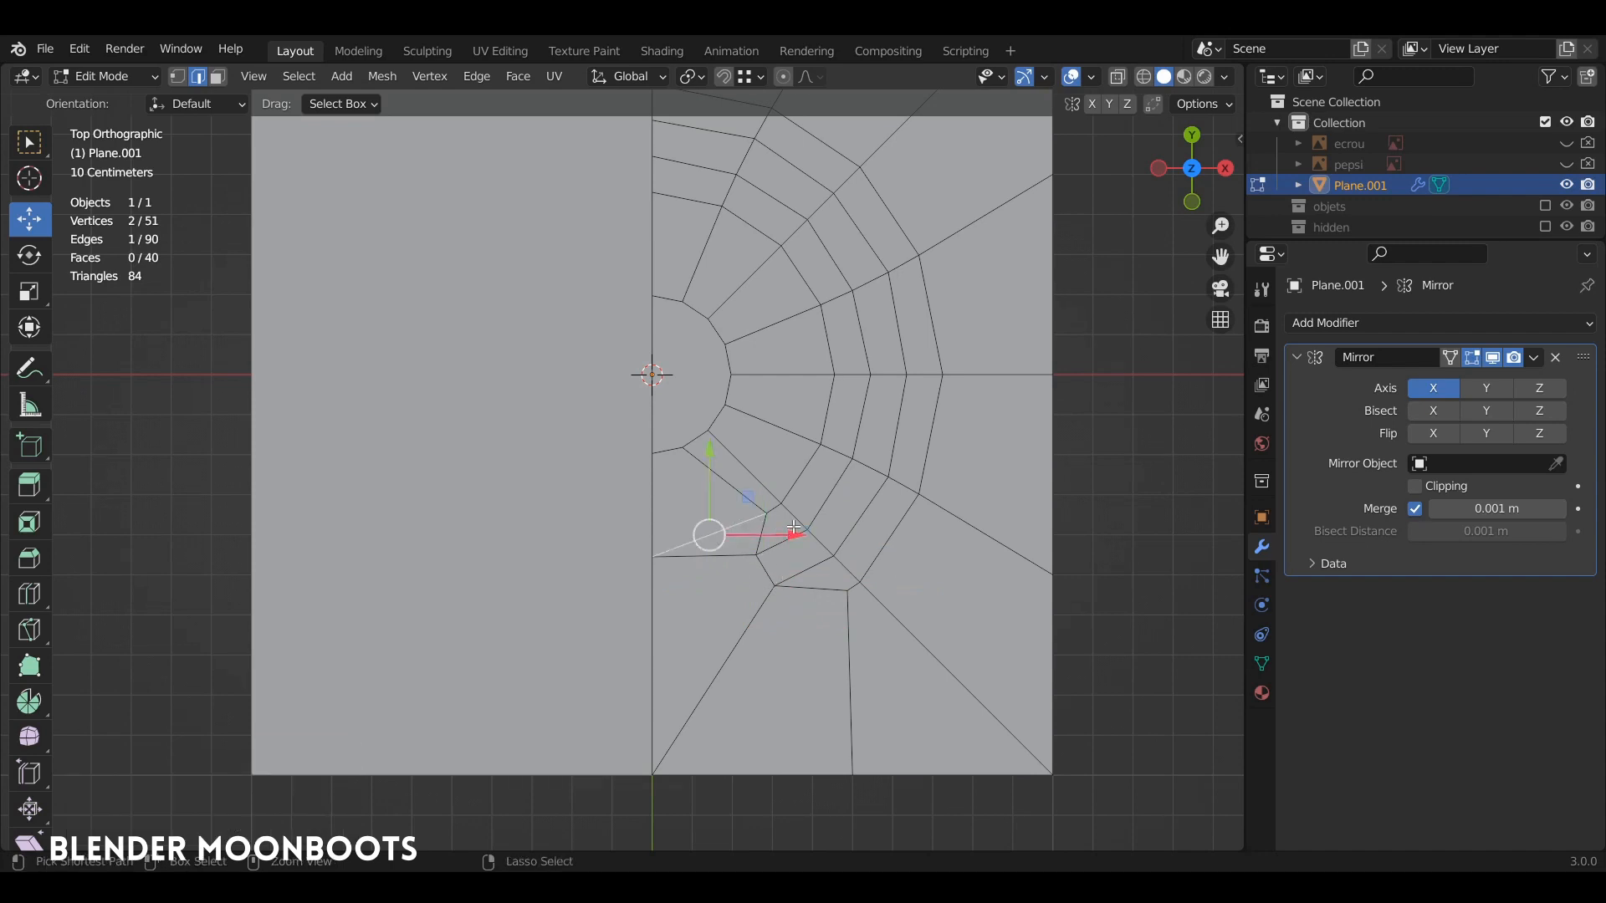
key(ctrl+x)
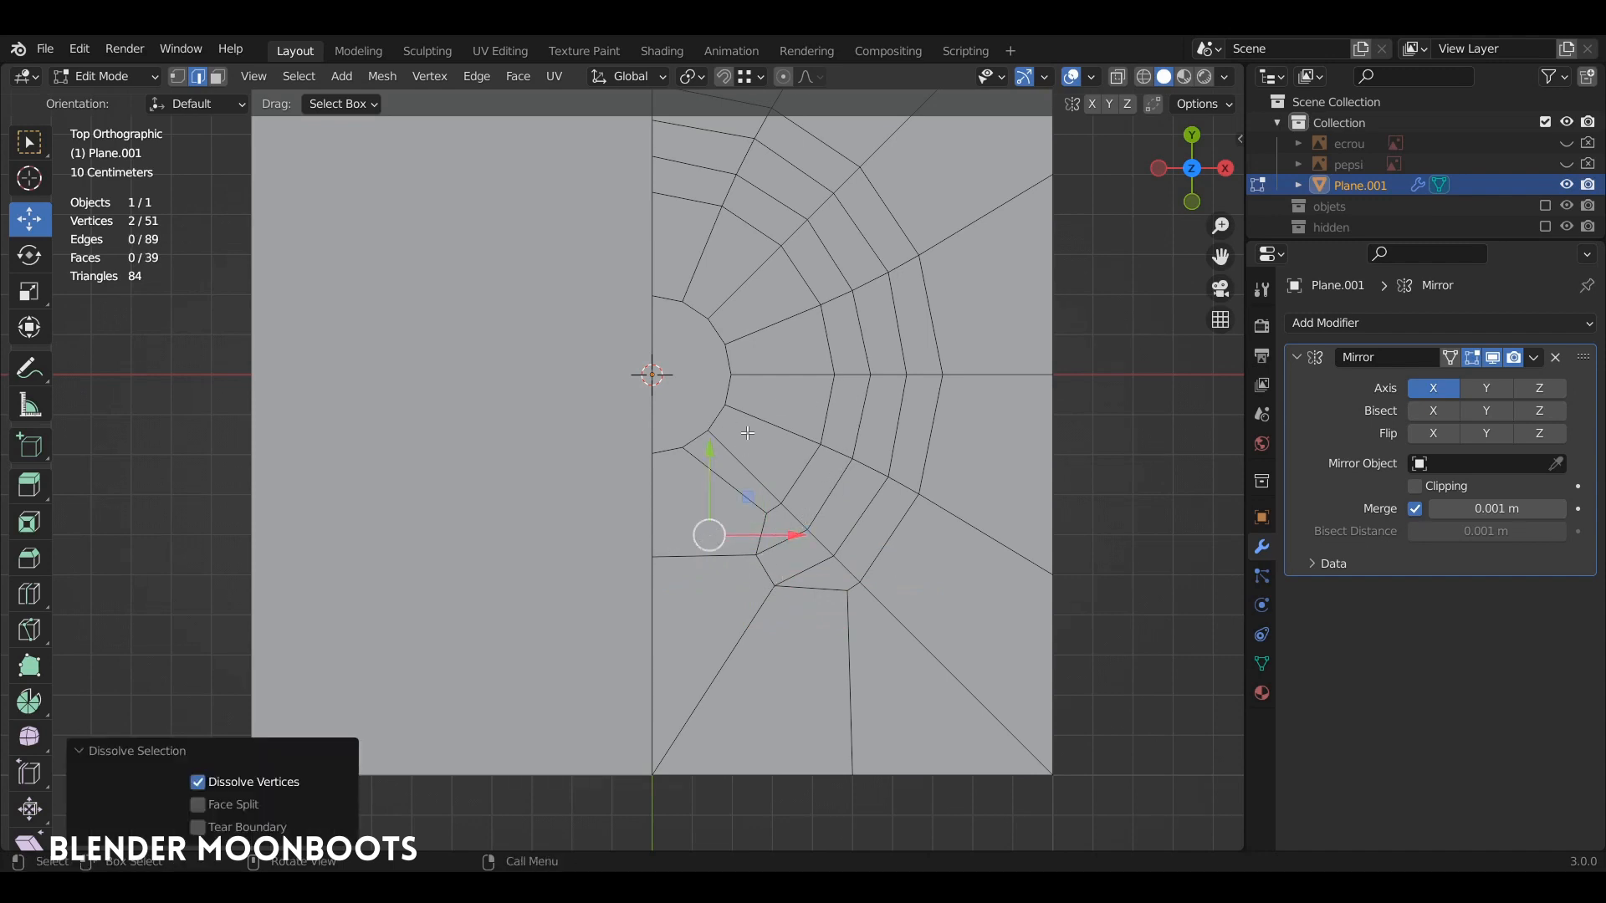
- With vertex snapping enabled, merge the central circle's vertex beside the lower centreline into the circle's bottom vertex
key(1)
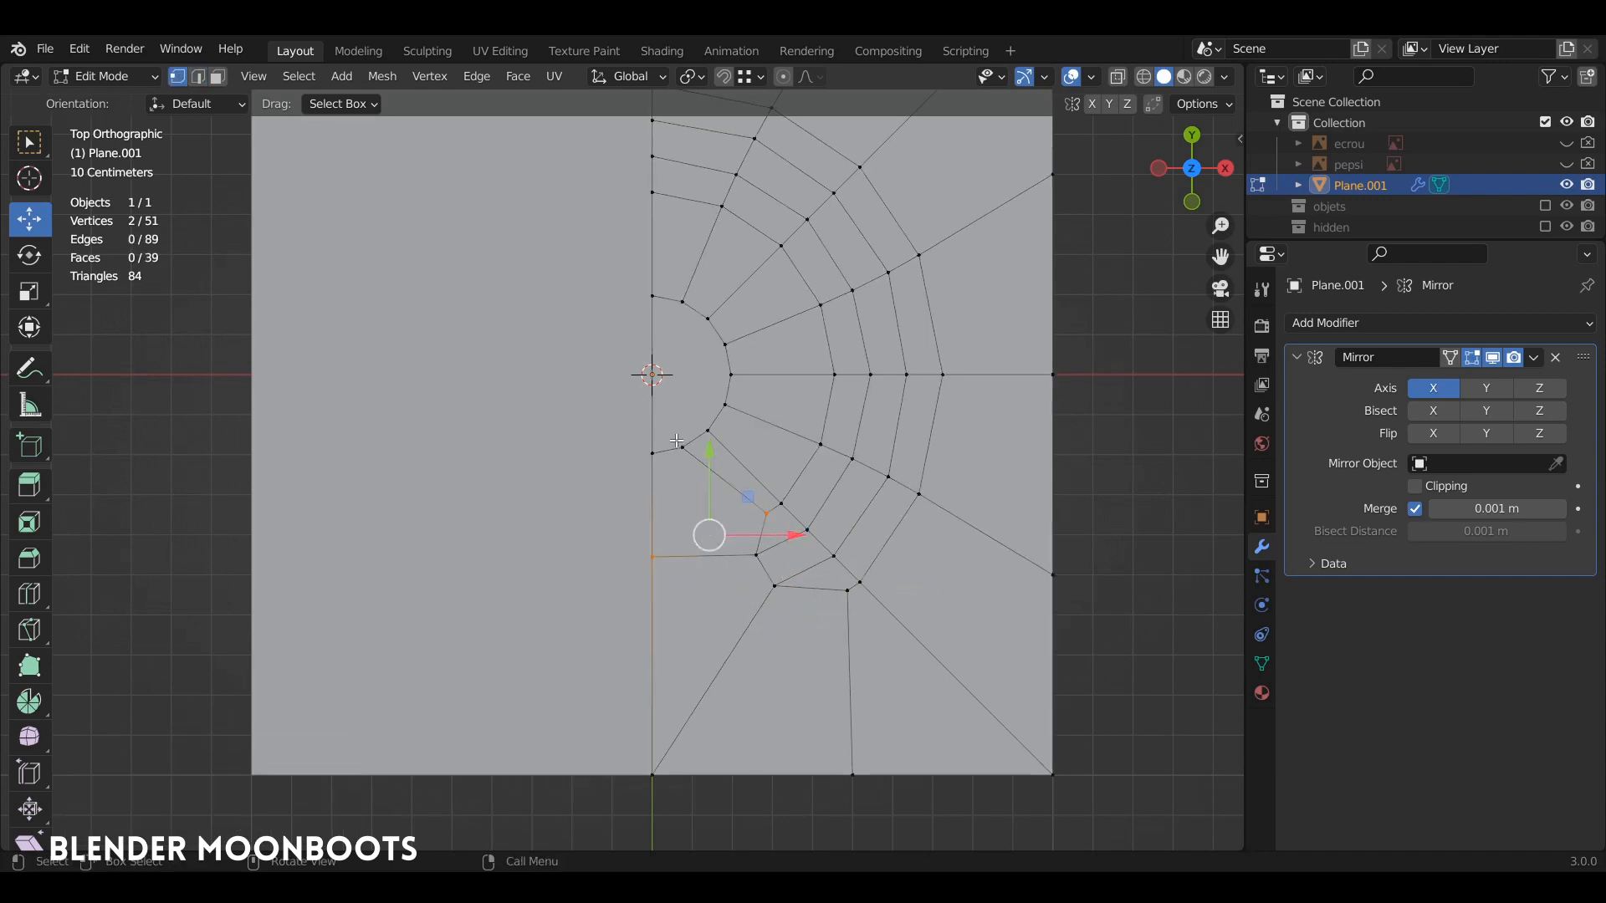
click(682, 448)
shift+middle_drag(661, 456, 650, 470)
ctrl+middle_drag(650, 470, 650, 453)
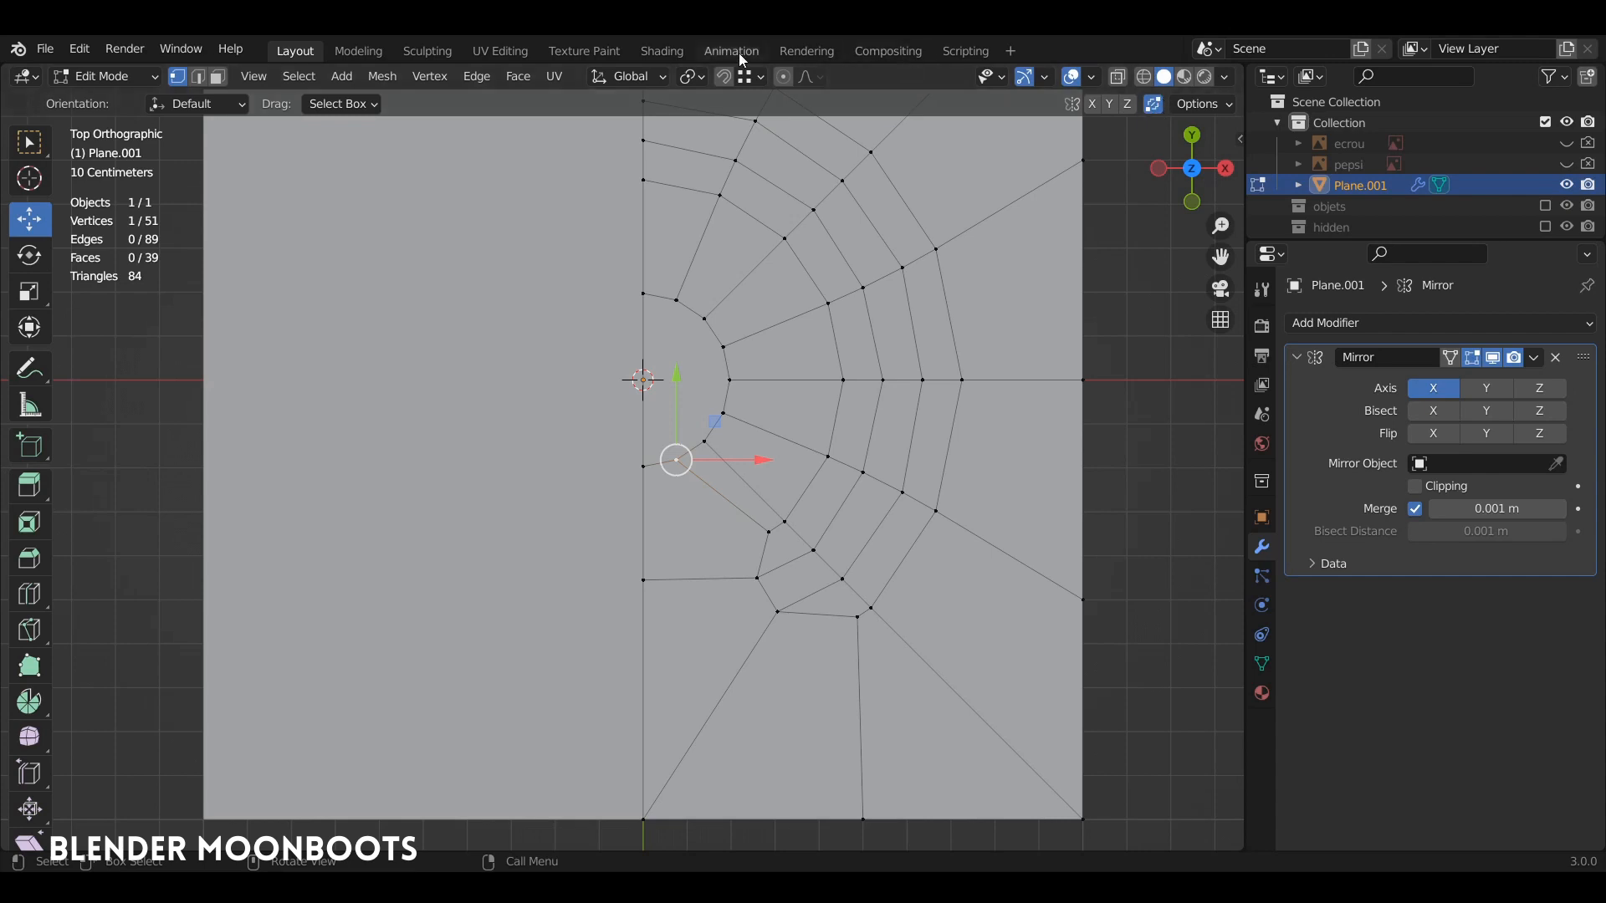
click(743, 77)
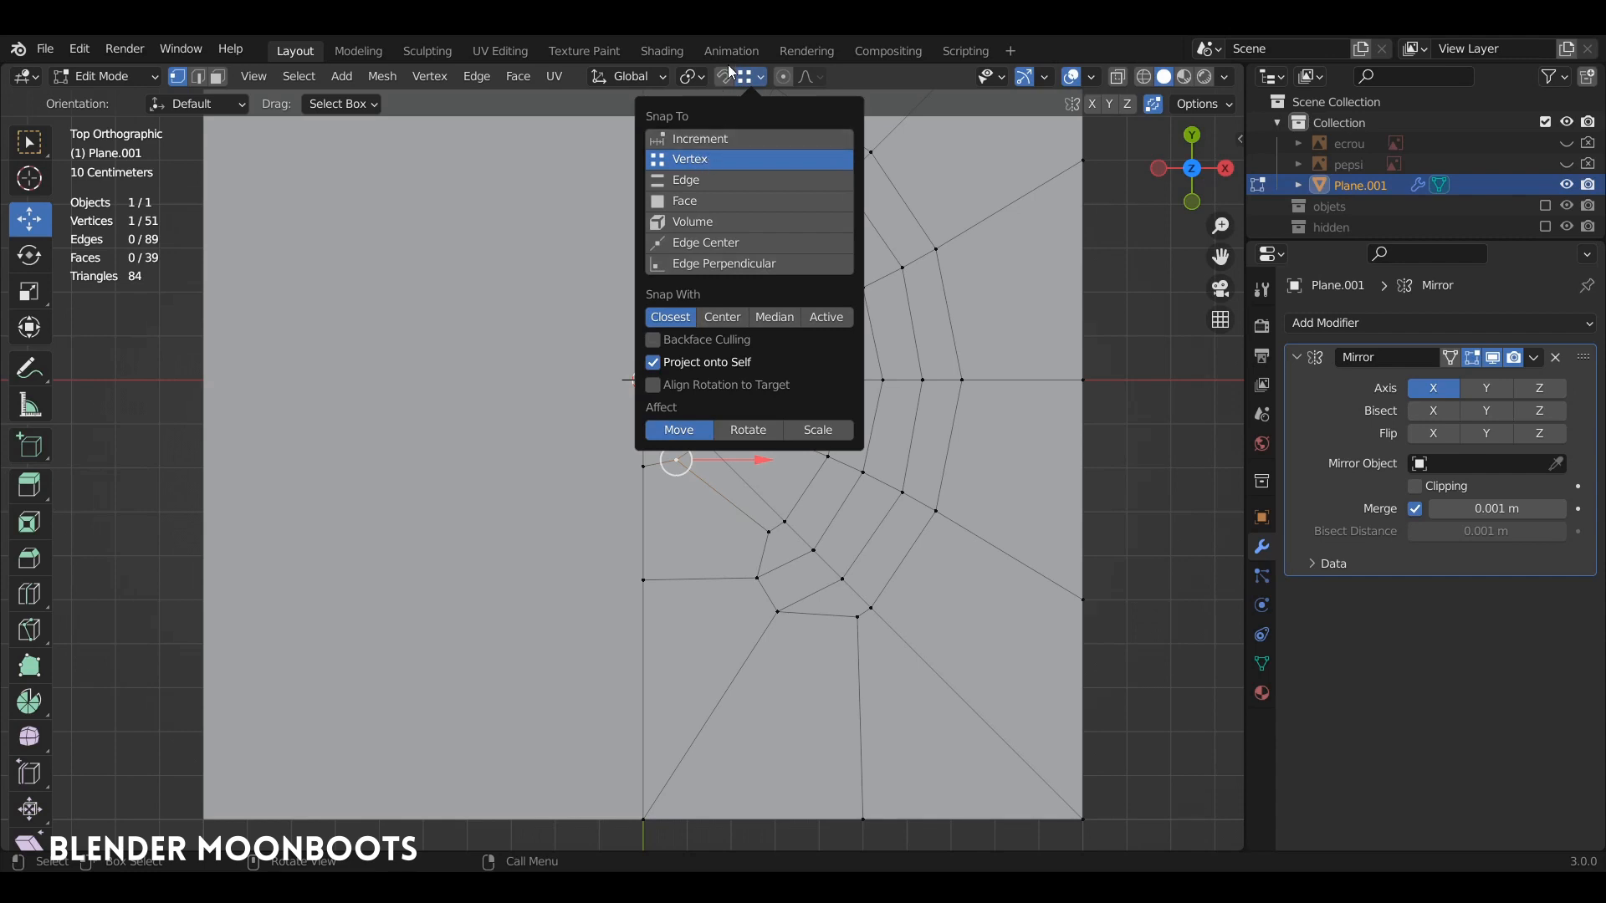
click(721, 78)
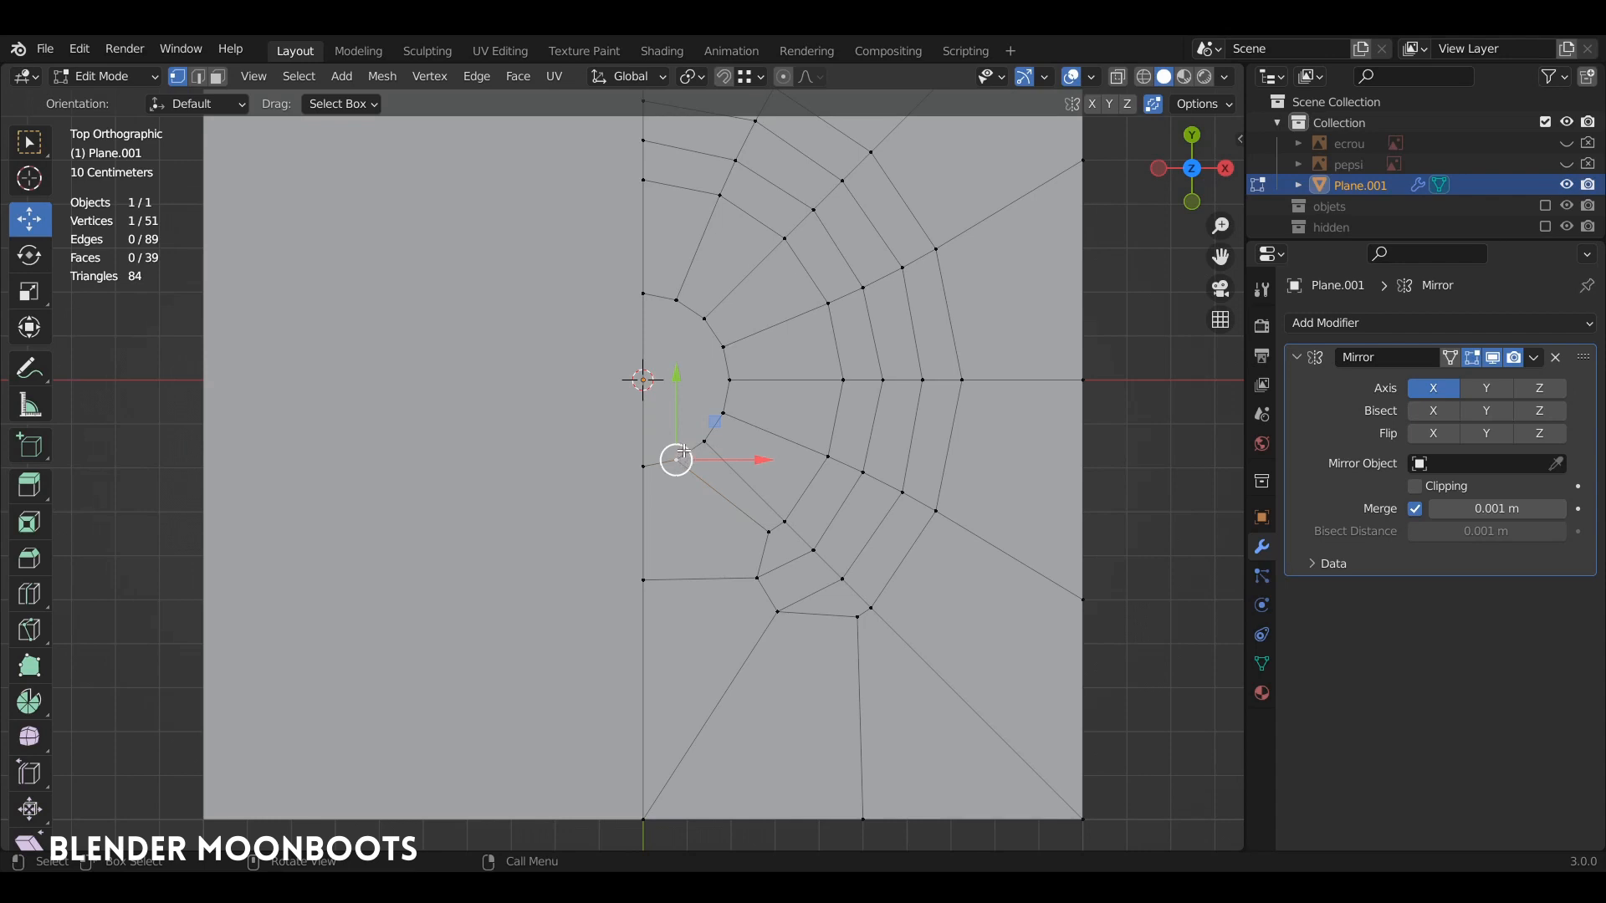
drag(683, 460, 643, 464)
key(alt+a)
- Extrude the half plane's top border edges upward along Y by about 0.046 m
ctrl+alt+drag(756, 419, 842, 449)
alt+shift+drag(842, 448, 827, 516)
click(795, 538)
click(649, 148)
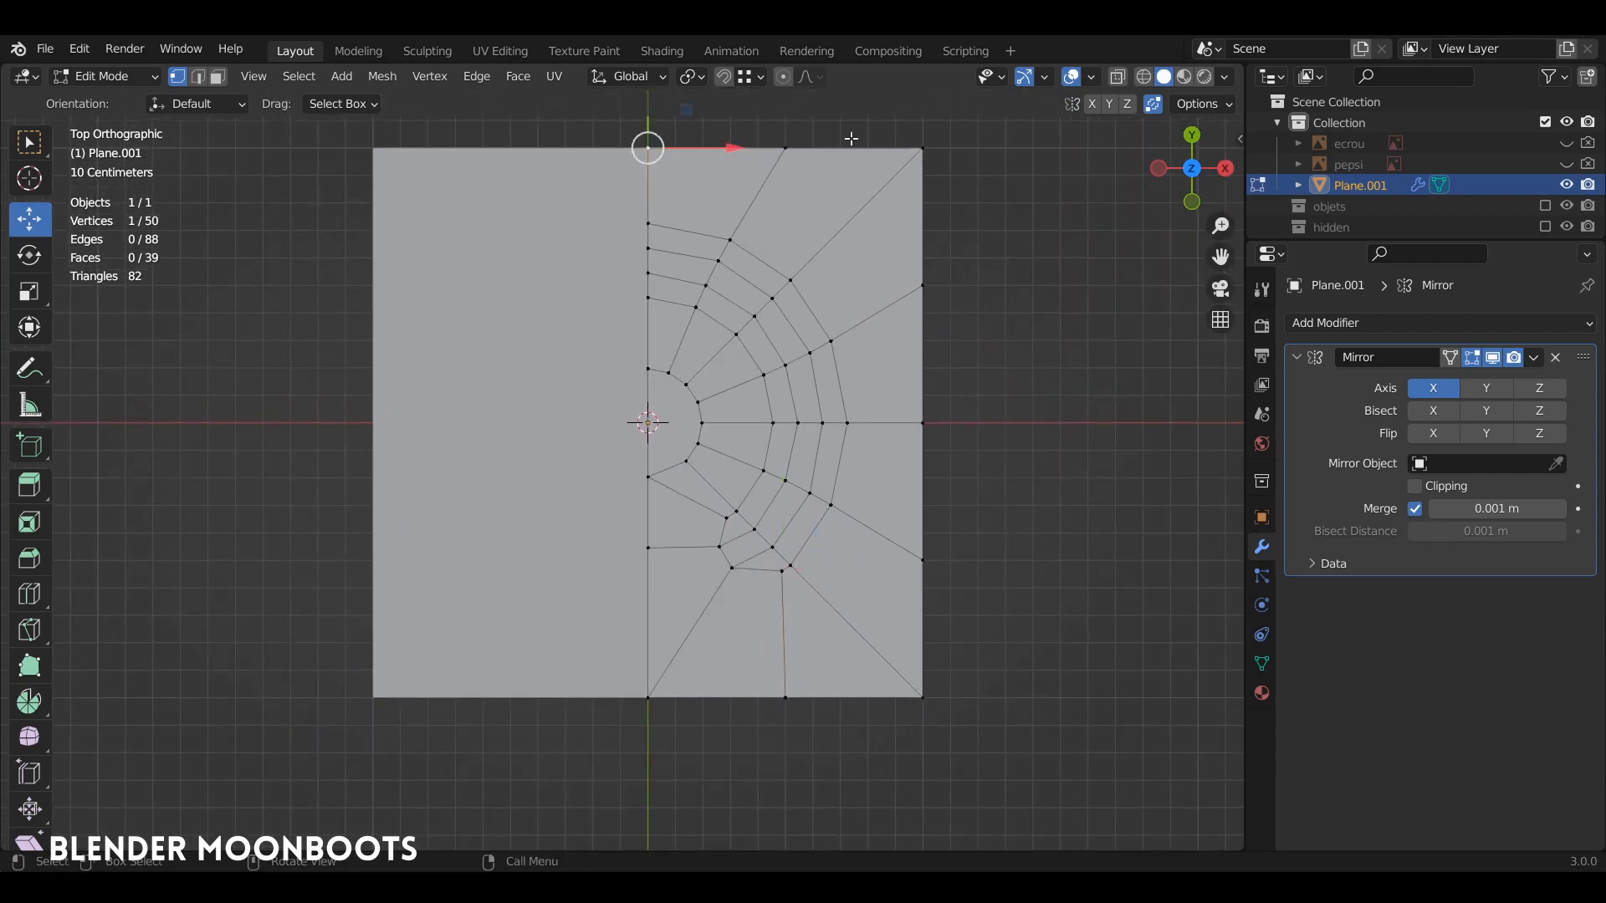
ctrl+click(923, 148)
alt+shift+drag(923, 191, 953, 313)
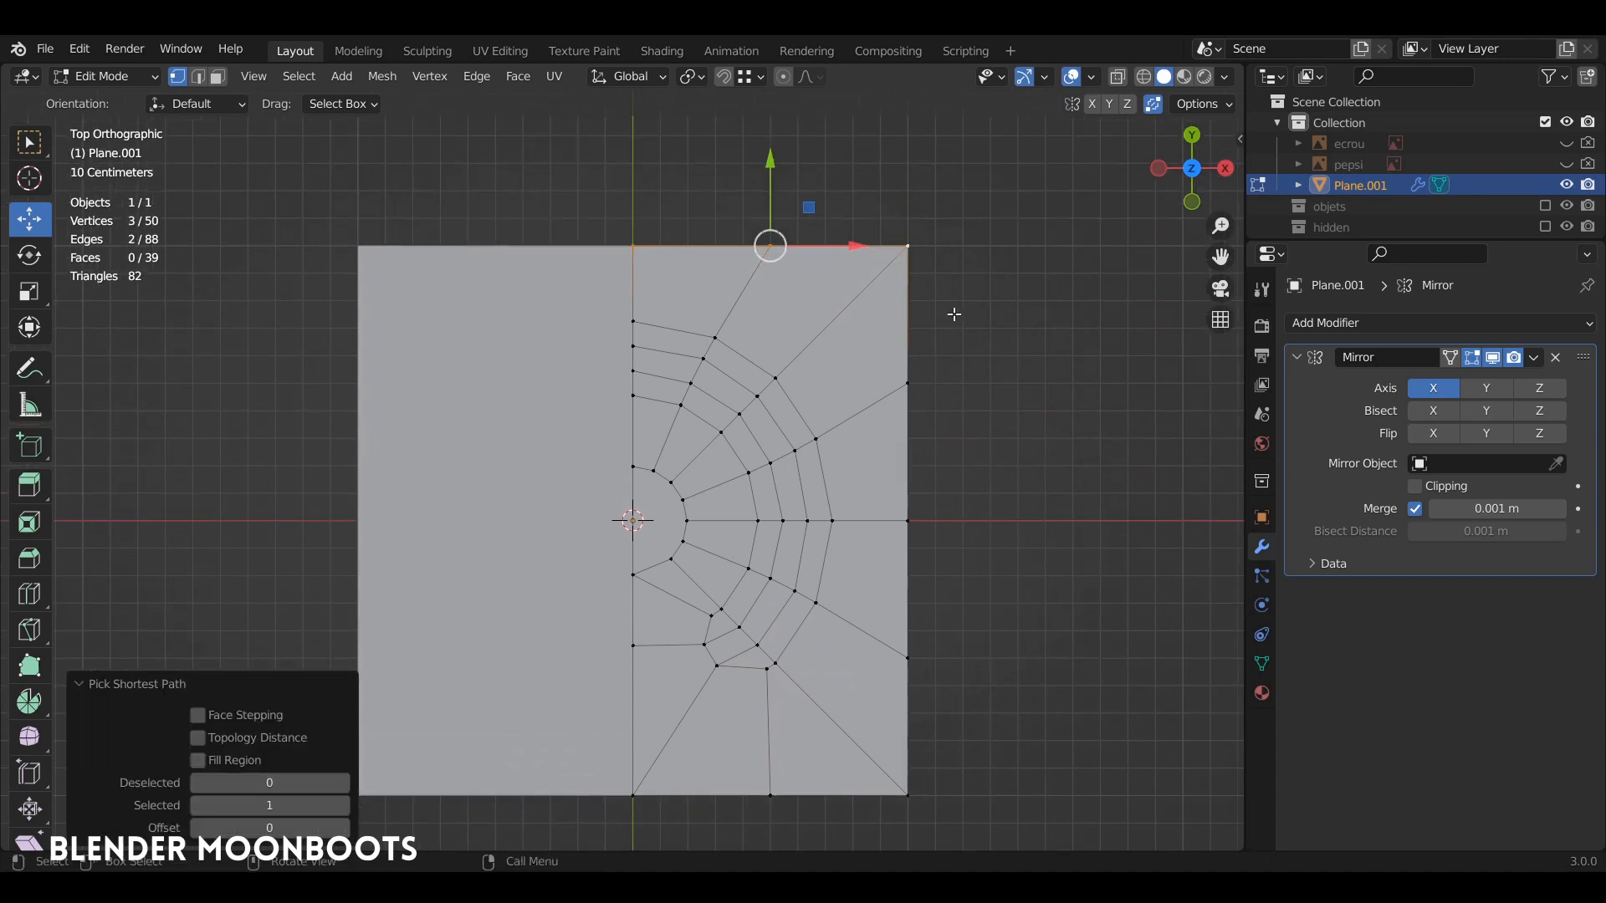
key(e)
click(938, 257)
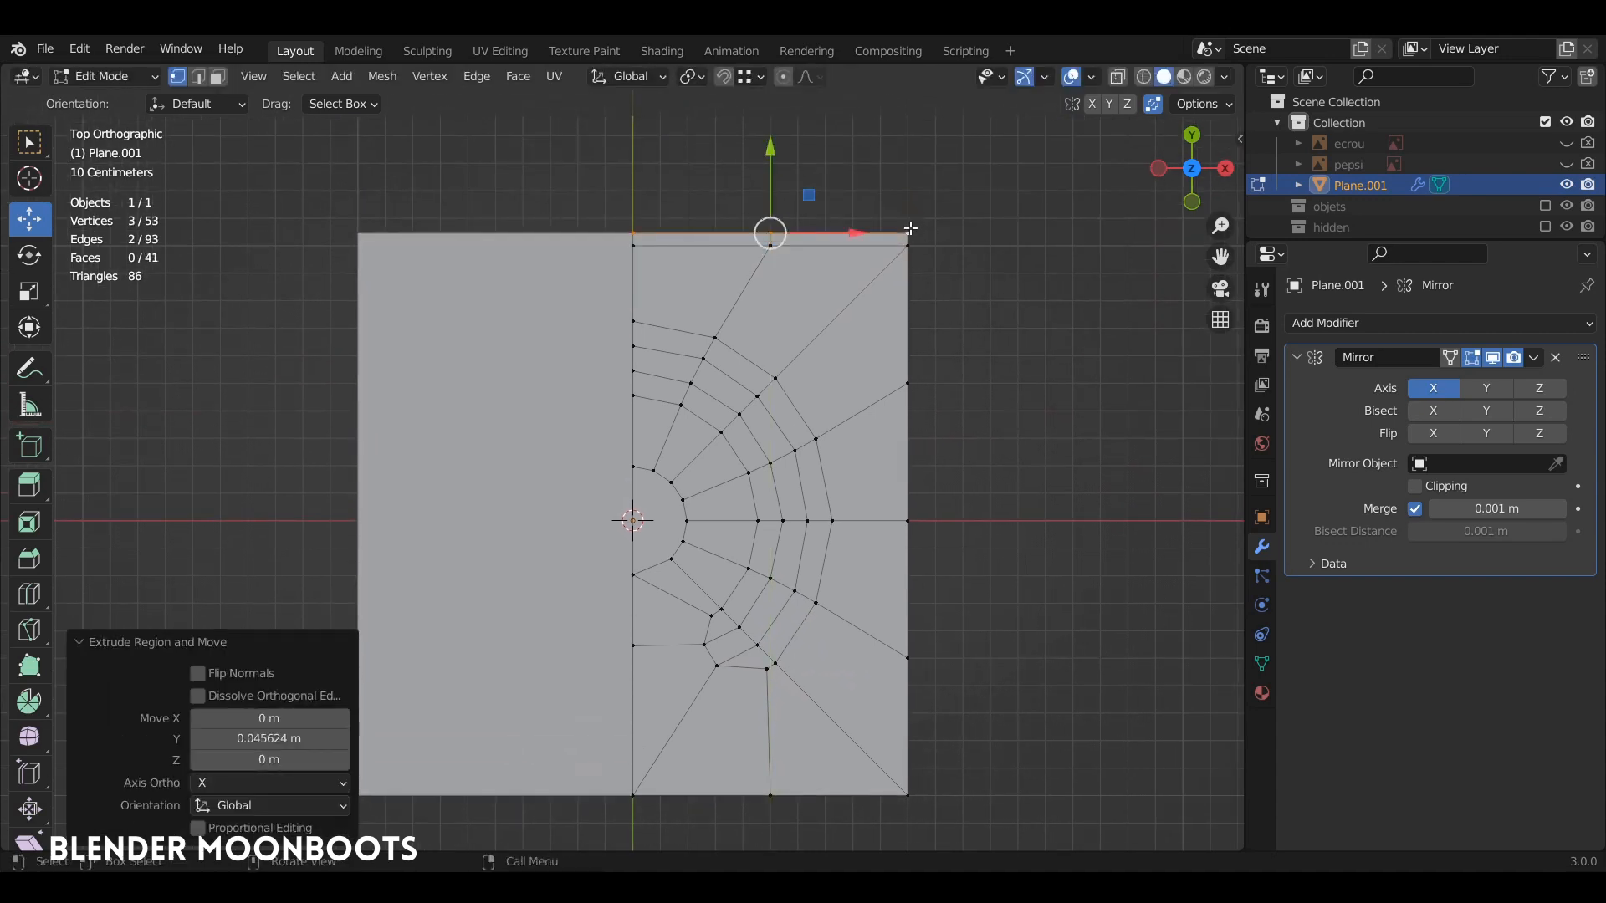
- Extrude the whole right border of the half plane outward along X by about 0.055 m
click(909, 232)
ctrl+click(906, 794)
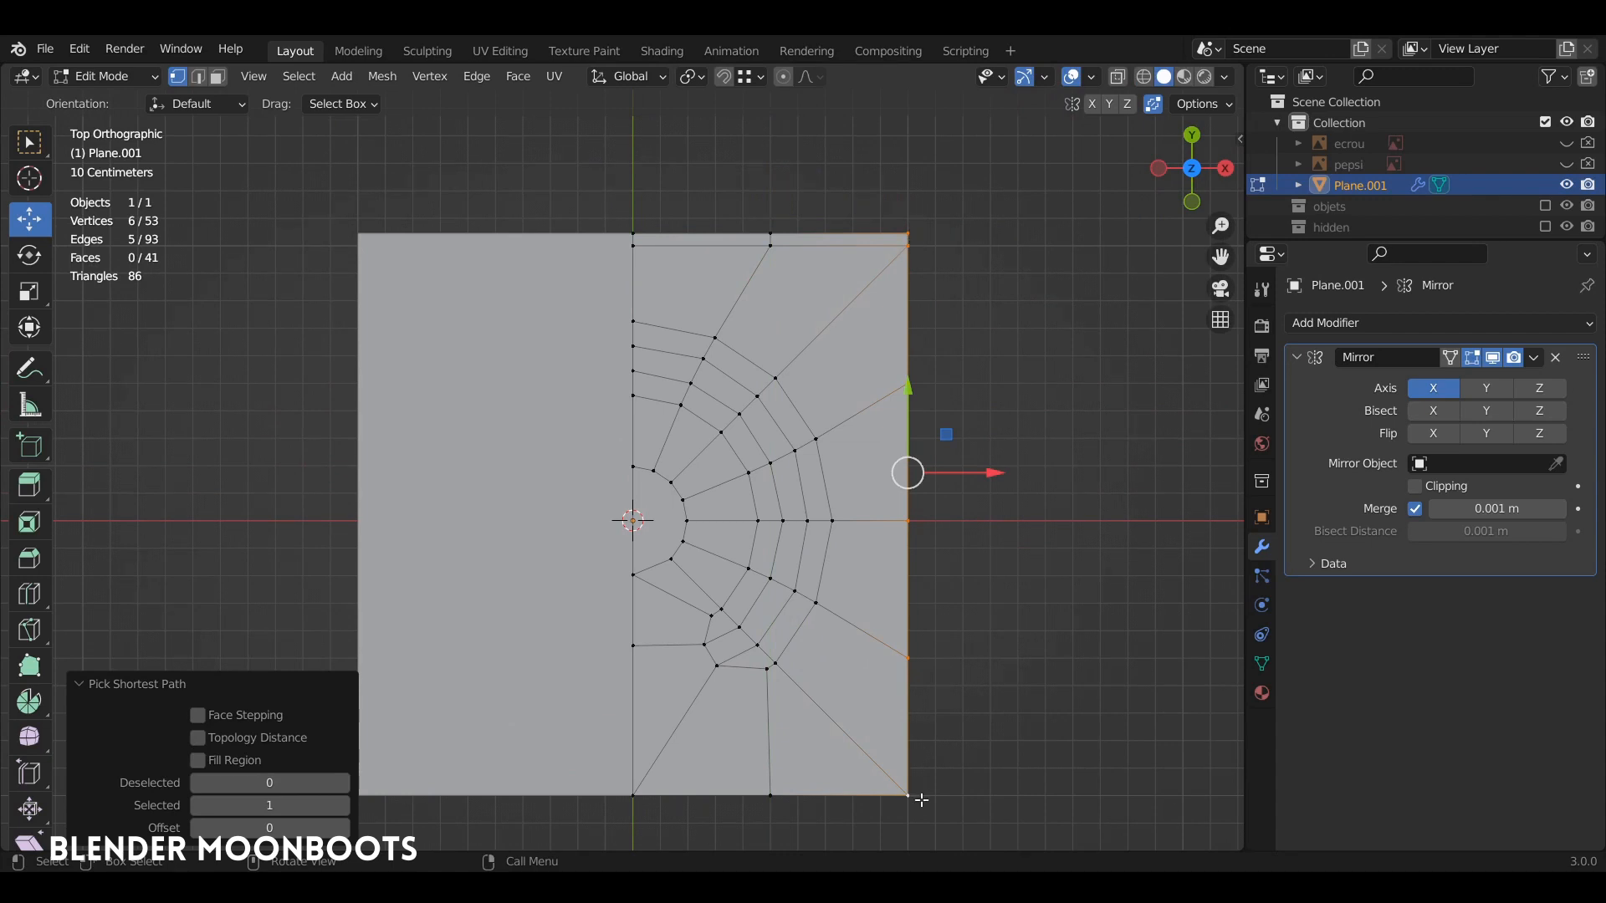
key(e)
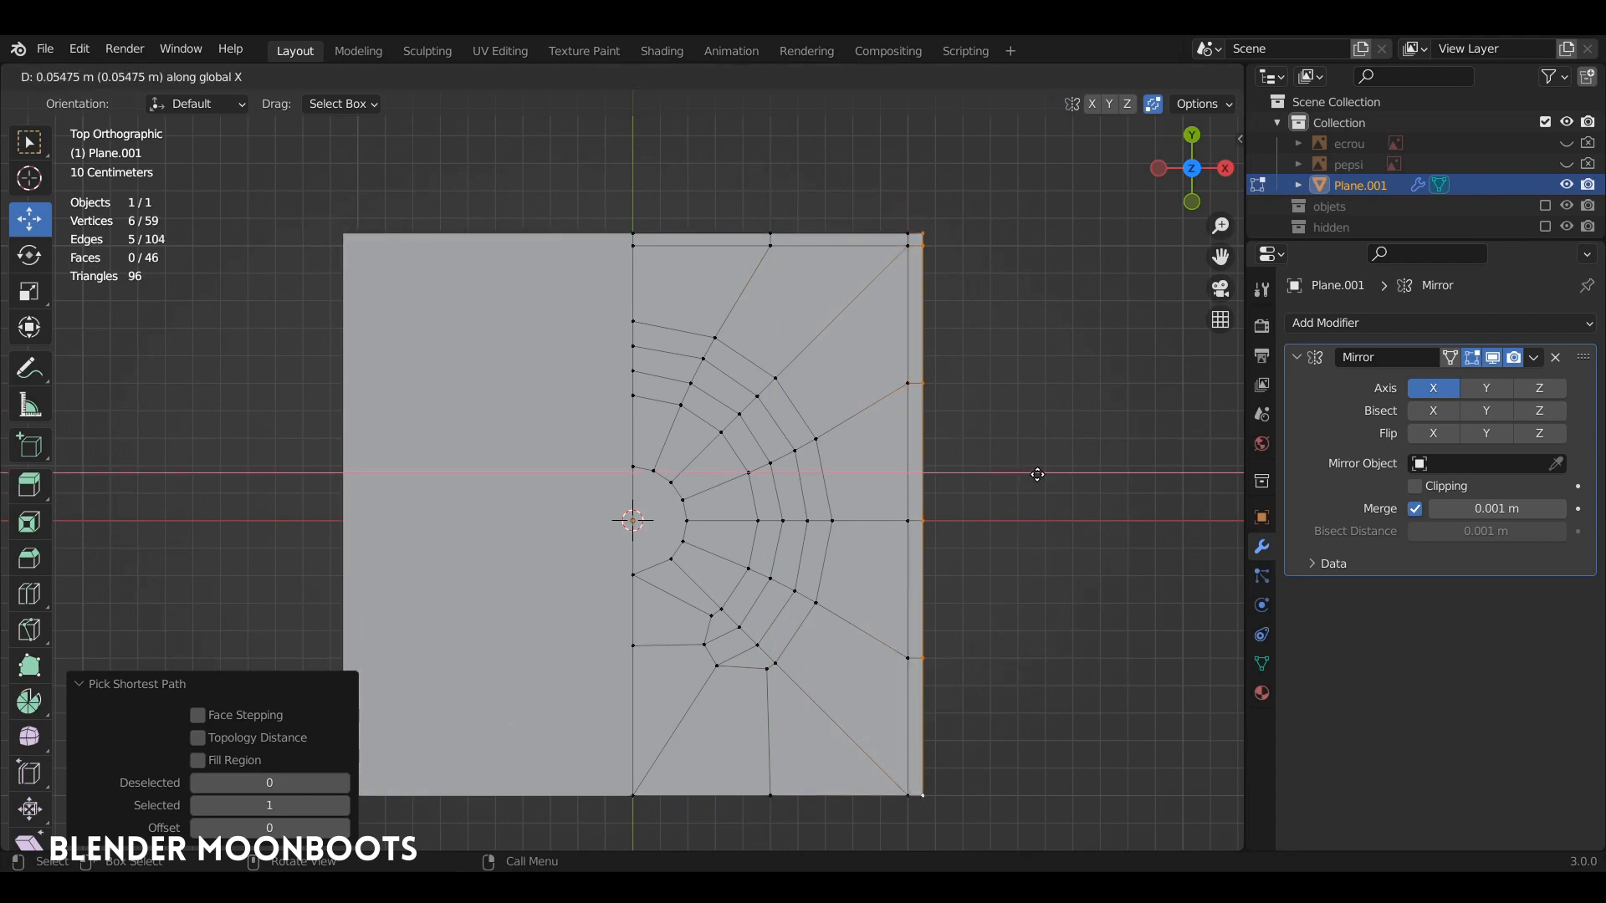
click(1038, 476)
- Extrude the bottom border edges from the right corner to the centreline downward along Y by about 0.058 m
shift+middle_drag(946, 786, 957, 671)
click(935, 676)
ctrl+click(644, 675)
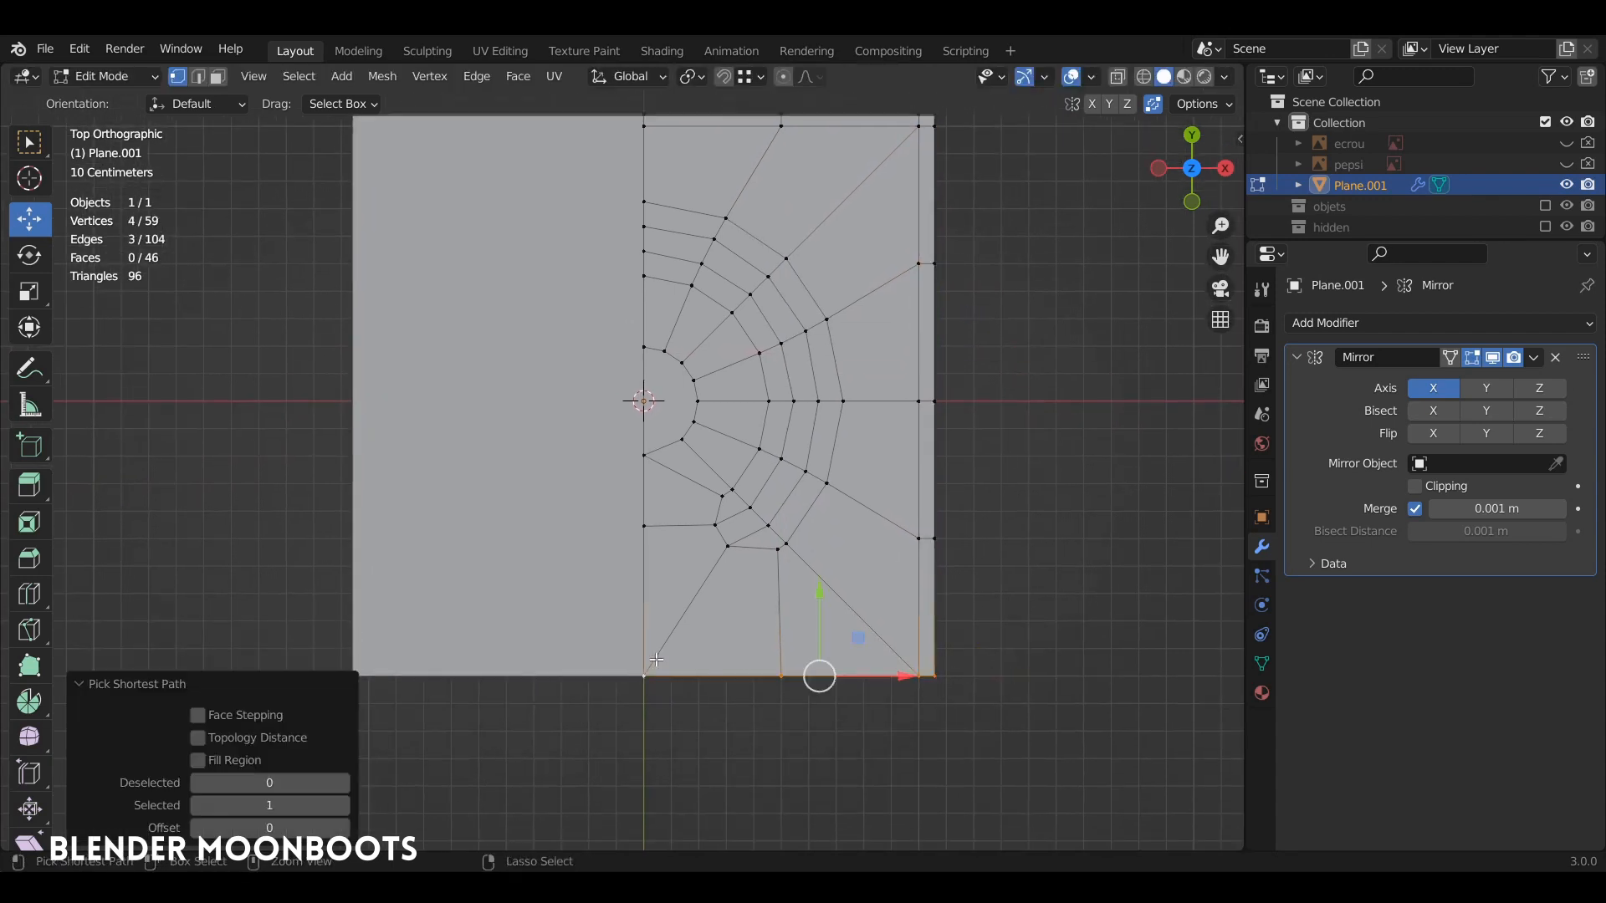
key(e)
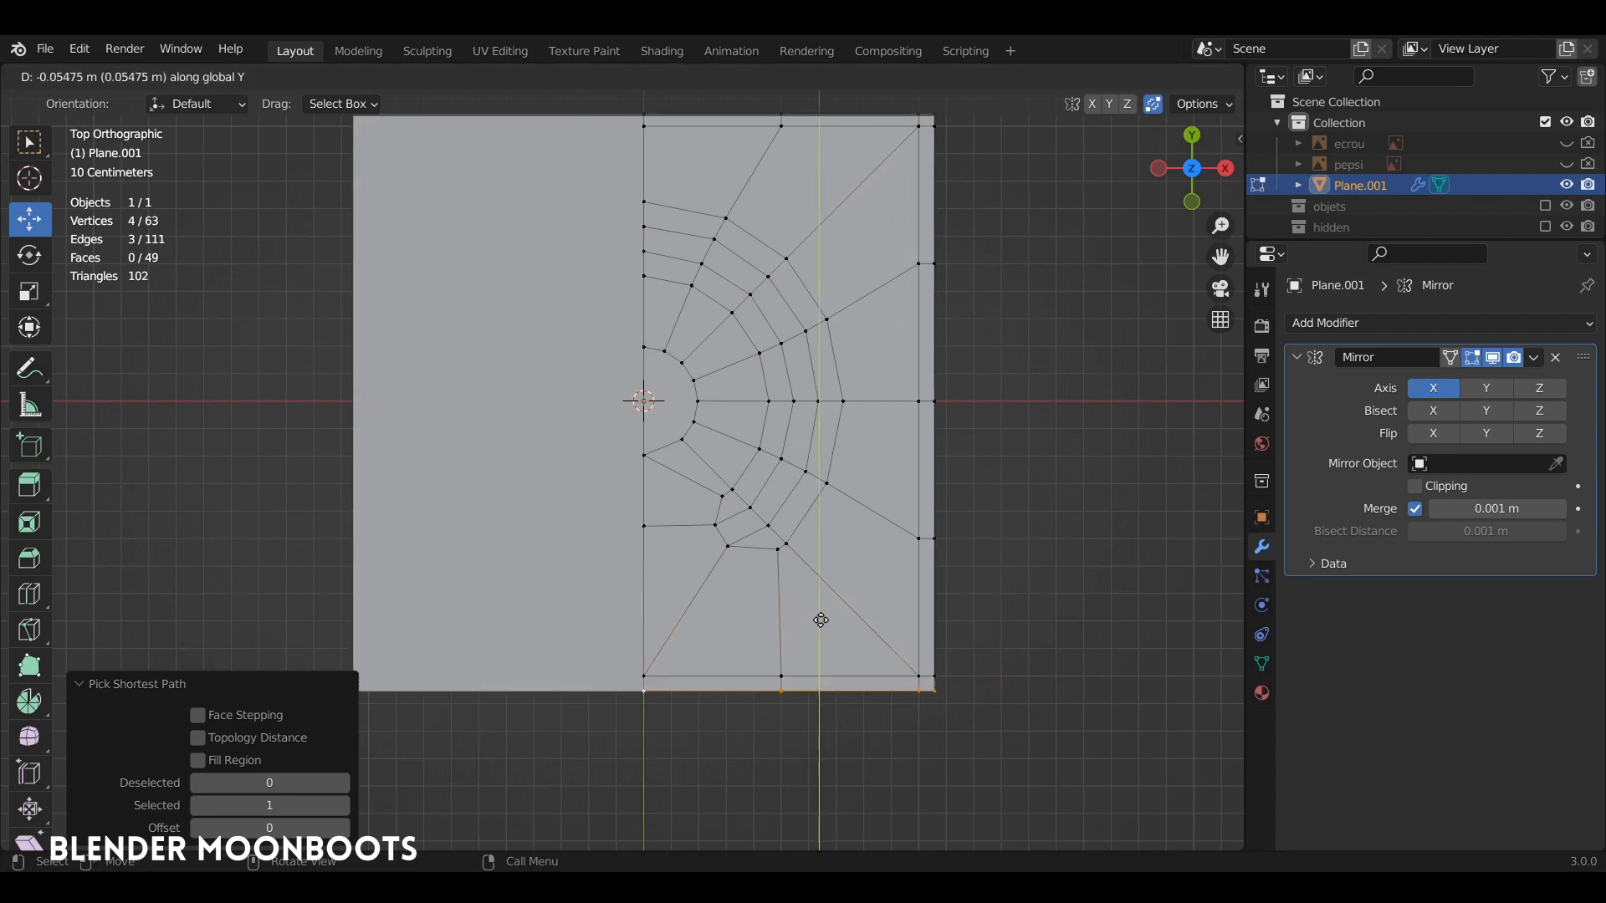
click(820, 623)
scroll(823, 579, up, 2)
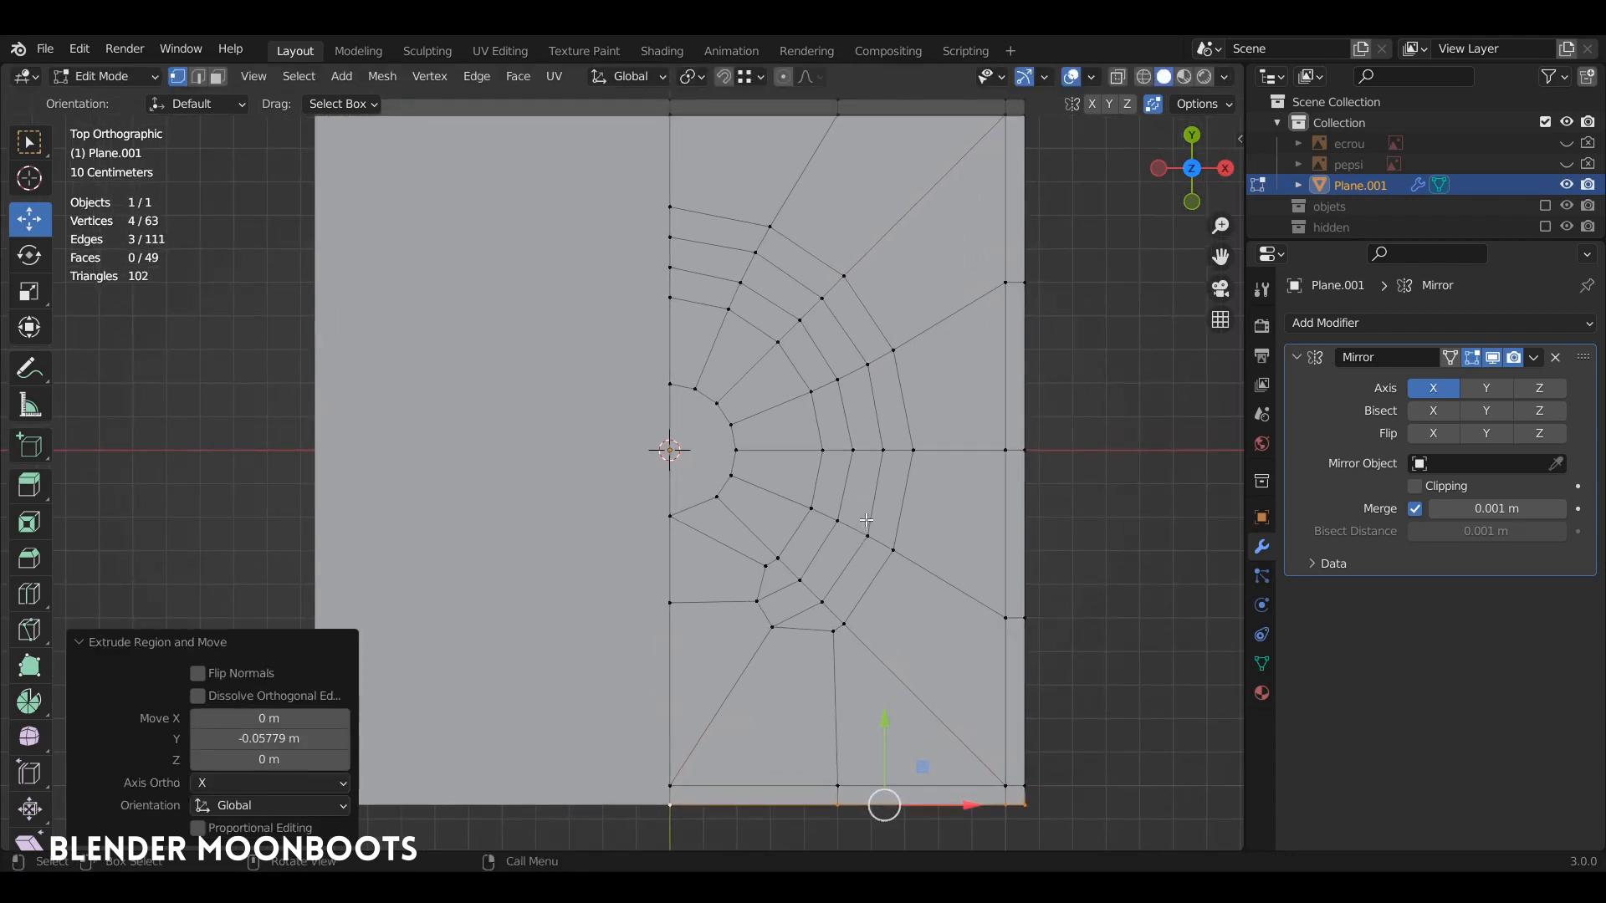
- Select all faces of the ring's three bands on the half plane and extrude them downward by about 0.087 m
key(3)
click(768, 579)
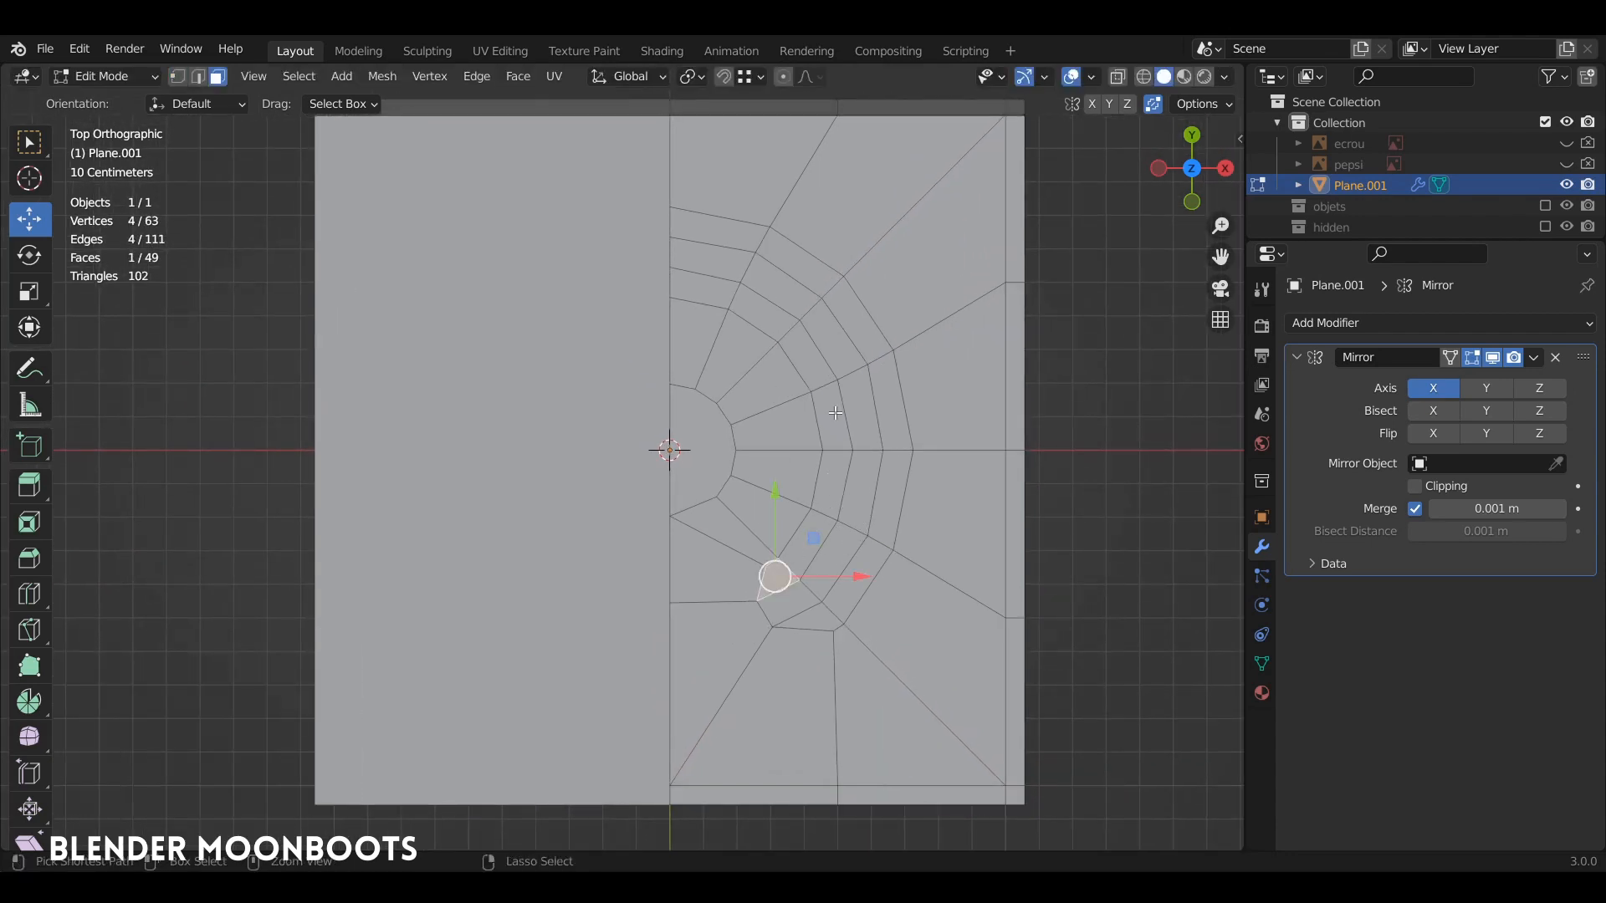
ctrl+click(831, 397)
ctrl+click(695, 299)
ctrl+click(695, 232)
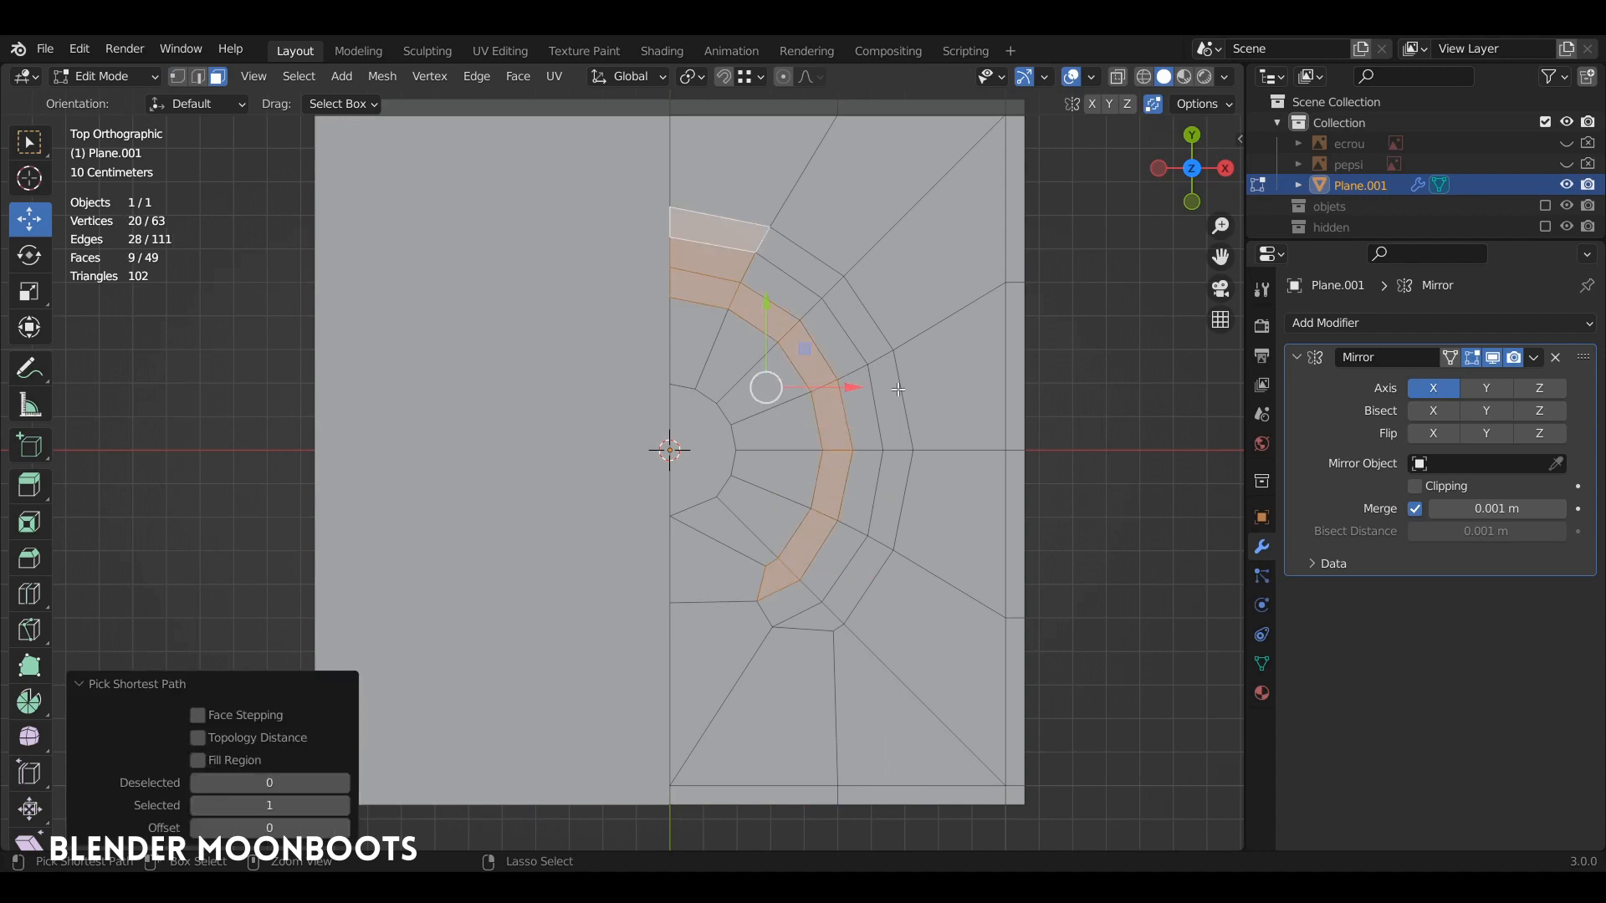
ctrl+click(874, 567)
ctrl+click(791, 601)
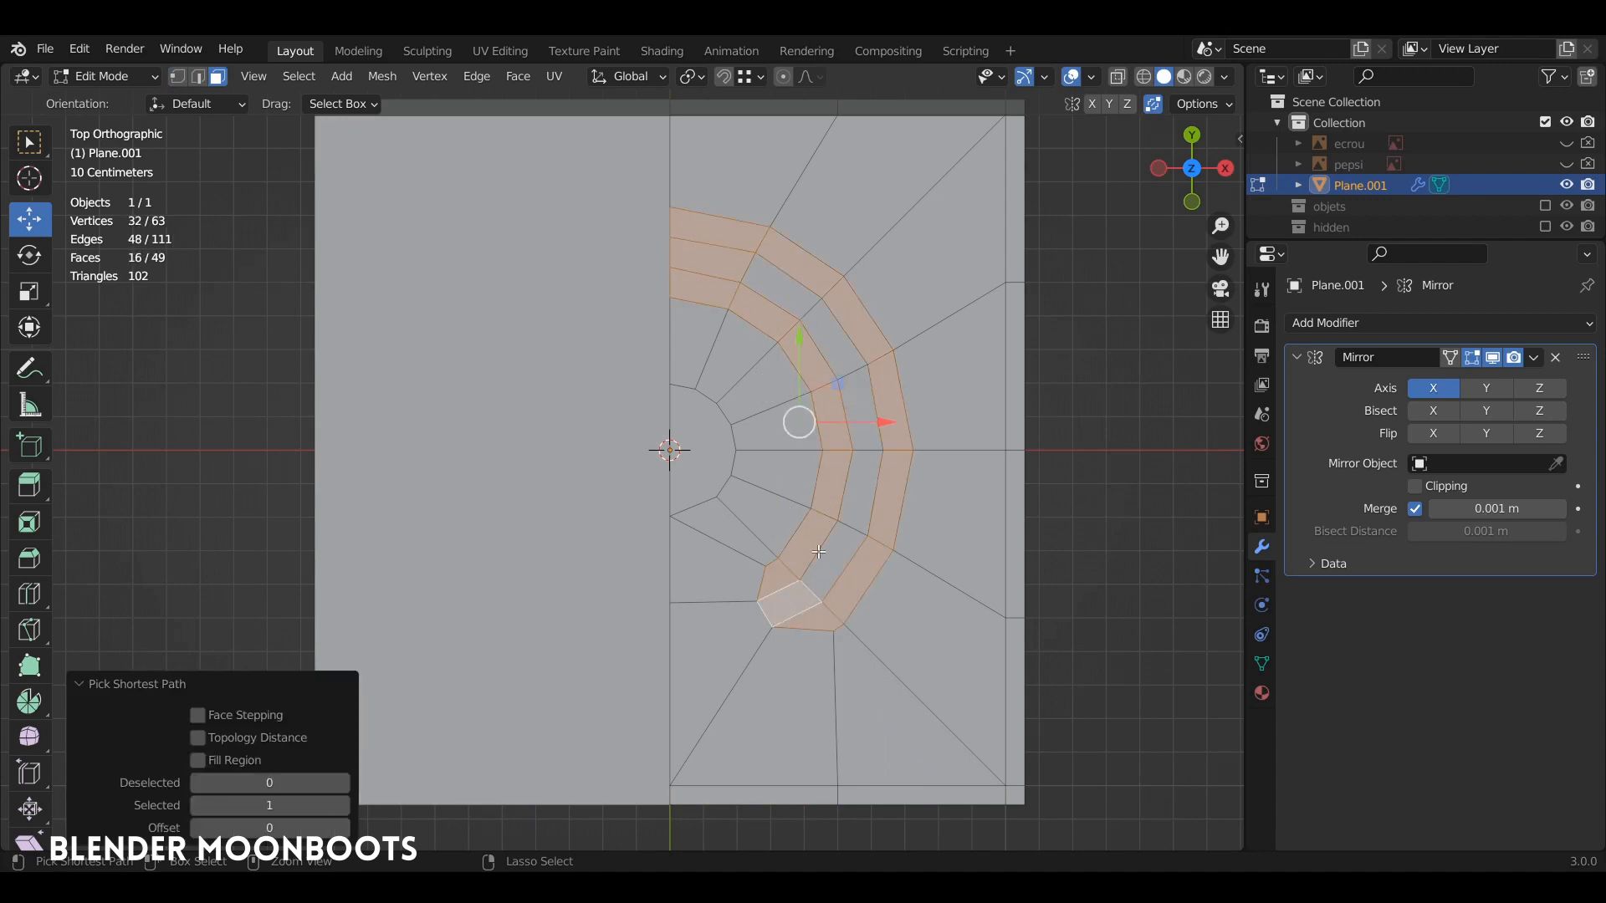
ctrl+click(799, 289)
middle_drag(853, 343, 877, 365)
key(e)
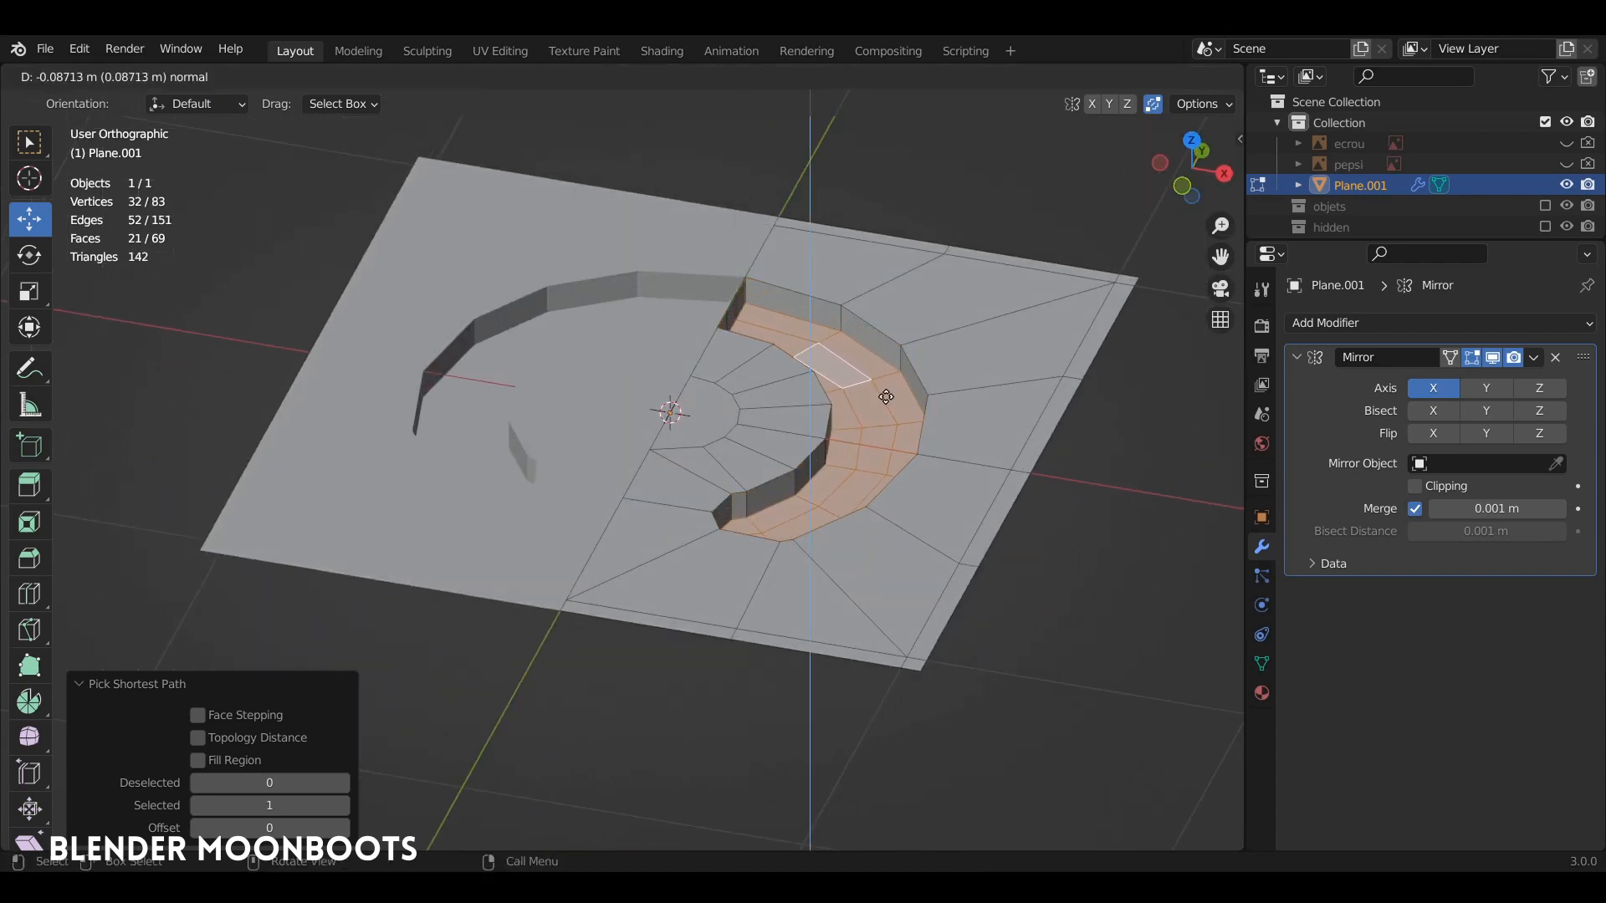
click(884, 397)
- Delete the three vertical faces that close the sunken groove along the mirror centreline
middle_drag(885, 397, 995, 317)
click(897, 304)
shift+click(904, 299)
shift+click(930, 288)
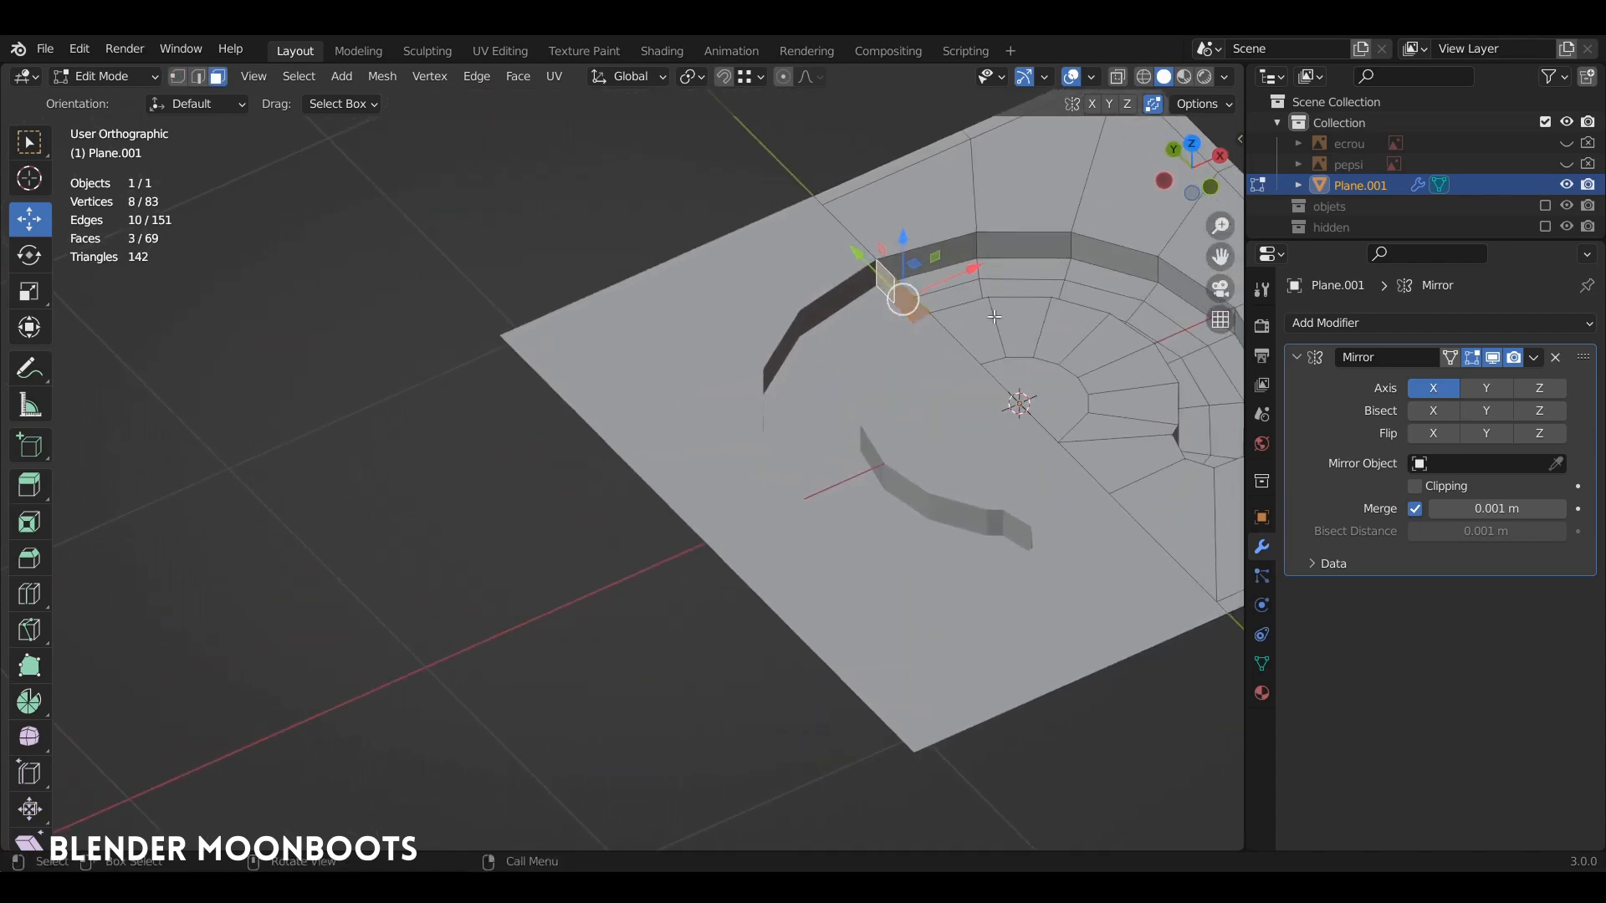
key(x)
click(870, 419)
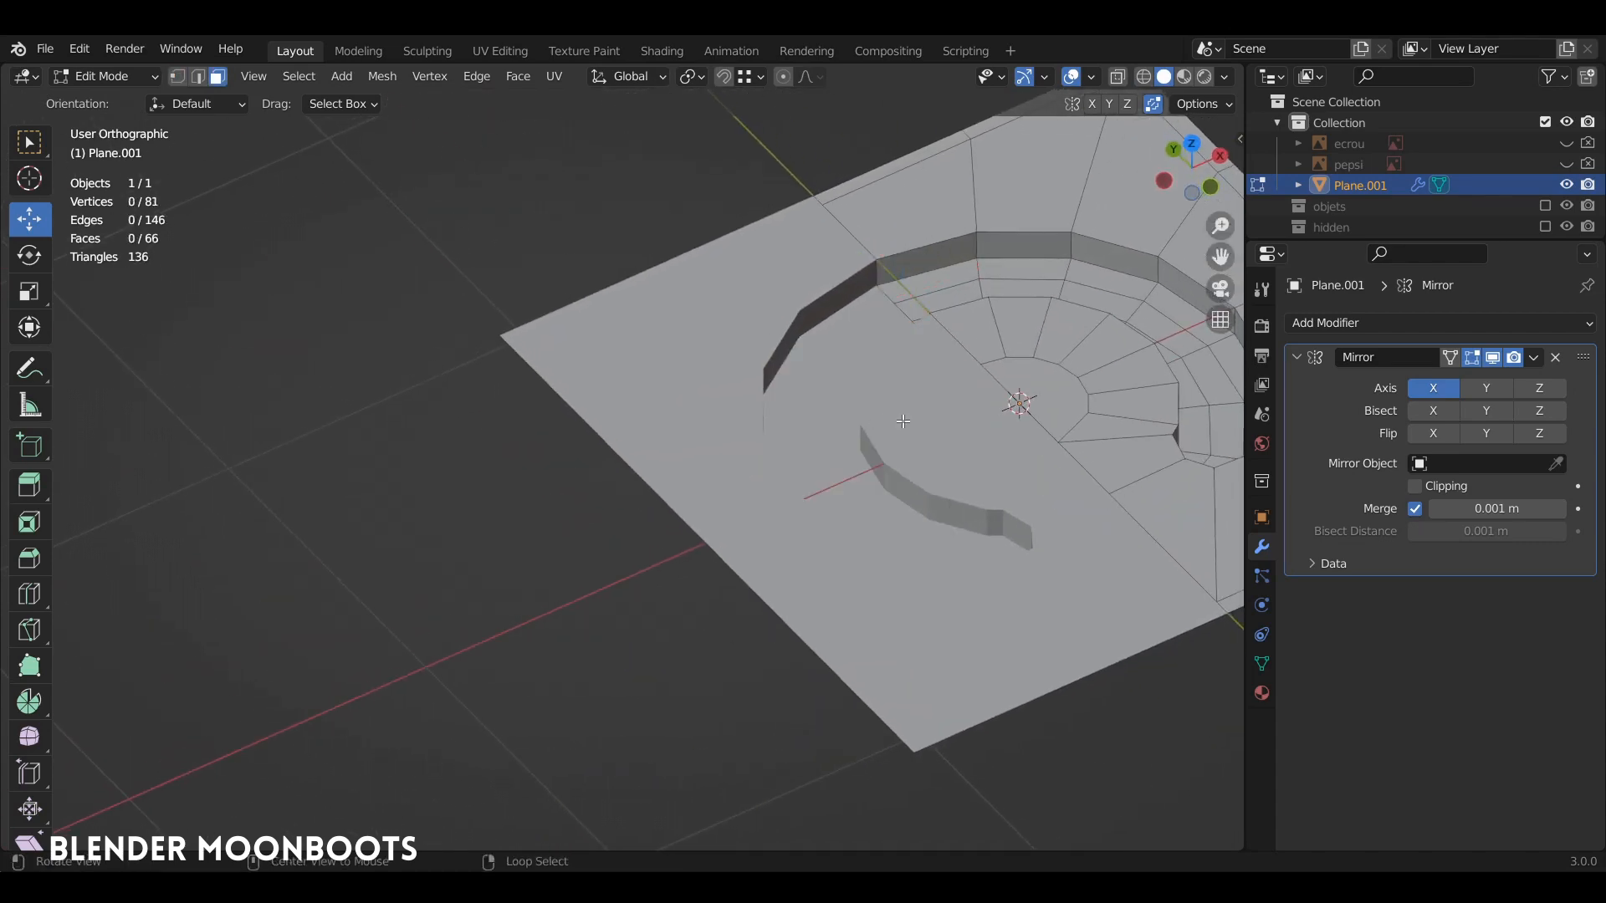
middle_drag(871, 420, 895, 353)
key(1)
alt+click(742, 519)
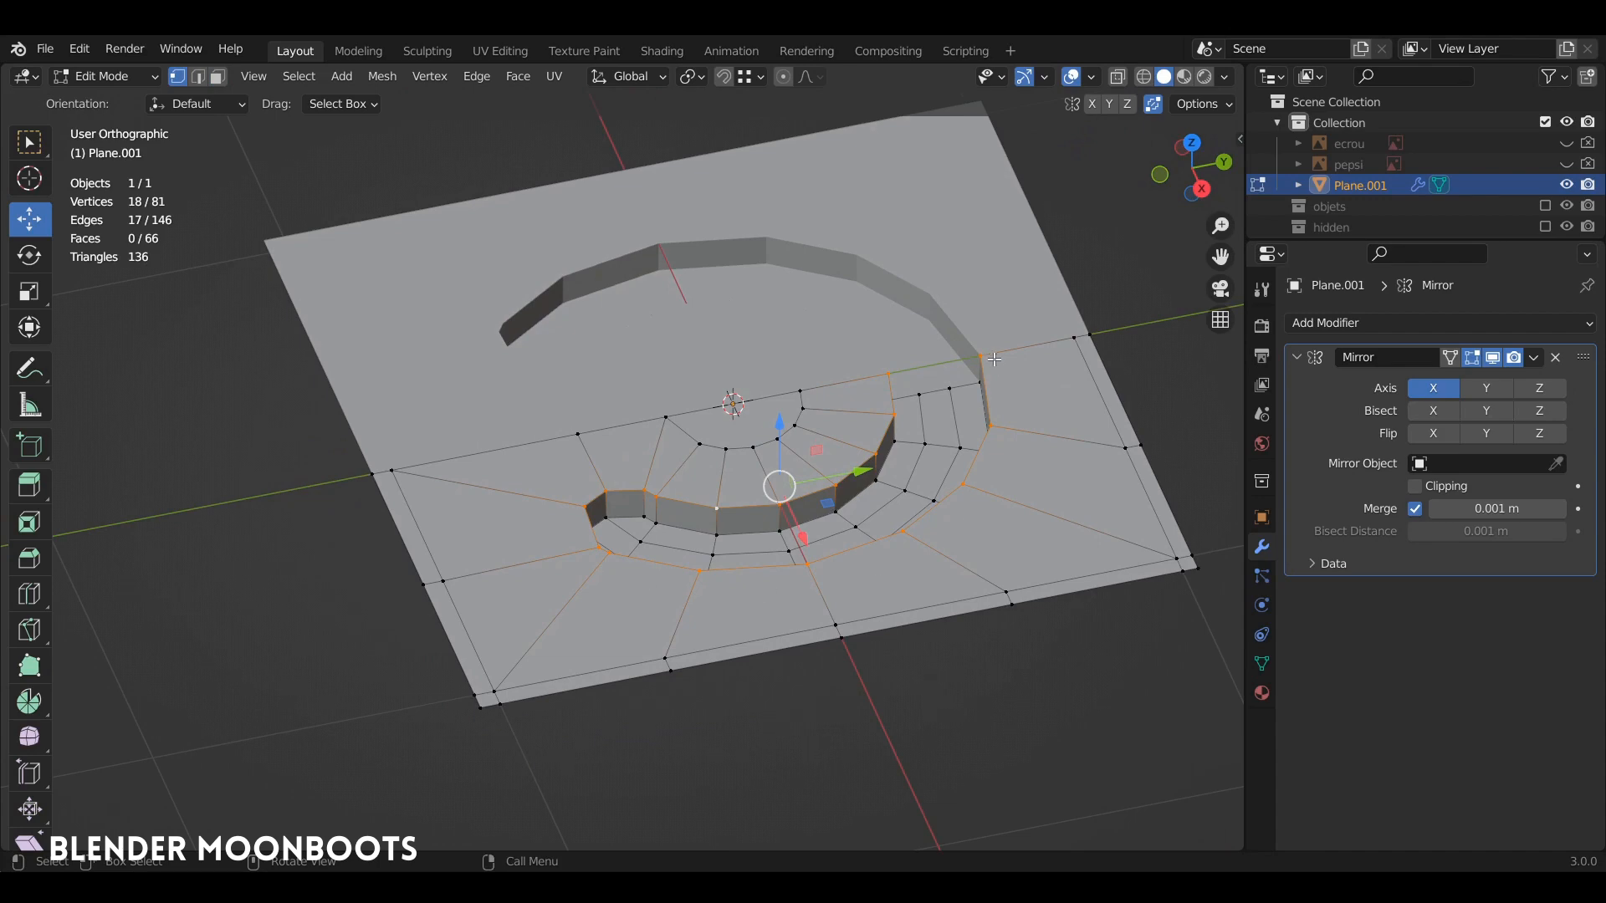
middle_drag(993, 359, 834, 523)
alt+shift+click(856, 516)
- Select the groove's upper rim and floor perimeter edges and bevel them with three segments, about 0.0385 m wide
key(2)
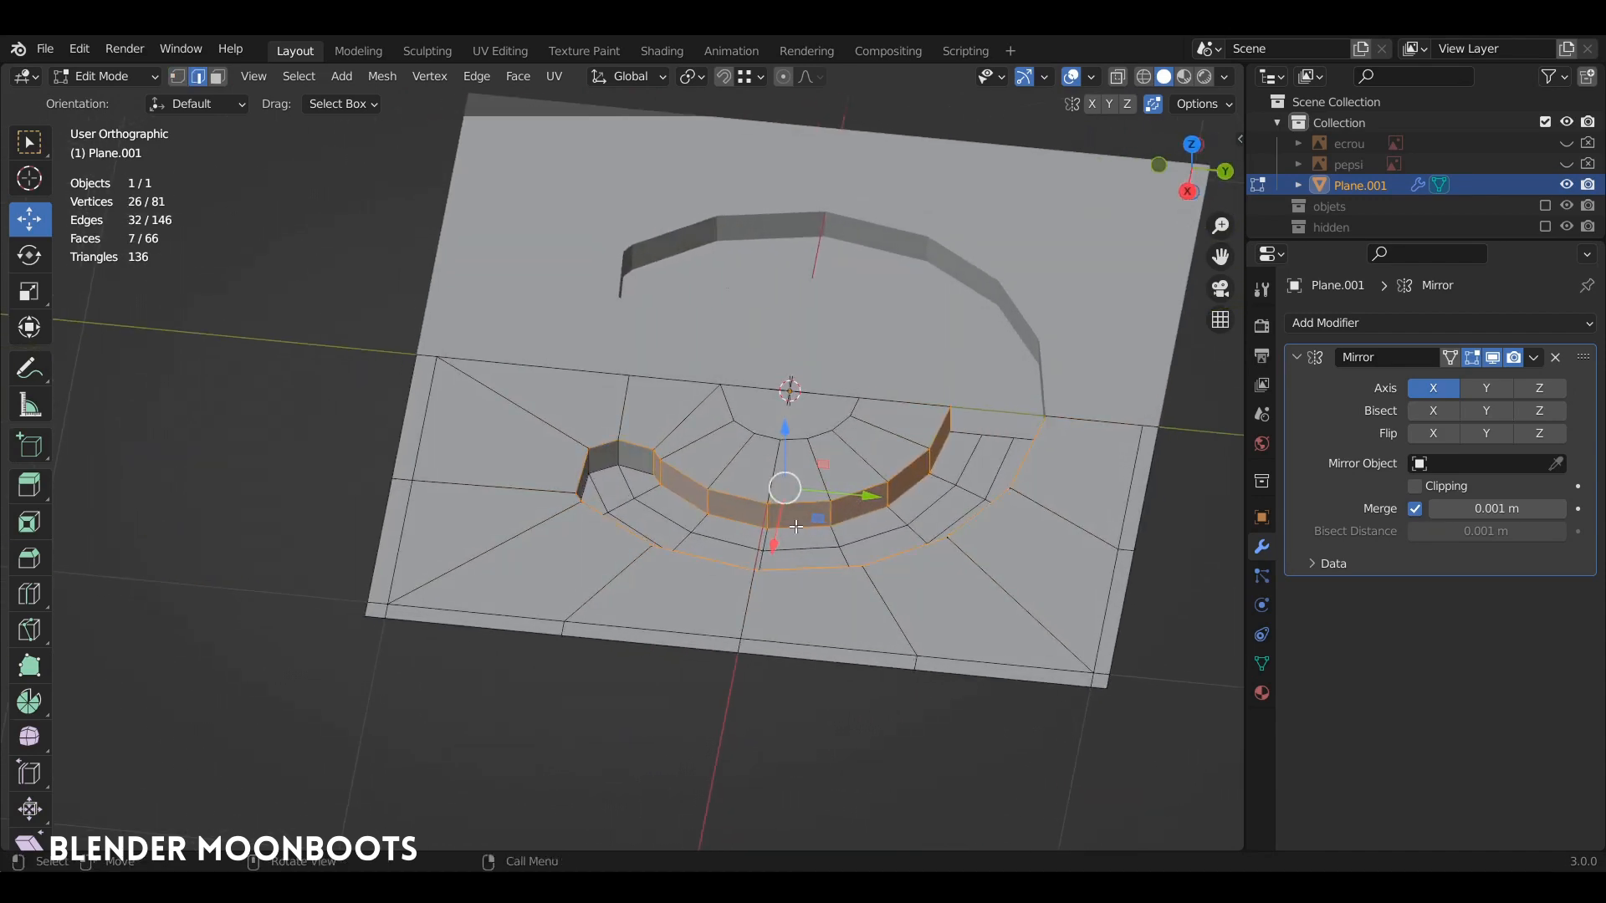
alt+click(783, 499)
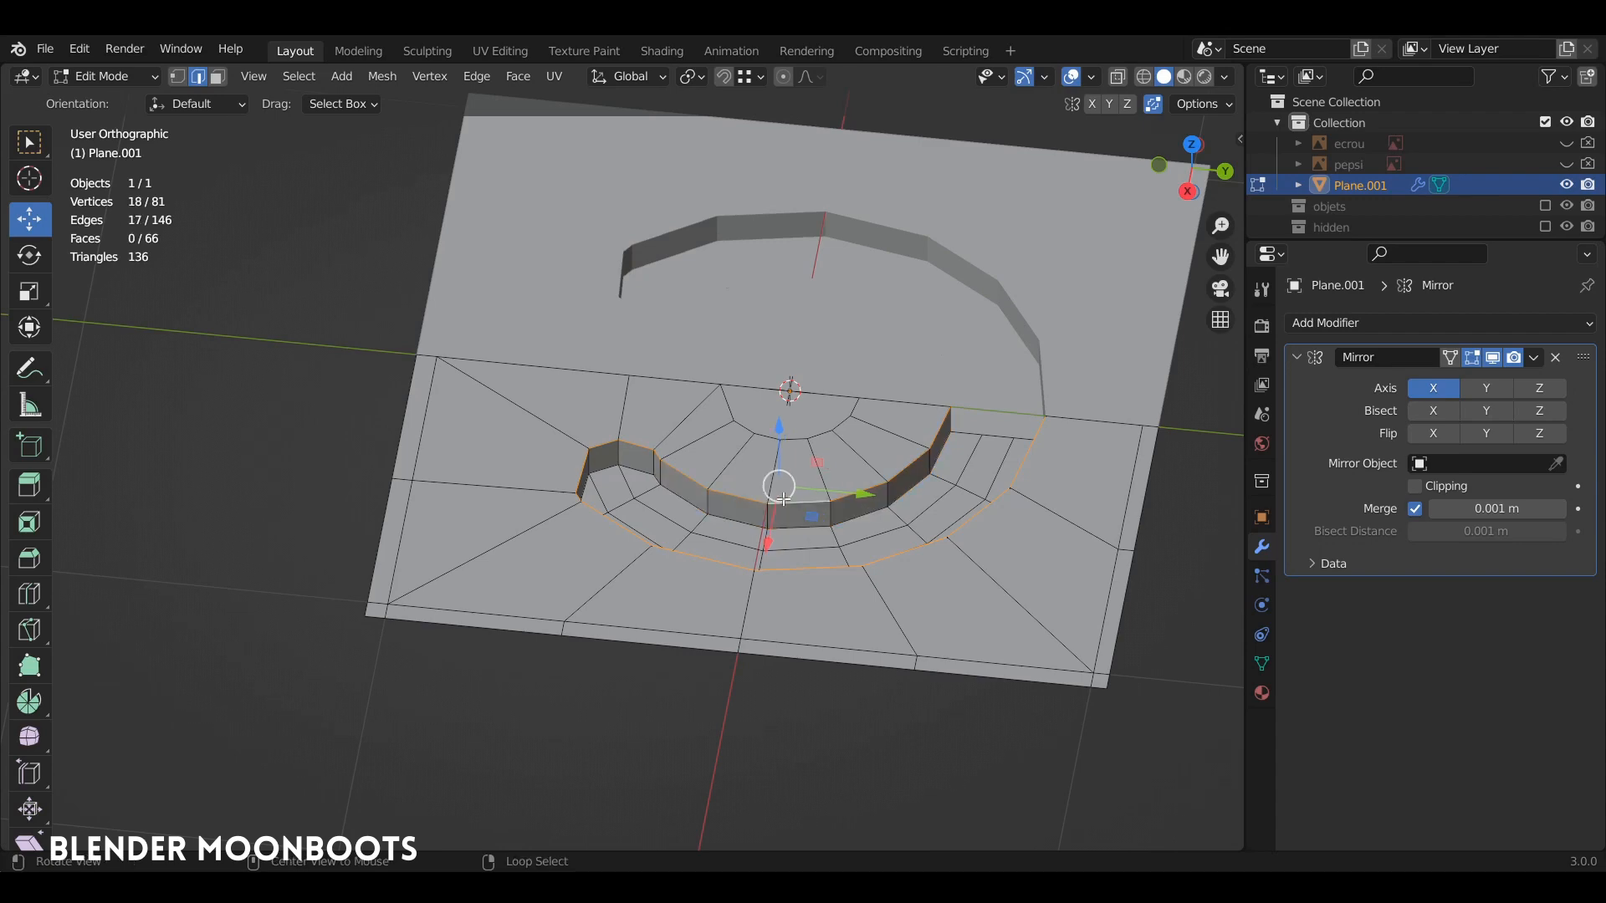
alt+shift+click(884, 559)
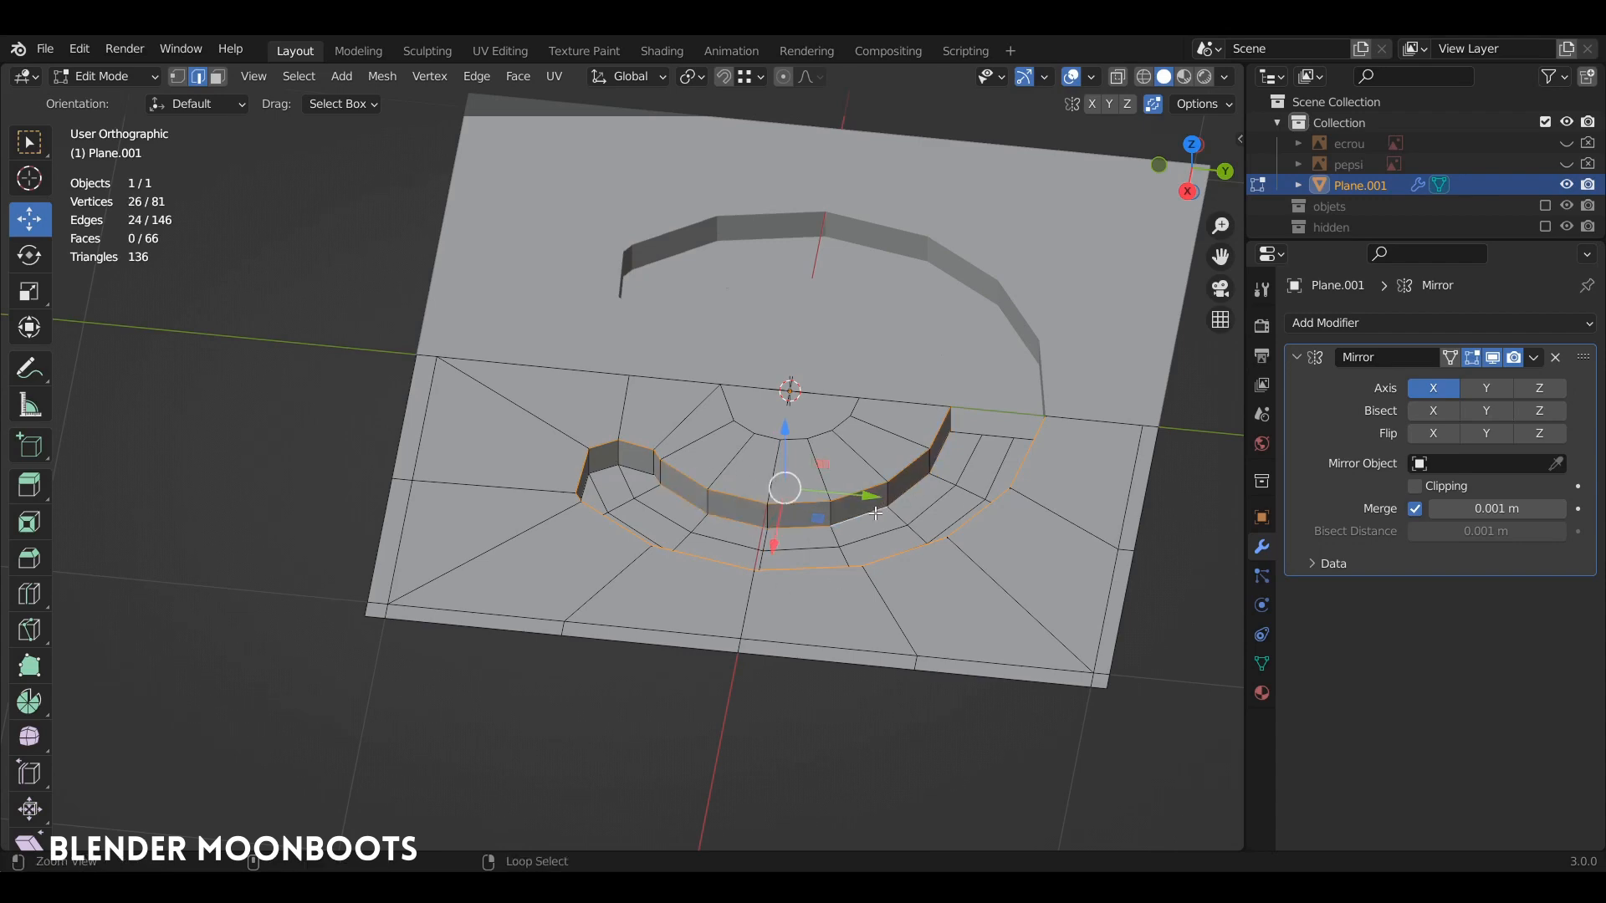
middle_drag(873, 512, 774, 619)
ctrl+click(695, 351)
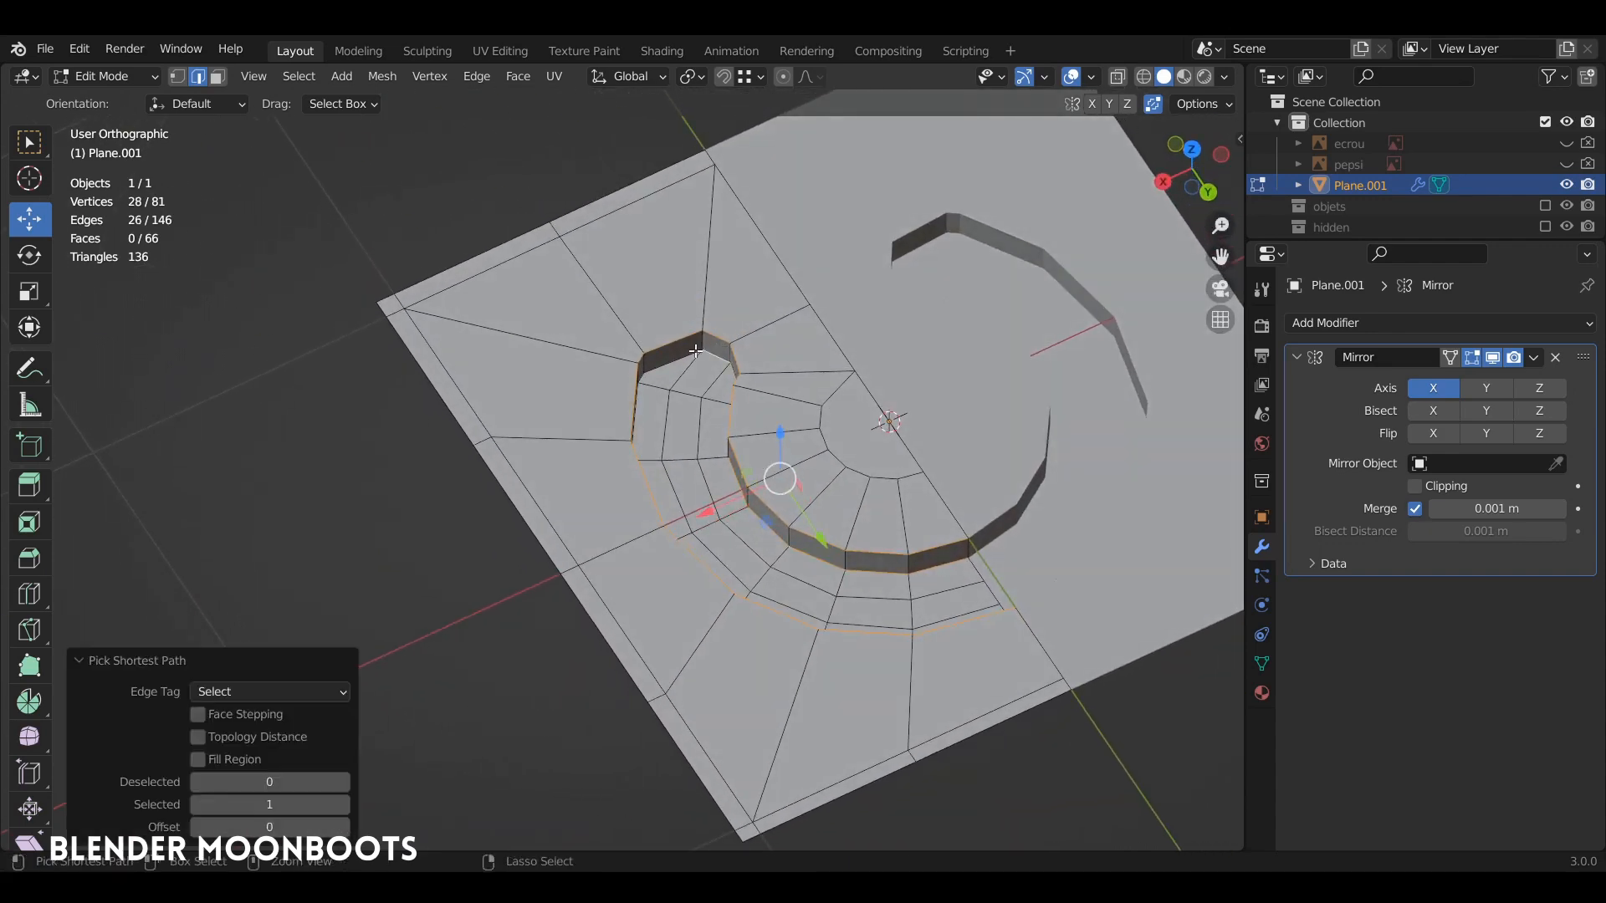
ctrl+click(662, 365)
middle_drag(662, 366, 476, 335)
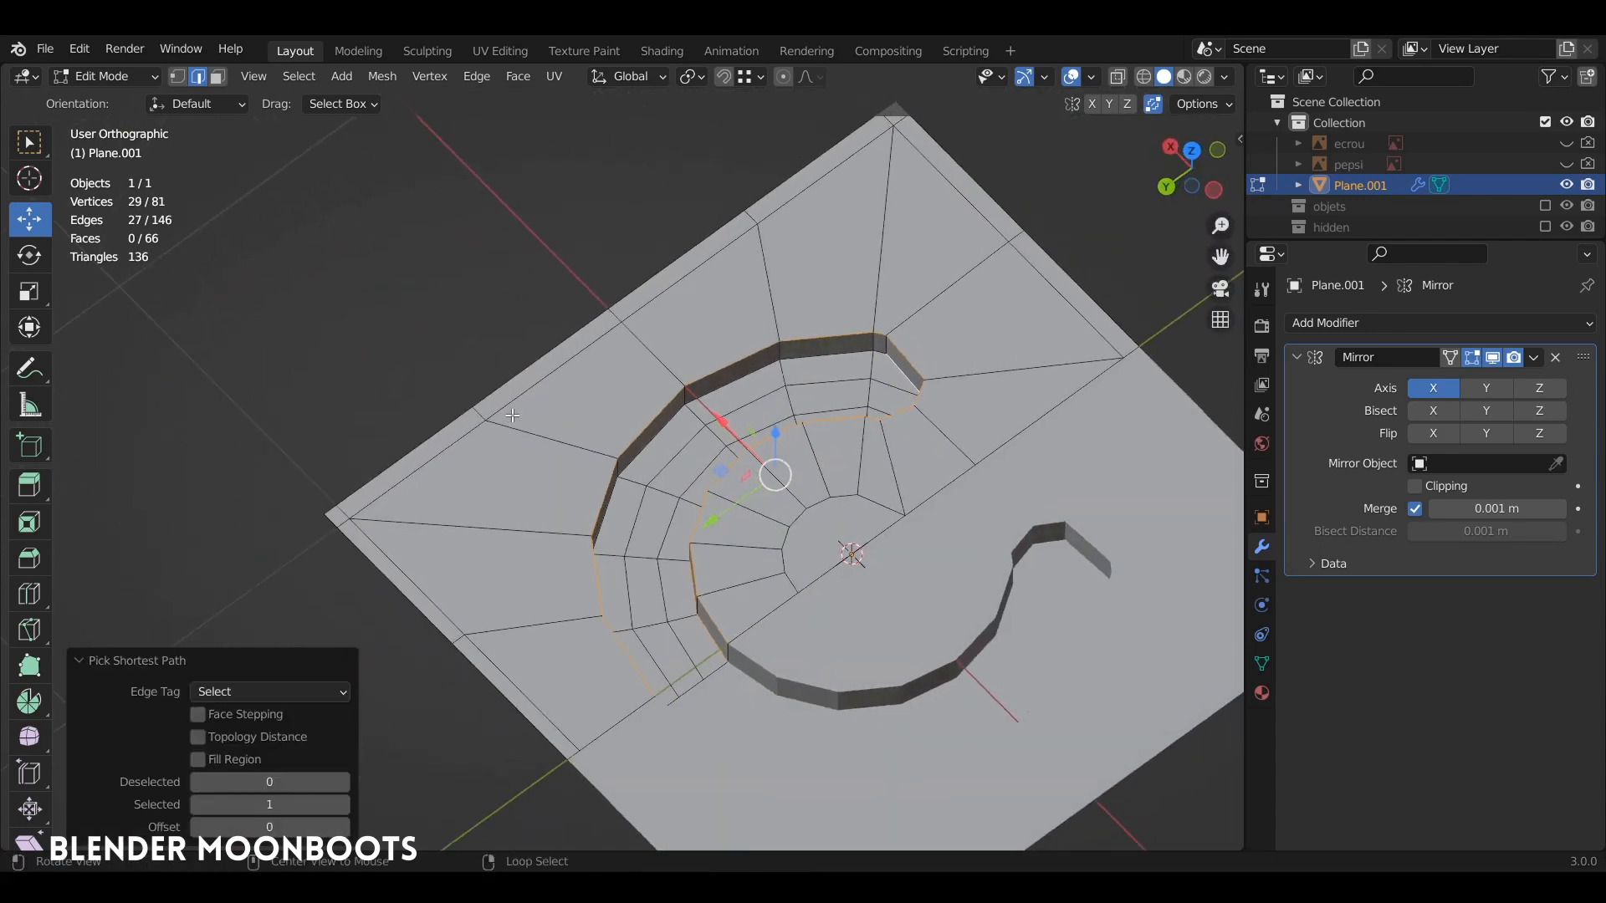
ctrl+click(640, 432)
middle_drag(639, 431, 1110, 432)
ctrl+click(920, 394)
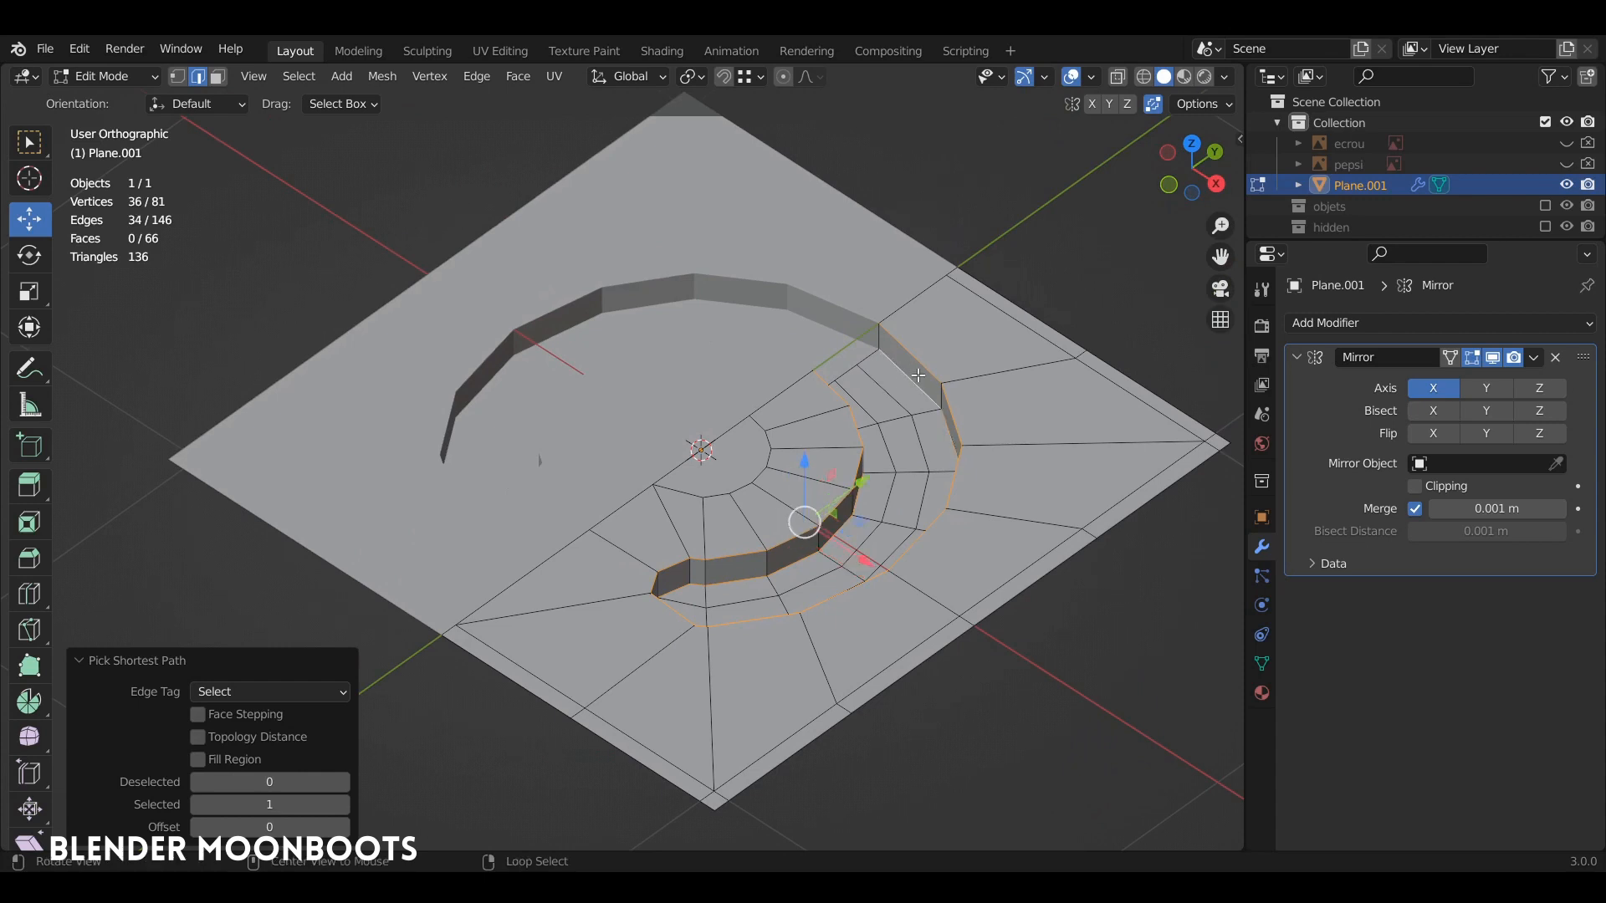
middle_drag(920, 394, 884, 440)
key(ctrl+b)
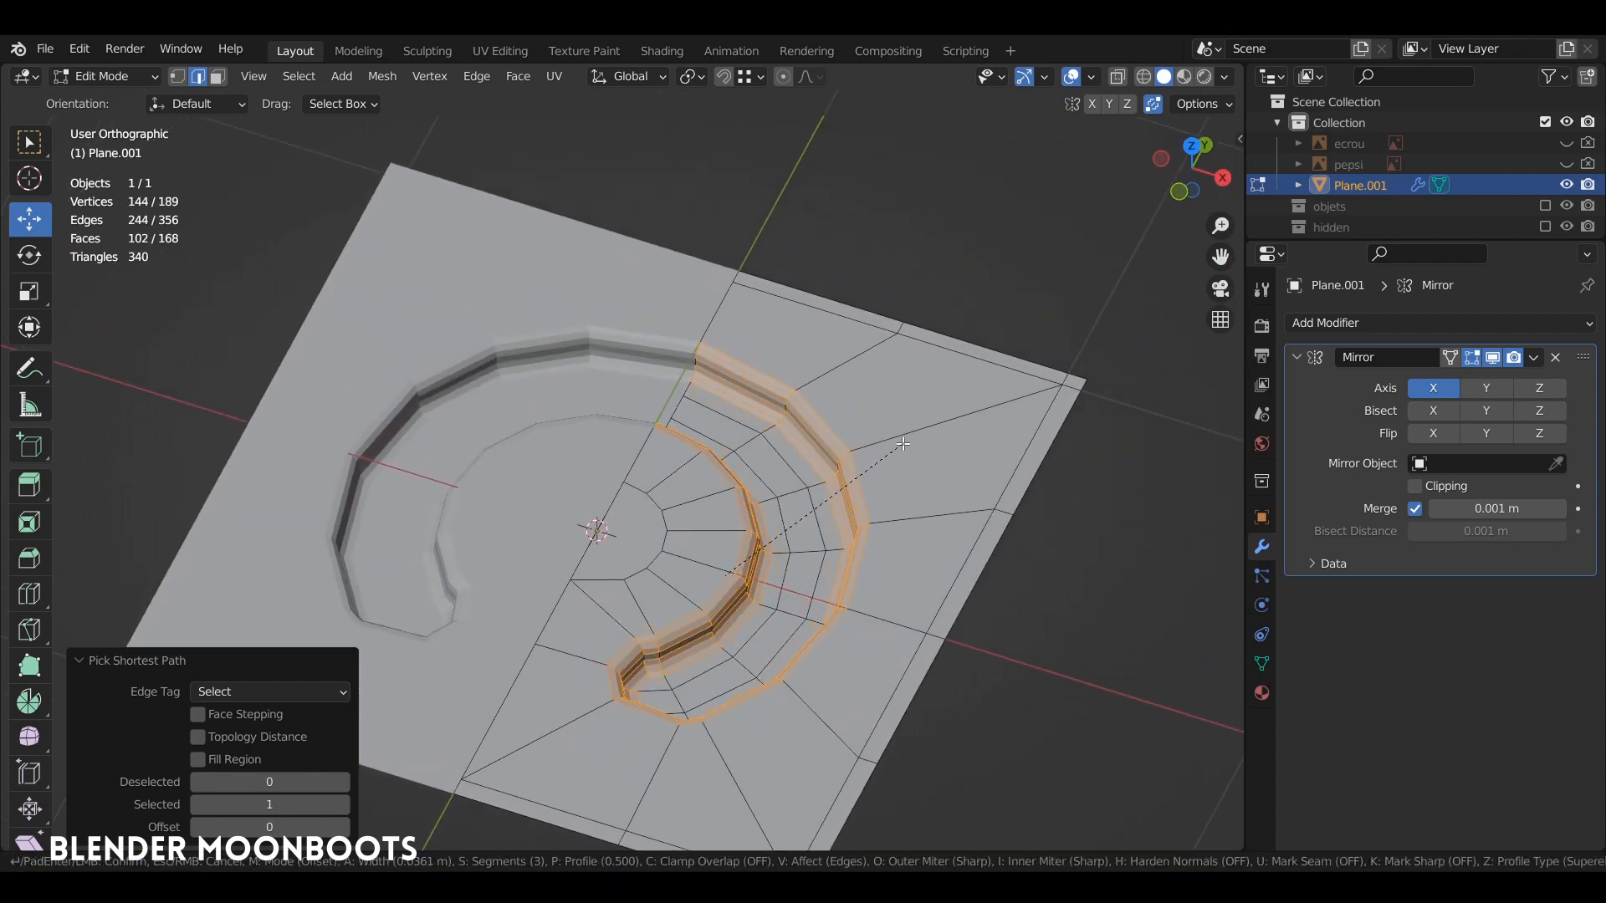
click(904, 445)
- Reduce the groove edge bevel to 2 segments and a width of 0.0156 m
scroll(904, 445, up, 5)
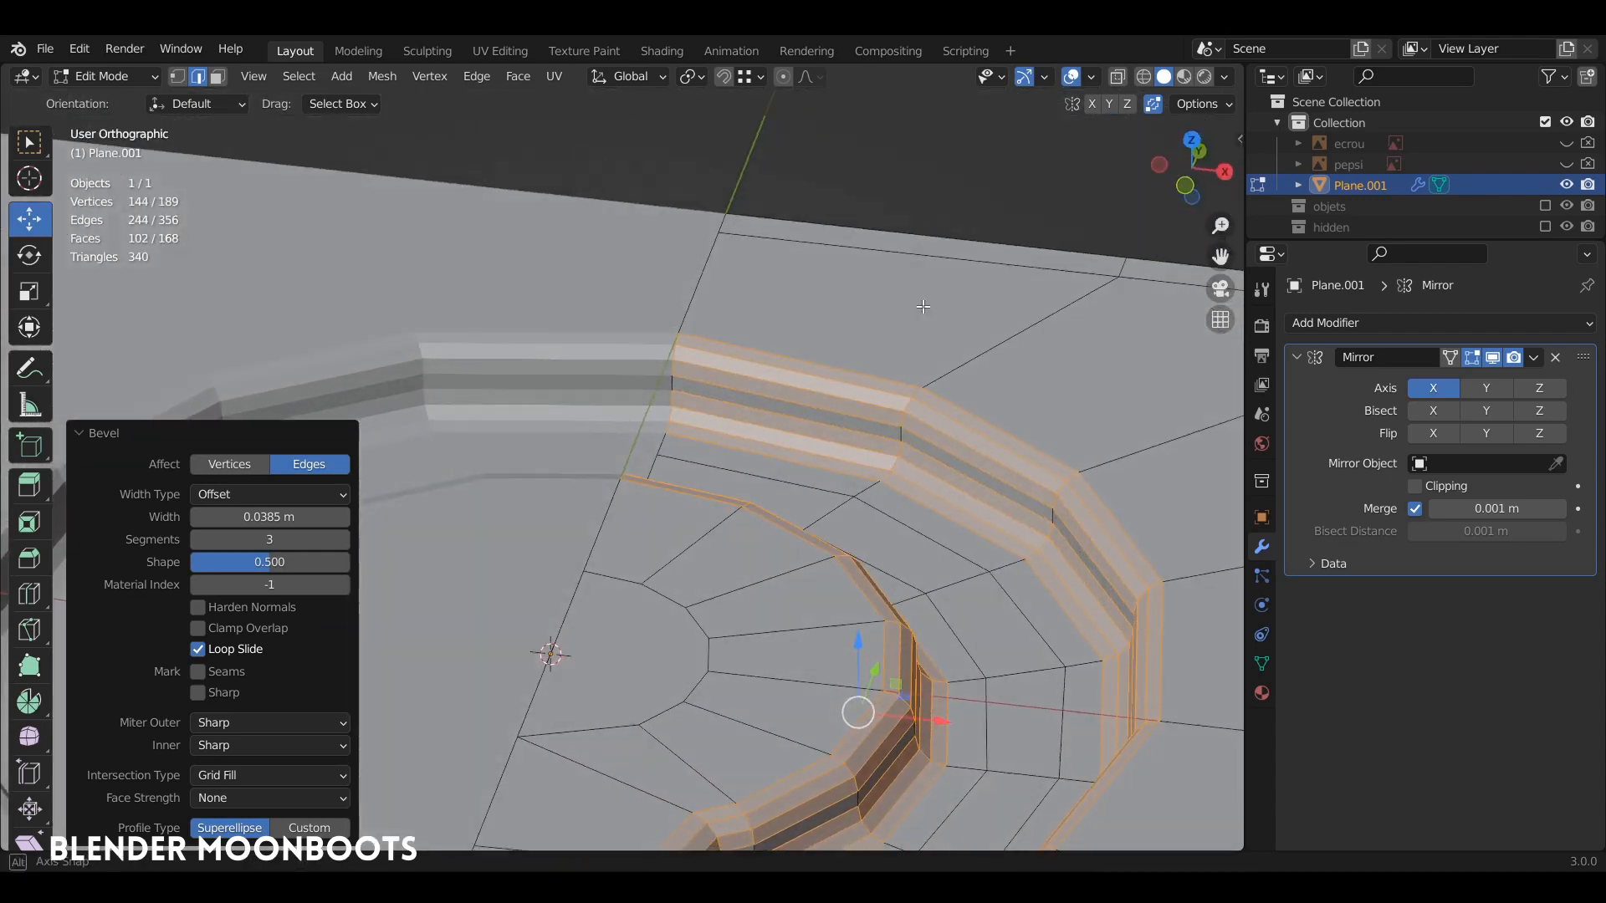
click(197, 539)
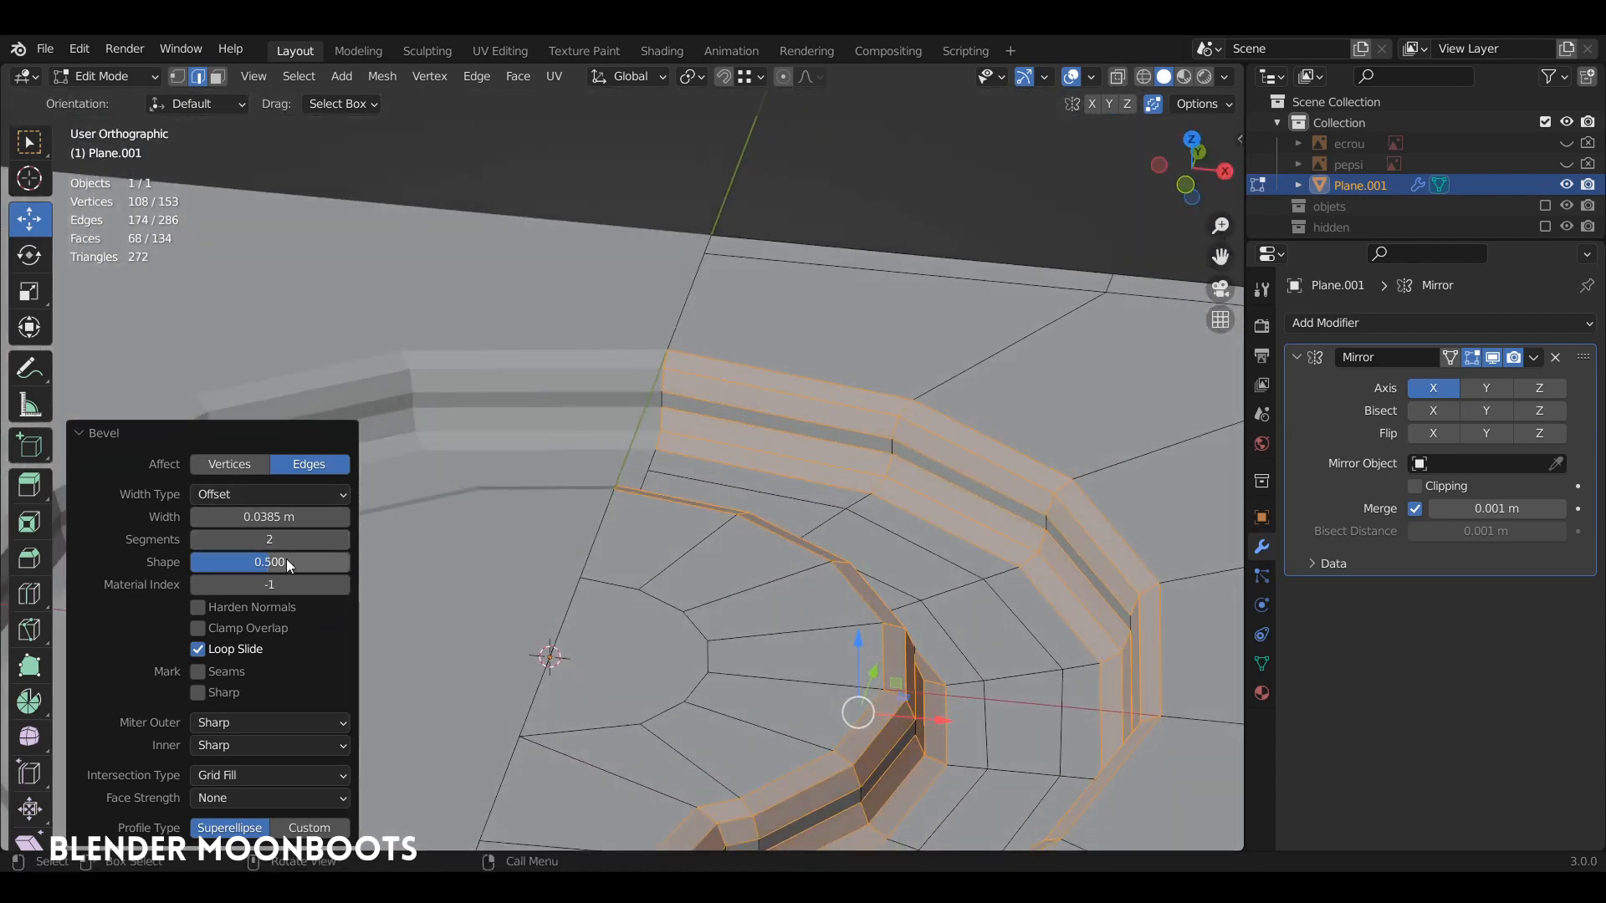
drag(194, 517, 168, 525)
alt+drag(669, 502, 824, 547)
ctrl+alt+drag(824, 548, 832, 467)
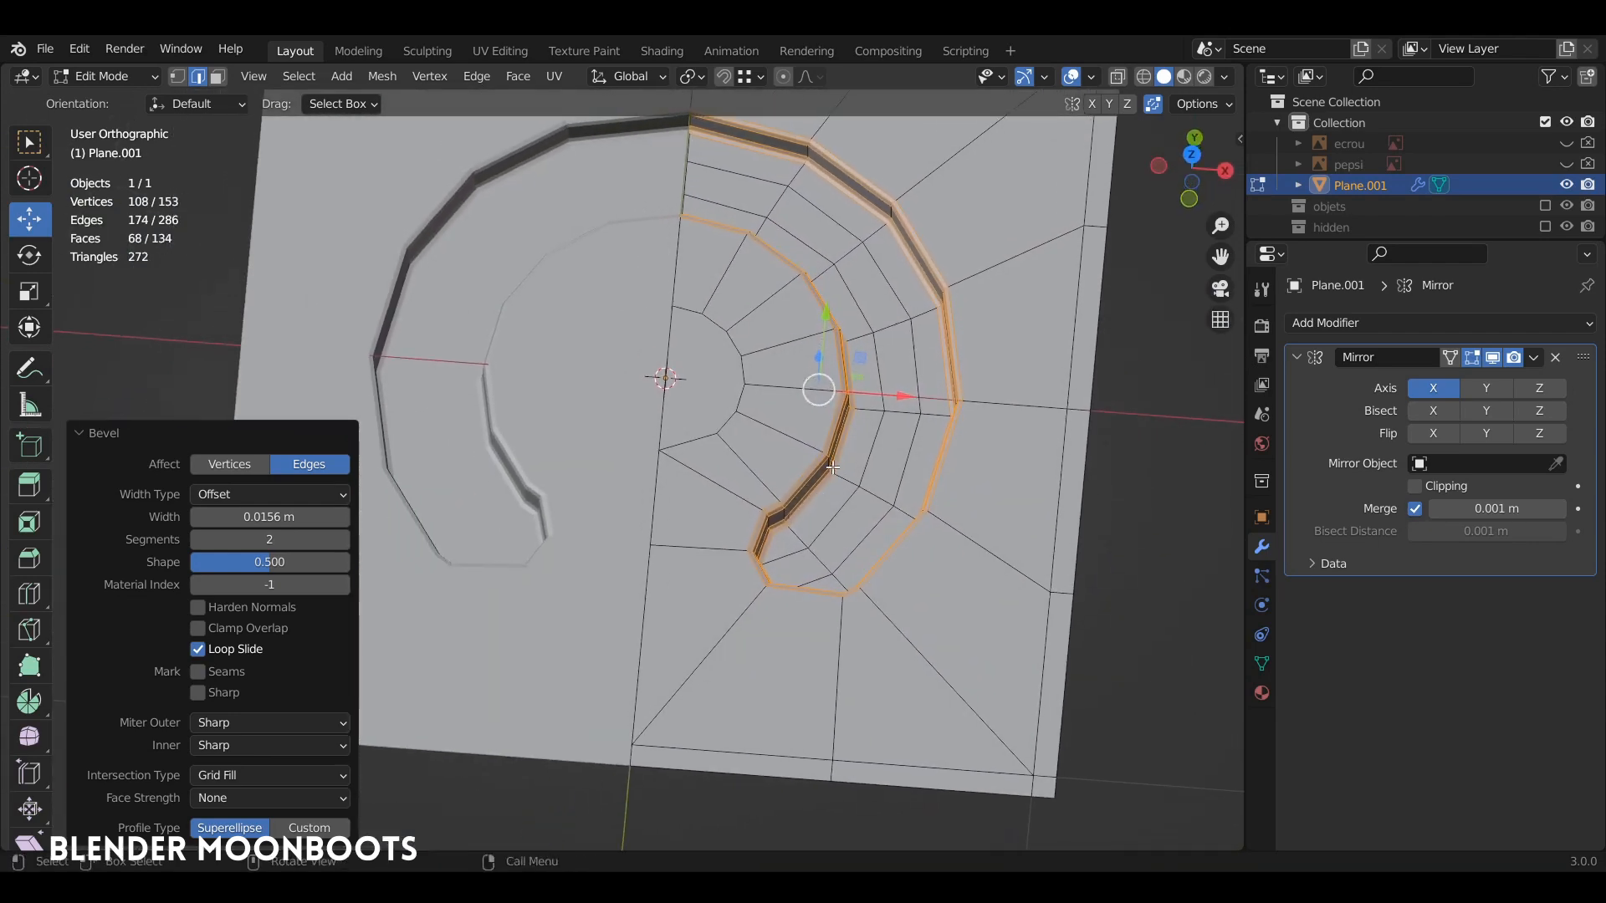
- Shade the plane smooth in Object Mode and add a level 2 subdivision
key(Tab)
alt+drag(906, 419, 1098, 395)
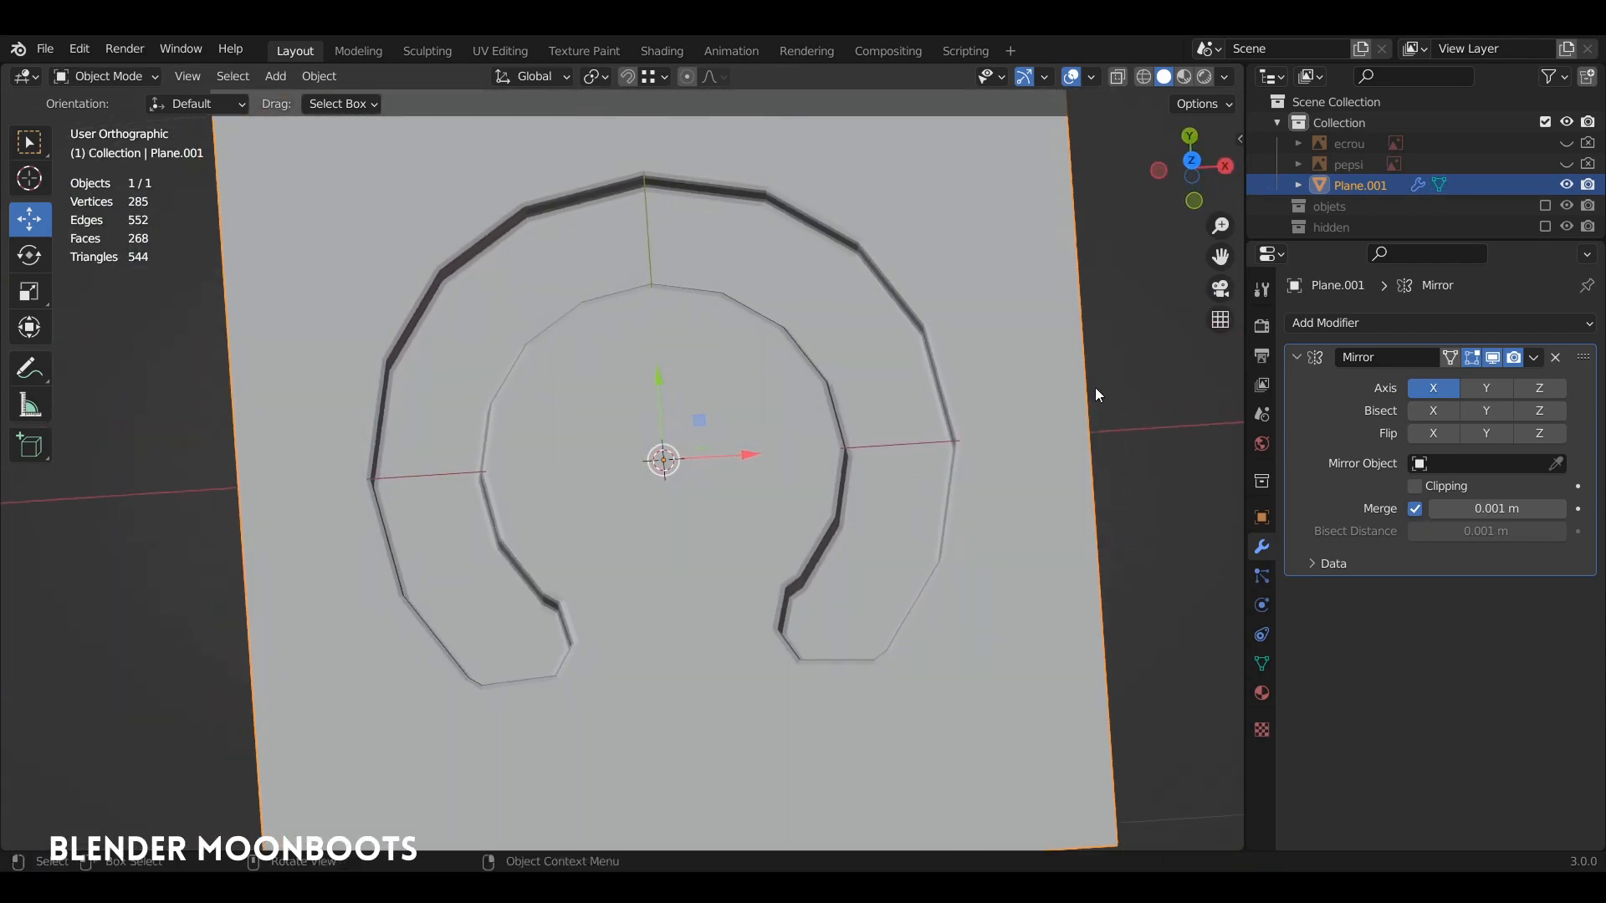
right_click(778, 401)
click(780, 403)
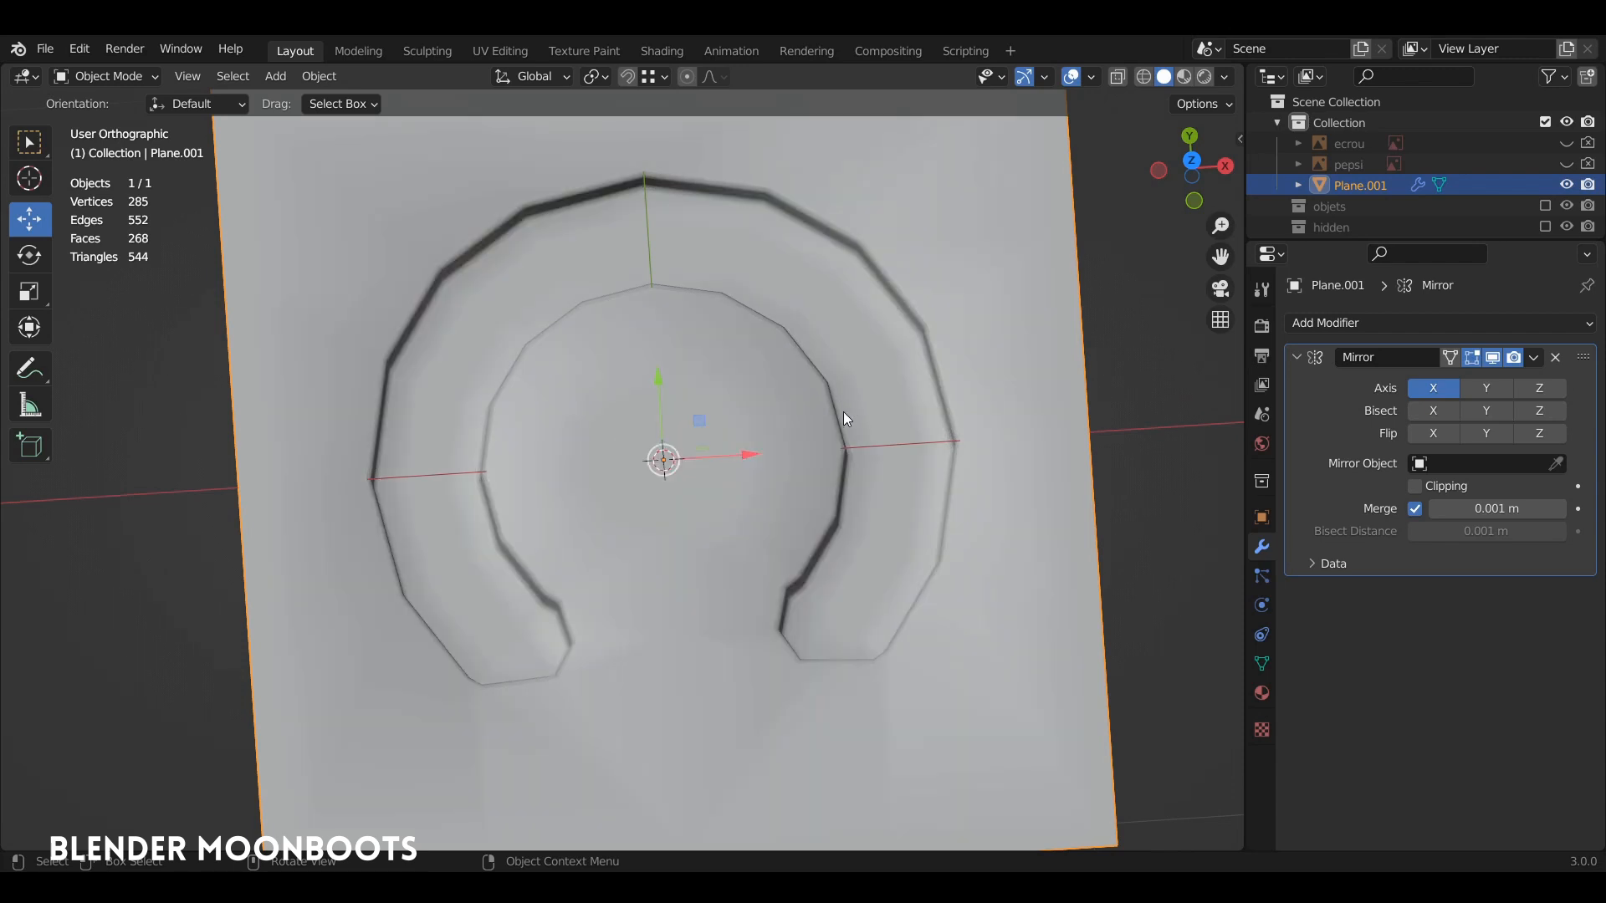
key(ctrl+2)
alt+drag(866, 431, 1029, 430)
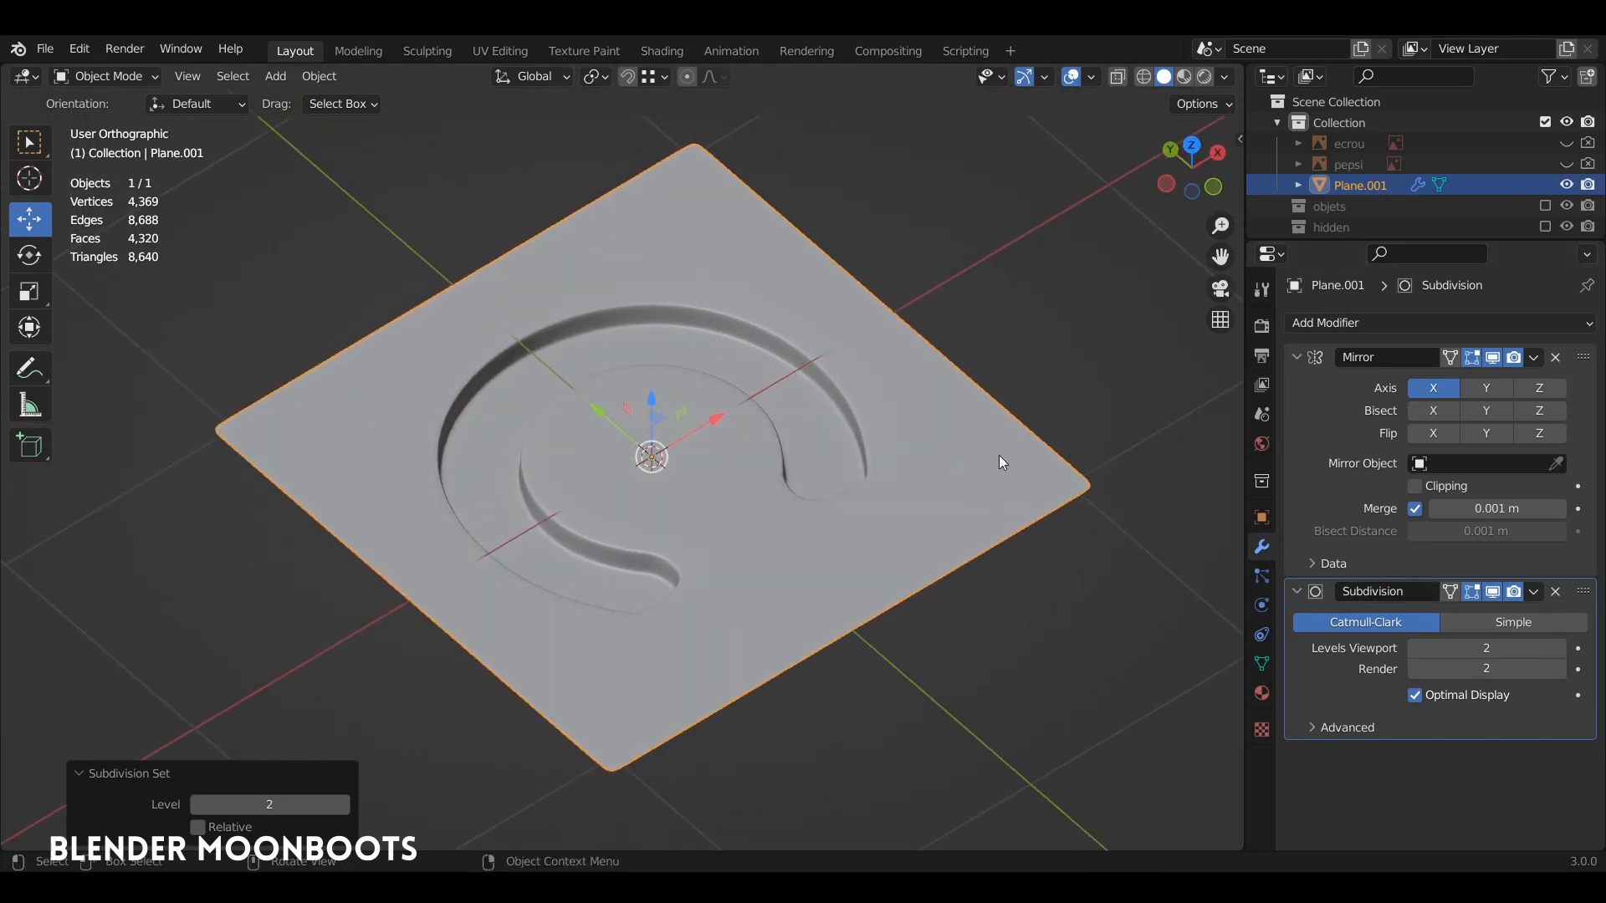
- In see-through top view, move the groove end's lower inner corner vertices by about 0.034 m in X and -0.043 m in Y
key(KP_7)
key(Tab)
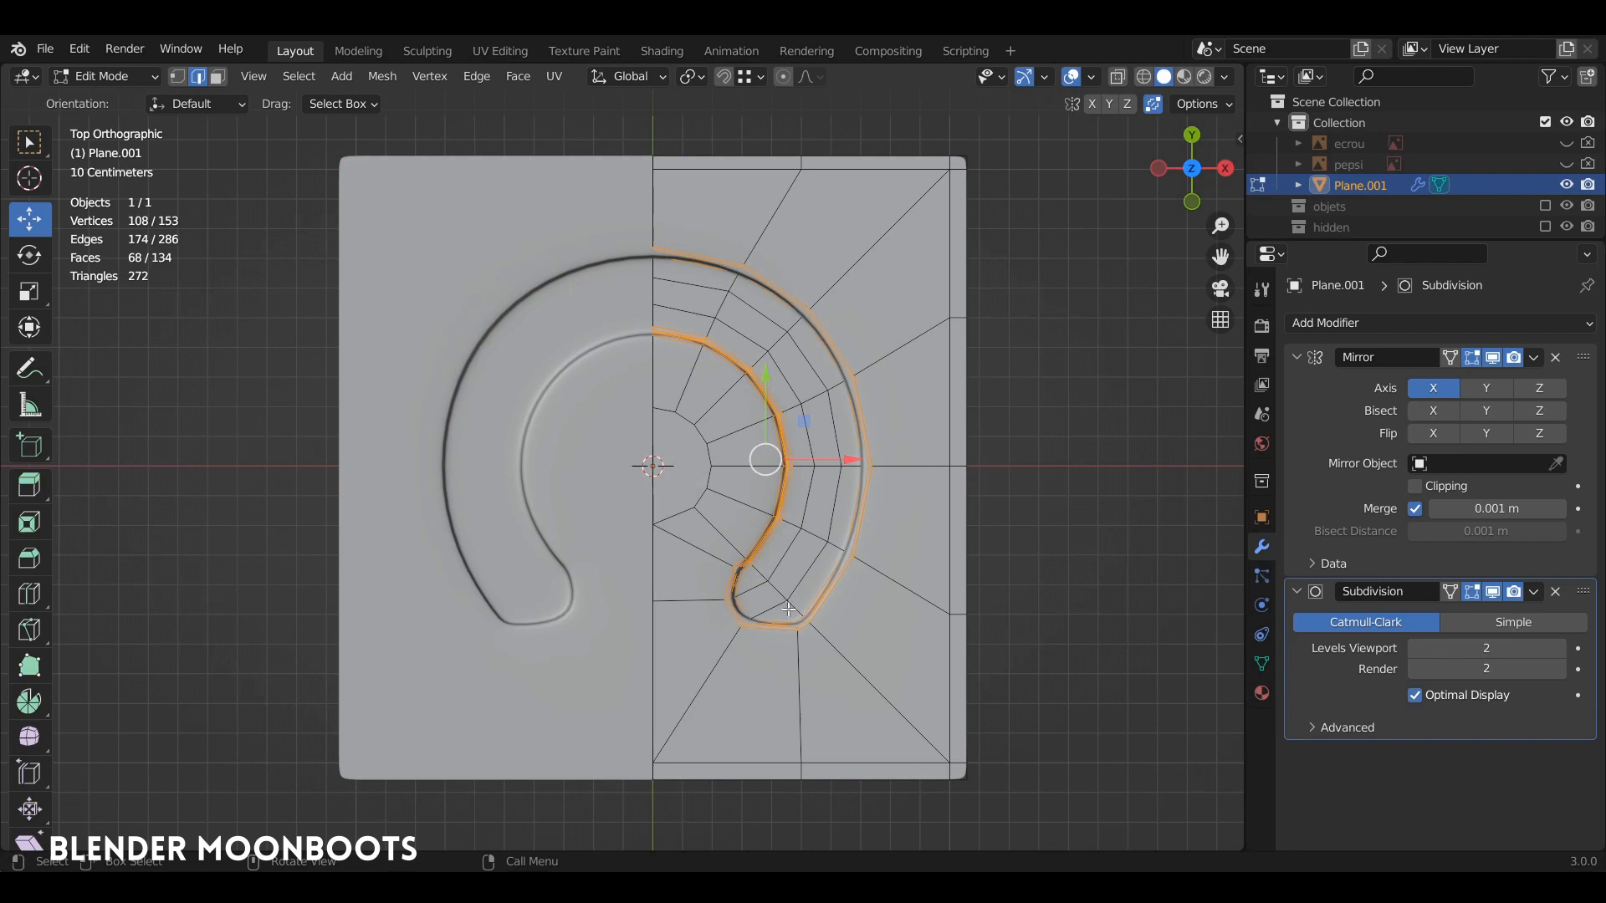
key(1)
key(alt+z)
key(a)
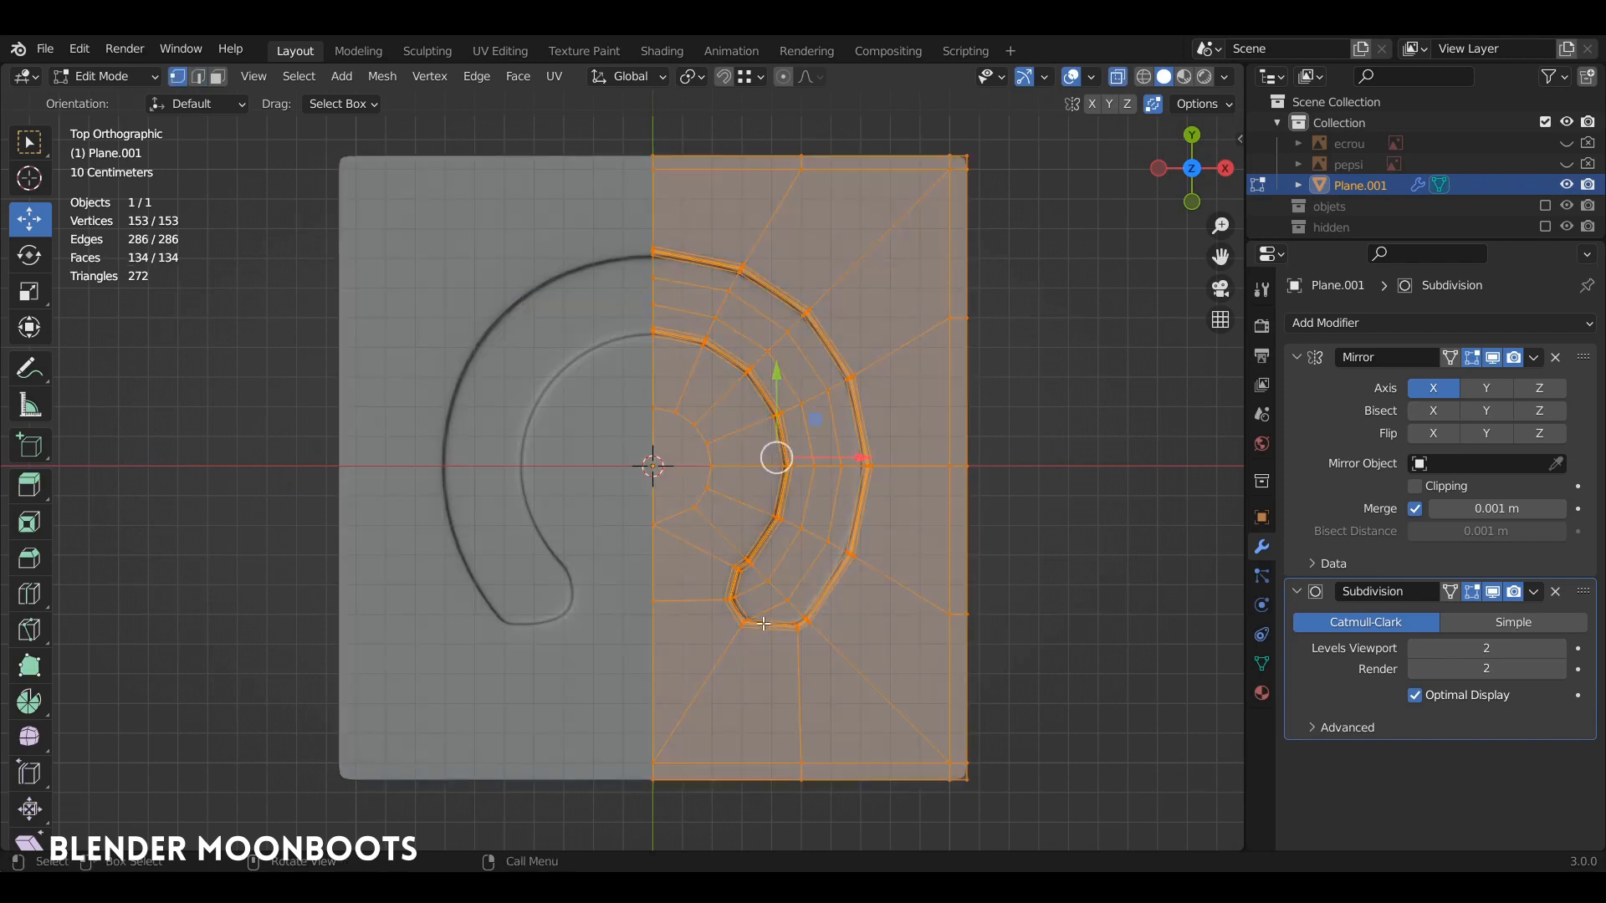
key(alt+a)
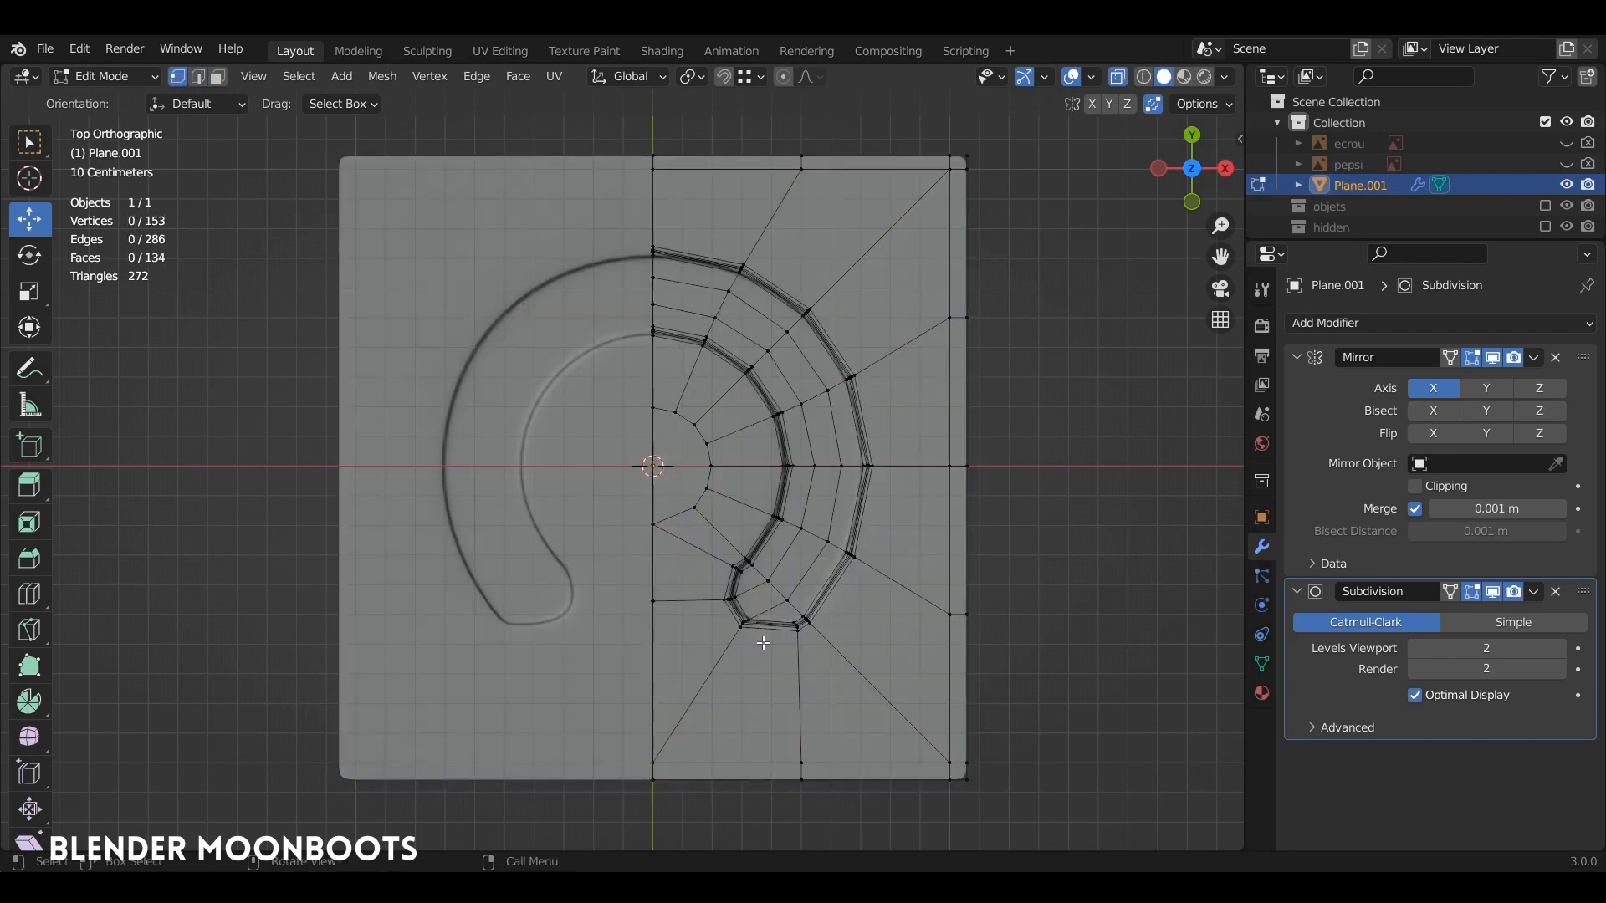
drag(763, 642, 766, 605)
drag(727, 658, 729, 657)
scroll(752, 636, up, 4)
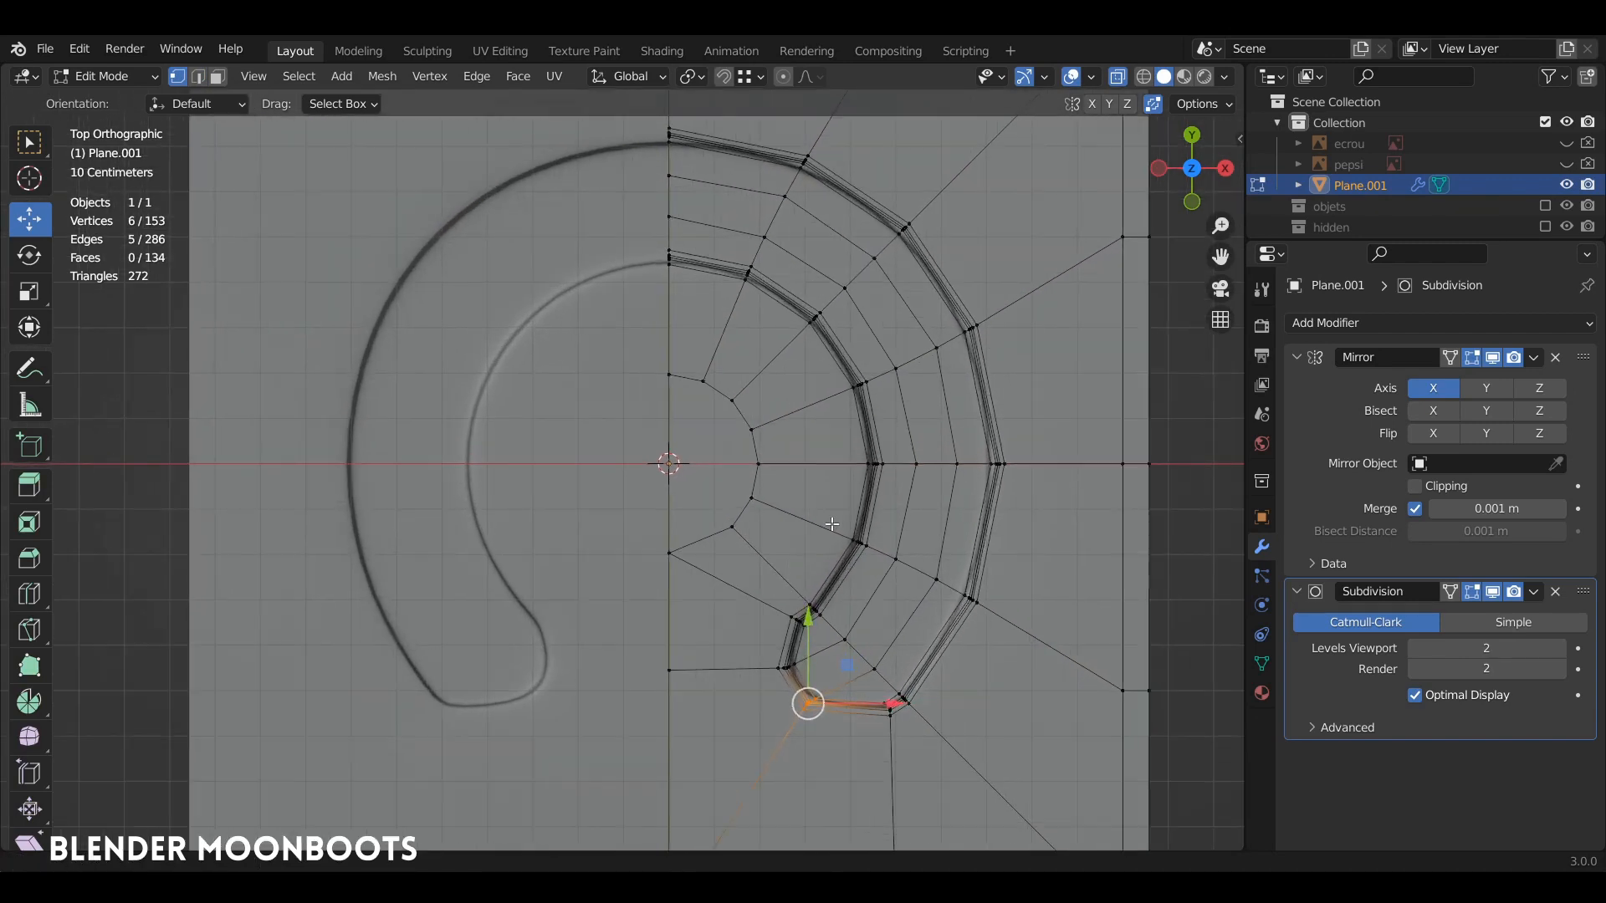
drag(826, 569, 824, 613)
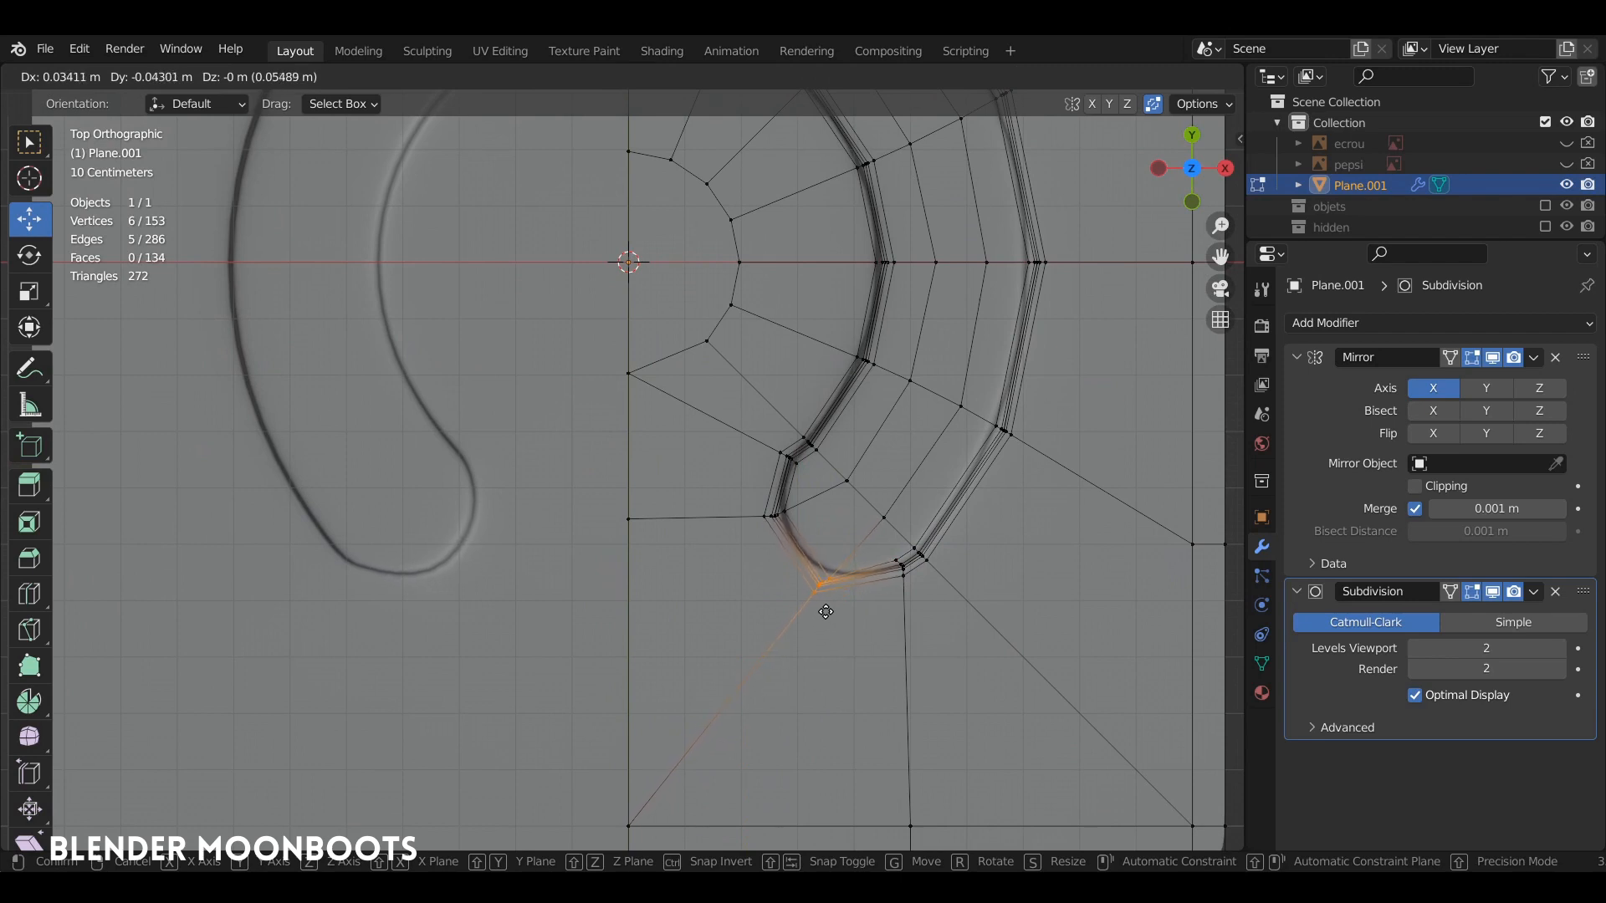
click(824, 614)
- Move the vertex cluster on the inner side of the groove's end slightly downward and toward the centreline
key(a)
key(a)
drag(811, 488, 741, 549)
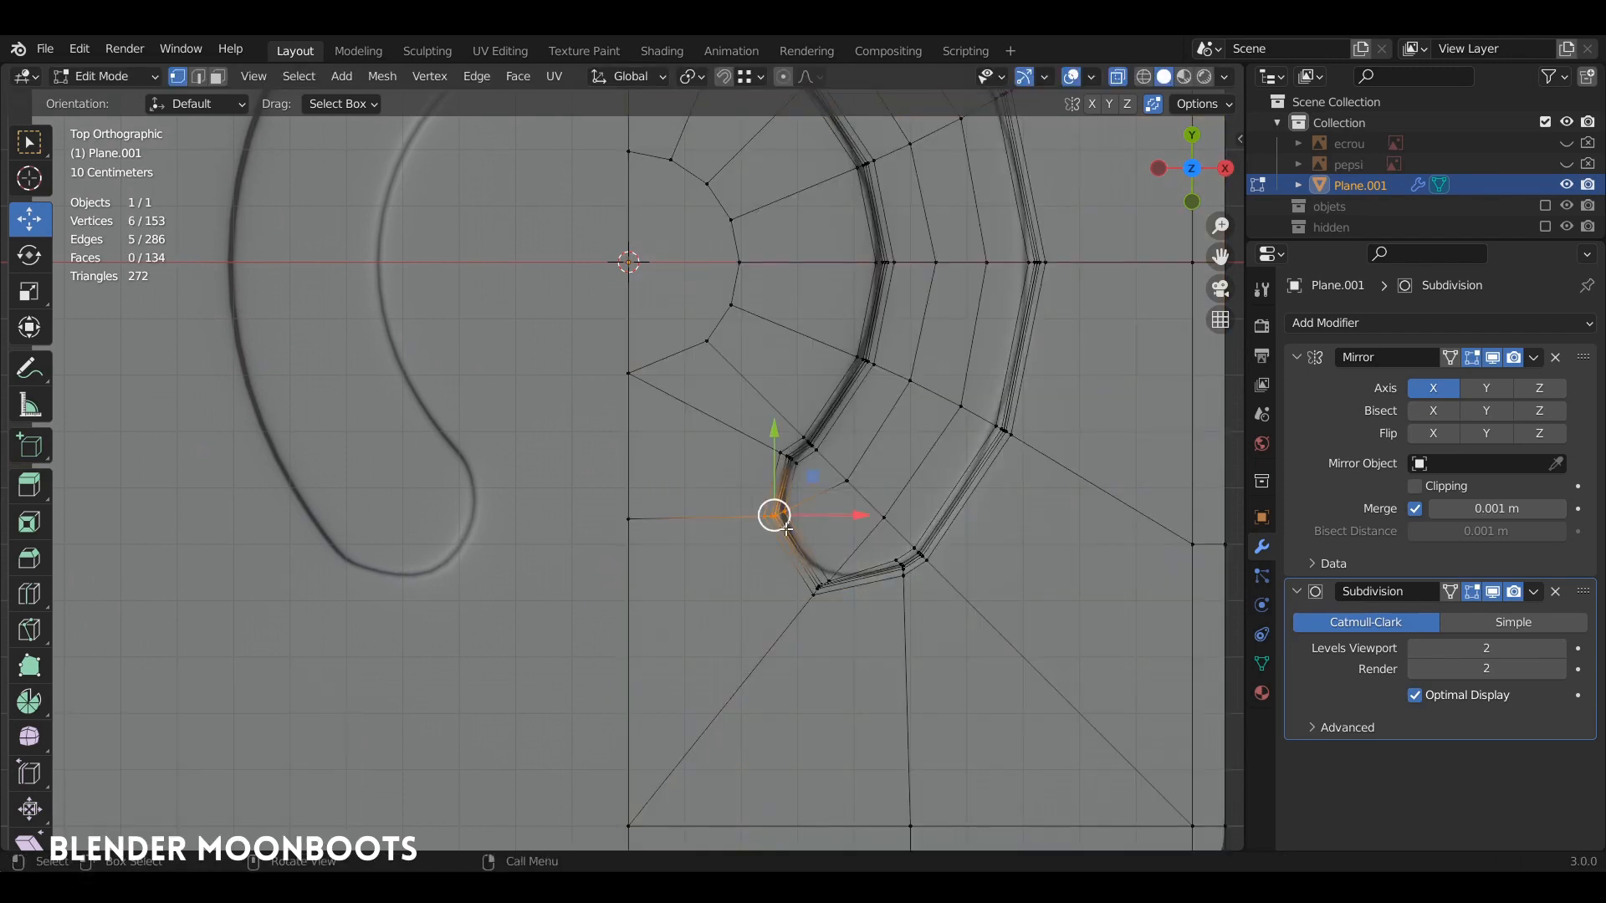
key(g)
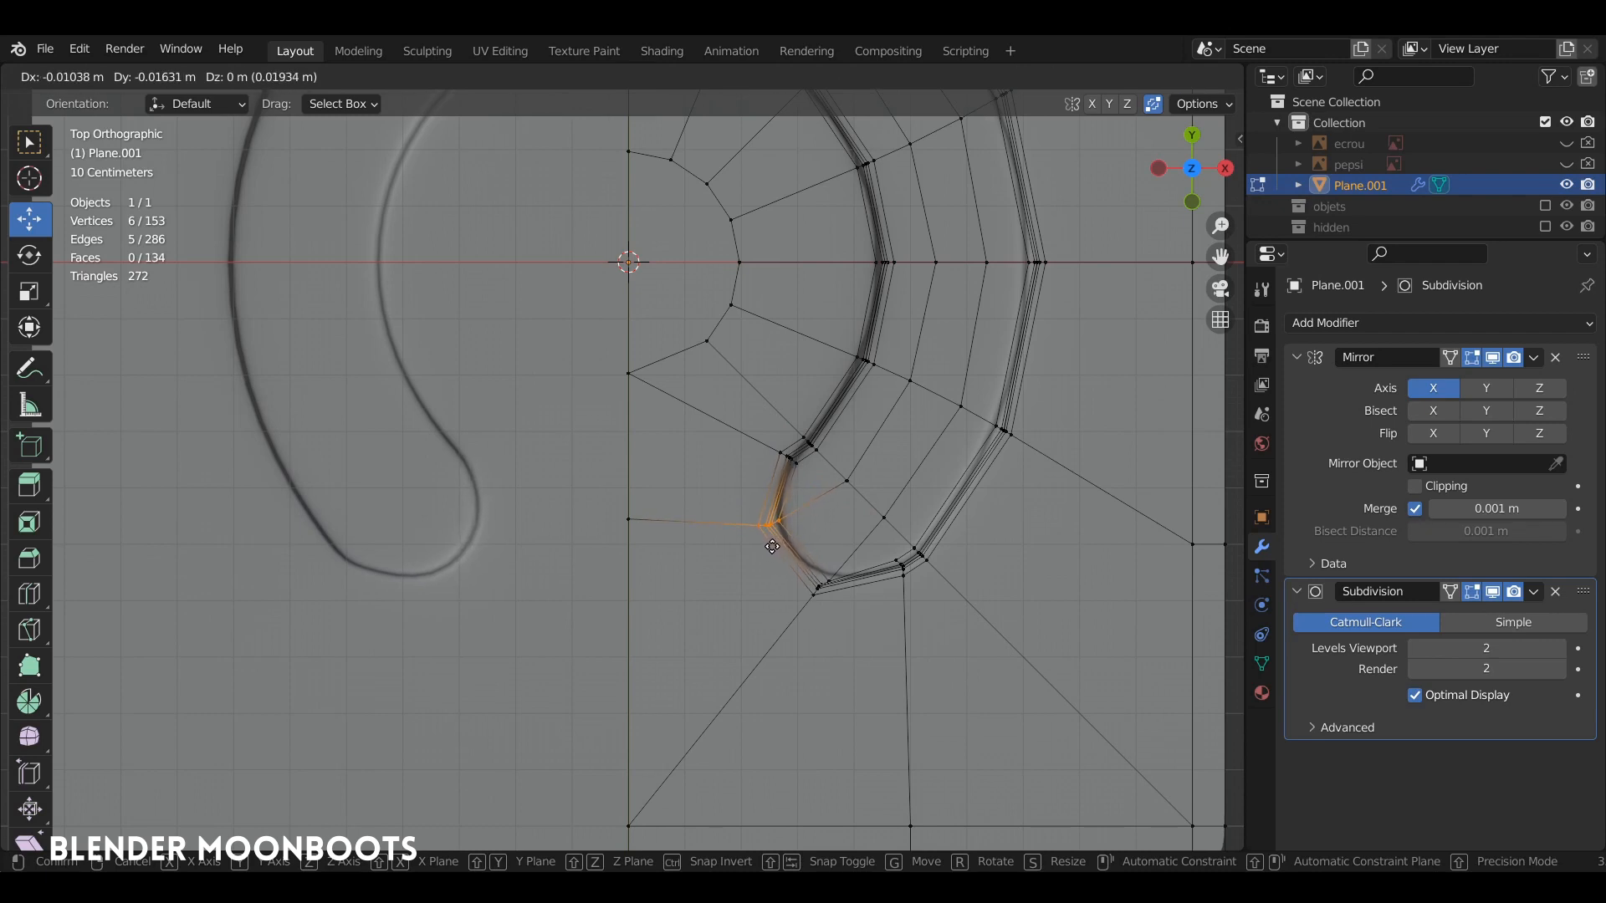
click(765, 521)
- Reposition the groove end's bottom corner vertices to round the tip, and return to Object Mode
click(826, 544)
drag(826, 543, 800, 605)
key(g)
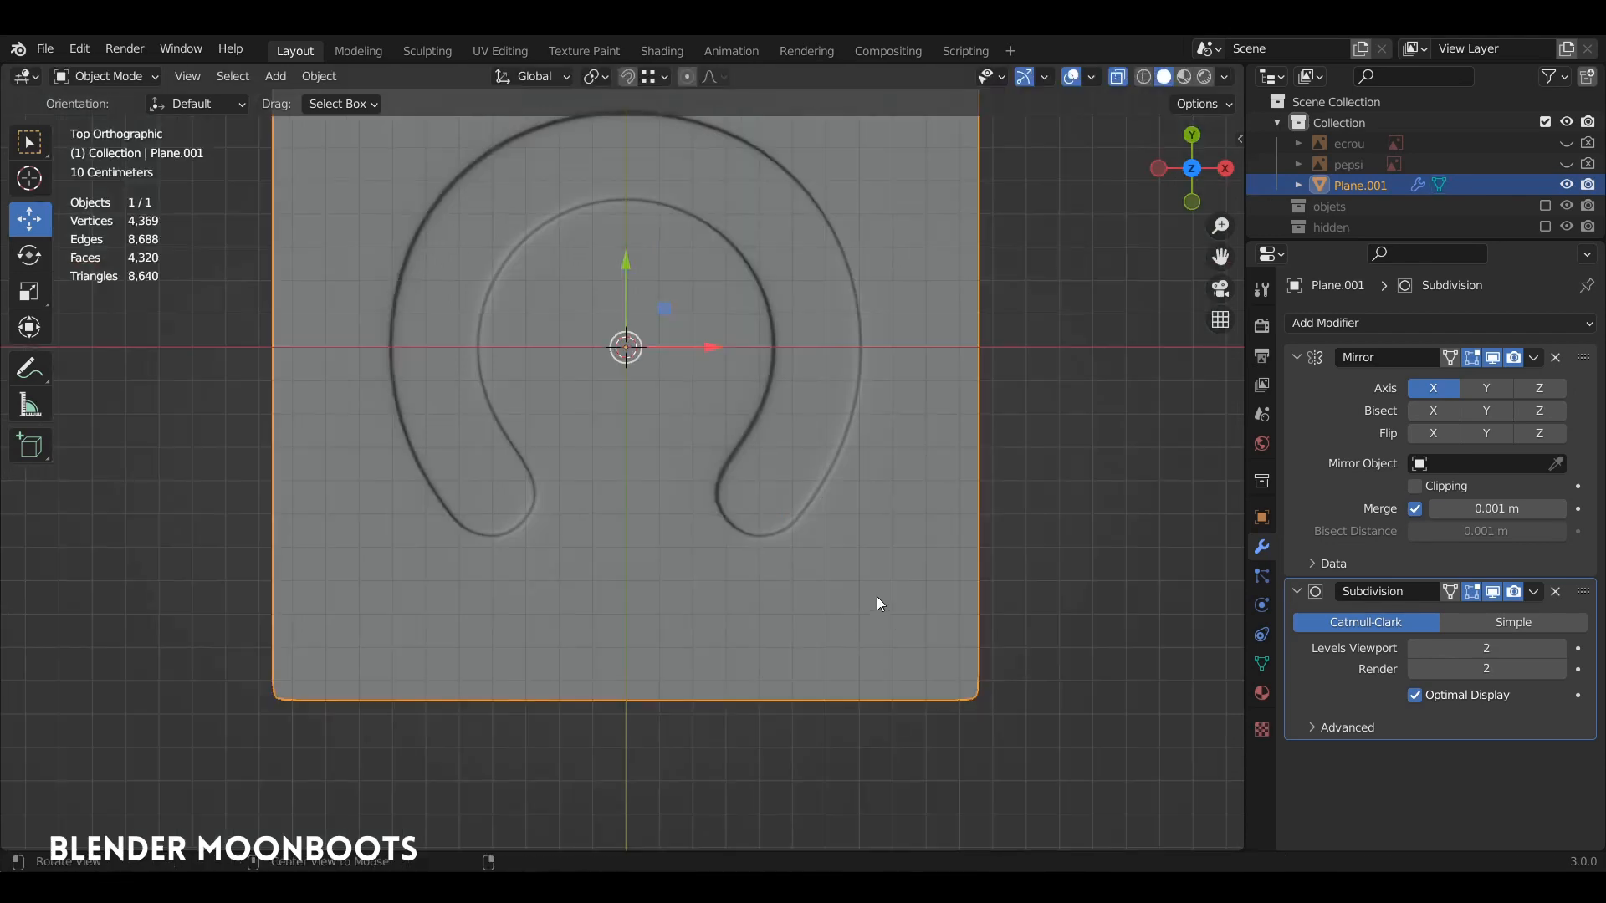
middle_drag(876, 596, 766, 519)
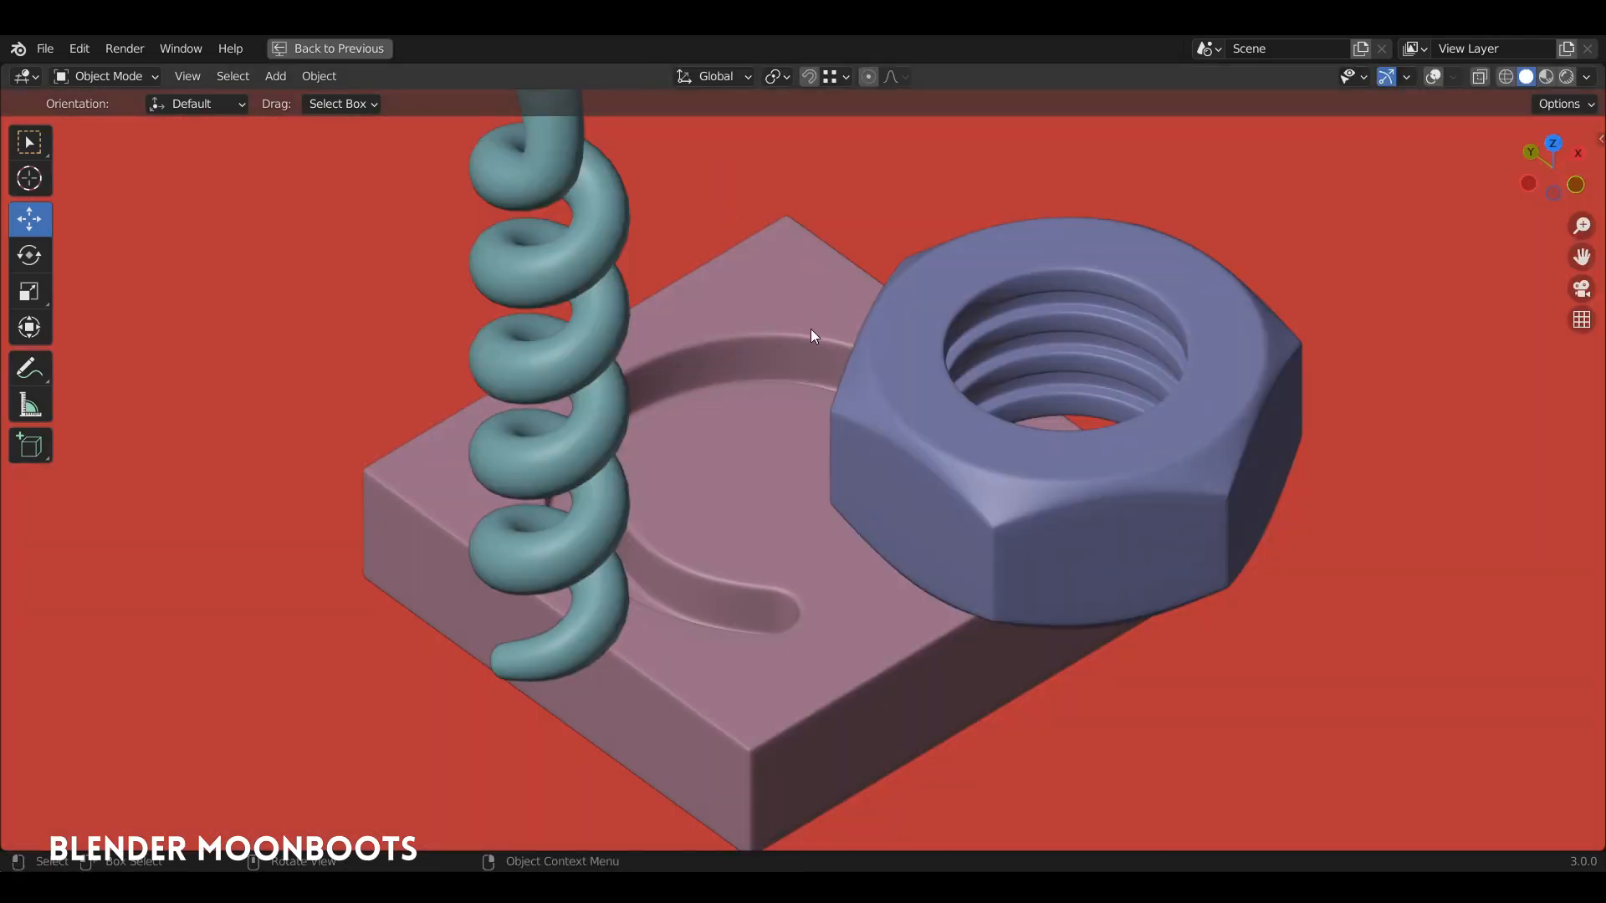